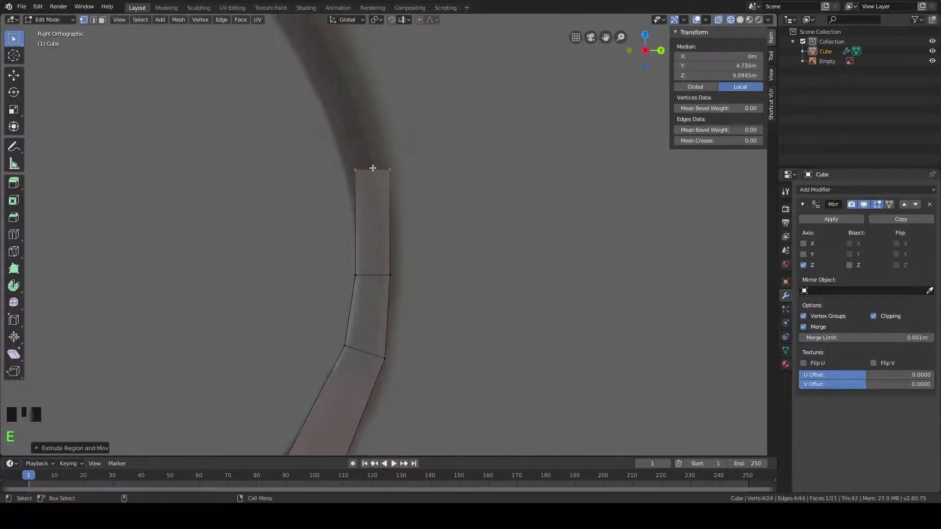
# Step: Rotate, scale and move the extruded end of the bow limb to match the reference's width and curve
pyautogui.press('r')
pyautogui.press('s')
pyautogui.click(361, 285)
pyautogui.press('g')
pyautogui.click(361, 285)
# Step: Extrude a limb segment to about Y 3.9 m, Z 10.9 m, rotating, scaling and moving its end to fit the curve
pyautogui.scroll(-2, 361, 284)
pyautogui.press('e')
pyautogui.press('r')
pyautogui.press('x')
pyautogui.click(434, 252)
pyautogui.press('s')
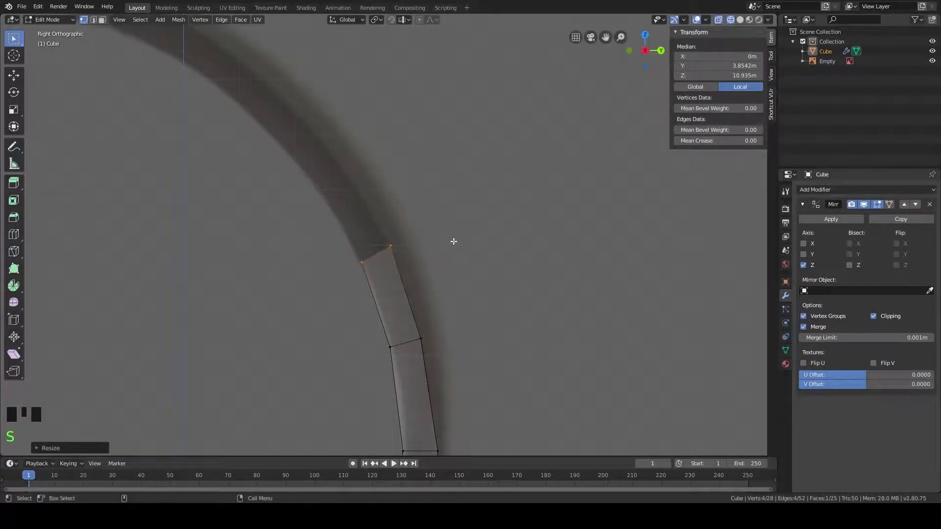
pyautogui.press('g')
# Step: Extrude another segment up the limb to about Y 2.7 m, Z 12.8 m, with its end rotated and scaled to the reference
pyautogui.keyDown('shift'); pyautogui.moveTo(368, 227); pyautogui.dragTo(416, 264, button='middle'); pyautogui.keyUp('shift')
pyautogui.press('e')
pyautogui.click(455, 191)
pyautogui.press('r')
pyautogui.press('x')
pyautogui.click(455, 190)
pyautogui.press('g')
pyautogui.click(427, 206)
pyautogui.scroll(5, 426, 206)
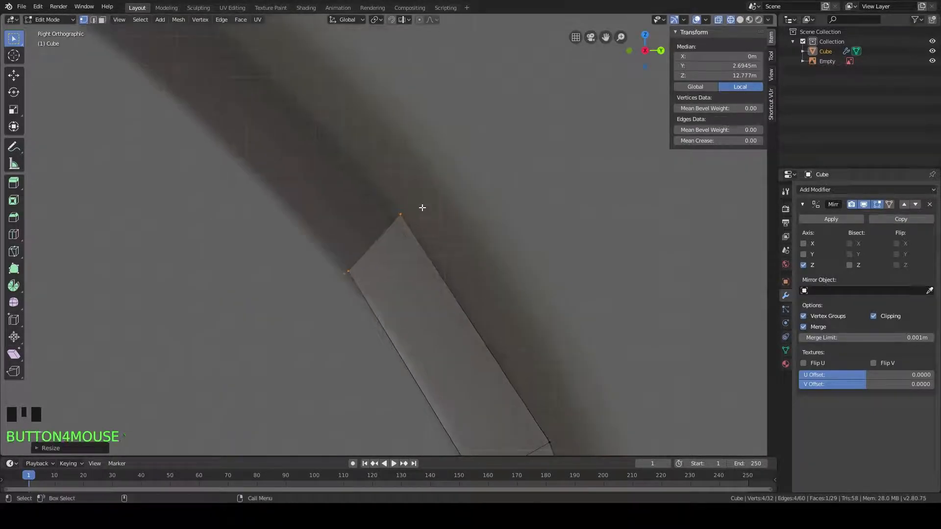
# Step: Extrude two more segments up the dark limb and across the vertical axis, fitting each end to the reference
pyautogui.scroll(-7, 427, 206)
pyautogui.press('e')
pyautogui.click(370, 216)
pyautogui.press('g')
pyautogui.scroll(3, 365, 214)
pyautogui.press('g')
pyautogui.press('e')
pyautogui.click(339, 174)
pyautogui.press('g')
pyautogui.press('s')
# Step: Extrude a short widening segment to the start of the dark red wrap, rotating, moving and scaling its end to fit
pyautogui.press('e')
pyautogui.keyDown('shift'); pyautogui.moveTo(295, 180); pyautogui.dragTo(399, 289, button='middle'); pyautogui.keyUp('shift')
pyautogui.click(316, 197)
pyautogui.press('r')
pyautogui.click(357, 194)
pyautogui.press('g')
pyautogui.click(319, 189)
pyautogui.press('g')
pyautogui.press('s')
pyautogui.click(398, 200)
# Step: Extrude two segments across the dark red wrap up to the cream section, adjusting each end's position, size and angle
pyautogui.press('e')
pyautogui.press('g')
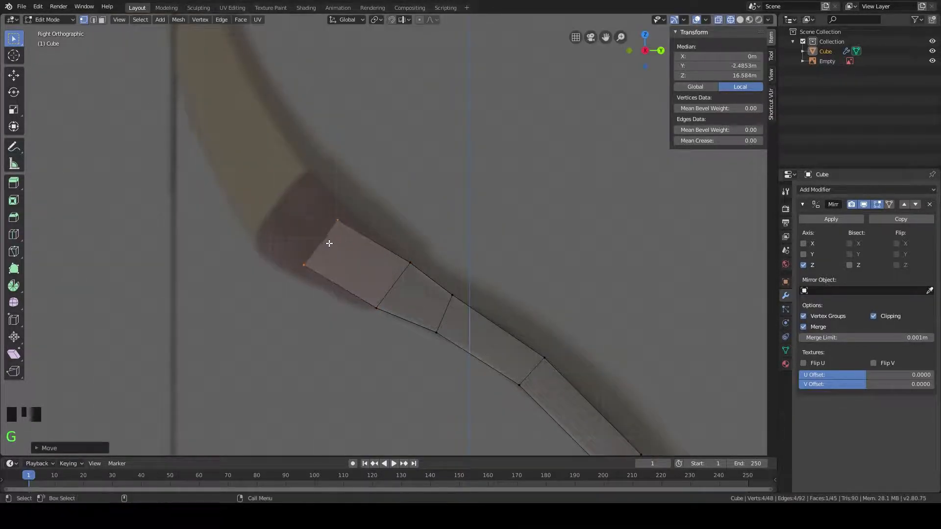
pyautogui.press('s')
pyautogui.keyDown('shift'); pyautogui.moveTo(397, 194); pyautogui.dragTo(436, 227, button='middle'); pyautogui.keyUp('shift')
pyautogui.press('e')
pyautogui.click(395, 207)
pyautogui.press('r')
pyautogui.press('g')
pyautogui.keyDown('shift'); pyautogui.moveTo(354, 218); pyautogui.dragTo(362, 218, button='middle'); pyautogui.keyUp('shift')
# Step: Extrude a first segment into the cream section, rotating, moving and scaling its end to follow the outline
pyautogui.press('e')
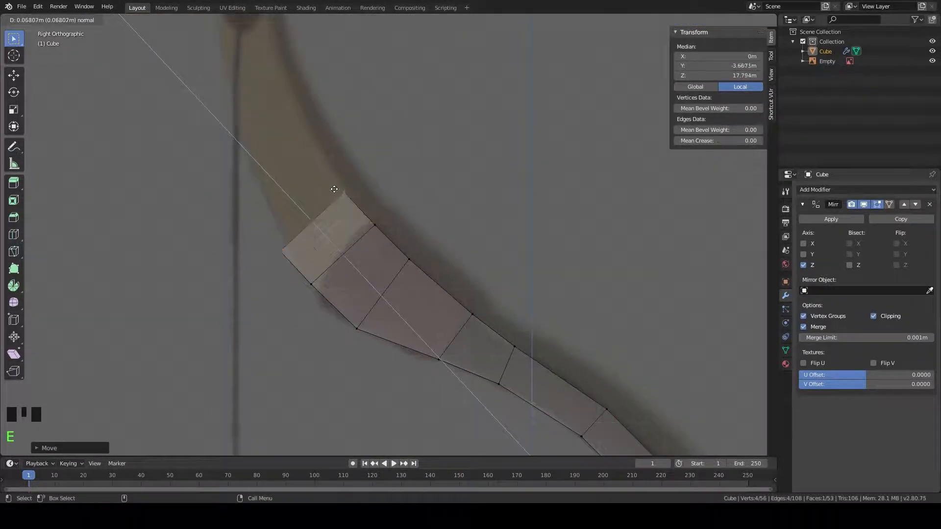
pyautogui.press('r')
pyautogui.press('g')
pyautogui.click(320, 176)
pyautogui.press('s')
# Step: Extrude a further segment up the cream section, turning and scaling its end to the bow's steeper upward curve
pyautogui.keyDown('shift'); pyautogui.moveTo(425, 116); pyautogui.dragTo(479, 223, button='middle'); pyautogui.keyUp('shift')
pyautogui.press('e')
pyautogui.press('g')
pyautogui.press('r')
pyautogui.press('g')
pyautogui.press('s')
pyautogui.press('g')
pyautogui.click(317, 202)
# Step: Extrude a segment to the base of the brown tip at about Y -4.9 m, Z 21.4 m, and rotate and scale its end
pyautogui.keyDown('shift'); pyautogui.moveTo(317, 201); pyautogui.dragTo(343, 279, button='middle'); pyautogui.keyUp('shift')
pyautogui.press('e')
pyautogui.click(330, 189)
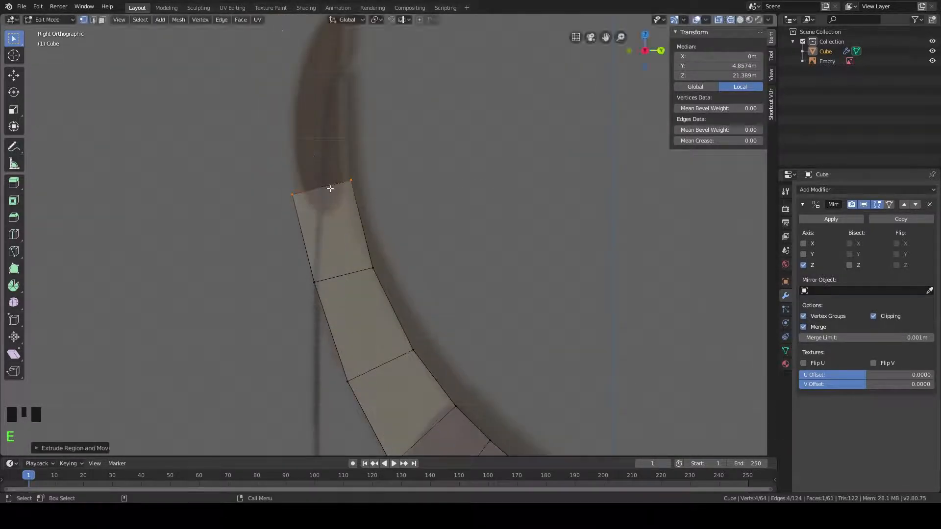
pyautogui.press('r')
pyautogui.keyDown('shift'); pyautogui.moveTo(431, 189); pyautogui.dragTo(417, 189, button='middle'); pyautogui.keyUp('shift')
pyautogui.press('s')
pyautogui.click(365, 189)
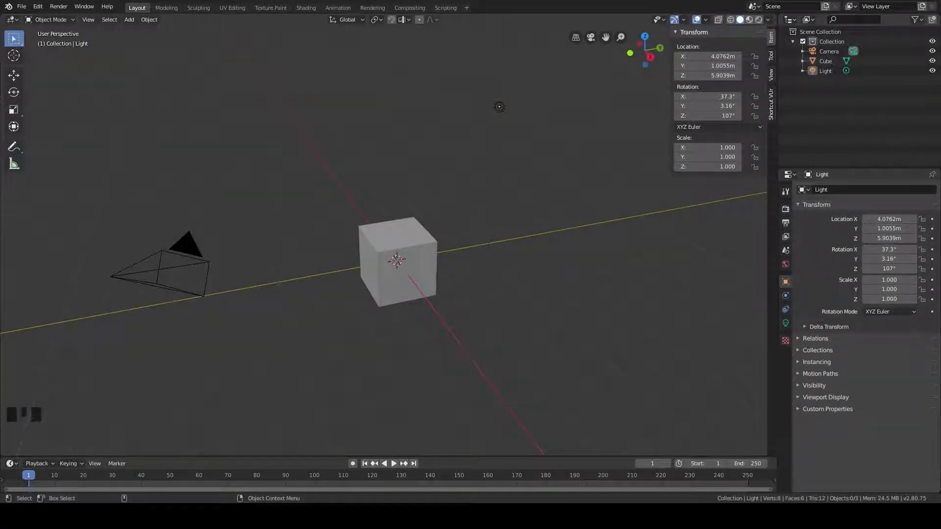
# Step: Delete the default cube, light and camera from the scene
pyautogui.click(416, 244)
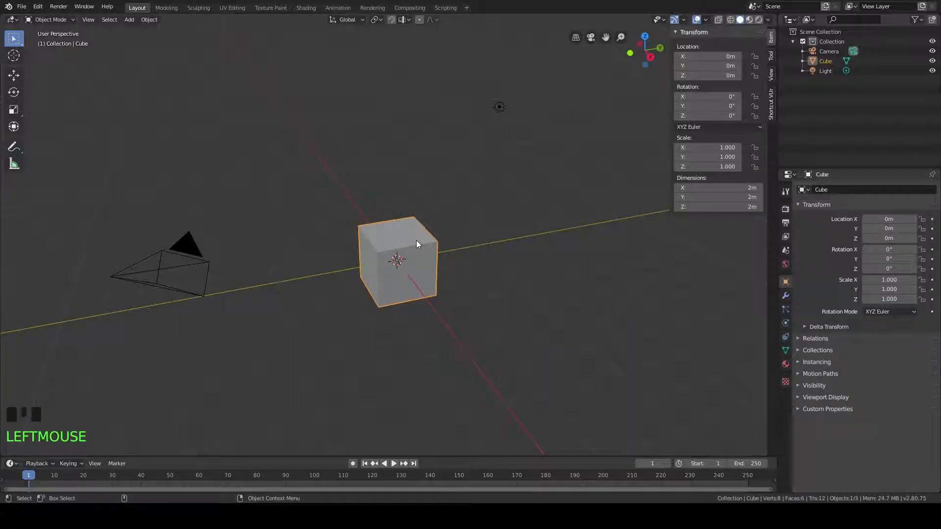
pyautogui.press('x')
pyautogui.click(416, 241)
pyautogui.click(499, 110)
pyautogui.press('x')
pyautogui.click(498, 111)
pyautogui.click(135, 283)
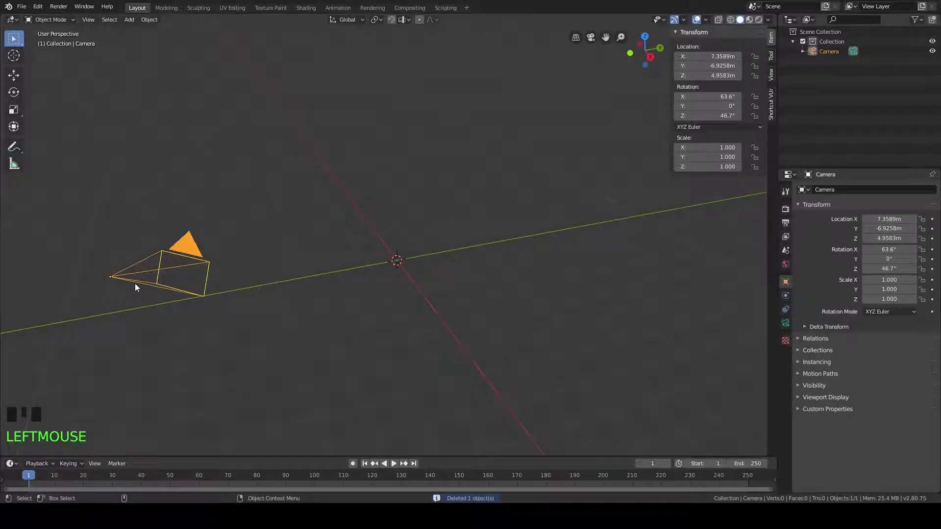
pyautogui.press('x')
pyautogui.click(135, 284)
# Step: Load Recurve Bow.jpg from the Desktop folder into the scene as a reference image
pyautogui.moveTo(525, 273); pyautogui.dragTo(486, 247, button='middle')
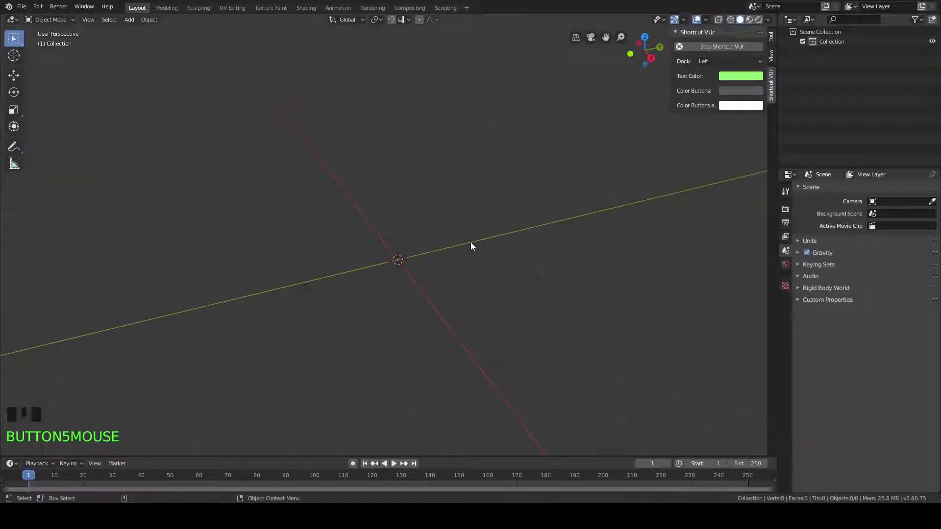
pyautogui.hotkey('shift', 'a')
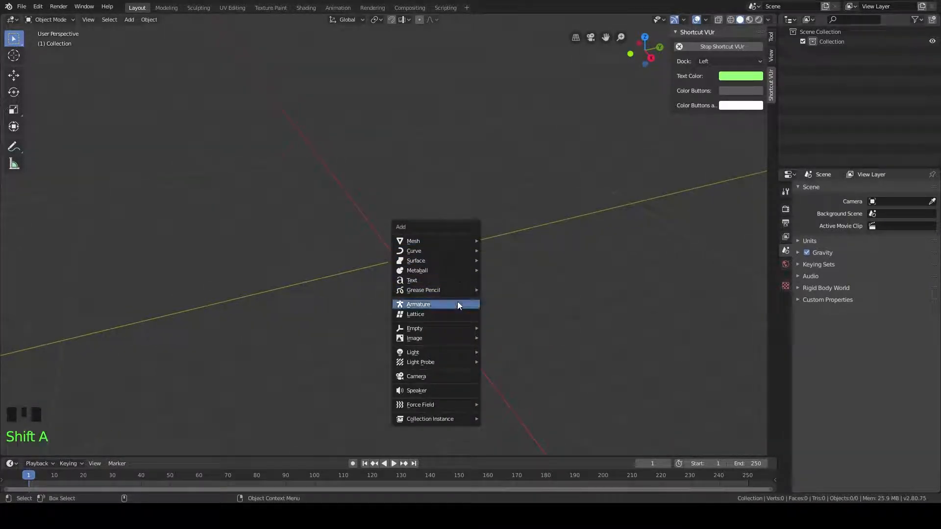
pyautogui.moveTo(444, 336)
pyautogui.click(525, 339)
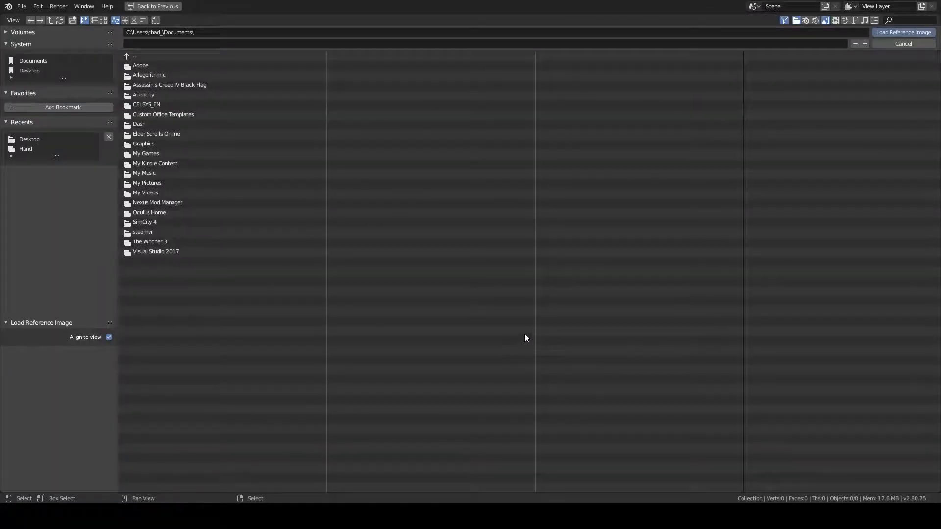
pyautogui.click(29, 71)
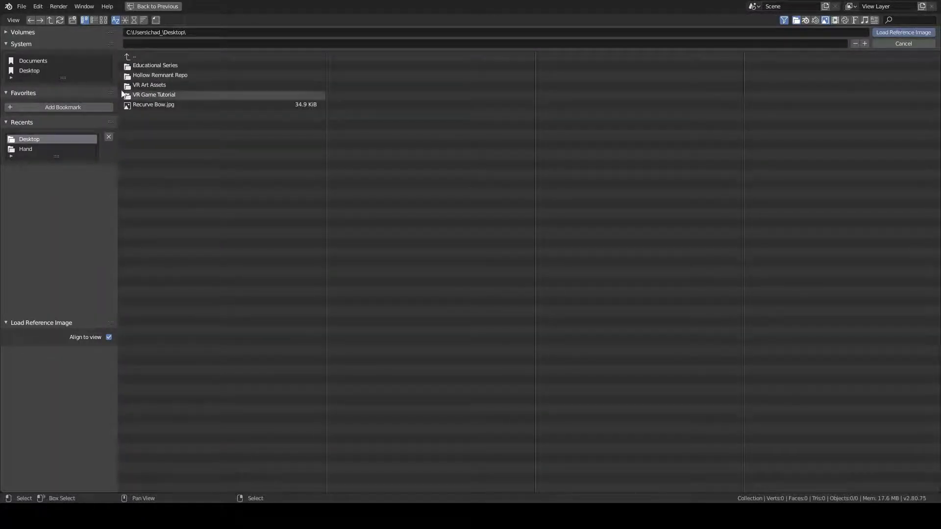
pyautogui.click(193, 105)
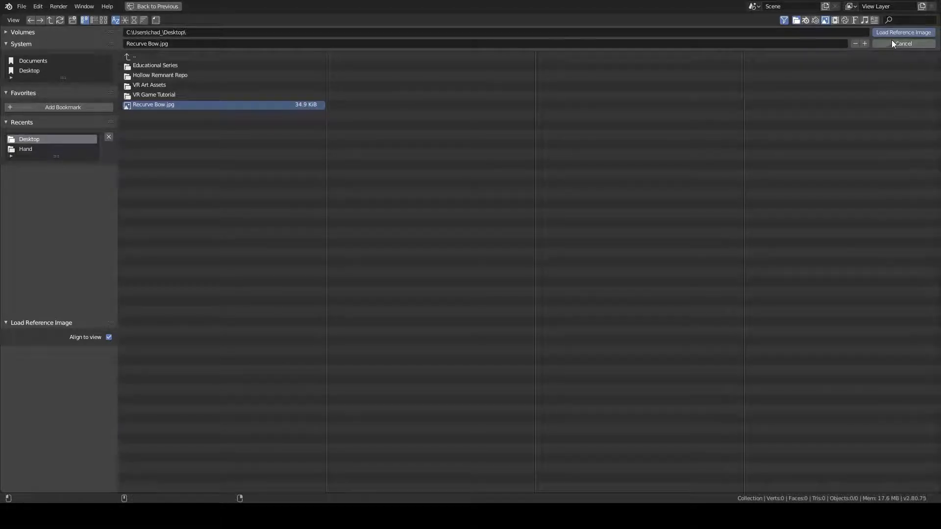
pyautogui.click(902, 32)
# Step: Set the reference image's X, Y and Z rotation to 0°
pyautogui.moveTo(527, 166); pyautogui.dragTo(444, 207, button='middle')
pyautogui.scroll(4, 461, 242)
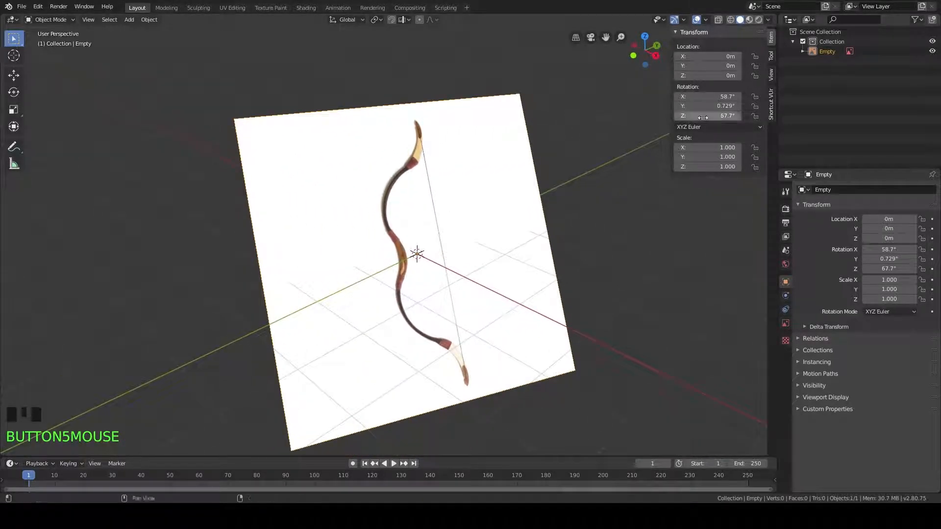
pyautogui.click(696, 97)
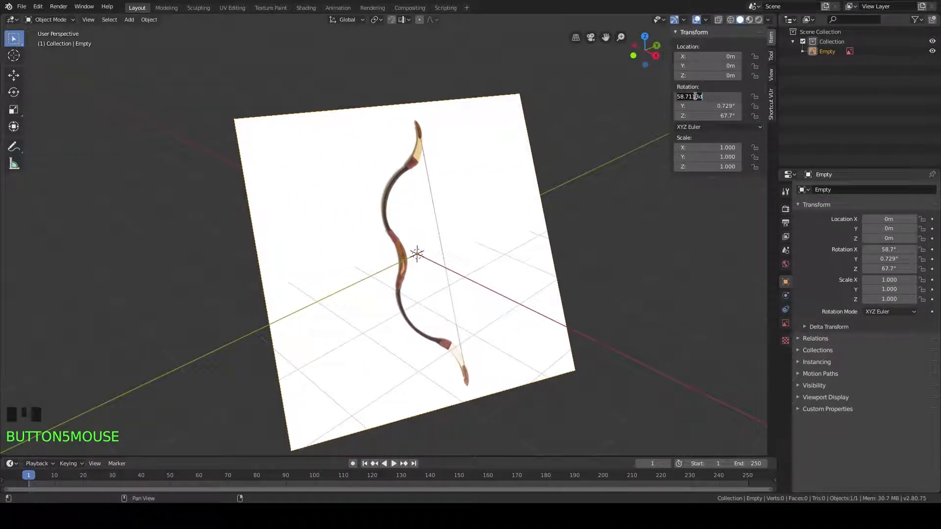
pyautogui.write('0')
pyautogui.press('Tab')
pyautogui.write('0')
pyautogui.press('Tab')
pyautogui.write('0')
pyautogui.press('Return')
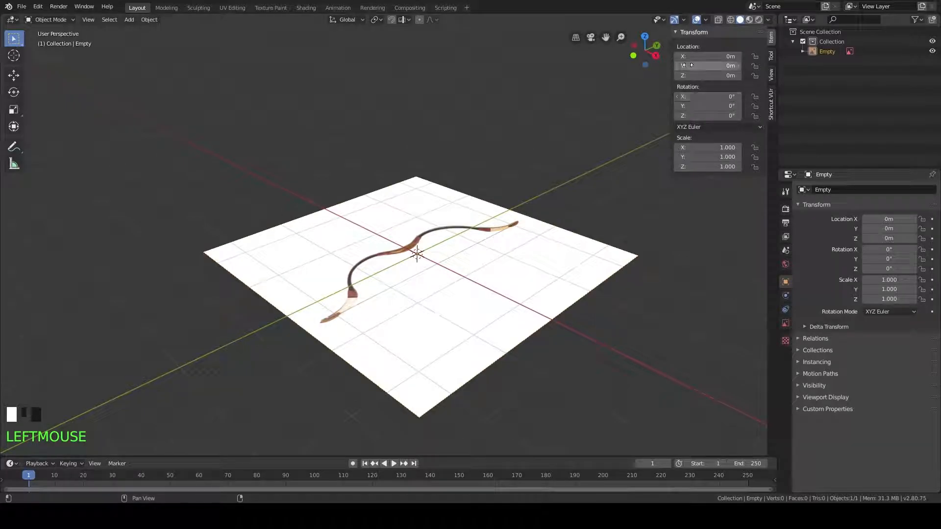
# Step: Stand the reference image upright by setting its X rotation to 90°
pyautogui.moveTo(420, 414); pyautogui.dragTo(468, 307, button='middle')
pyautogui.moveTo(466, 272); pyautogui.dragTo(474, 294, button='middle')
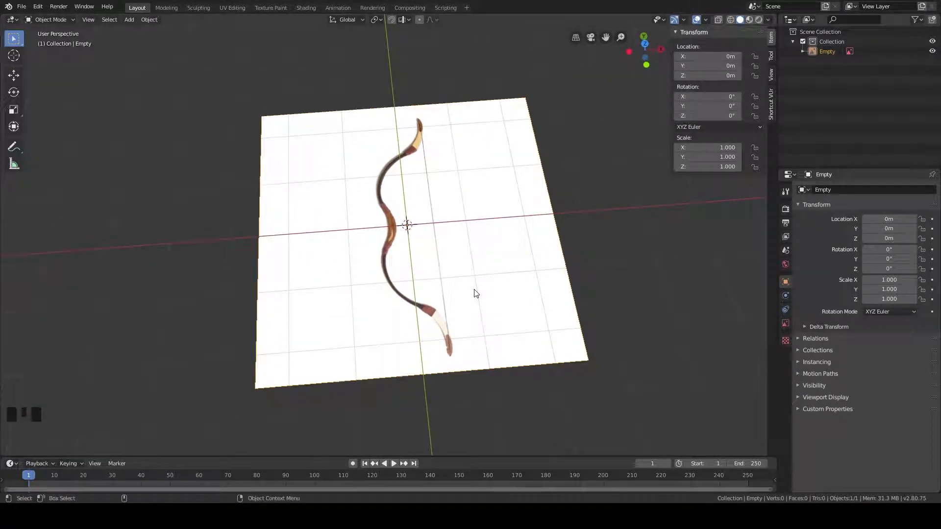
pyautogui.click(714, 98)
pyautogui.write('9')
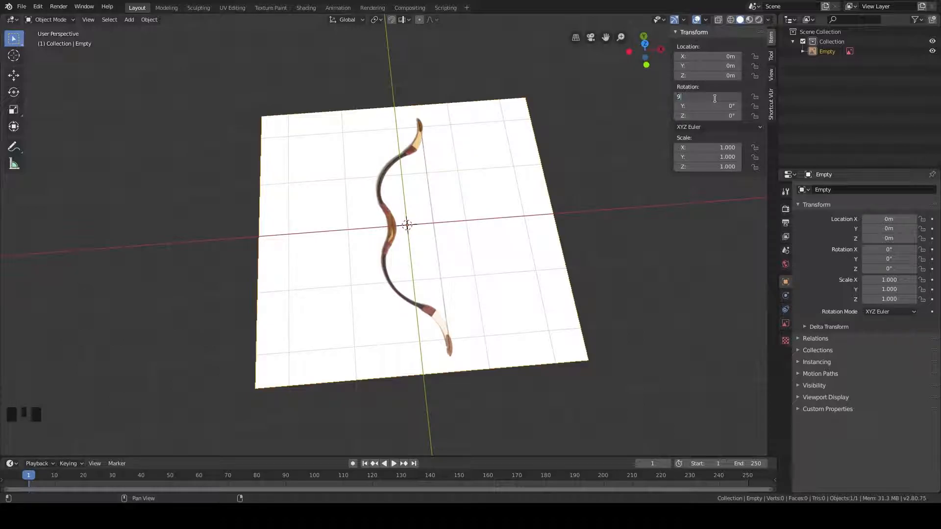
pyautogui.write('0')
pyautogui.press('Return')
pyautogui.scroll(-3, 376, 307)
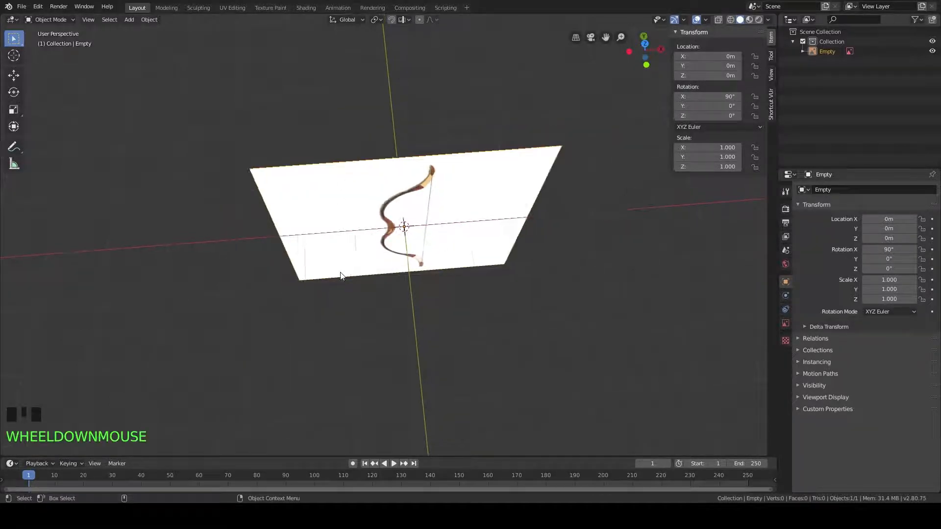
pyautogui.moveTo(376, 307); pyautogui.dragTo(396, 243, button='middle')
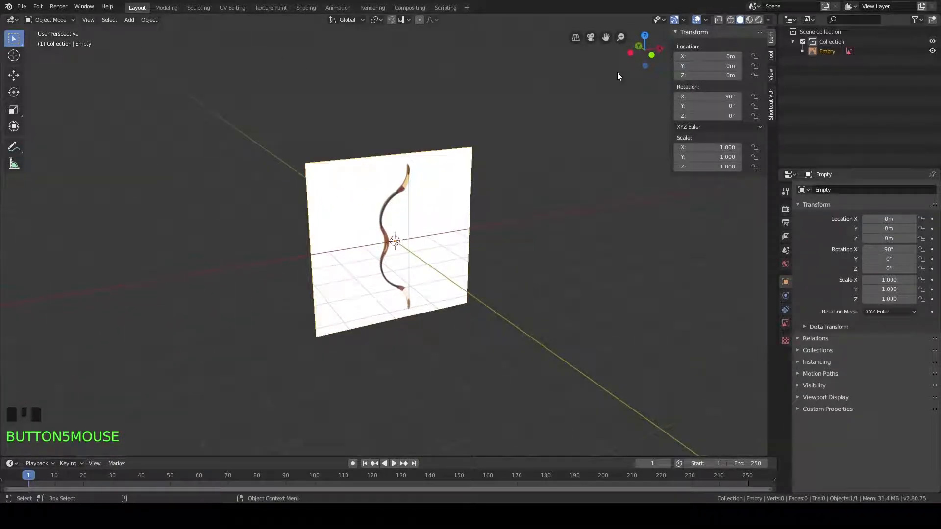
# Step: Set the reference image's Z rotation to 90° and inspect it from the right side
pyautogui.click(719, 114)
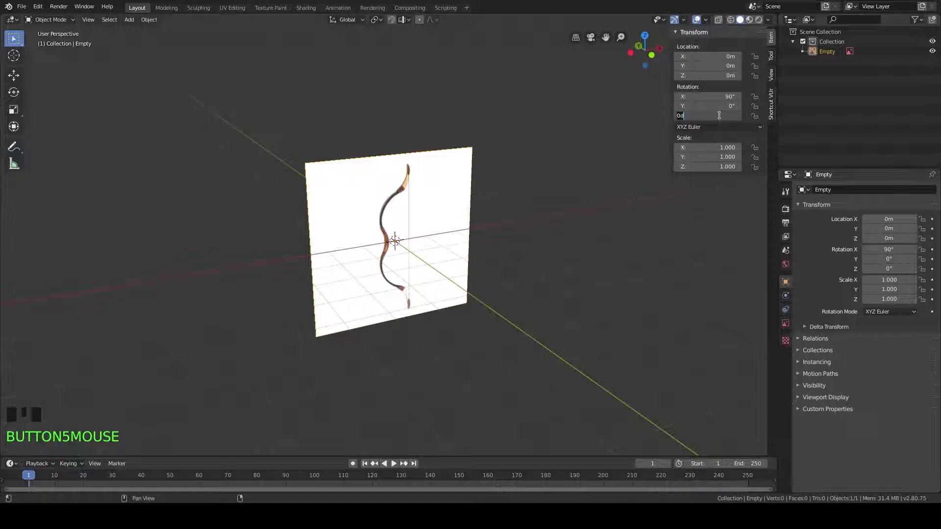
pyautogui.write('90')
pyautogui.press('Return')
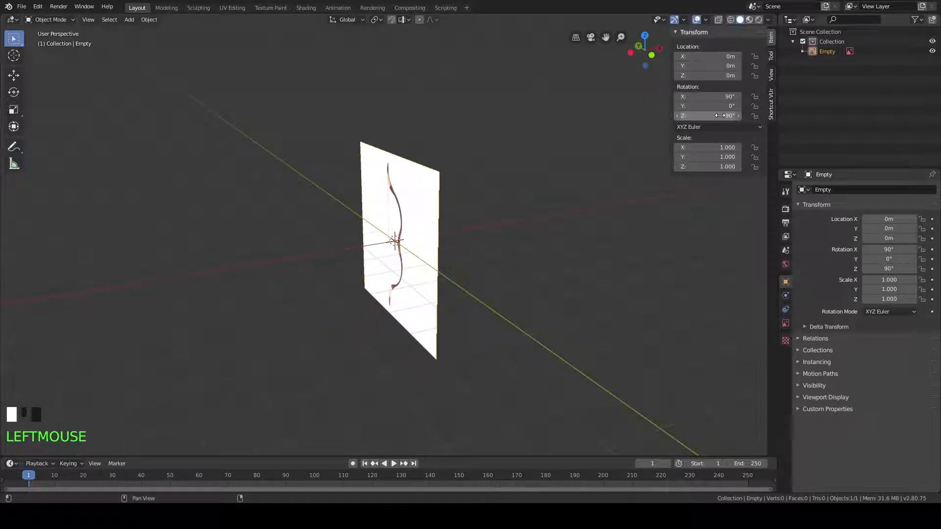
pyautogui.press('KP_3')
pyautogui.moveTo(453, 216); pyautogui.dragTo(387, 220, button='middle')
pyautogui.scroll(3, 385, 237)
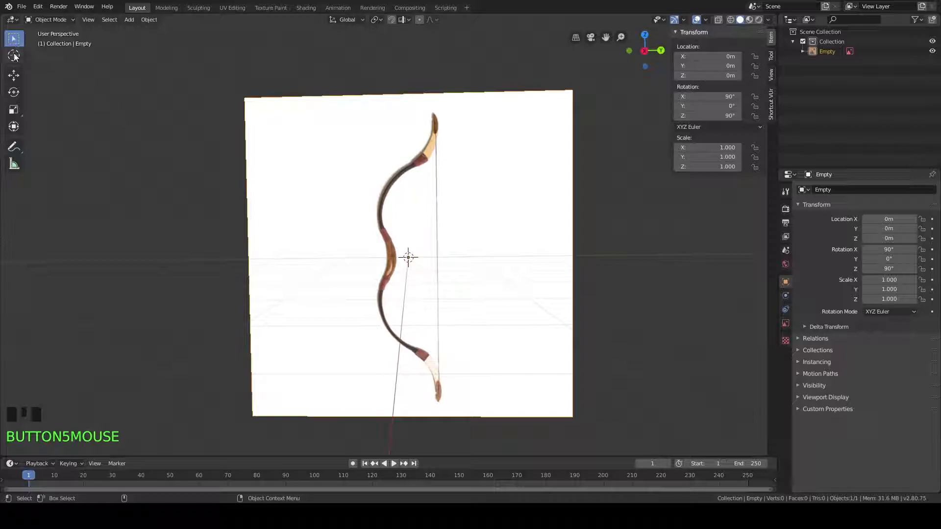
# Step: Activate the Move tool and set the reference image's Z rotation to -90°
pyautogui.click(14, 74)
pyautogui.moveTo(405, 214); pyautogui.dragTo(439, 159, button='middle')
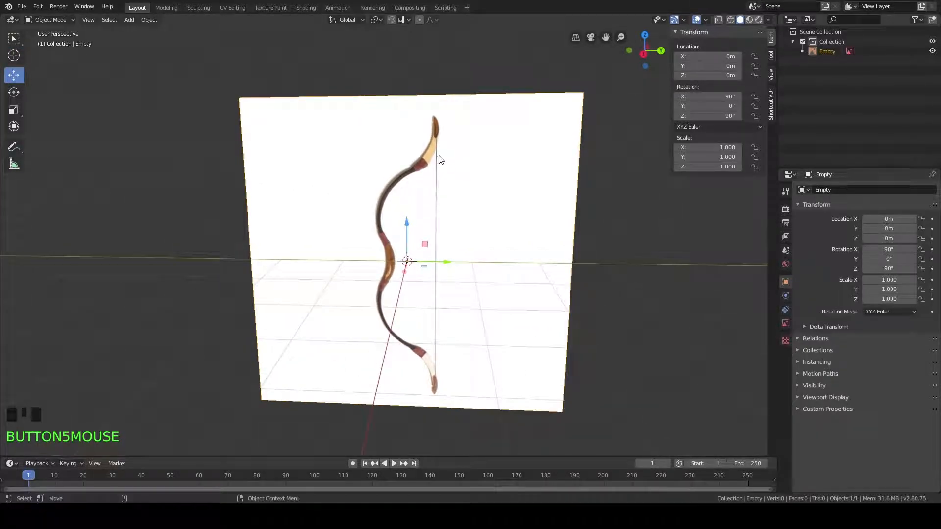
pyautogui.click(712, 116)
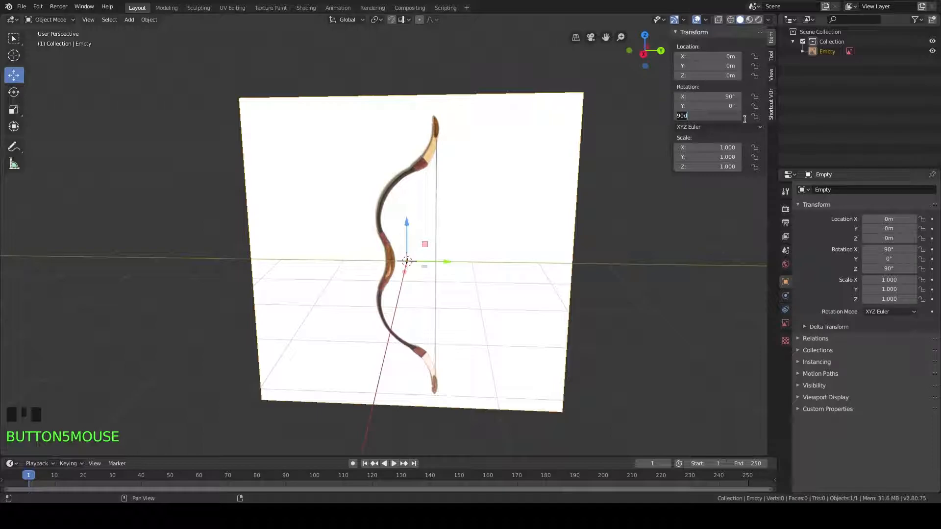
pyautogui.write('-90')
pyautogui.click(744, 119)
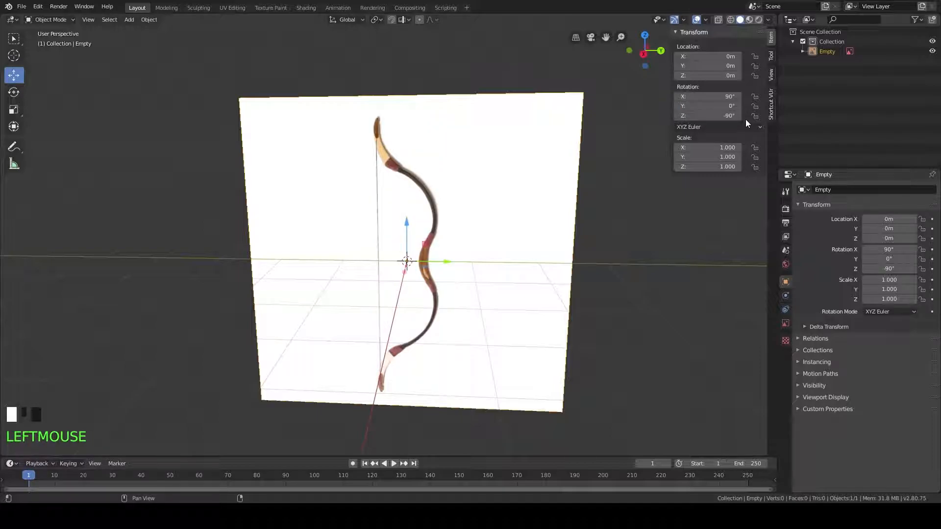
# Step: Enable alpha on the reference image and set its transparency to 0.2
pyautogui.scroll(2, 479, 246)
pyautogui.moveTo(578, 273); pyautogui.dragTo(474, 171, button='middle')
pyautogui.scroll(1, 487, 208)
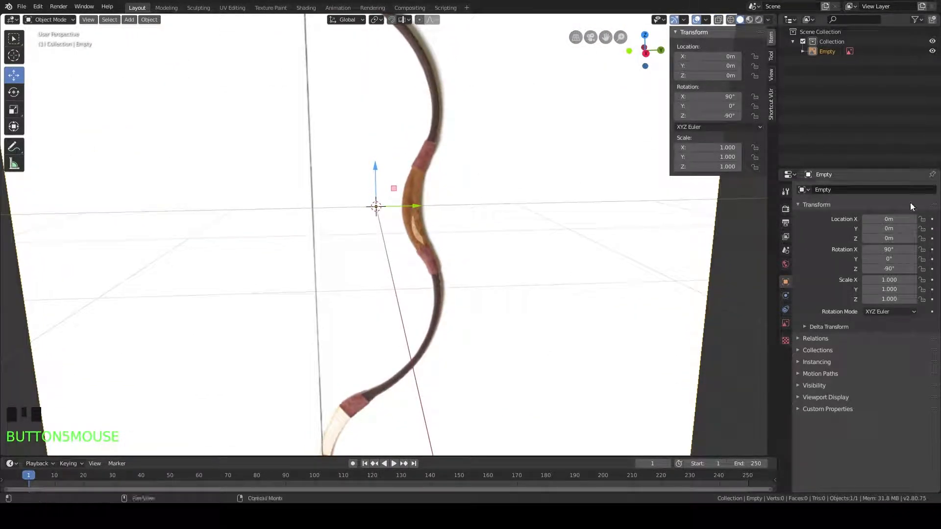
pyautogui.click(787, 324)
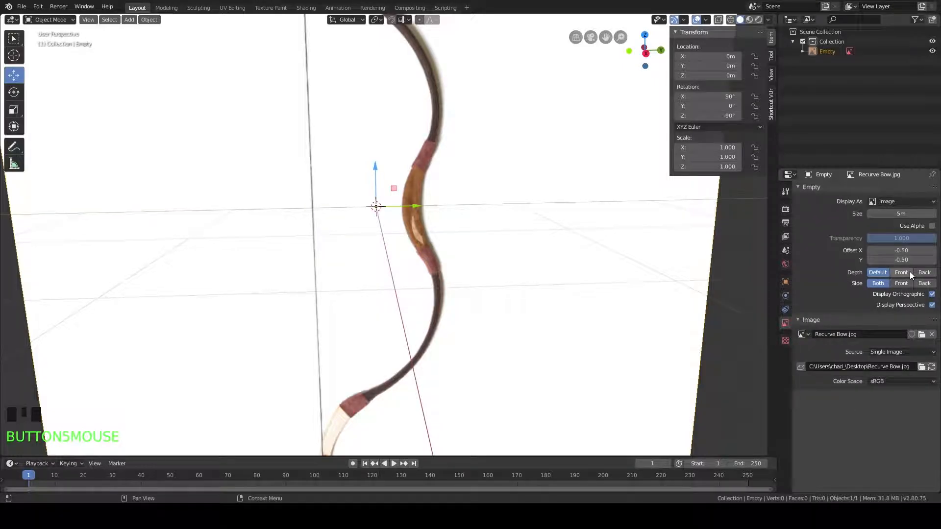
pyautogui.click(932, 226)
pyautogui.doubleClick(911, 239)
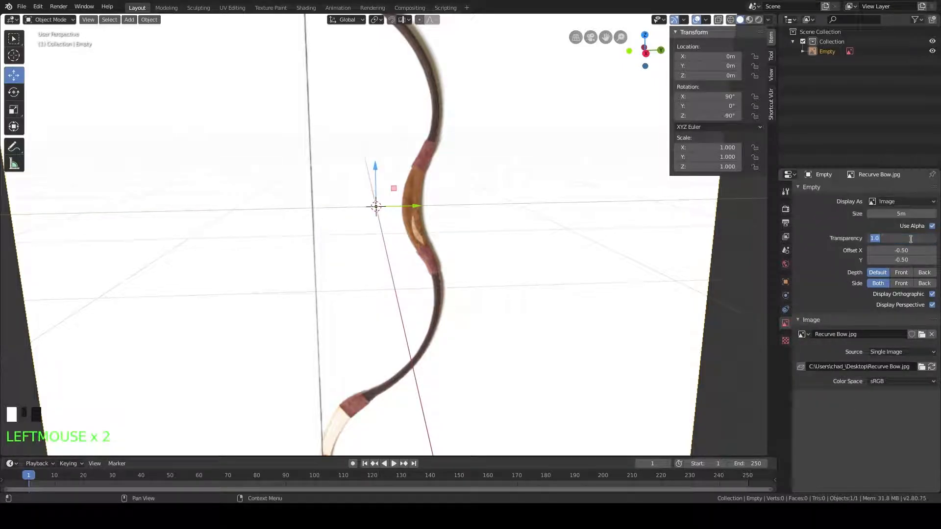
pyautogui.write('0.2')
pyautogui.click(912, 242)
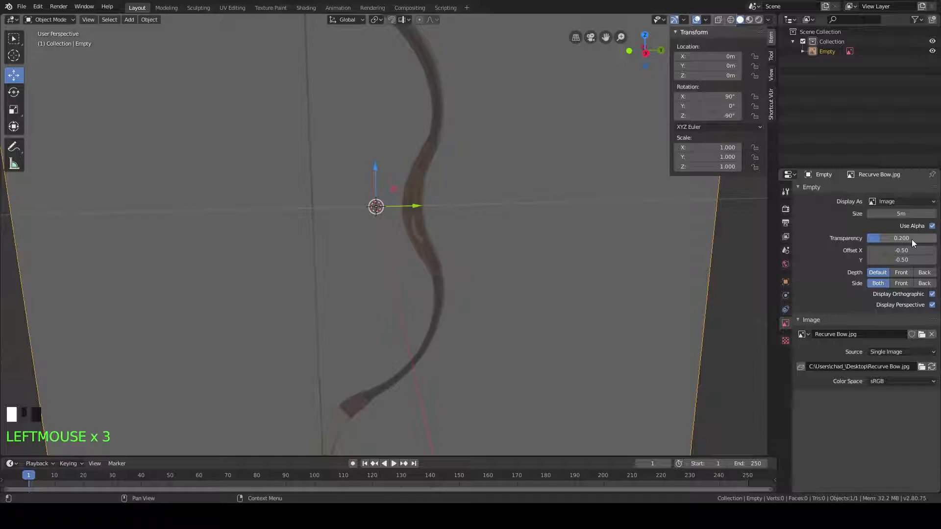
# Step: Turn off the reference image's display in perspective and switch to the right orthographic view
pyautogui.moveTo(565, 244); pyautogui.dragTo(560, 228, button='middle')
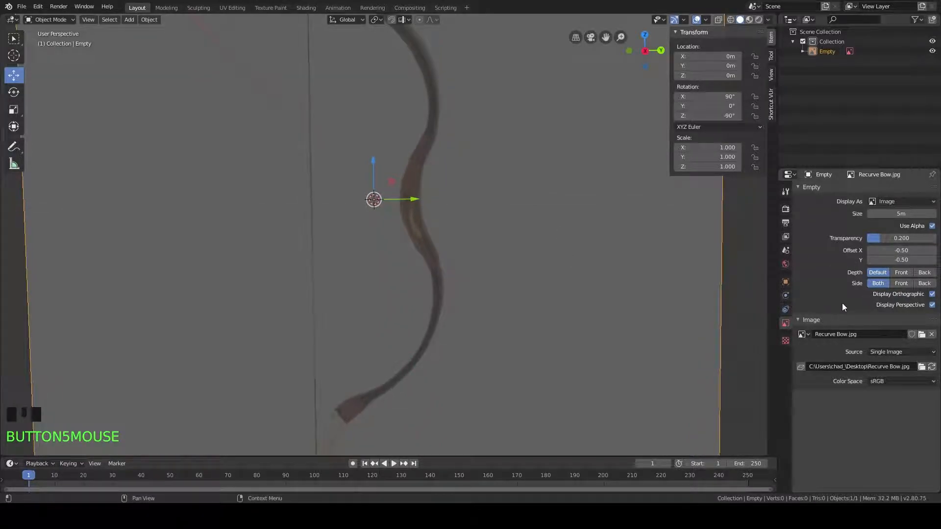
pyautogui.click(933, 304)
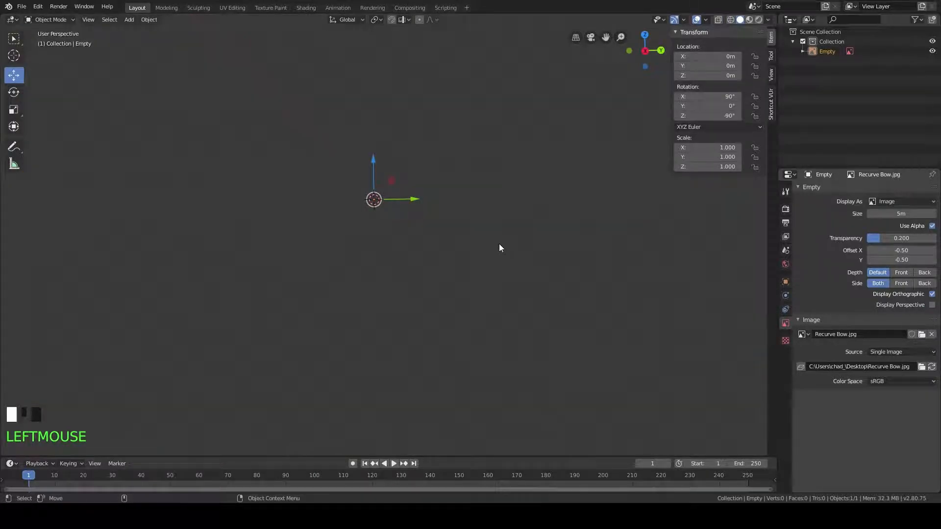
pyautogui.moveTo(499, 244); pyautogui.dragTo(484, 214, button='middle')
pyautogui.press('KP_3')
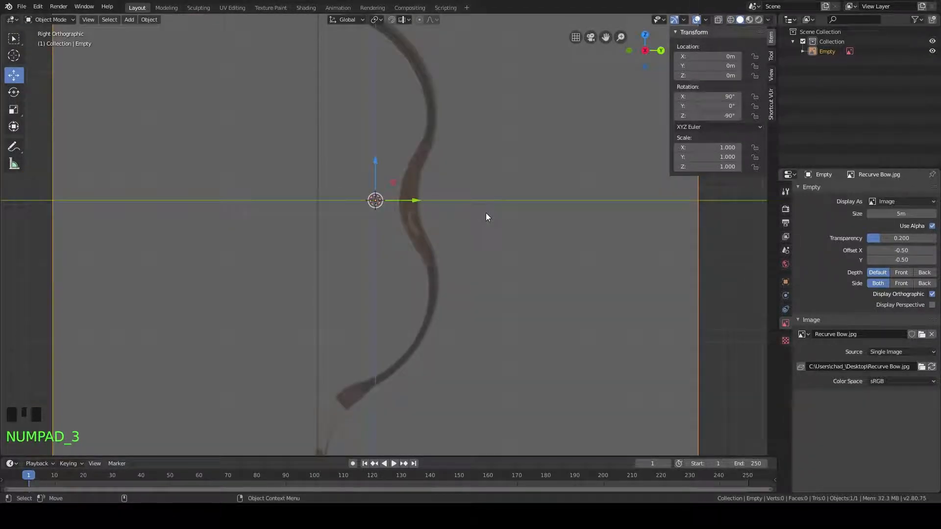
# Step: Add a cube mesh at the scene origin in front of the bow reference image
pyautogui.scroll(-2, 383, 185)
pyautogui.scroll(3, 384, 185)
pyautogui.keyDown('shift'); pyautogui.moveTo(398, 158); pyautogui.dragTo(389, 213, button='middle'); pyautogui.keyUp('shift')
pyautogui.scroll(-2, 399, 230)
pyautogui.scroll(1, 407, 212)
pyautogui.scroll(1, 390, 201)
pyautogui.scroll(-1, 390, 201)
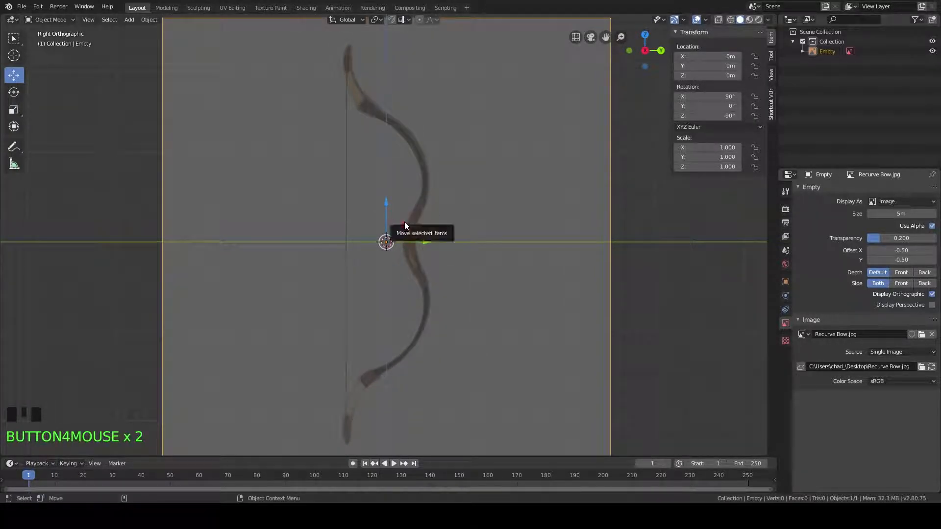
pyautogui.hotkey('shift', 'a')
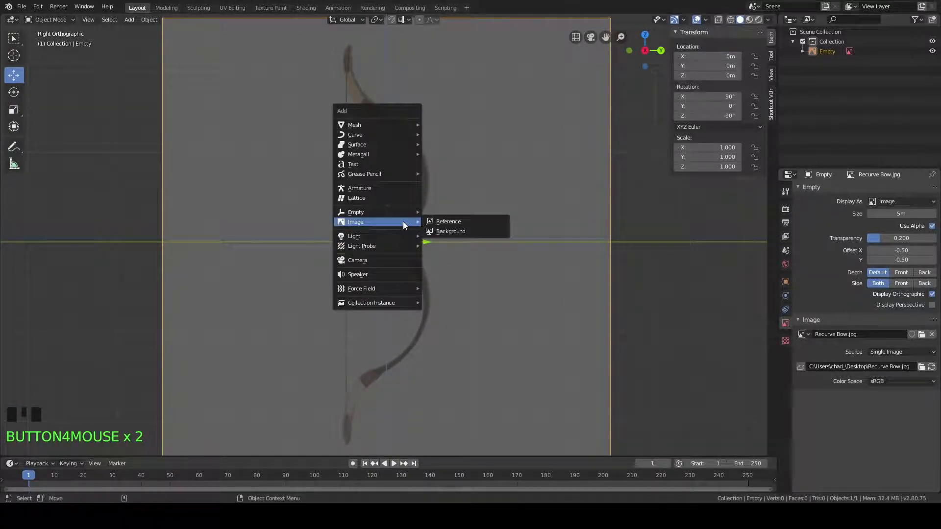
pyautogui.moveTo(403, 125)
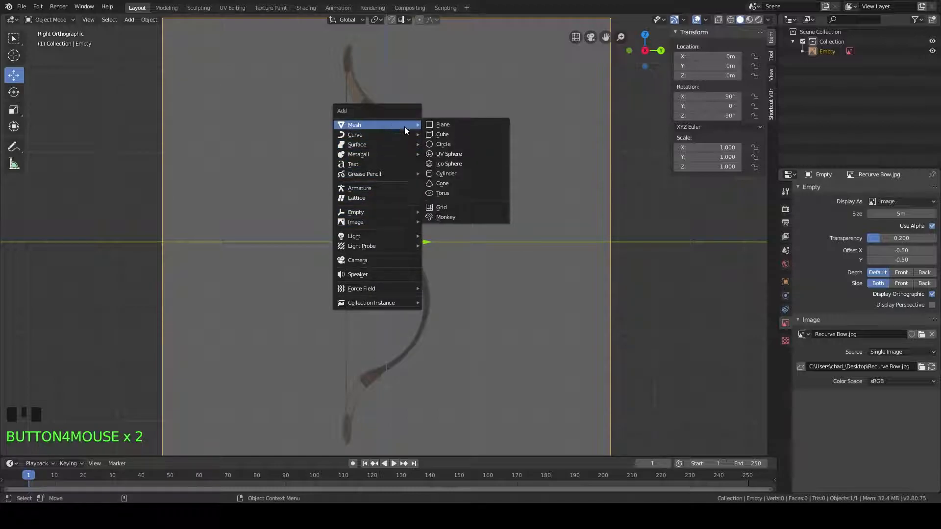
pyautogui.click(460, 134)
# Step: Scale the cube down uniformly to about 0.09, close to the width of the bow's grip
pyautogui.scroll(3, 435, 222)
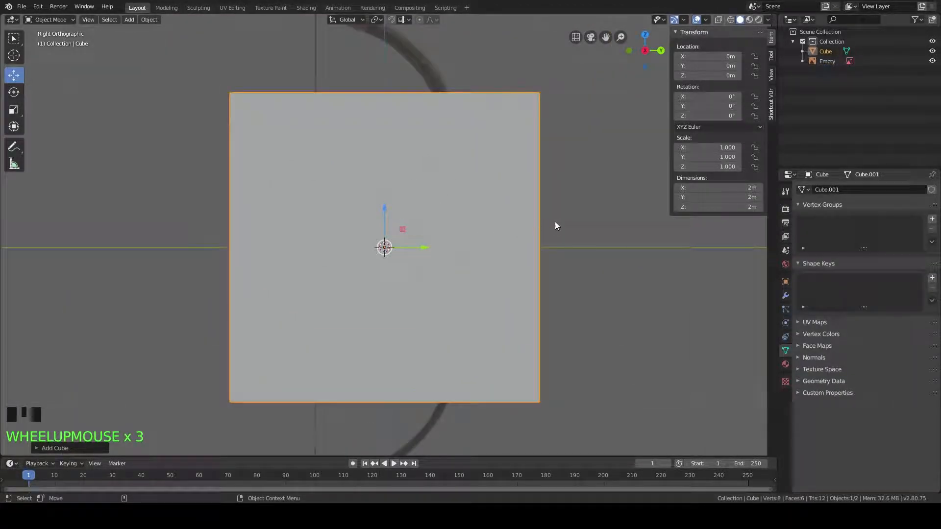
pyautogui.press('s')
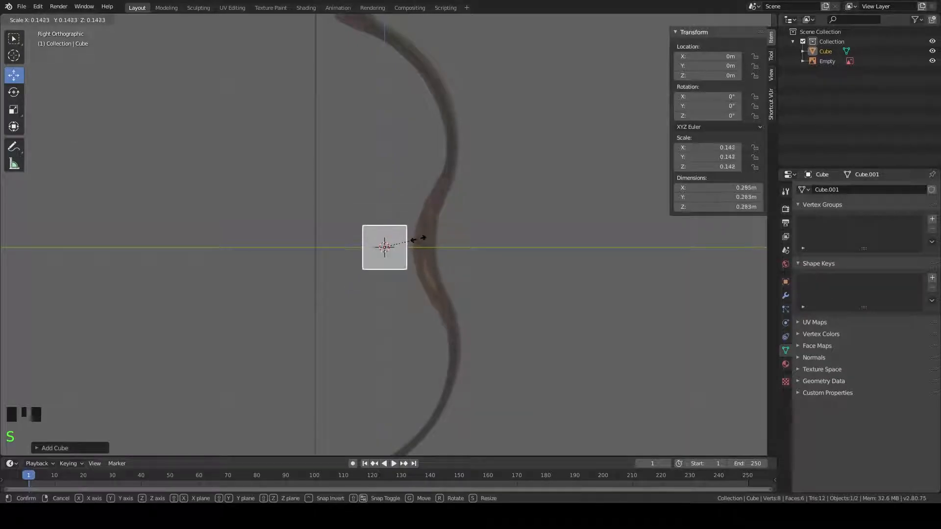
pyautogui.click(414, 240)
pyautogui.scroll(5, 430, 260)
pyautogui.moveTo(429, 251); pyautogui.dragTo(437, 269, button='middle')
pyautogui.press('KP_3')
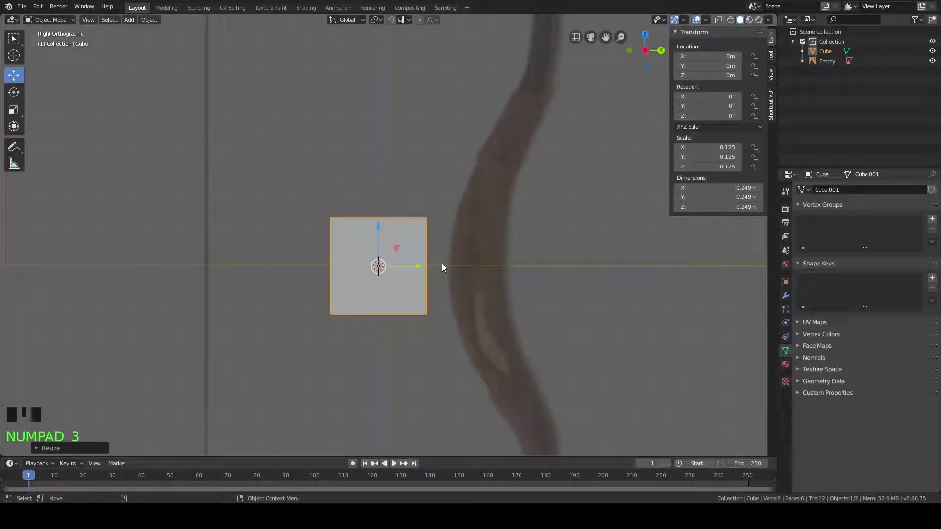
pyautogui.scroll(1, 442, 264)
pyautogui.moveTo(496, 273); pyautogui.dragTo(465, 217, button='middle')
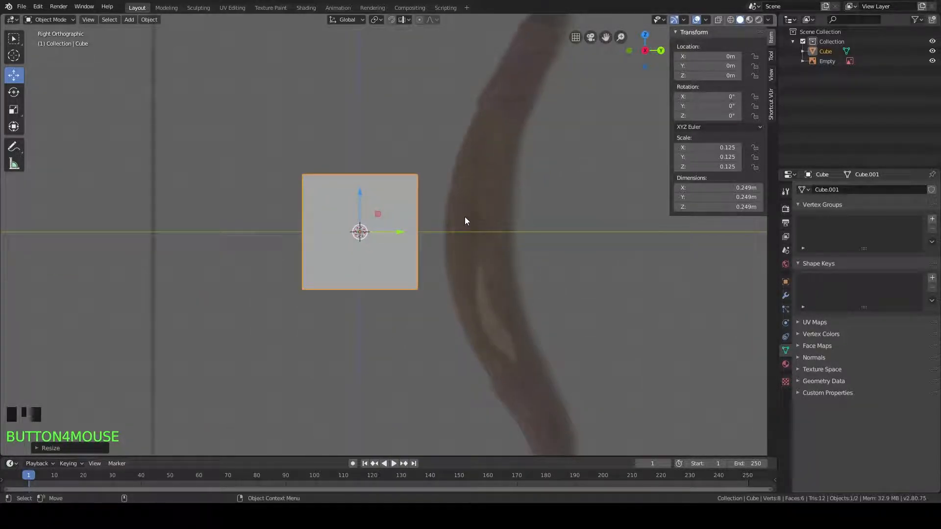
pyautogui.press('s')
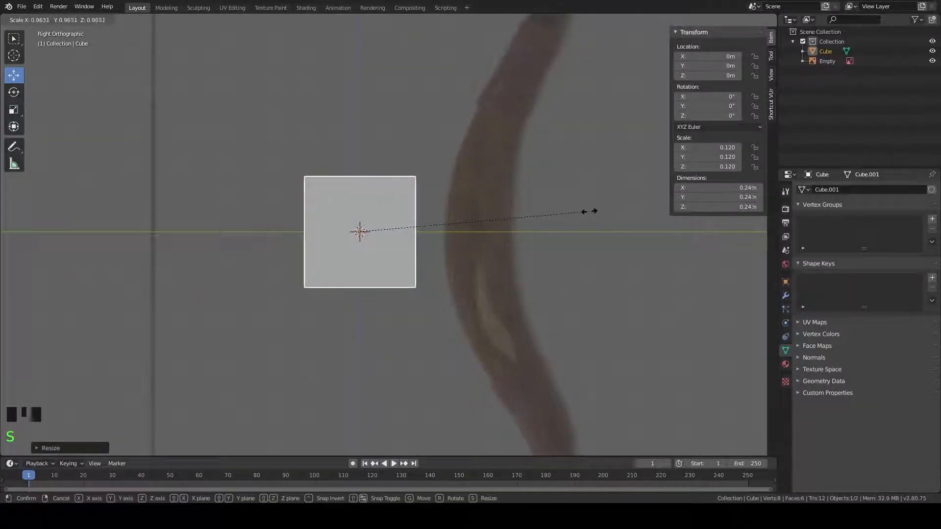
pyautogui.click(533, 215)
# Step: Show the cube in wireframe and, in Edit Mode, move its whole mesh along Y onto the bow's grip, to a local Y of about 2.9 m
pyautogui.press('z')
pyautogui.click(451, 213)
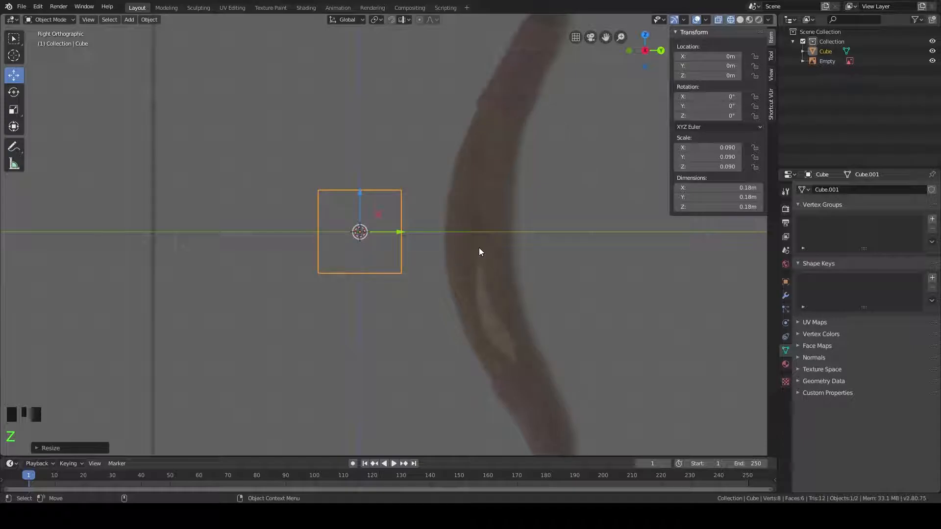
pyautogui.press('Tab')
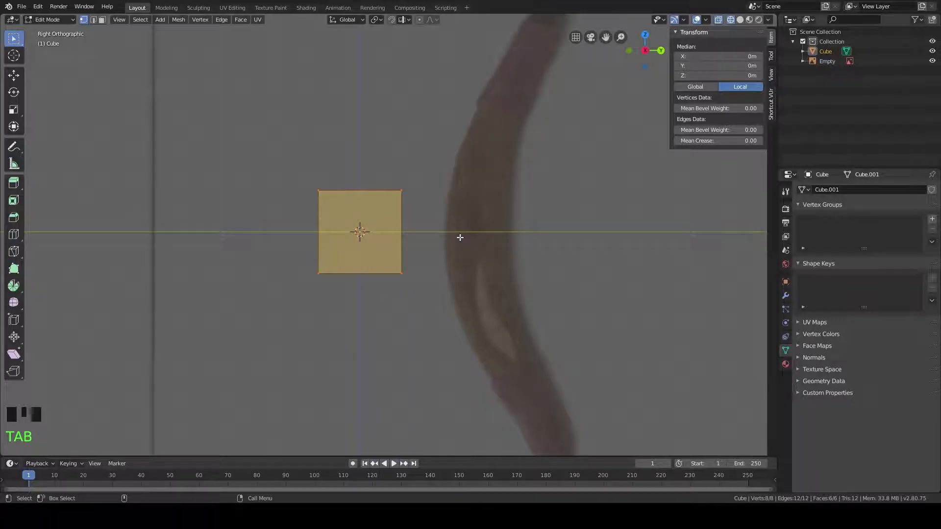
pyautogui.press('g')
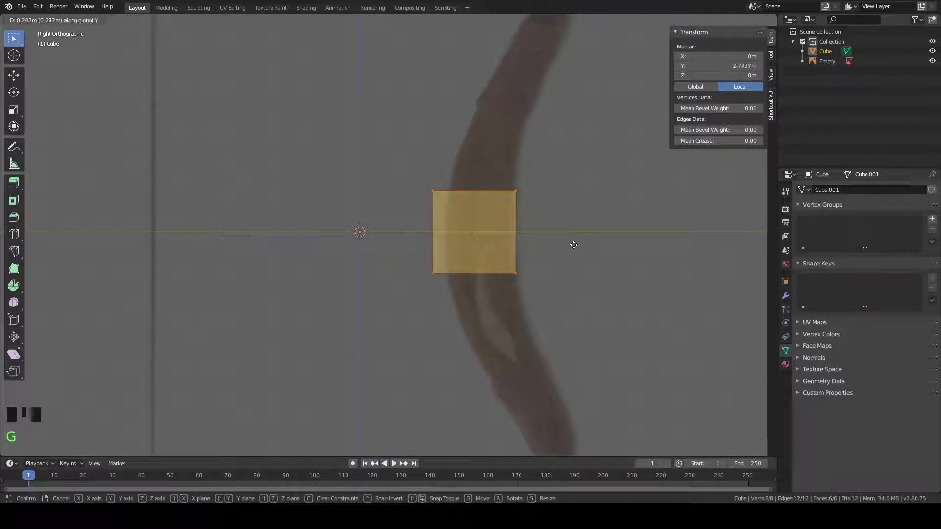
pyautogui.click(579, 245)
# Step: Add a horizontal loop cut through the middle of the cube at the Y axis line
pyautogui.scroll(3, 580, 245)
pyautogui.keyDown('shift'); pyautogui.moveTo(634, 224); pyautogui.dragTo(481, 230, button='middle'); pyautogui.keyUp('shift')
pyautogui.scroll(2, 488, 214)
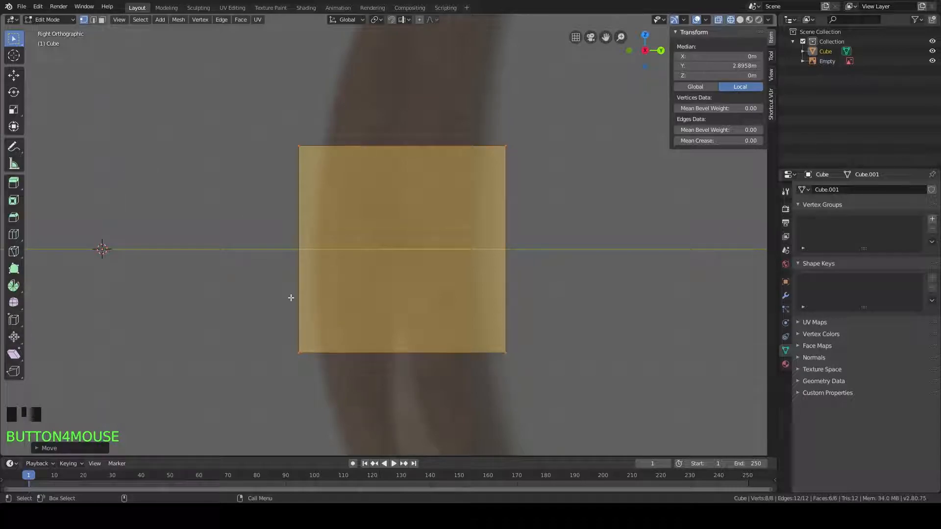
pyautogui.scroll(-10, 419, 185)
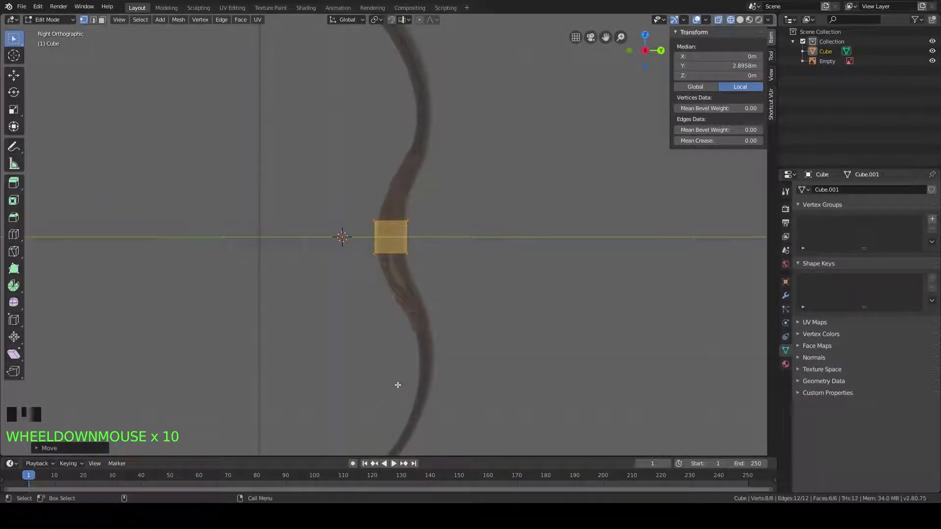
pyautogui.scroll(9, 325, 210)
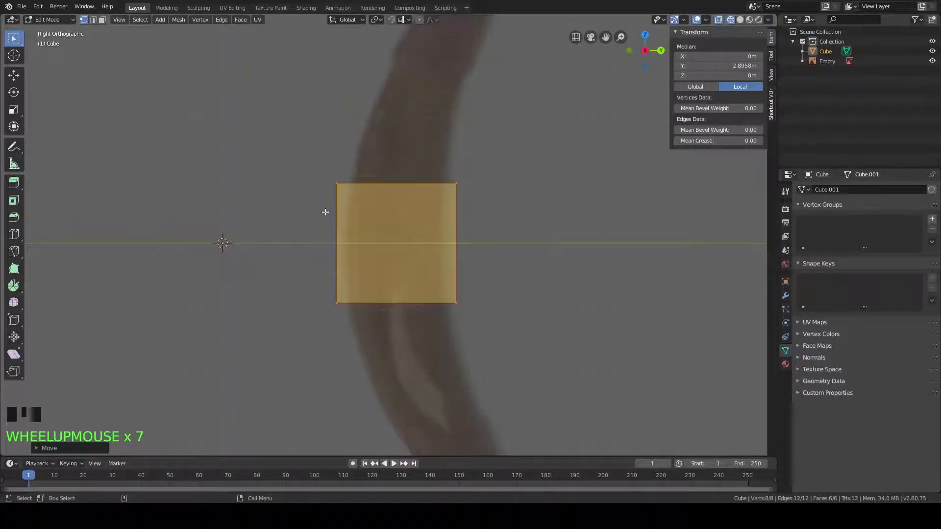
pyautogui.click(15, 237)
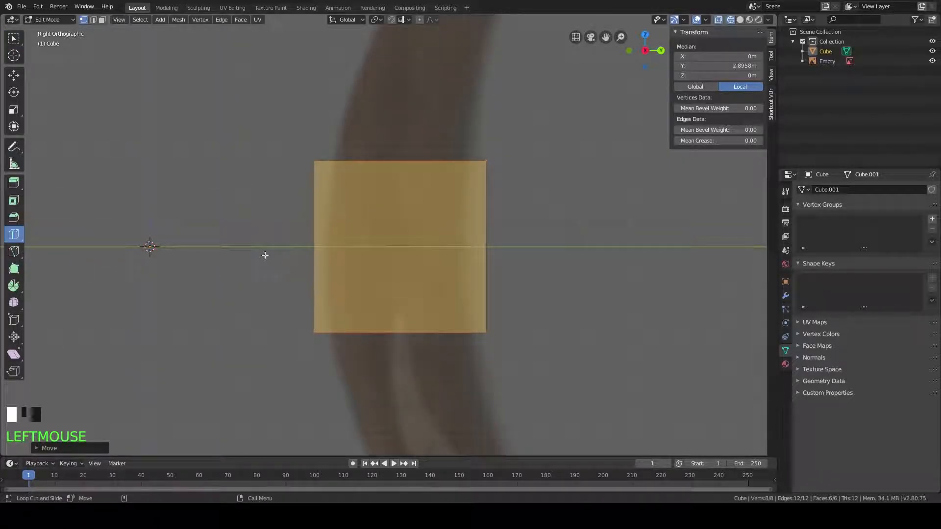
pyautogui.click(310, 250)
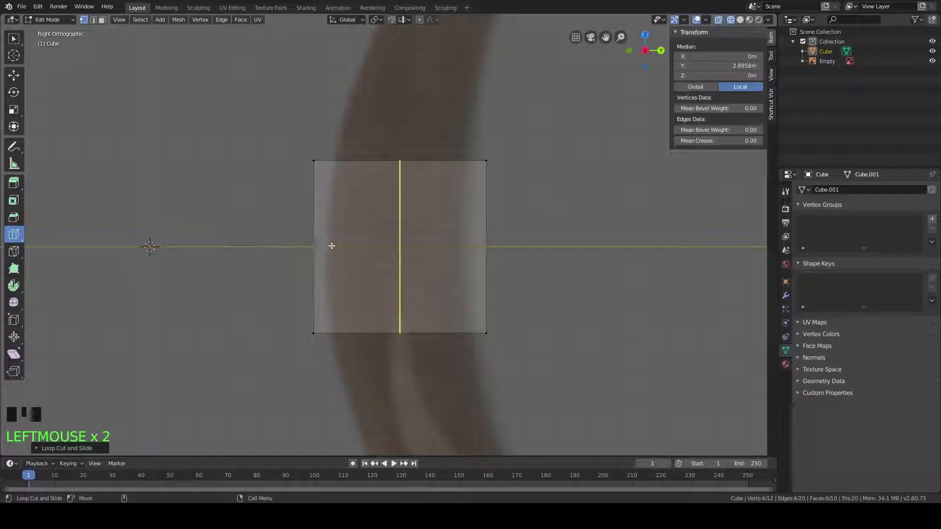
# Step: Box-select the cube's lower vertices and delete them, keeping only the half above the loop cut
pyautogui.click(15, 39)
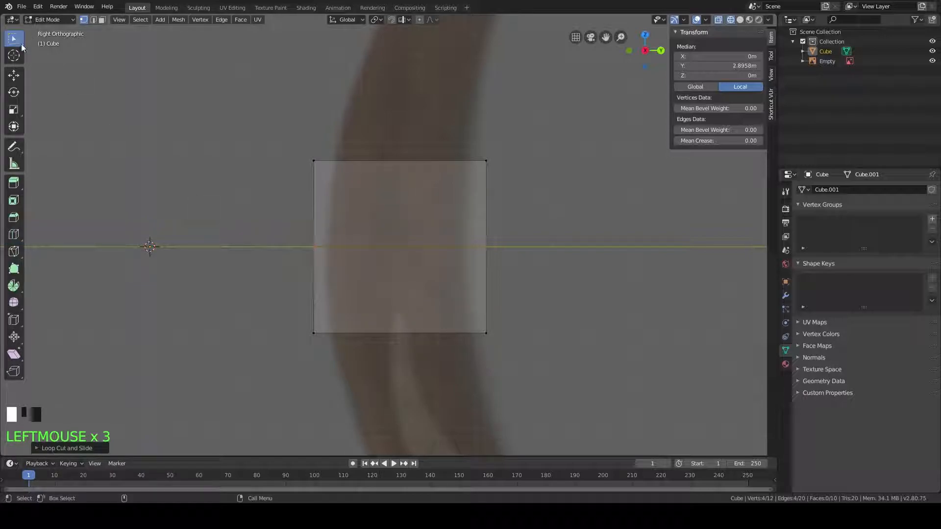
pyautogui.click(321, 331)
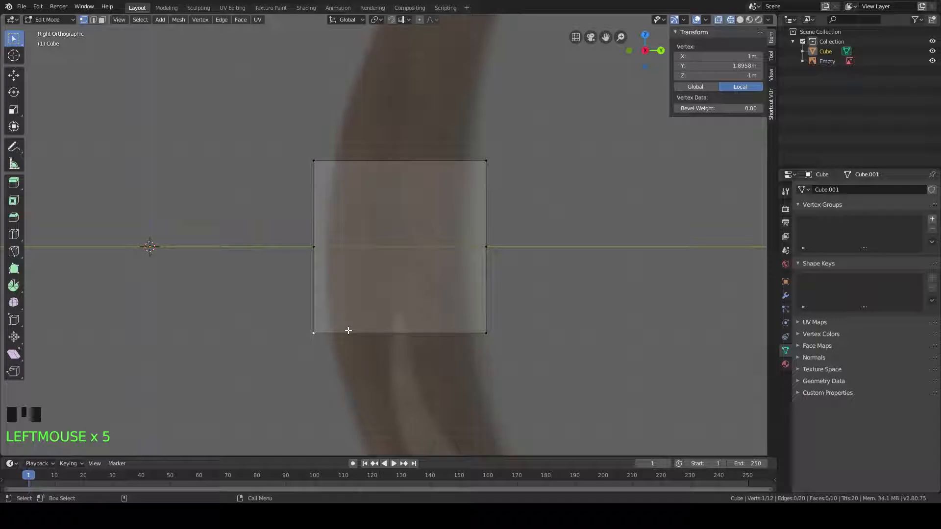
pyautogui.press('b')
pyautogui.moveTo(260, 376); pyautogui.dragTo(582, 259)
pyautogui.press('x')
pyautogui.click(581, 257)
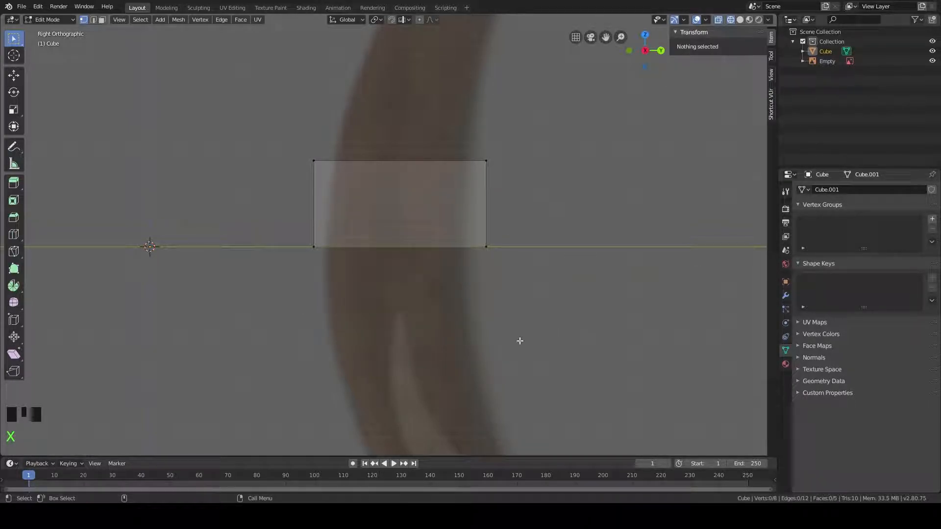
# Step: Select the entire half cube and add a Mirror modifier that mirrors it on the Z axis only
pyautogui.moveTo(427, 315); pyautogui.dragTo(374, 294, button='middle')
pyautogui.scroll(-5, 416, 255)
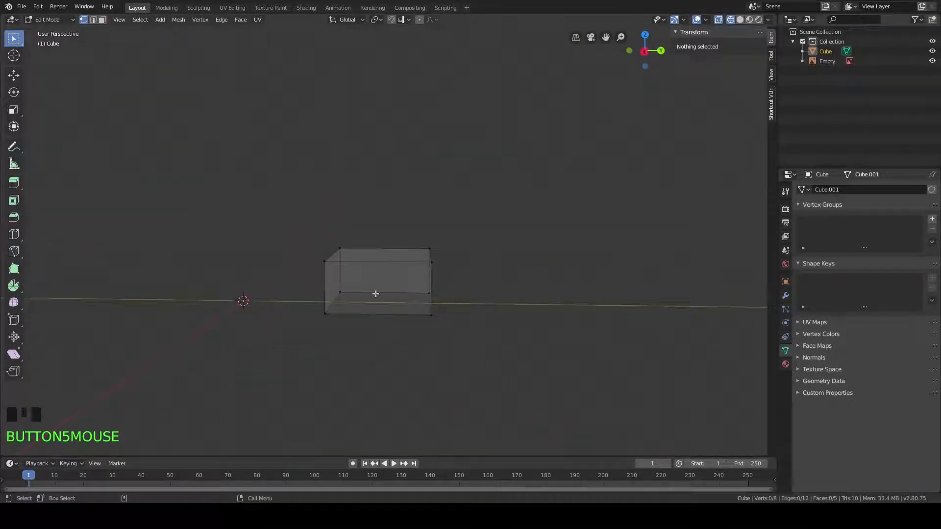
pyautogui.press('KP_3')
pyautogui.scroll(5, 375, 293)
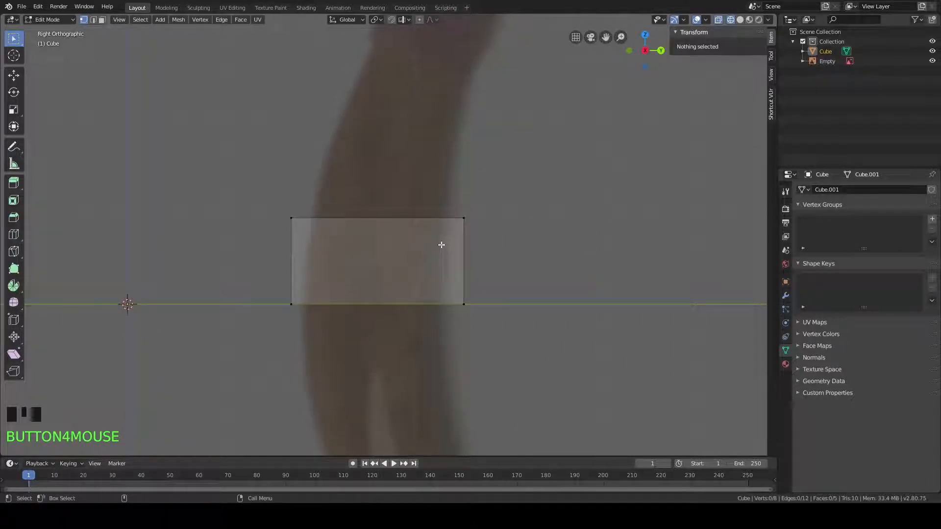
pyautogui.press('a')
pyautogui.rightClick(442, 245)
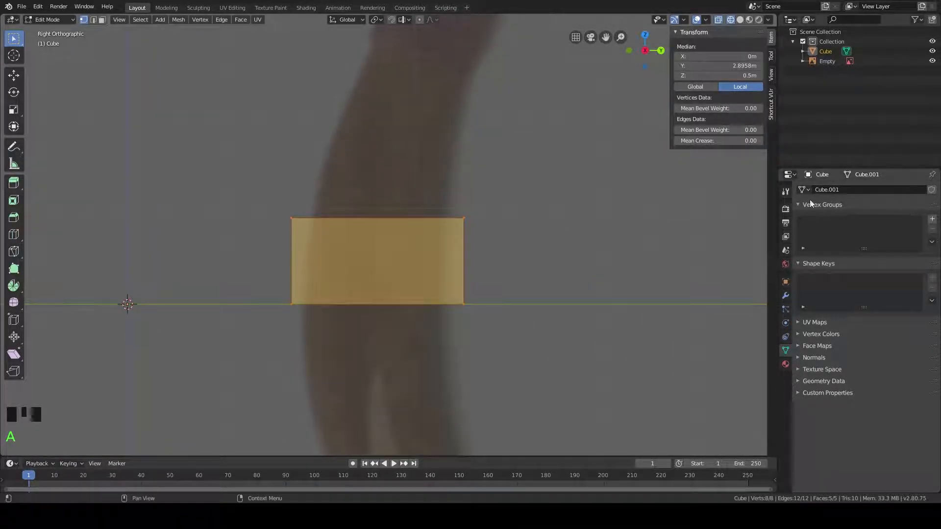
pyautogui.click(785, 297)
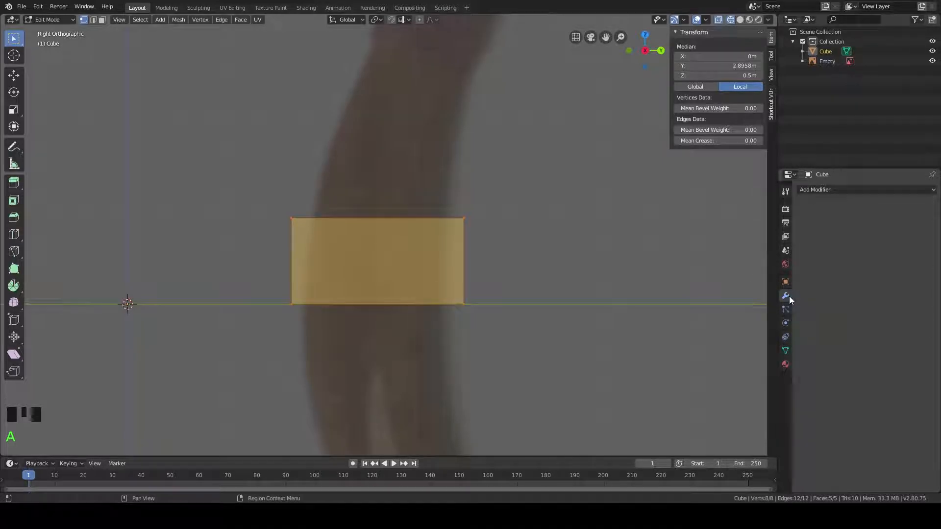
pyautogui.click(840, 191)
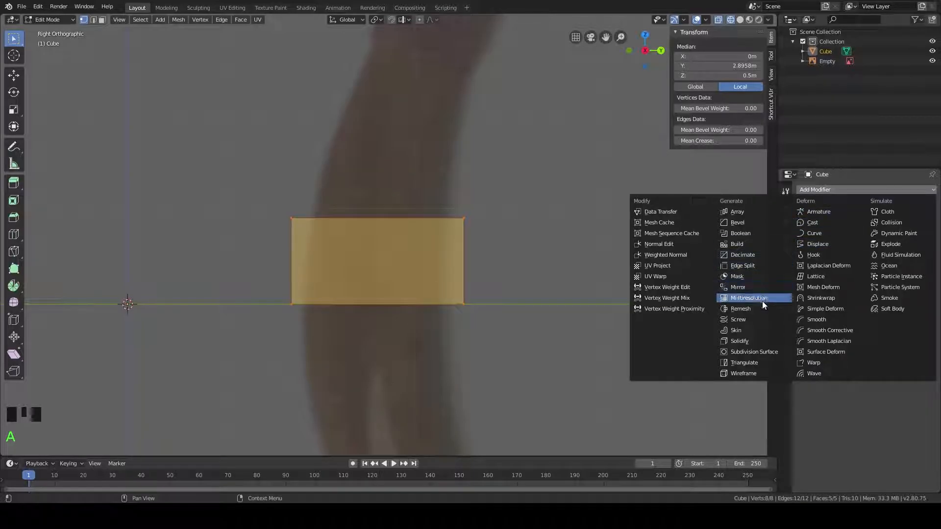
pyautogui.click(750, 287)
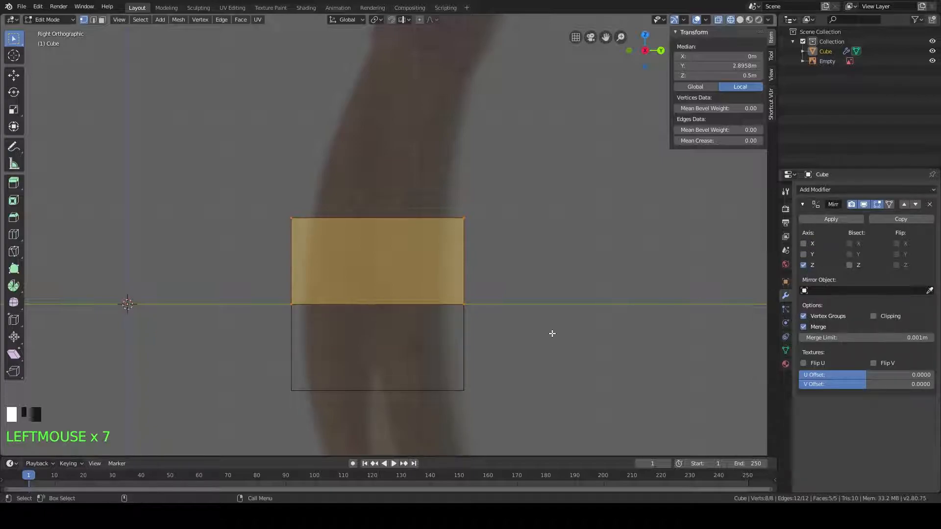
# Step: Try moving the half cube's upper vertices to test the Z mirroring
pyautogui.scroll(-3, 480, 300)
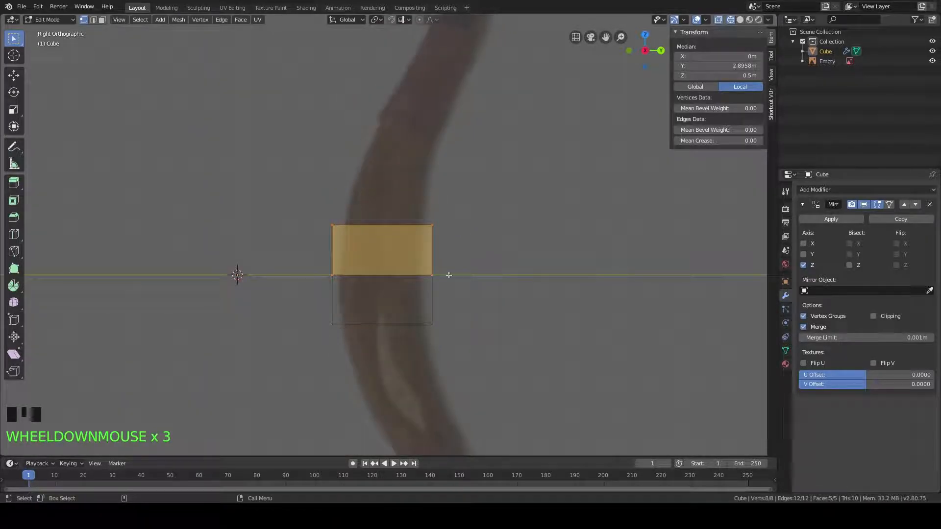
pyautogui.click(333, 225)
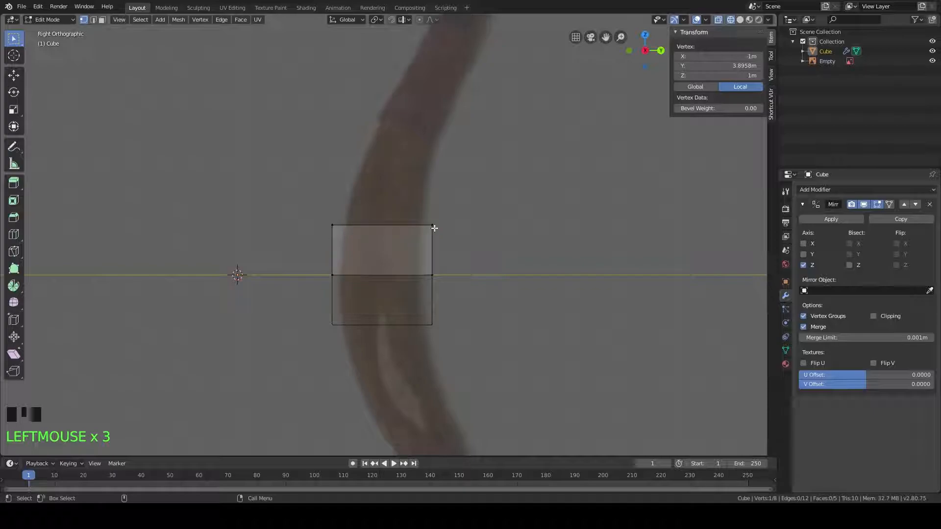
pyautogui.moveTo(450, 232); pyautogui.dragTo(342, 201)
pyautogui.press('b')
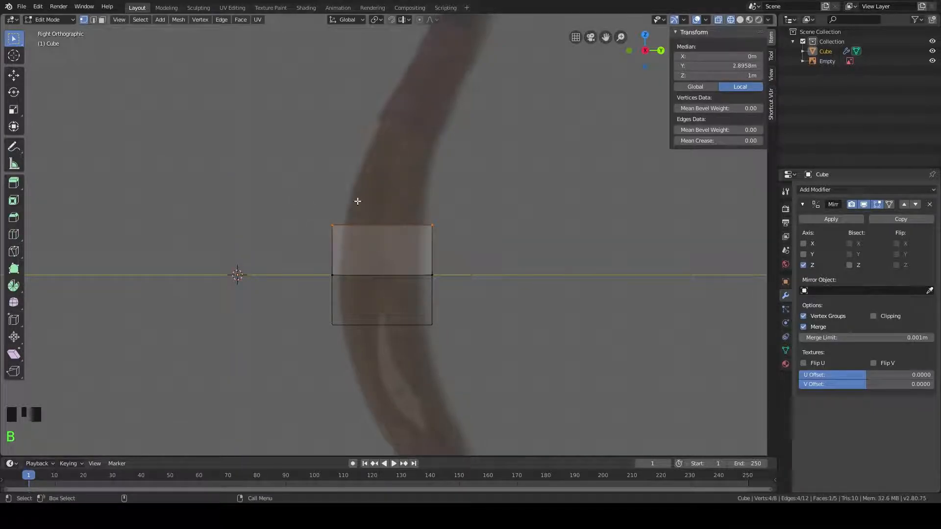
pyautogui.press('g')
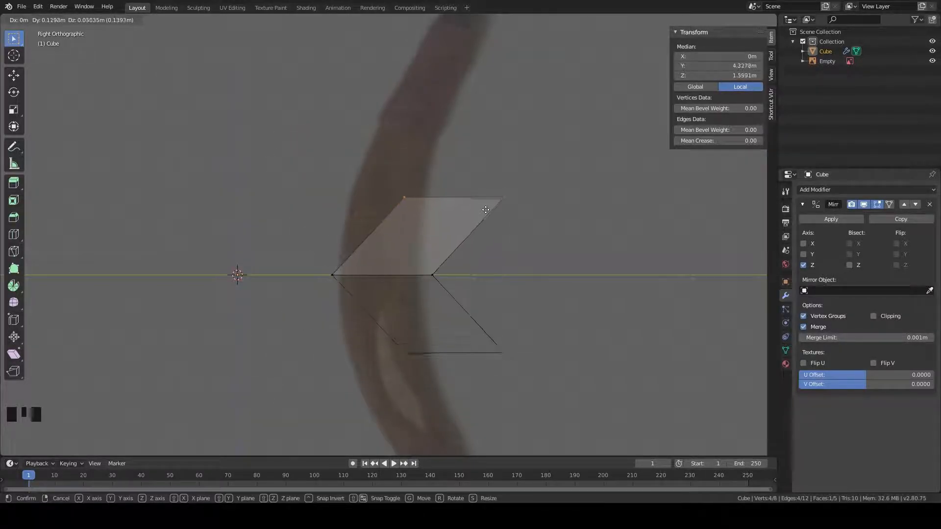
pyautogui.rightClick(435, 188)
# Step: Select the whole half cube and try scaling it with the mirror's Clipping option off
pyautogui.scroll(-11, 451, 230)
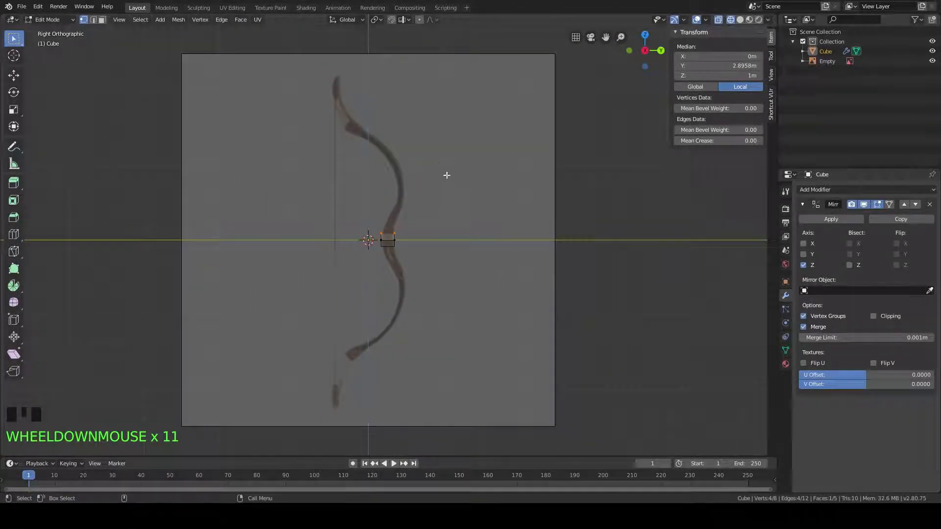
pyautogui.scroll(2, 380, 273)
pyautogui.keyDown('shift'); pyautogui.moveTo(445, 243); pyautogui.dragTo(453, 132, button='middle'); pyautogui.keyUp('shift')
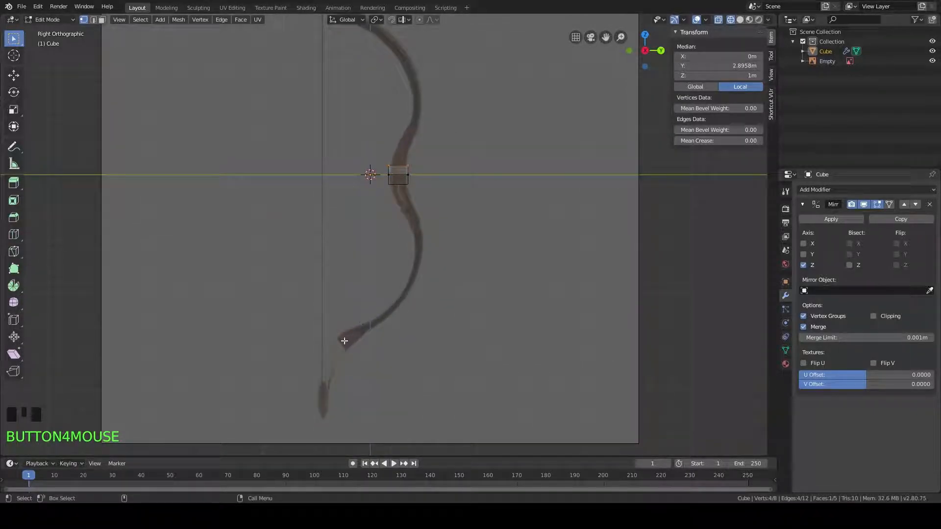
pyautogui.scroll(6, 408, 200)
pyautogui.keyDown('shift'); pyautogui.moveTo(486, 58); pyautogui.dragTo(429, 222, button='middle'); pyautogui.keyUp('shift')
pyautogui.scroll(5, 420, 245)
pyautogui.keyDown('shift'); pyautogui.moveTo(422, 182); pyautogui.dragTo(472, 274, button='middle'); pyautogui.keyUp('shift')
pyautogui.press('a')
pyautogui.scroll(3, 517, 241)
pyautogui.keyDown('shift'); pyautogui.moveTo(516, 231); pyautogui.dragTo(509, 215, button='middle'); pyautogui.keyUp('shift')
pyautogui.press('s')
pyautogui.rightClick(607, 242)
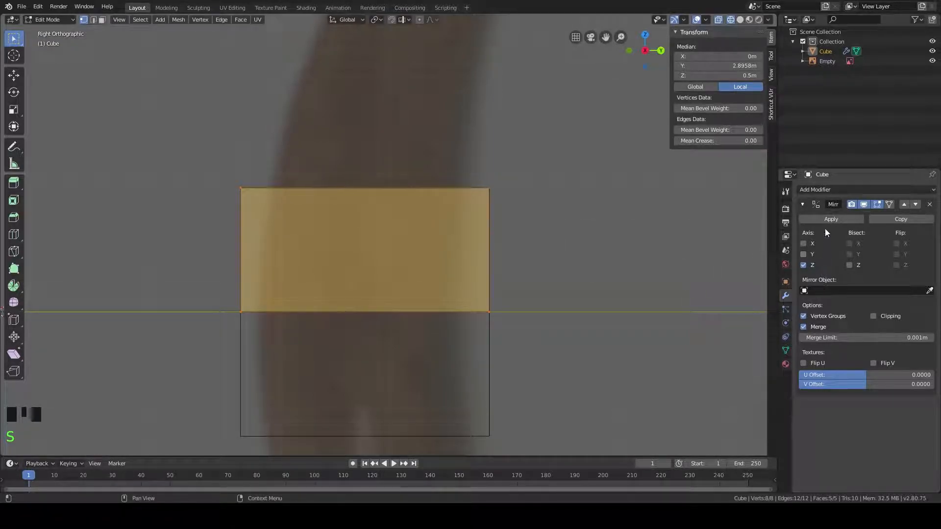
# Step: Enable Clipping on the Mirror modifier and test it by scaling the whole half cube
pyautogui.click(873, 317)
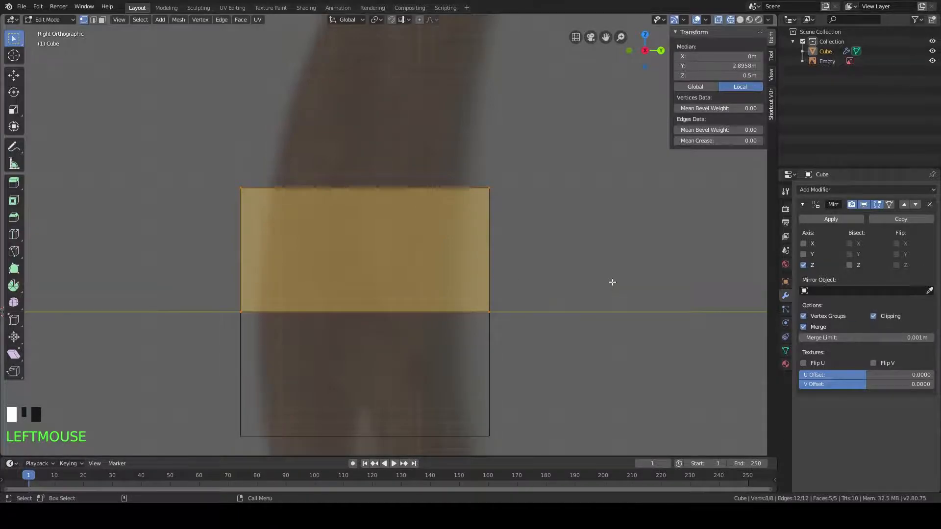
pyautogui.press('s')
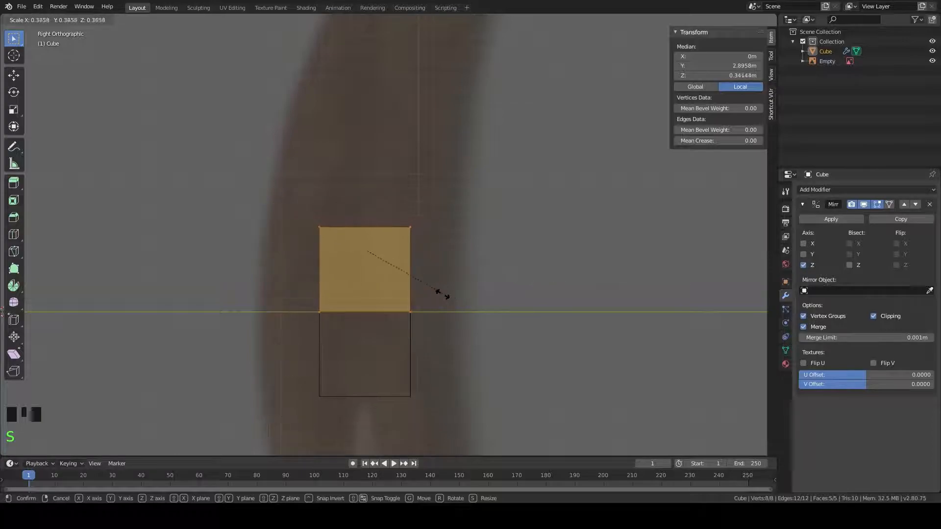
pyautogui.rightClick(449, 309)
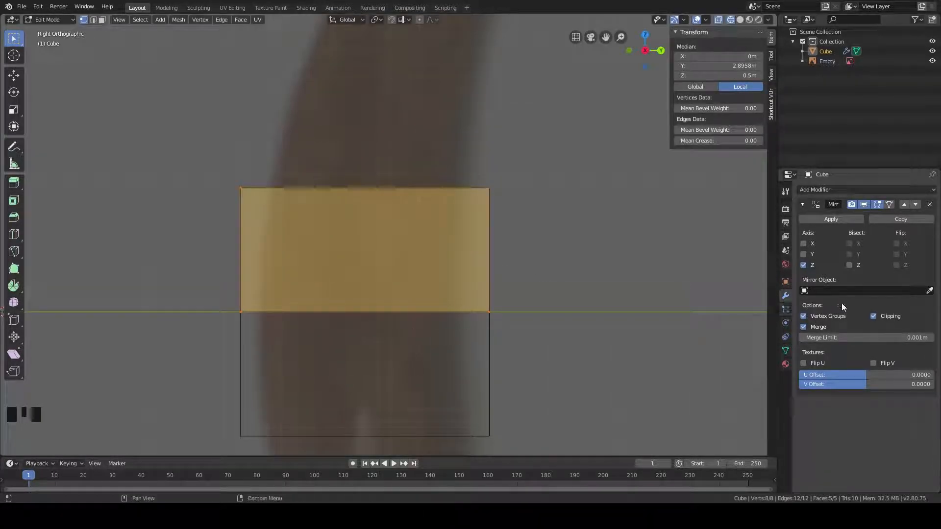
# Step: Turn off the mirror's Clipping, try scaling the whole half cube, and turn Clipping back on
pyautogui.click(874, 316)
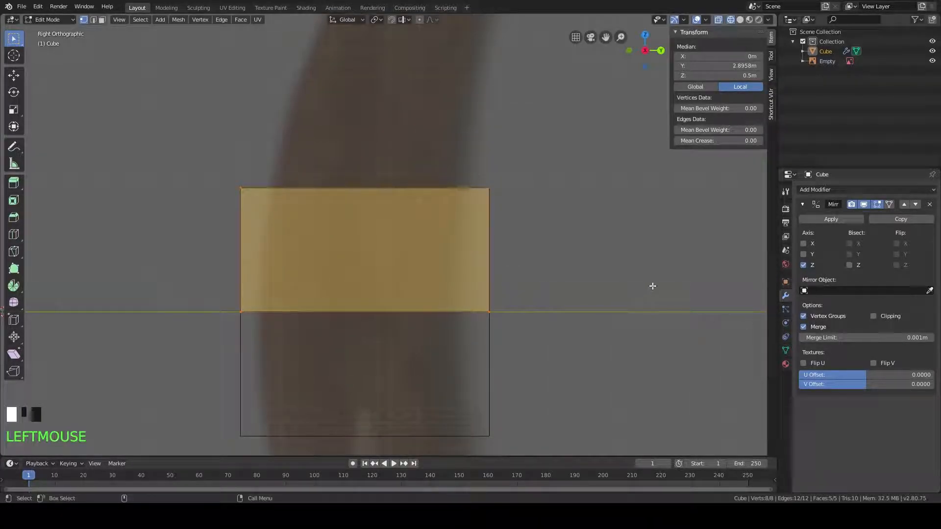
pyautogui.press('s')
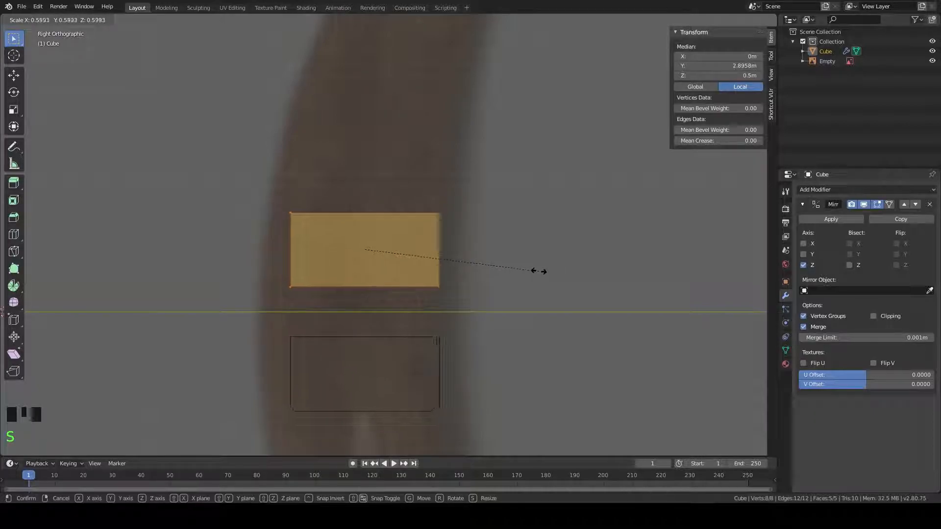
pyautogui.rightClick(533, 269)
pyautogui.click(876, 317)
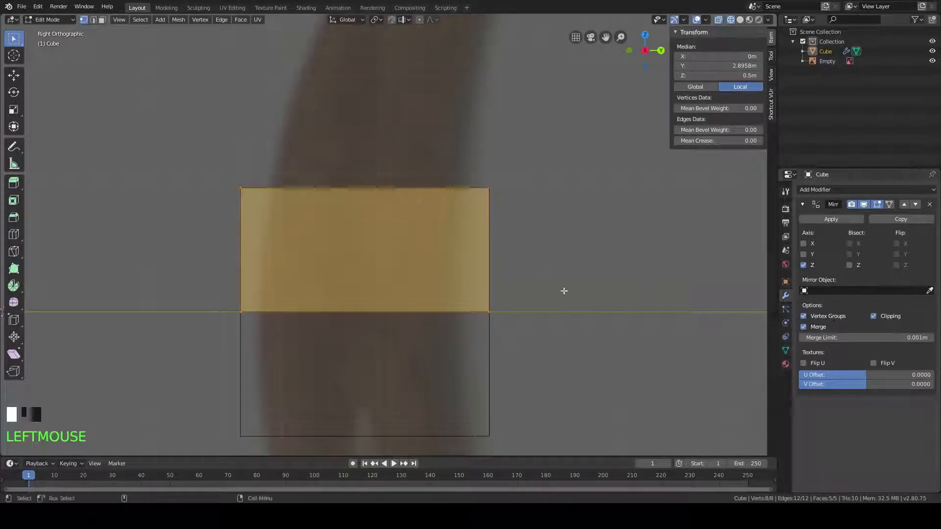
# Step: Scale the whole half cube down to about 0.8 and move it along Y until it matches the bow grip's width
pyautogui.press('s')
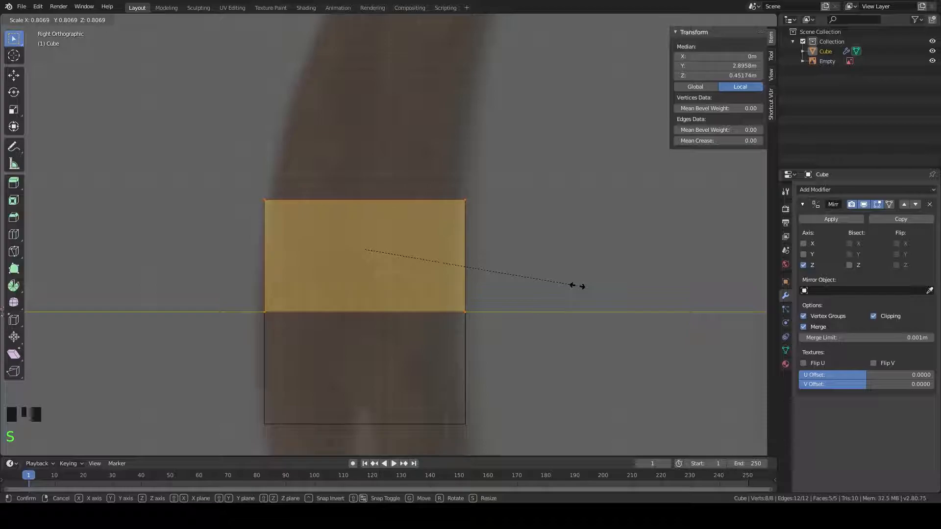
pyautogui.click(578, 286)
pyautogui.press('g')
pyautogui.press('y')
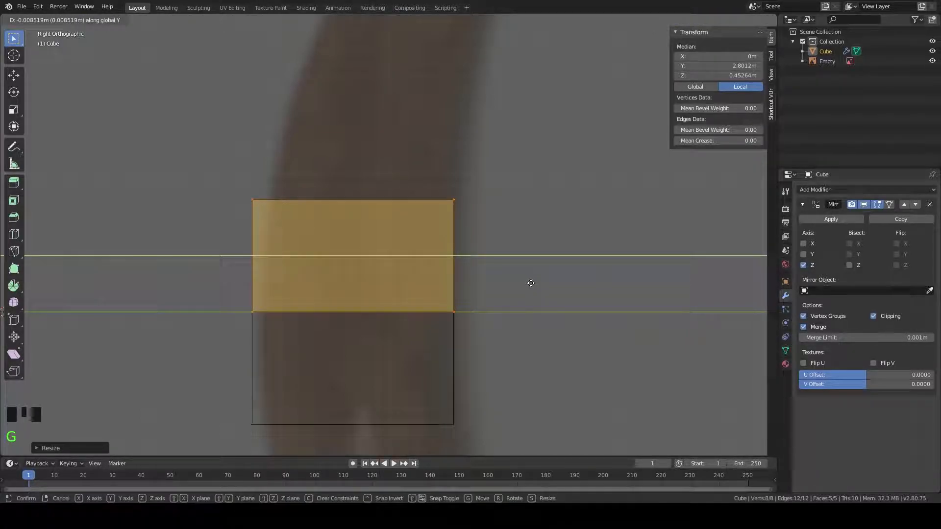
pyautogui.click(534, 284)
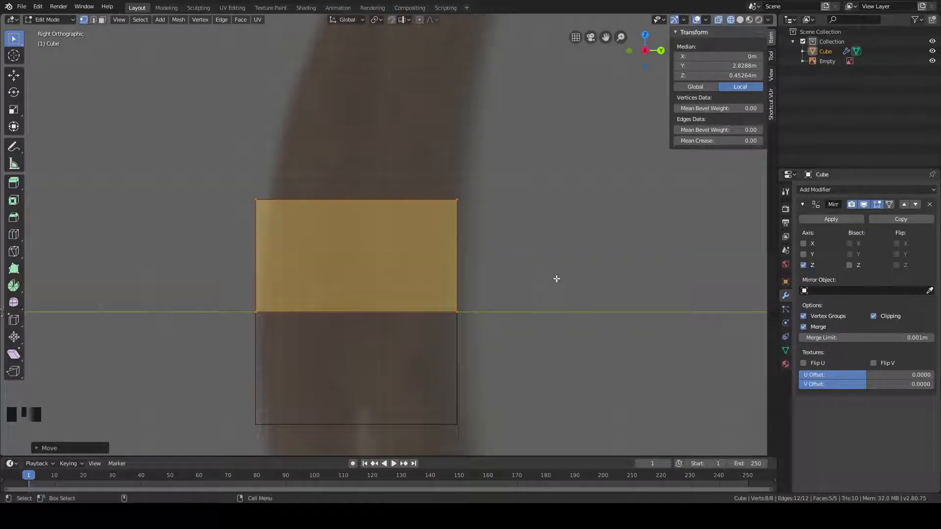
pyautogui.press('s')
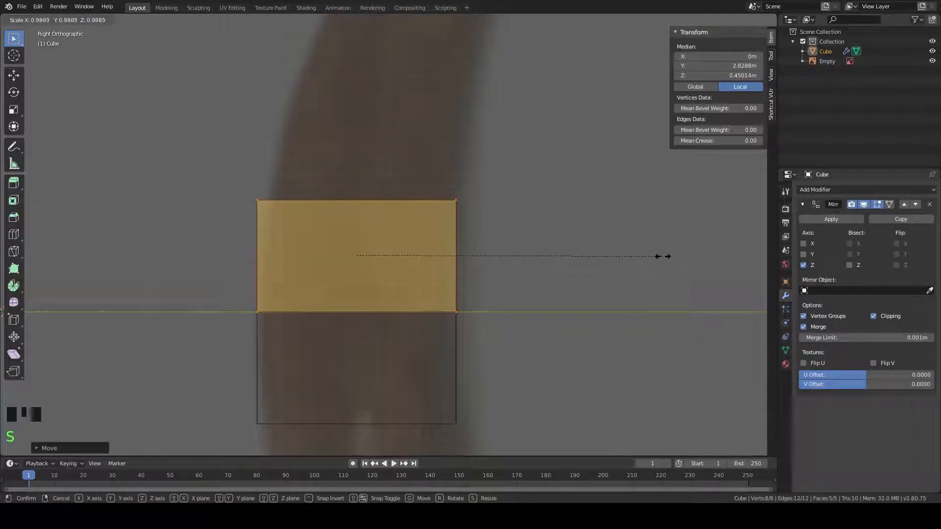
pyautogui.click(658, 256)
# Step: Move the half cube's four upper vertices to about Y 2.95 m, Z 1.43 m and scale them to about 0.97 to follow the grip
pyautogui.keyDown('shift'); pyautogui.scroll(1, 546, 271); pyautogui.keyUp('shift')
pyautogui.click(457, 253)
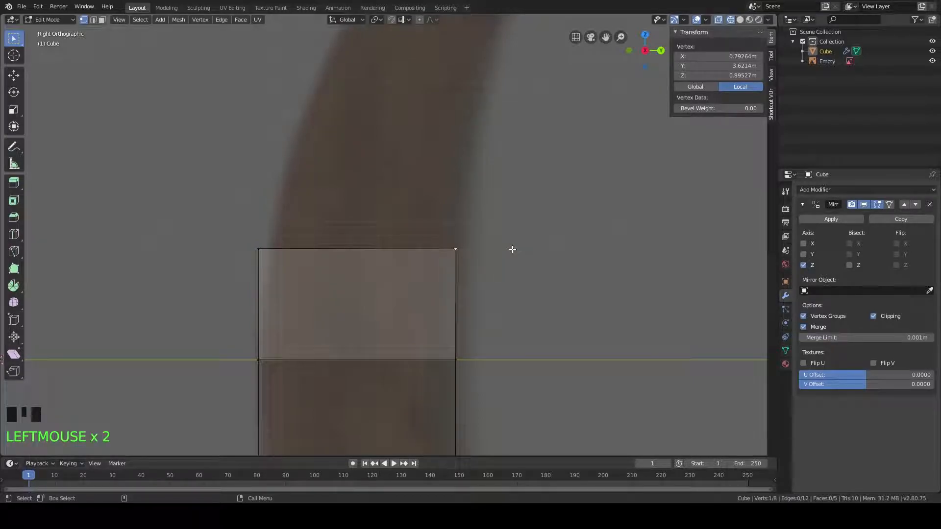
pyautogui.moveTo(516, 294); pyautogui.dragTo(250, 226)
pyautogui.keyDown('shift'); pyautogui.scroll(1, 383, 182); pyautogui.keyUp('shift')
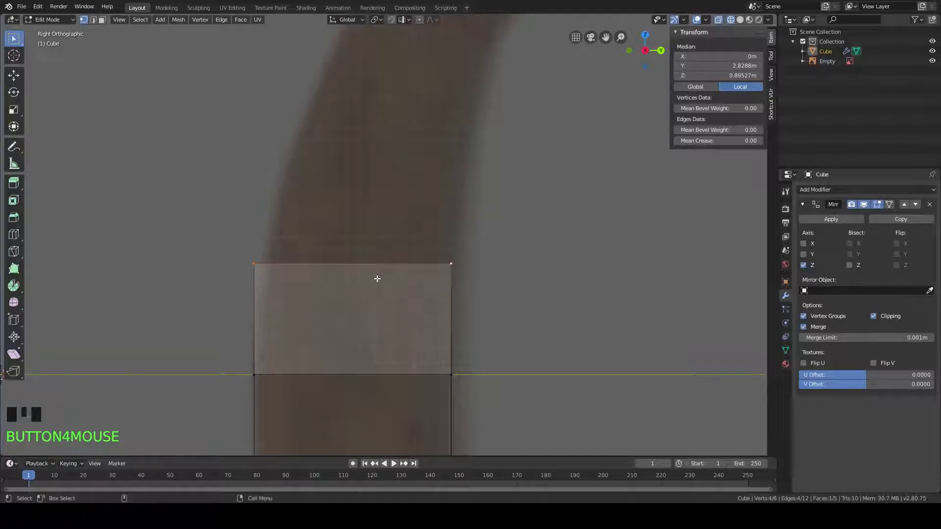
pyautogui.press('g')
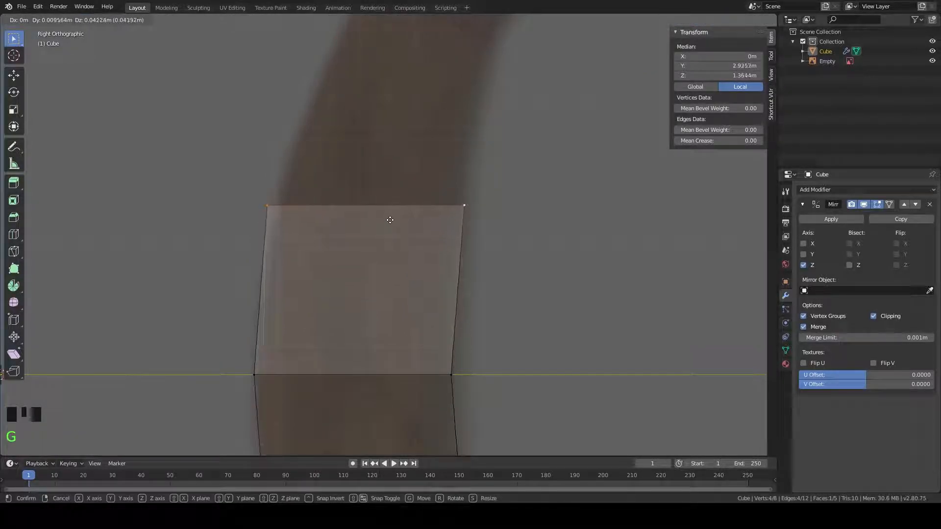
pyautogui.click(390, 210)
pyautogui.press('s')
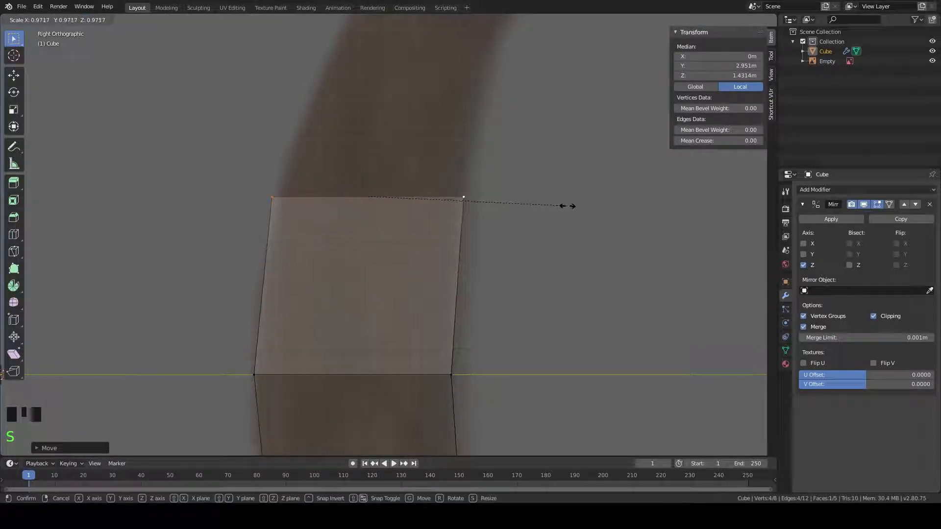
pyautogui.click(560, 206)
# Step: Try moving a single upper corner vertex of the grip block away from the outline, and undo the move
pyautogui.scroll(-9, 560, 209)
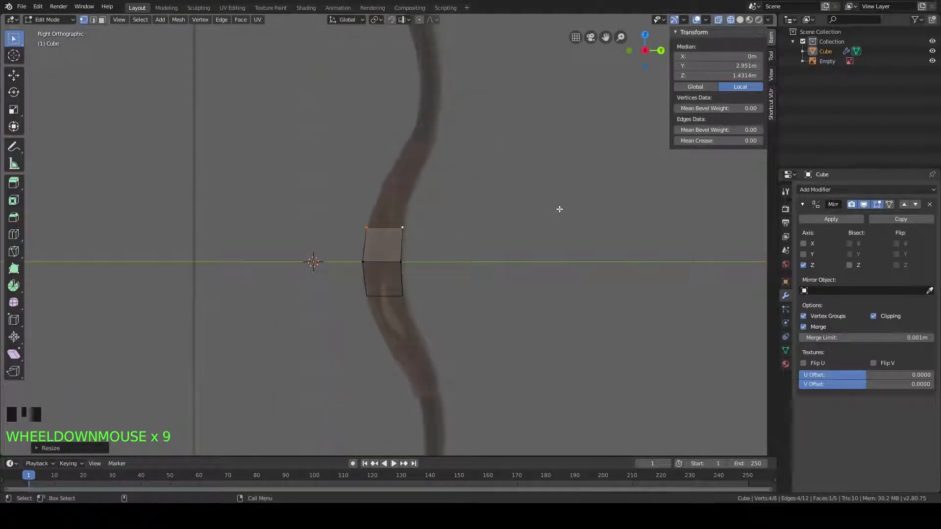
pyautogui.scroll(8, 559, 209)
pyautogui.keyDown('shift'); pyautogui.moveTo(535, 158); pyautogui.dragTo(500, 280, button='middle'); pyautogui.keyUp('shift')
pyautogui.scroll(-5, 501, 274)
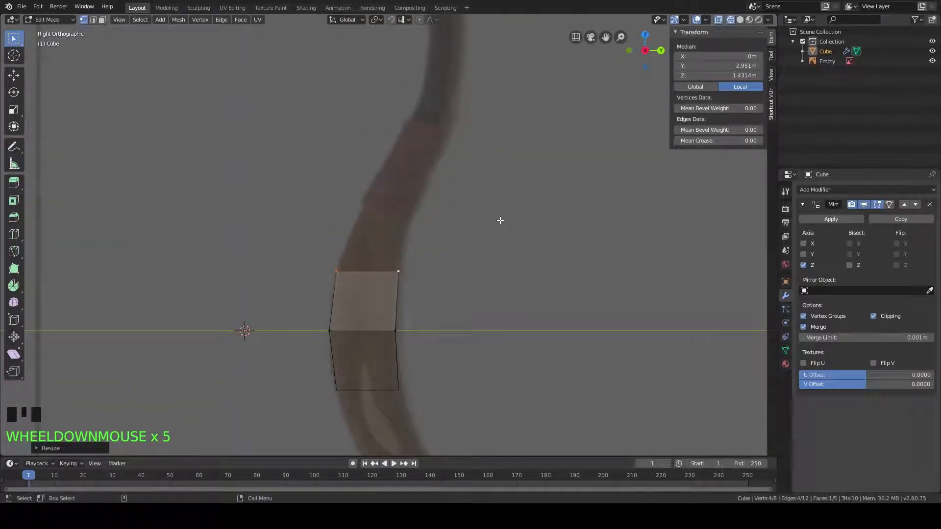
pyautogui.keyDown('shift'); pyautogui.moveTo(499, 220); pyautogui.dragTo(491, 245, button='middle'); pyautogui.keyUp('shift')
pyautogui.keyDown('shift'); pyautogui.moveTo(442, 289); pyautogui.dragTo(449, 249, button='middle'); pyautogui.keyUp('shift')
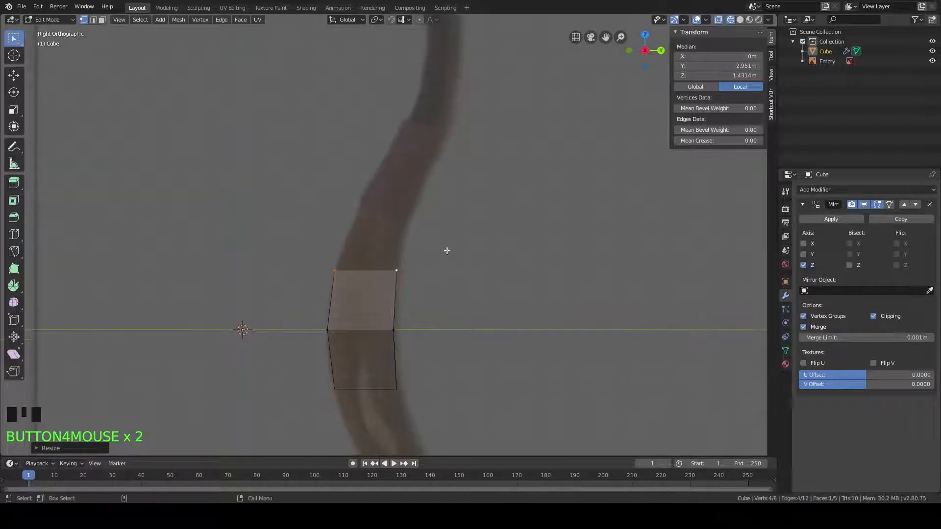
pyautogui.click(399, 266)
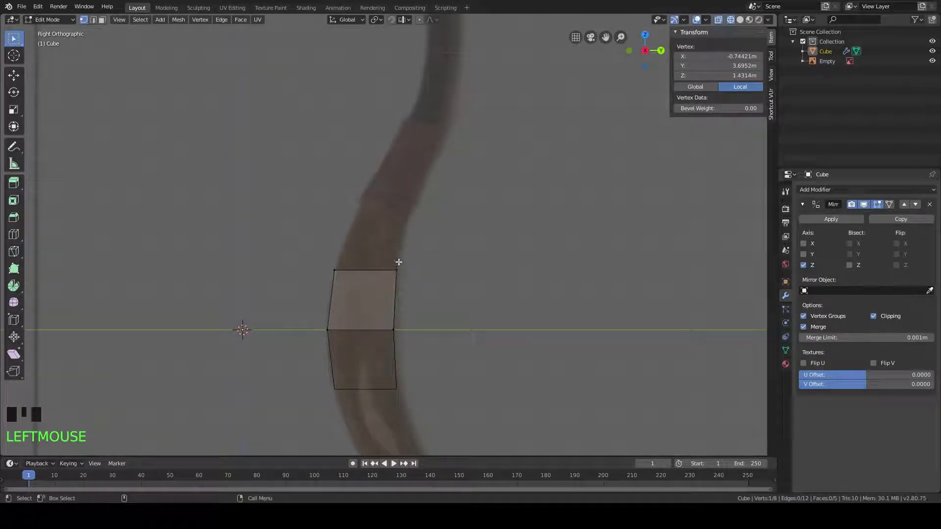
pyautogui.press('g')
pyautogui.click(413, 281)
pyautogui.rightClick(442, 290)
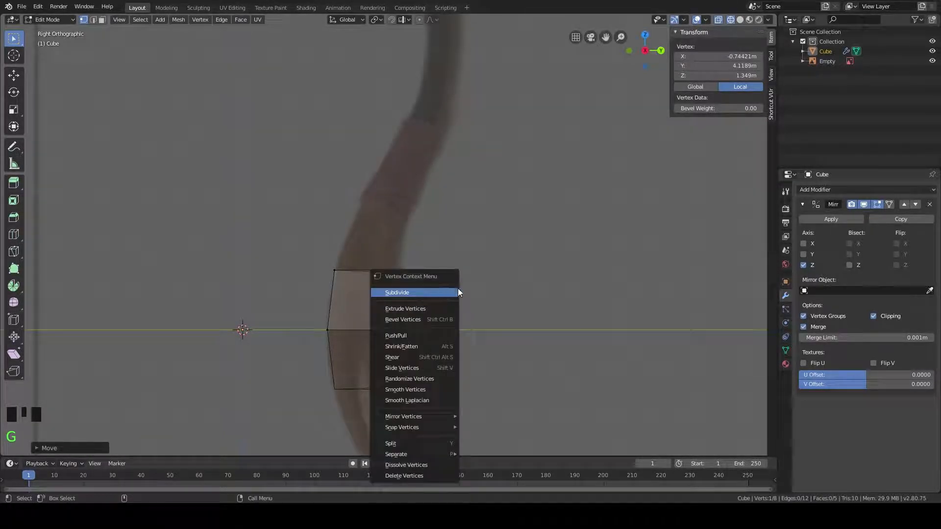
pyautogui.hotkey('ctrl', 'z')
# Step: Select all four upper vertices of the grip block and extrude them straight up to about Z 2.78 m
pyautogui.moveTo(455, 266); pyautogui.dragTo(468, 235, button='middle')
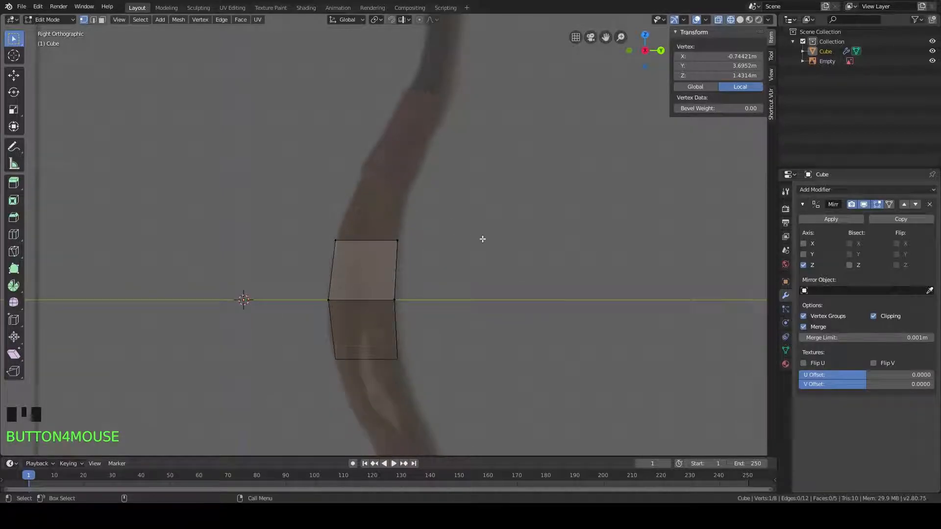
pyautogui.moveTo(441, 263); pyautogui.dragTo(332, 219)
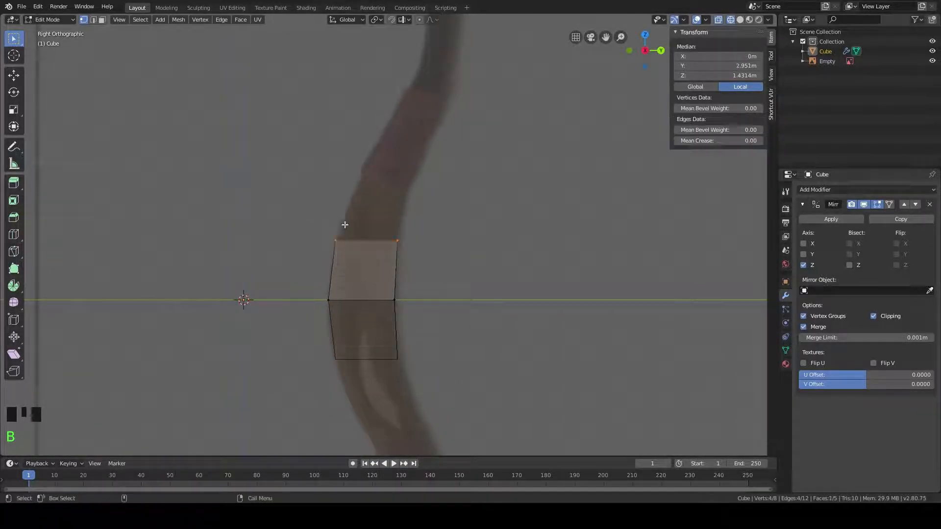
pyautogui.scroll(3, 461, 249)
pyautogui.moveTo(416, 198); pyautogui.dragTo(436, 215, button='middle')
pyautogui.scroll(1, 416, 242)
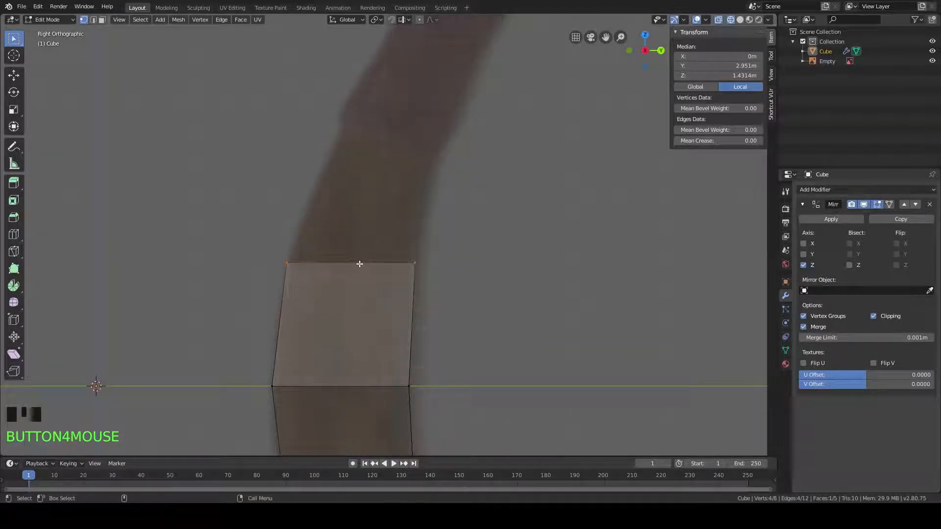
pyautogui.press('e')
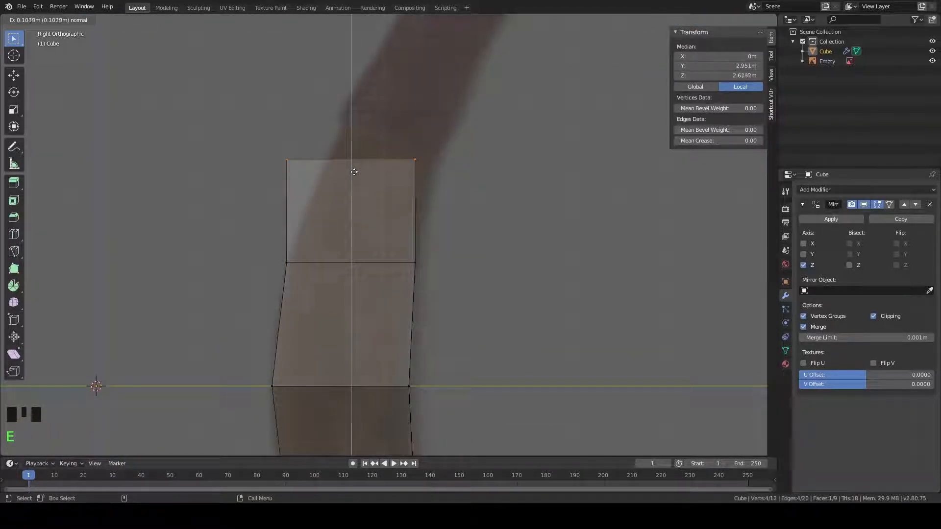
pyautogui.click(357, 159)
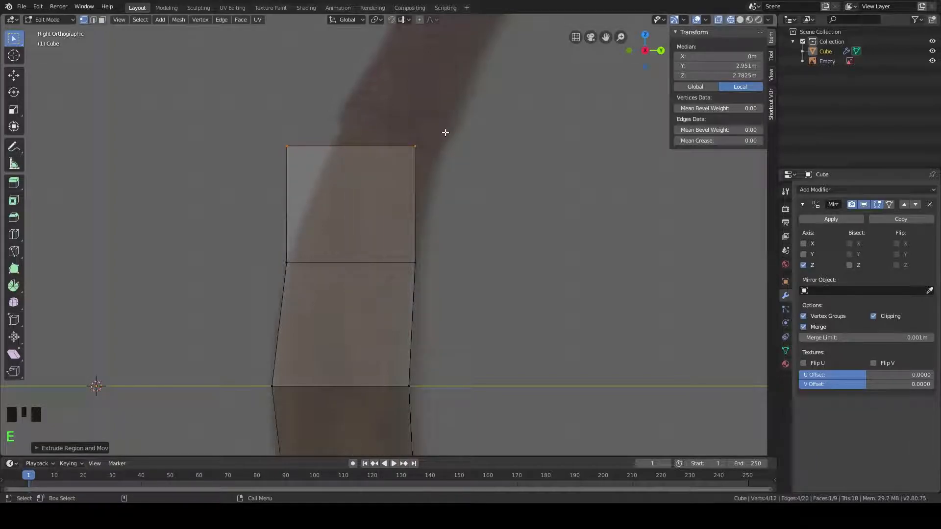
# Step: Rotate the extruded end face around X, move it to about Y 3.38 m, Z 2.82 m, and scale it down to the outline's width
pyautogui.moveTo(445, 131); pyautogui.dragTo(433, 189, button='middle')
pyautogui.press('r')
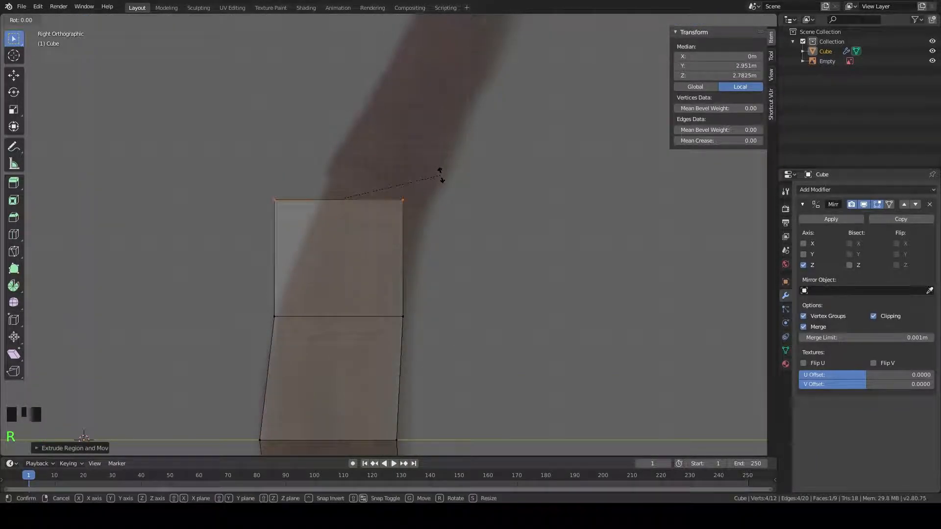
pyautogui.press('x')
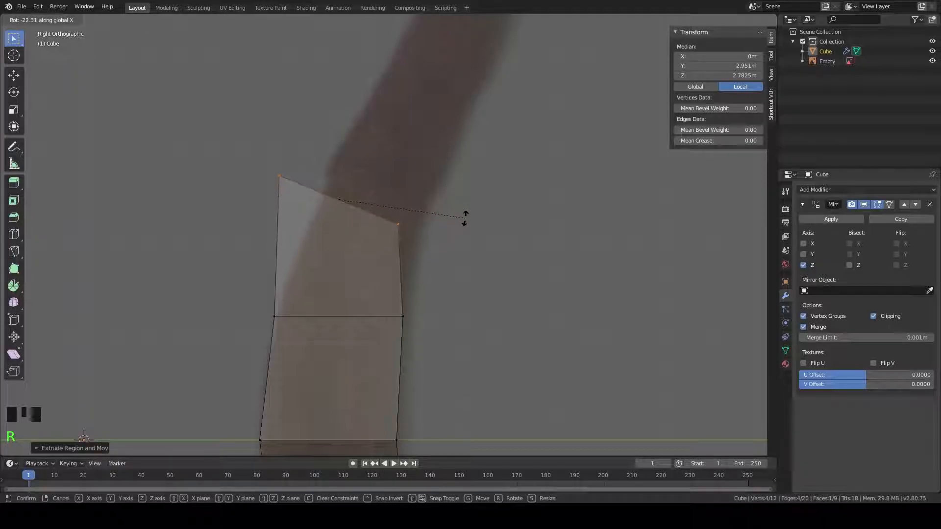
pyautogui.click(469, 208)
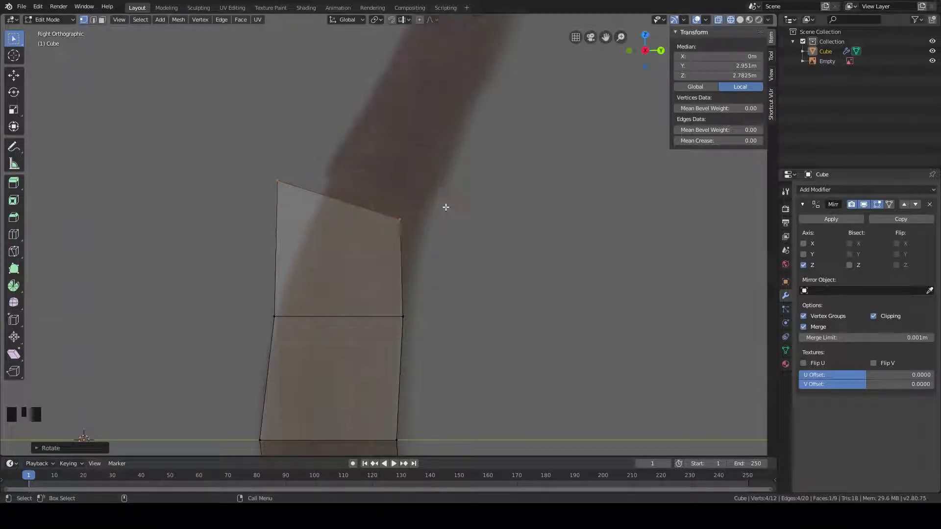
pyautogui.press('g')
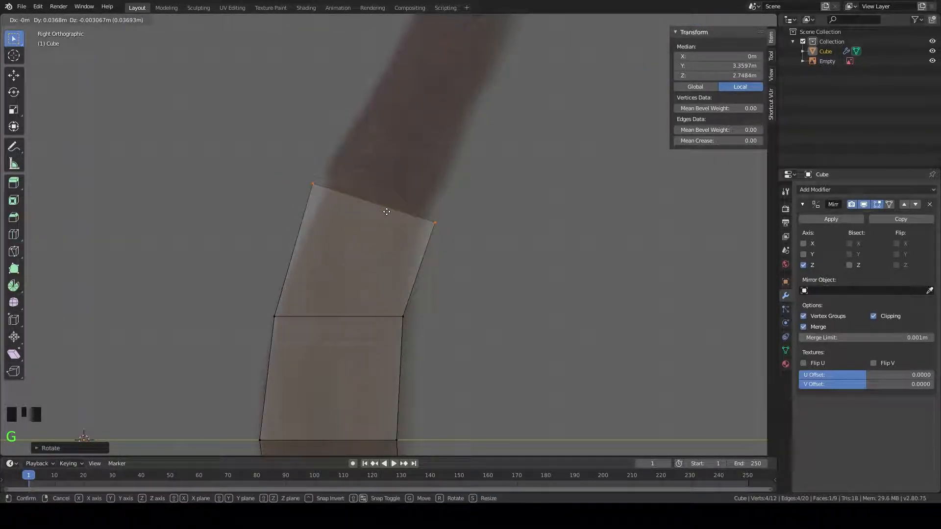
pyautogui.click(391, 205)
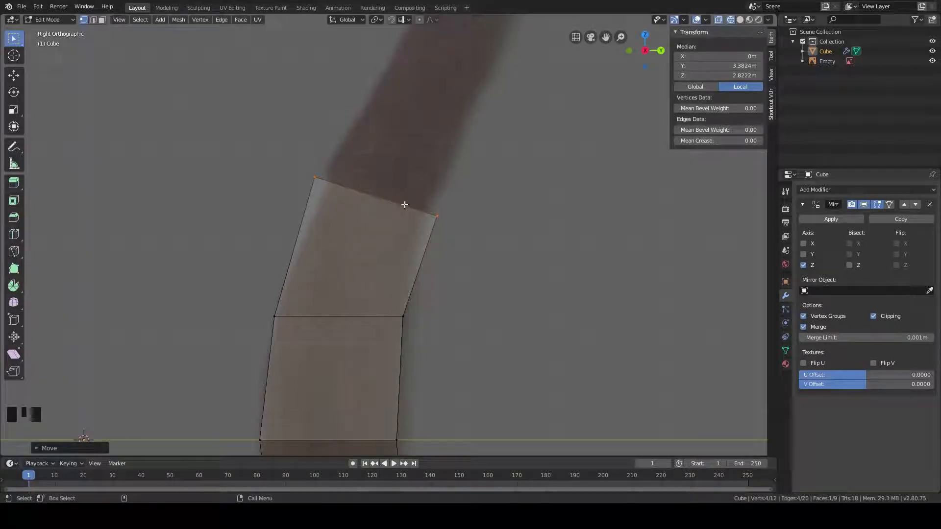
pyautogui.press('s')
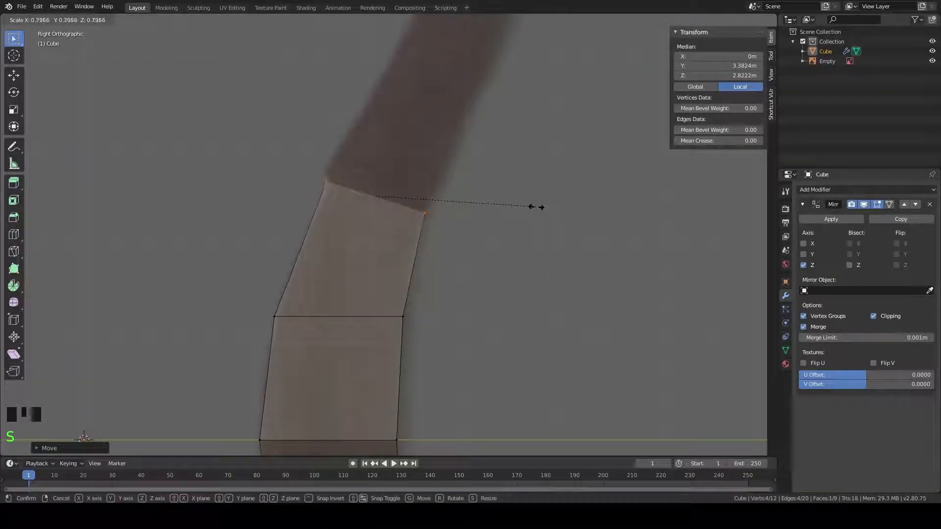
pyautogui.click(530, 207)
# Step: Extrude the end face along its normal over the bow's dark red section, up to where the grey limb begins
pyautogui.scroll(-7, 532, 212)
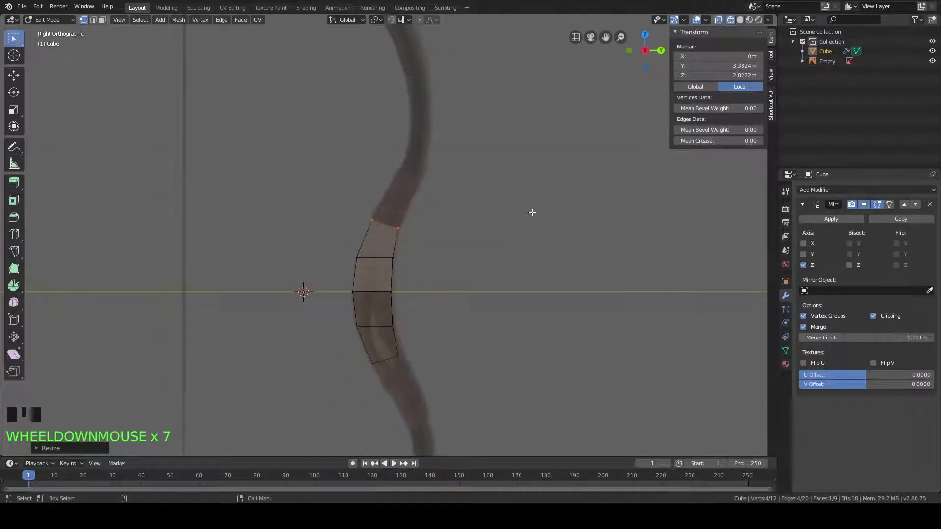
pyautogui.scroll(2, 483, 220)
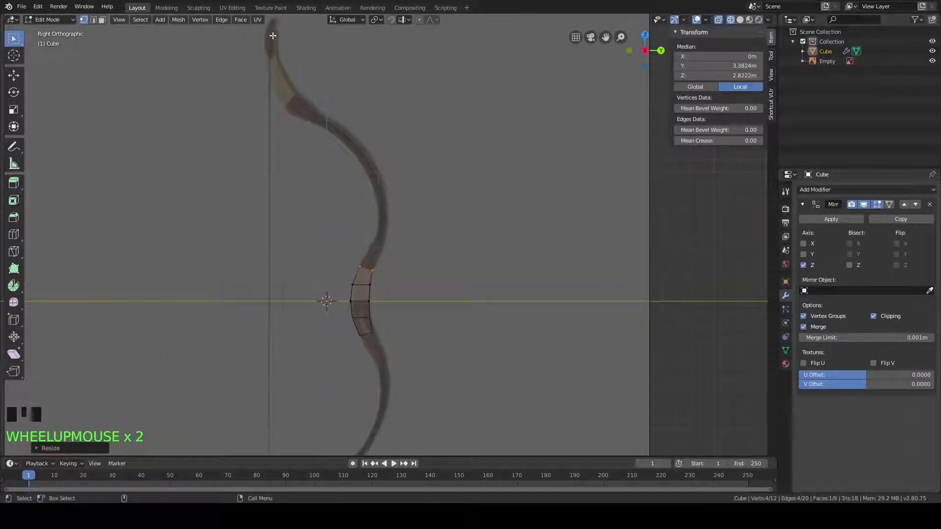
pyautogui.scroll(6, 383, 245)
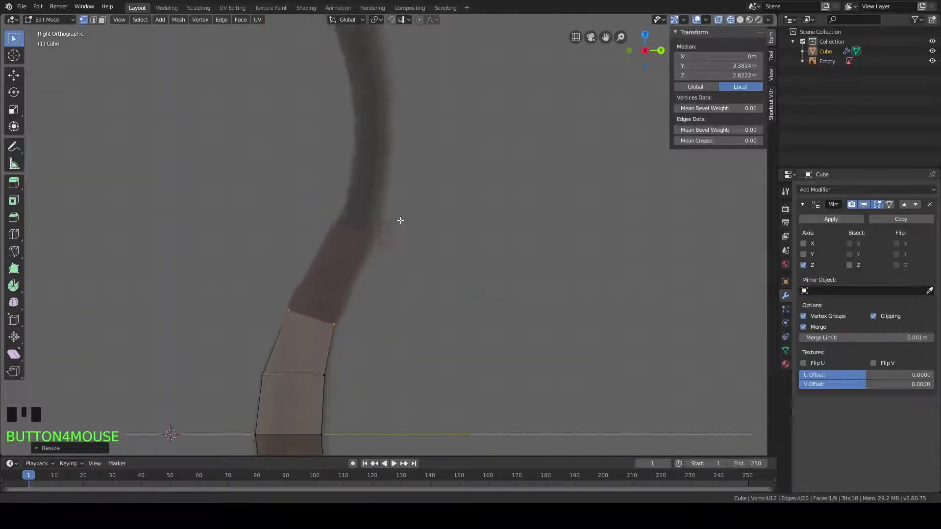
pyautogui.scroll(2, 409, 196)
pyautogui.press('e')
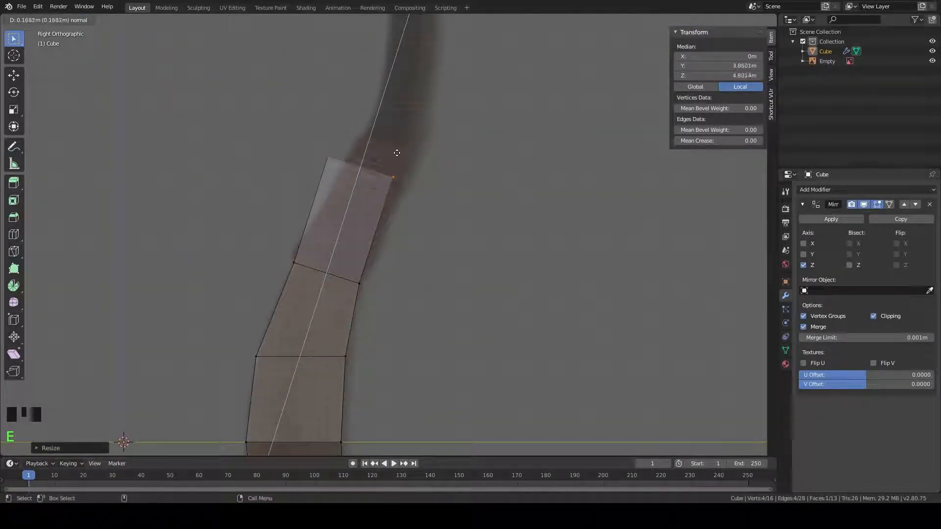
pyautogui.click(414, 96)
# Step: Move the extruded end face to about Y 4.61 m, Z 5.44 m and scale it down at the start of the grey limb
pyautogui.press('g')
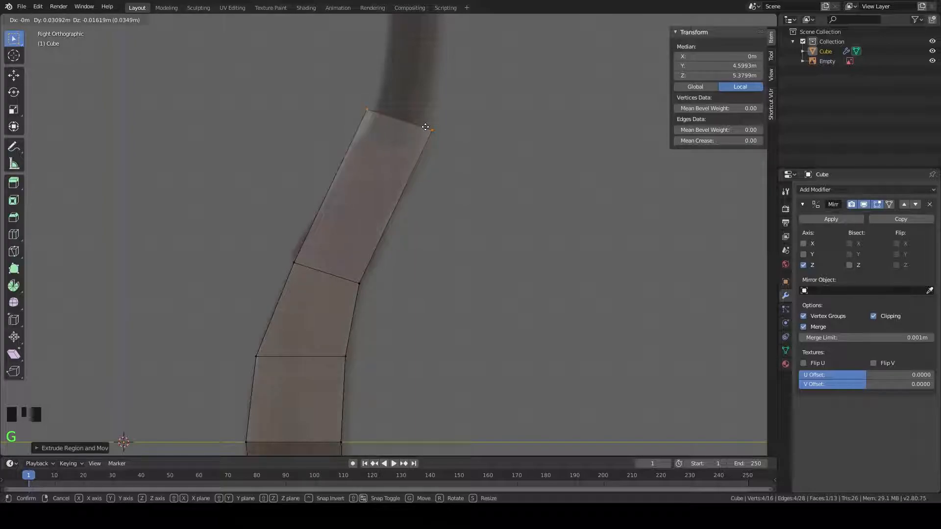
pyautogui.click(429, 126)
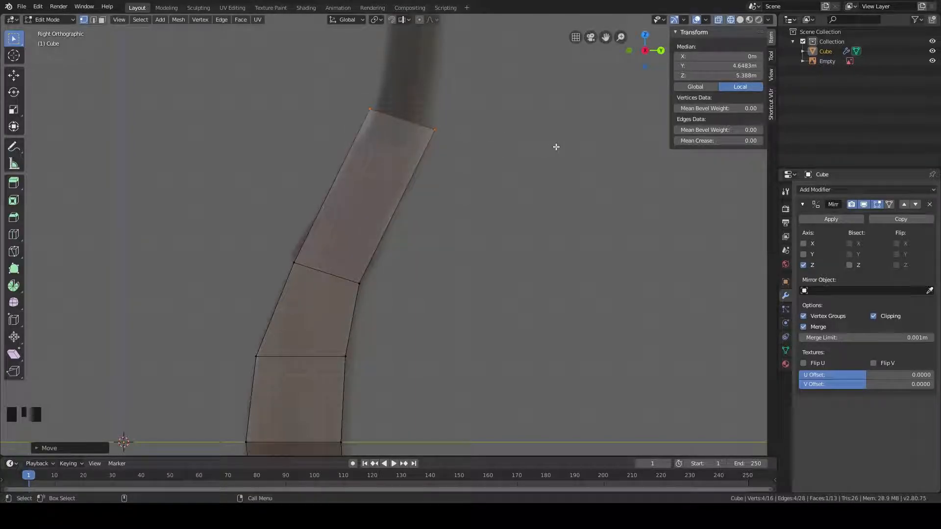
pyautogui.press('s')
pyautogui.click(527, 144)
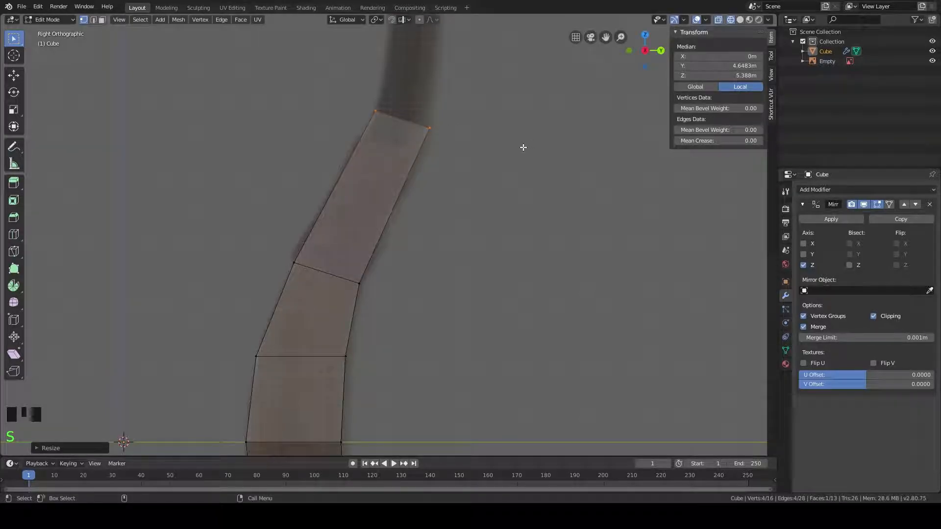
pyautogui.press('g')
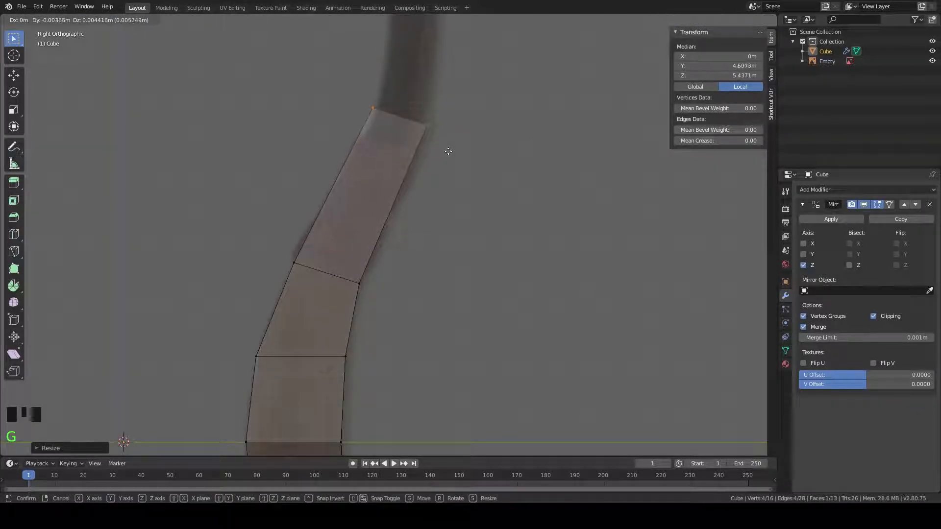
pyautogui.click(449, 151)
# Step: Narrow the end face to about 0.89 of its size and shift it to sit centred on the grey limb's outline
pyautogui.keyDown('shift'); pyautogui.moveTo(490, 95); pyautogui.dragTo(473, 195, button='middle'); pyautogui.keyUp('shift')
pyautogui.scroll(-7, 437, 141)
pyautogui.keyDown('shift'); pyautogui.moveTo(310, 100); pyautogui.dragTo(373, 251, button='middle'); pyautogui.keyUp('shift')
pyautogui.keyDown('shift'); pyautogui.moveTo(496, 286); pyautogui.dragTo(411, 173, button='middle'); pyautogui.keyUp('shift')
pyautogui.scroll(4, 390, 199)
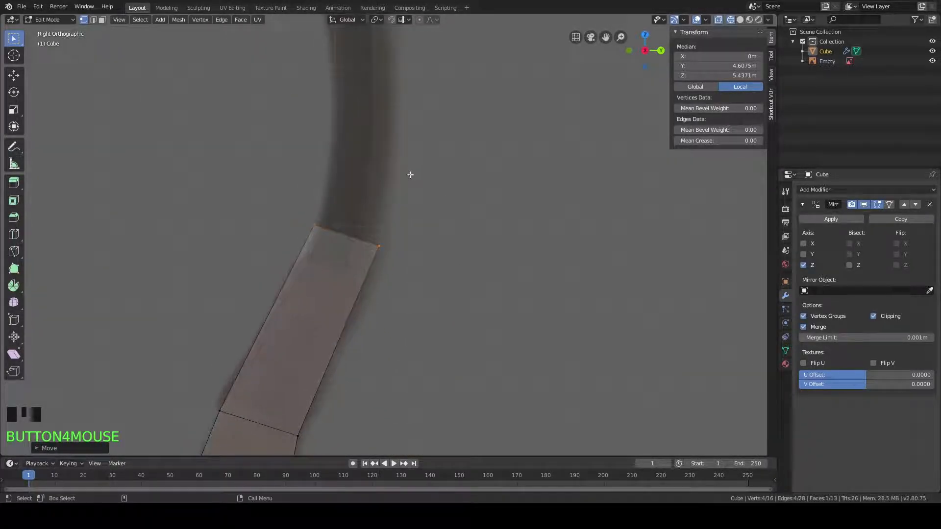
pyautogui.press('s')
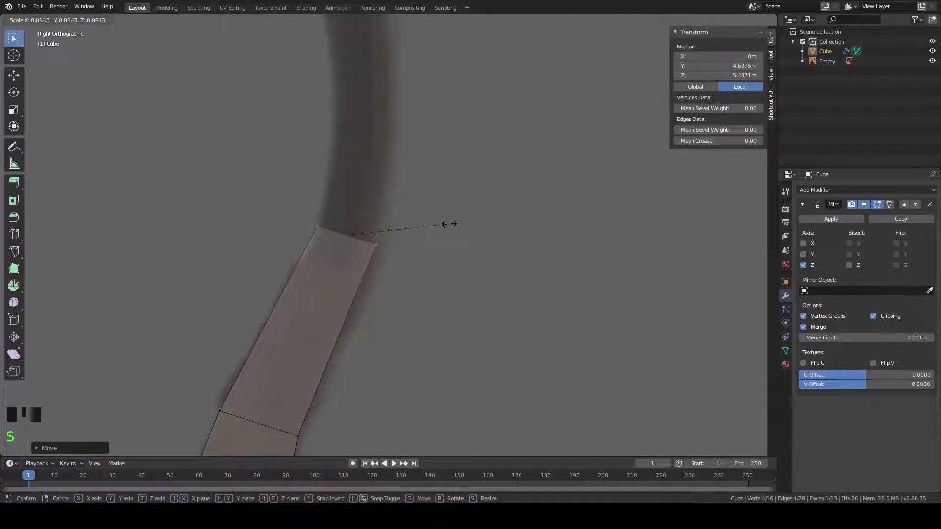
pyautogui.click(448, 224)
pyautogui.keyDown('shift'); pyautogui.moveTo(461, 190); pyautogui.dragTo(468, 214, button='middle'); pyautogui.keyUp('shift')
pyautogui.keyDown('shift'); pyautogui.moveTo(447, 175); pyautogui.dragTo(446, 197, button='middle'); pyautogui.keyUp('shift')
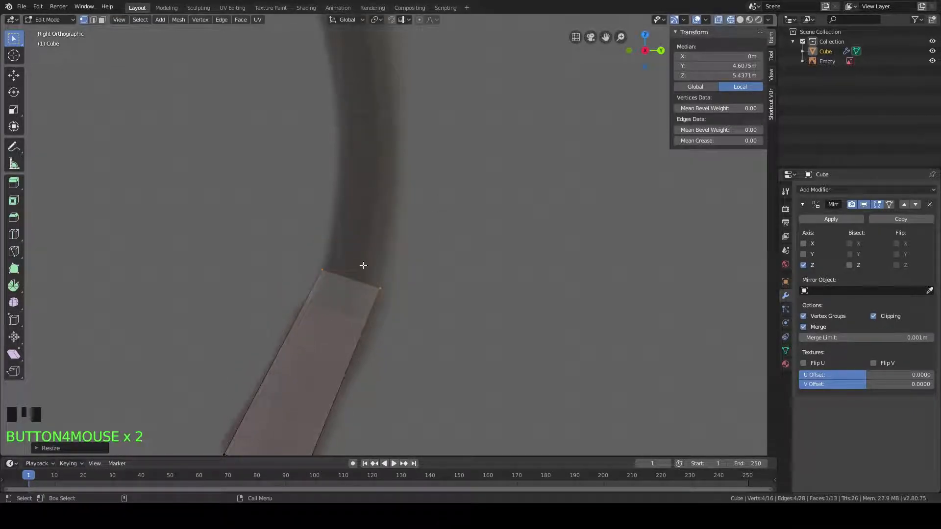
pyautogui.press('g')
pyautogui.click(367, 288)
# Step: Extrude a short segment into the grey limb, rotate its end face level, and scale and move it to fit the outline
pyautogui.scroll(-4, 382, 263)
pyautogui.press('e')
pyautogui.click(404, 198)
pyautogui.press('r')
pyautogui.click(471, 210)
pyautogui.press('g')
pyautogui.click(386, 205)
pyautogui.press('s')
pyautogui.click(450, 237)
pyautogui.press('g')
pyautogui.click(379, 245)
# Step: Extrude the level end face straight up to about Z 9.09 m, rotating and moving it to follow the limb's inward curve
pyautogui.press('e')
pyautogui.click(393, 170)
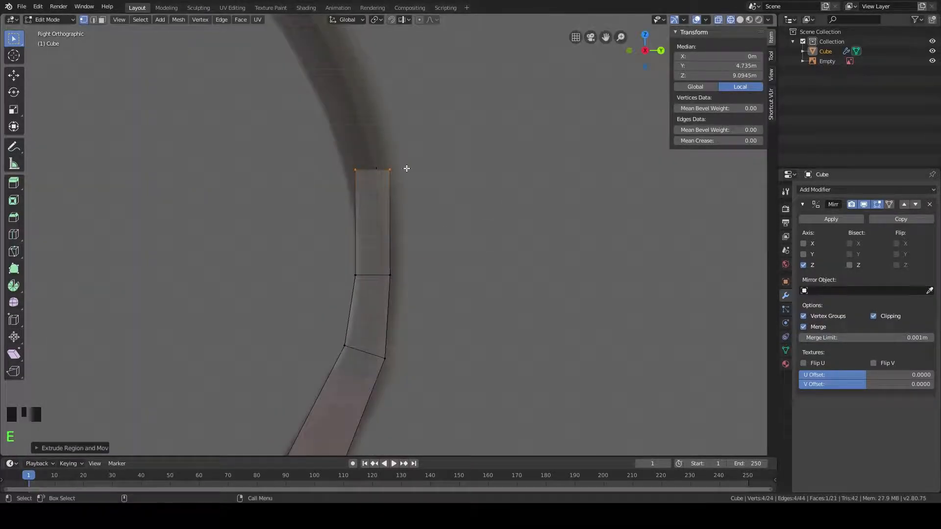
pyautogui.press('g')
pyautogui.press('r')
pyautogui.click(505, 193)
pyautogui.press('g')
pyautogui.click(496, 197)
# Step: Extrude the next limb segment to about Y 3.85 m, Z 10.9 m, tilting, scaling and positioning its end face on the outline
pyautogui.scroll(-5, 361, 284)
pyautogui.press('e')
pyautogui.click(347, 238)
pyautogui.press('g')
pyautogui.click(403, 273)
pyautogui.press('r')
pyautogui.click(432, 241)
pyautogui.press('s')
pyautogui.click(417, 246)
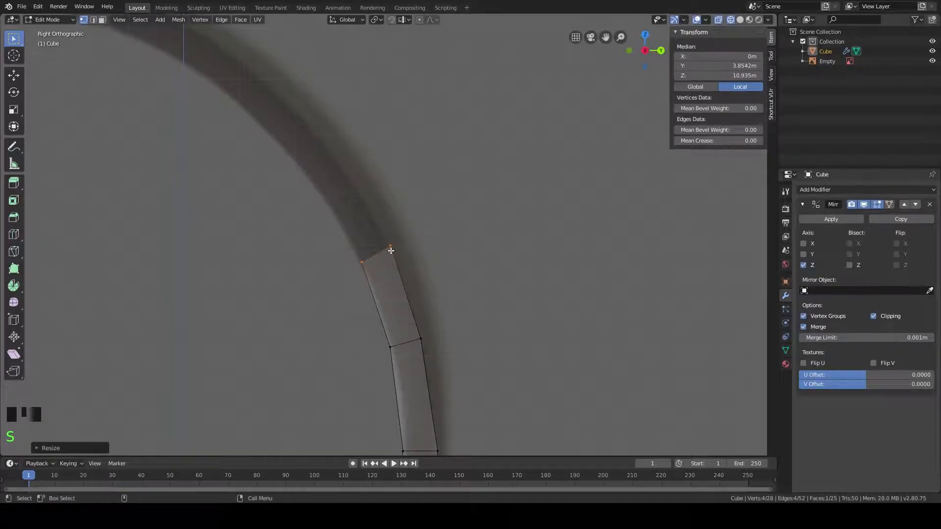
pyautogui.press('g')
pyautogui.click(400, 248)
# Step: Extrude another grey limb segment to about Y 2.69 m, Z 12.8 m, with its end face rotated across the curve
pyautogui.keyDown('shift'); pyautogui.moveTo(370, 232); pyautogui.dragTo(419, 269, button='middle'); pyautogui.keyUp('shift')
pyautogui.press('e')
pyautogui.click(366, 174)
pyautogui.press('r')
pyautogui.click(449, 177)
pyautogui.press('g')
pyautogui.click(369, 199)
pyautogui.scroll(5, 387, 216)
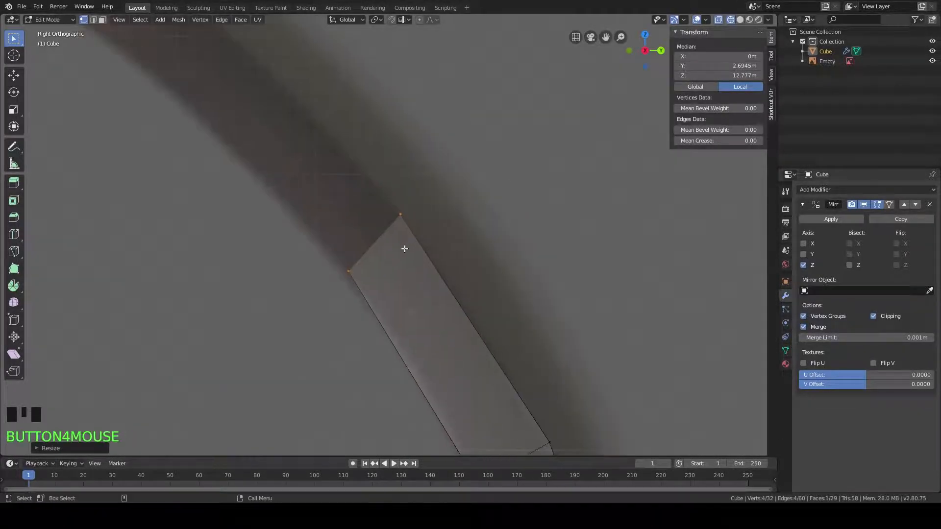
# Step: Extrude two more segments along the grey limb, moving, rotating and scaling their end faces to match the outline
pyautogui.press('e')
pyautogui.click(367, 213)
pyautogui.press('g')
pyautogui.scroll(3, 358, 200)
pyautogui.press('g')
pyautogui.press('e')
pyautogui.press('r')
pyautogui.press('g')
pyautogui.press('s')
pyautogui.click(315, 169)
# Step: Extrude the limb to the start of the upper dark red section, and rotate and widen the end face to fit
pyautogui.press('e')
pyautogui.keyDown('shift'); pyautogui.moveTo(308, 172); pyautogui.dragTo(405, 288, button='middle'); pyautogui.keyUp('shift')
pyautogui.click(319, 197)
pyautogui.press('r')
pyautogui.click(360, 207)
pyautogui.press('g')
pyautogui.press('s')
pyautogui.press('g')
pyautogui.press('s')
pyautogui.click(393, 197)
# Step: Extrude two segments through the upper dark red section, the first to about Y -2.49 m, Z 16.6 m, turning the last face upward
pyautogui.press('e')
pyautogui.press('g')
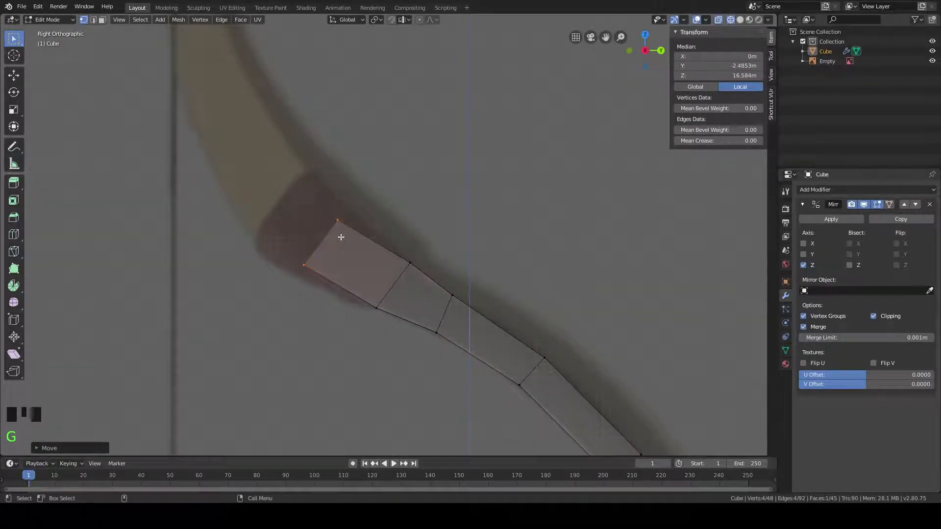
pyautogui.press('s')
pyautogui.keyDown('shift'); pyautogui.moveTo(342, 225); pyautogui.dragTo(381, 259, button='middle'); pyautogui.keyUp('shift')
pyautogui.press('e')
pyautogui.click(341, 226)
pyautogui.press('r')
pyautogui.press('g')
# Step: Extrude the first segment of the beige section above the dark red part, and rotate, move and scale its end face
pyautogui.press('e')
pyautogui.click(328, 183)
pyautogui.press('r')
pyautogui.press('g')
pyautogui.click(316, 173)
pyautogui.press('s')
# Step: Extrude a second beige segment upward, rotating and moving its end face to follow the curve
pyautogui.keyDown('shift'); pyautogui.moveTo(309, 170); pyautogui.dragTo(363, 278, button='middle'); pyautogui.keyUp('shift')
pyautogui.press('e')
pyautogui.click(330, 211)
pyautogui.press('g')
pyautogui.press('r')
pyautogui.press('g')
pyautogui.click(332, 201)
# Step: Extrude a third beige segment up to the brown tip, rotate its end face level, and scale and move it to the outline
pyautogui.keyDown('shift'); pyautogui.moveTo(332, 200); pyautogui.dragTo(356, 276, button='middle'); pyautogui.keyUp('shift')
pyautogui.press('e')
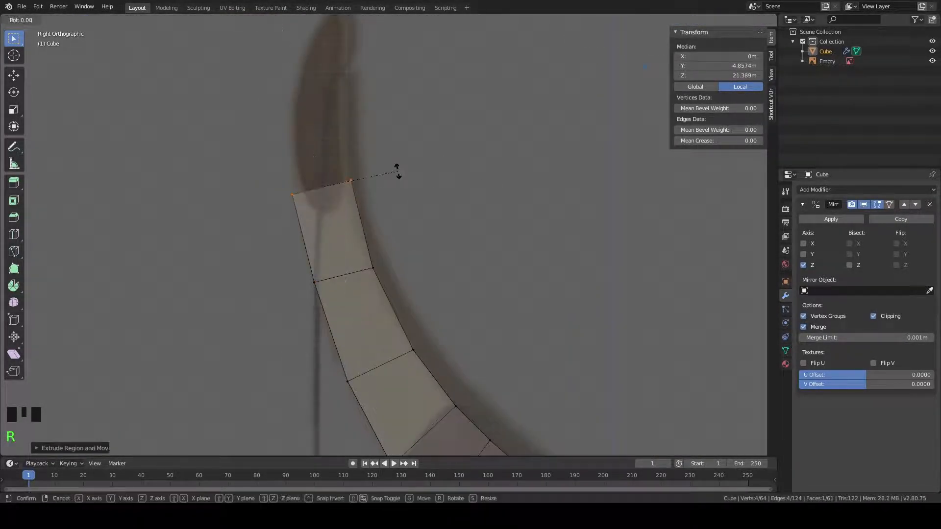
pyautogui.press('r')
pyautogui.keyDown('shift'); pyautogui.moveTo(426, 187); pyautogui.dragTo(413, 189, button='middle'); pyautogui.keyUp('shift')
pyautogui.press('s')
pyautogui.click(415, 178)
pyautogui.press('g')
pyautogui.click(310, 194)
# Step: Extrude the end face straight up into the brown tip to about Z 22.6 m and shift it onto the outline
pyautogui.keyDown('shift'); pyautogui.moveTo(310, 194); pyautogui.dragTo(310, 238, button='middle'); pyautogui.keyUp('shift')
pyautogui.press('e')
pyautogui.click(308, 174)
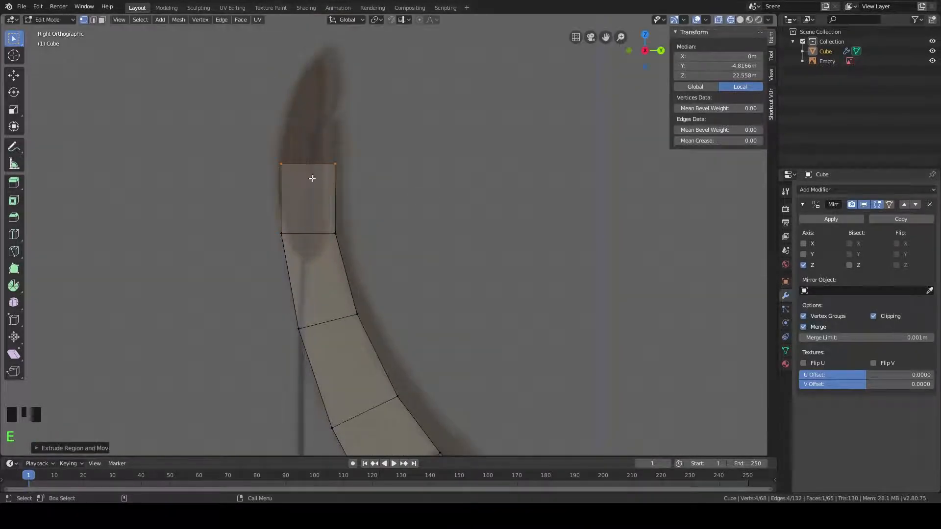
pyautogui.press('g')
pyautogui.click(338, 166)
# Step: Extrude another brown tip segment, move its end face along the outline and scale it down
pyautogui.keyDown('shift'); pyautogui.moveTo(325, 156); pyautogui.dragTo(322, 184, button='middle'); pyautogui.keyUp('shift')
pyautogui.press('e')
pyautogui.click(319, 117)
pyautogui.press('g')
pyautogui.click(338, 132)
pyautogui.press('s')
# Step: Extrude the final tip segment to about Y -4.51 m, Z 24.5 m and scale its end face down to a narrow point
pyautogui.keyDown('shift'); pyautogui.moveTo(349, 109); pyautogui.dragTo(347, 160, button='middle'); pyautogui.keyUp('shift')
pyautogui.press('e')
pyautogui.click(339, 129)
pyautogui.press('g')
pyautogui.click(333, 139)
pyautogui.press('s')
pyautogui.click(343, 133)
# Step: Examine how the mirrored bow mesh follows the reference outline over its full length
pyautogui.scroll(-9, 352, 147)
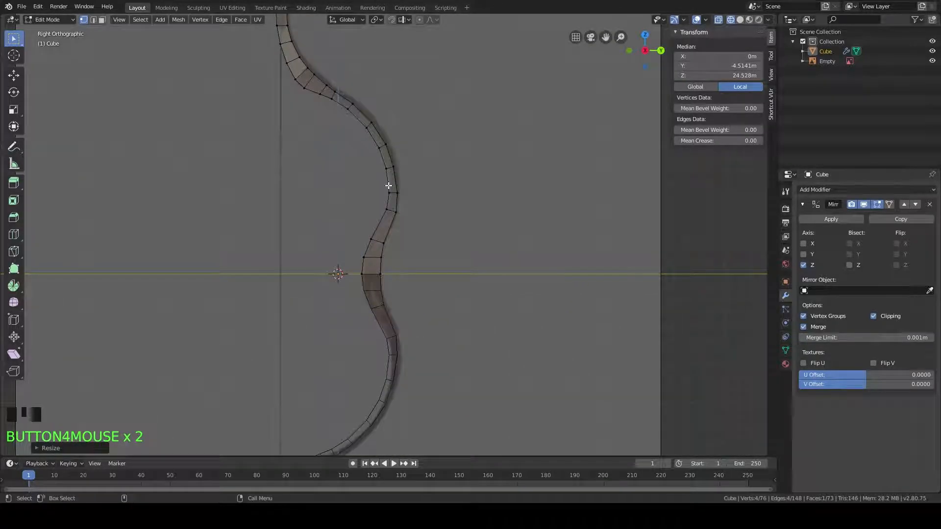
pyautogui.keyDown('shift'); pyautogui.moveTo(401, 181); pyautogui.dragTo(407, 148, button='middle'); pyautogui.keyUp('shift')
pyautogui.scroll(2, 406, 236)
pyautogui.scroll(-3, 431, 210)
pyautogui.keyDown('shift'); pyautogui.moveTo(431, 210); pyautogui.dragTo(457, 139, button='middle'); pyautogui.keyUp('shift')
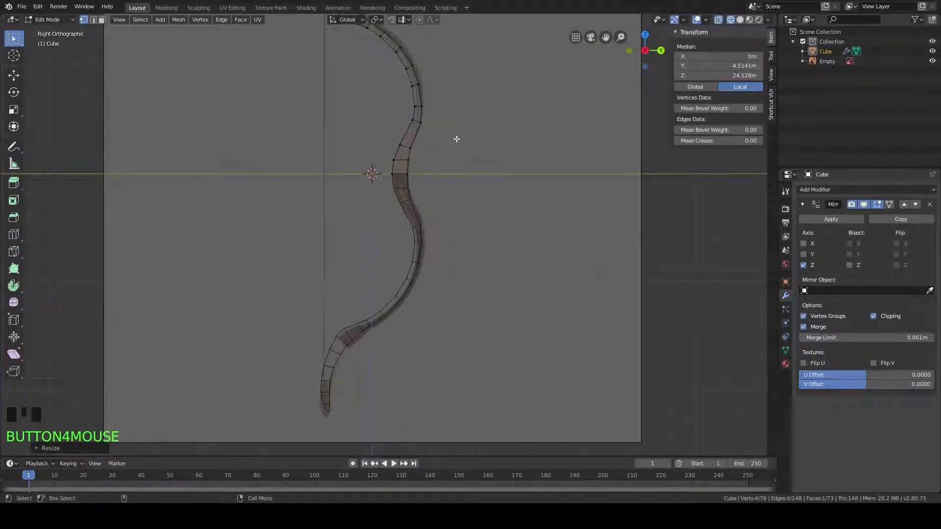
pyautogui.keyDown('shift'); pyautogui.moveTo(411, 185); pyautogui.dragTo(407, 279, button='middle'); pyautogui.keyUp('shift')
pyautogui.keyDown('shift'); pyautogui.moveTo(393, 244); pyautogui.dragTo(398, 282, button='middle'); pyautogui.keyUp('shift')
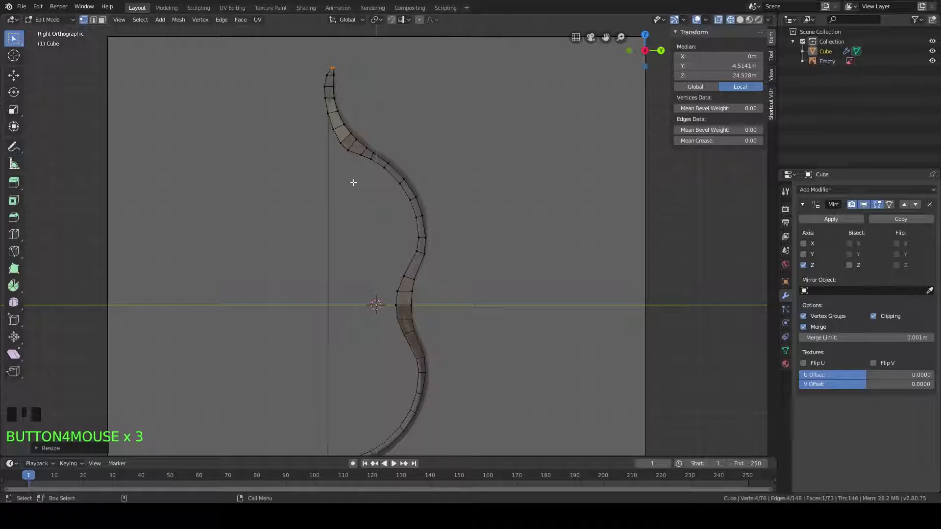
# Step: Switch the viewport to solid shading and view the bow in perspective
pyautogui.moveTo(585, 225)
pyautogui.mouseDown(button='middle')
pyautogui.moveTo(525, 301)
pyautogui.moveTo(470, 286)
pyautogui.moveTo(460, 258)
pyautogui.moveTo(468, 198)
pyautogui.mouseUp(button='middle')
pyautogui.press('z')
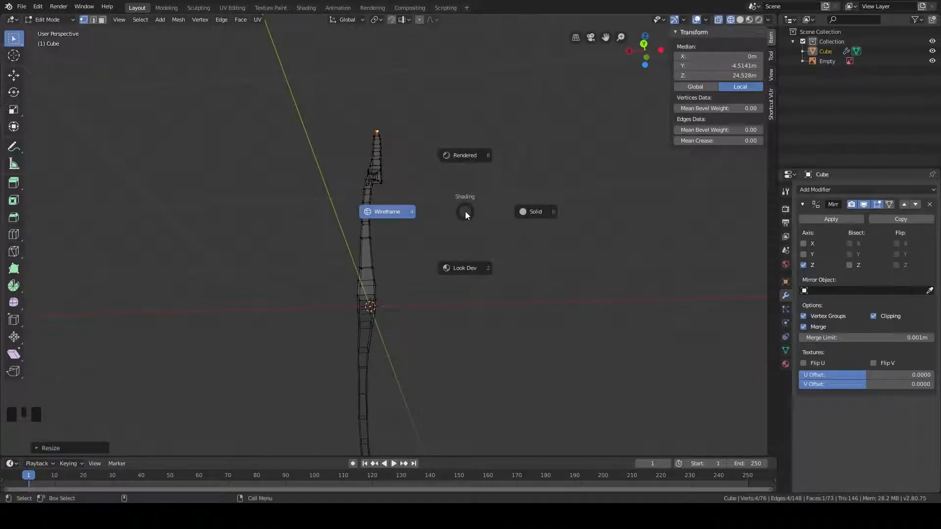
pyautogui.click(514, 211)
pyautogui.moveTo(372, 221)
pyautogui.mouseDown(button='middle')
pyautogui.moveTo(409, 265)
pyautogui.moveTo(455, 288)
pyautogui.moveTo(554, 284)
pyautogui.moveTo(596, 264)
pyautogui.moveTo(590, 237)
pyautogui.moveTo(486, 239)
pyautogui.moveTo(504, 259)
pyautogui.moveTo(447, 210)
pyautogui.moveTo(395, 269)
pyautogui.moveTo(466, 309)
pyautogui.moveTo(504, 256)
pyautogui.mouseUp(button='middle')
pyautogui.scroll(3, 504, 257)
pyautogui.keyDown('shift'); pyautogui.moveTo(589, 363); pyautogui.dragTo(432, 275, button='middle'); pyautogui.keyUp('shift')
pyautogui.scroll(-3, 434, 200)
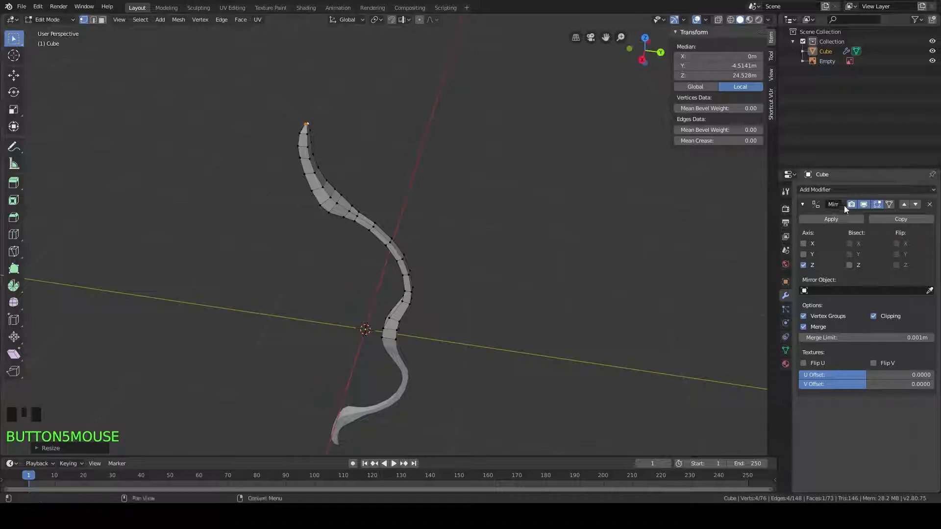
# Step: Add a Subdivision Surface modifier to the bow and show its result on the editing cage
pyautogui.click(869, 190)
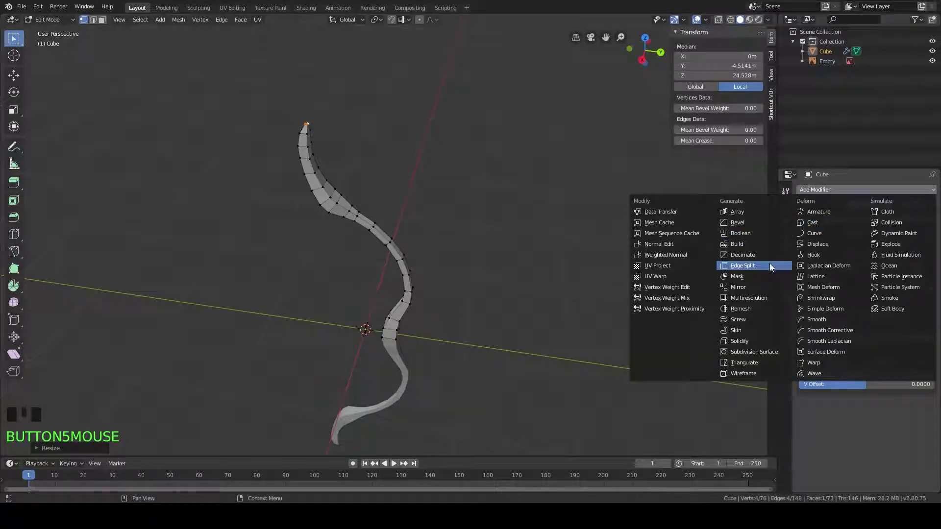
pyautogui.click(765, 351)
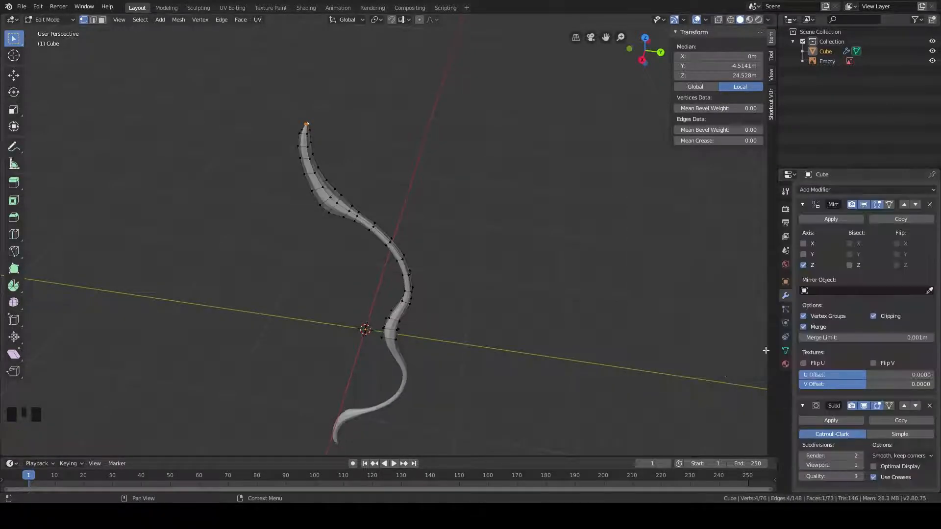
pyautogui.moveTo(638, 341); pyautogui.dragTo(523, 269, button='middle')
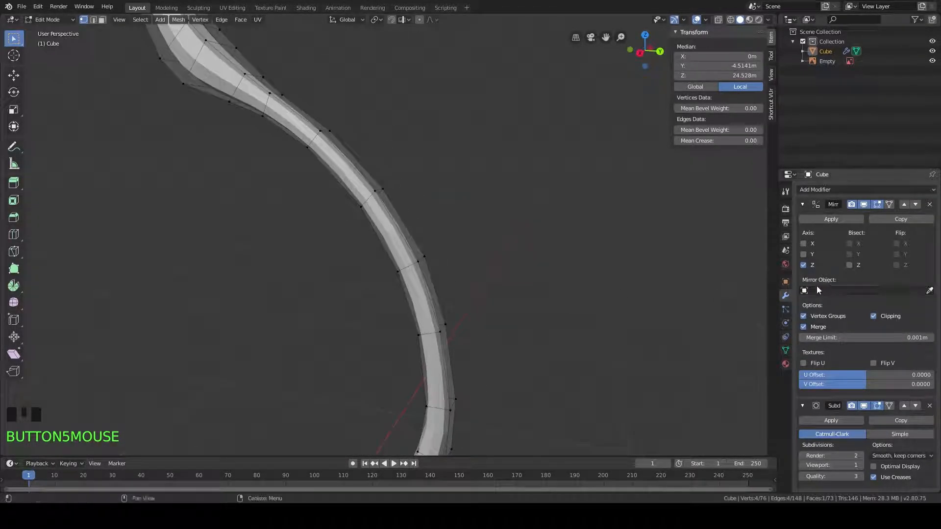
pyautogui.click(889, 405)
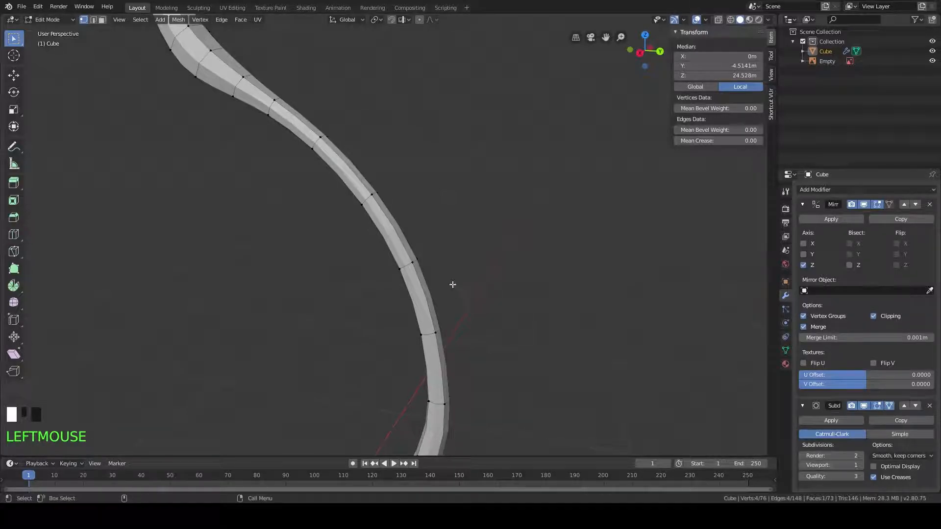
# Step: Switch the bow to Object Mode and apply smooth shading to it
pyautogui.scroll(-1, 546, 261)
pyautogui.moveTo(546, 261); pyautogui.dragTo(500, 193, button='middle')
pyautogui.scroll(-6, 413, 218)
pyautogui.moveTo(413, 218); pyautogui.dragTo(480, 278, button='middle')
pyautogui.scroll(6, 462, 248)
pyautogui.keyDown('shift'); pyautogui.moveTo(490, 201); pyautogui.dragTo(390, 263, button='middle'); pyautogui.keyUp('shift')
pyautogui.scroll(-1, 523, 332)
pyautogui.scroll(-1, 459, 274)
pyautogui.press('Tab')
pyautogui.rightClick(386, 257)
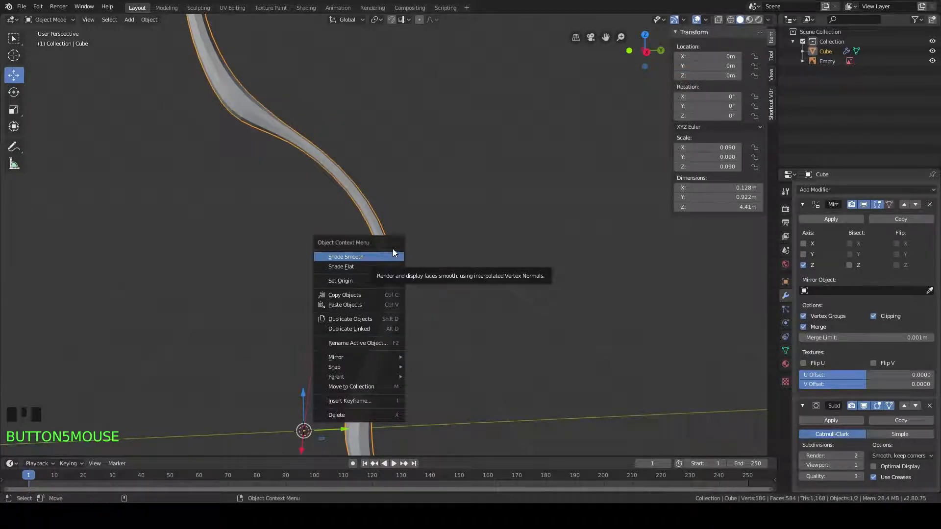
pyautogui.click(354, 256)
# Step: Examine the smooth-shaded bow from several angles and distances
pyautogui.moveTo(354, 255); pyautogui.dragTo(392, 301, button='middle')
pyautogui.scroll(-4, 402, 265)
pyautogui.scroll(5, 414, 304)
pyautogui.scroll(2, 429, 227)
pyautogui.scroll(-7, 415, 246)
pyautogui.scroll(2, 392, 301)
pyautogui.moveTo(392, 302)
pyautogui.keyDown('shift'); pyautogui.mouseDown(button='middle')
pyautogui.moveTo(406, 286)
pyautogui.moveTo(505, 286)
pyautogui.moveTo(405, 252)
pyautogui.moveTo(395, 296)
pyautogui.mouseUp(button='middle'); pyautogui.keyUp('shift')
pyautogui.scroll(1, 395, 296)
pyautogui.scroll(-1, 435, 273)
pyautogui.moveTo(479, 242); pyautogui.dragTo(428, 255, button='middle')
# Step: Return to Edit Mode and view the bow's grip against the reference in the right orthographic view
pyautogui.press('Tab')
pyautogui.moveTo(401, 294); pyautogui.dragTo(459, 231, button='middle')
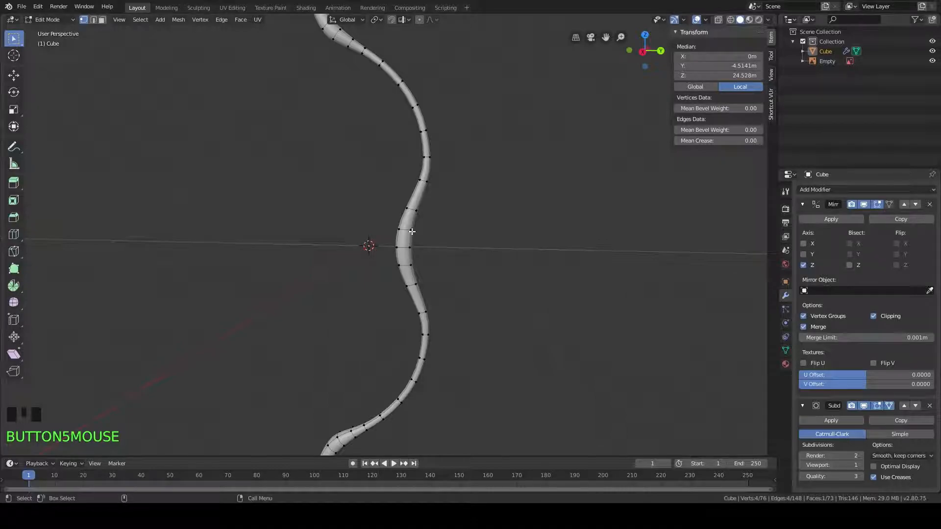
pyautogui.scroll(2, 412, 232)
pyautogui.scroll(-2, 429, 183)
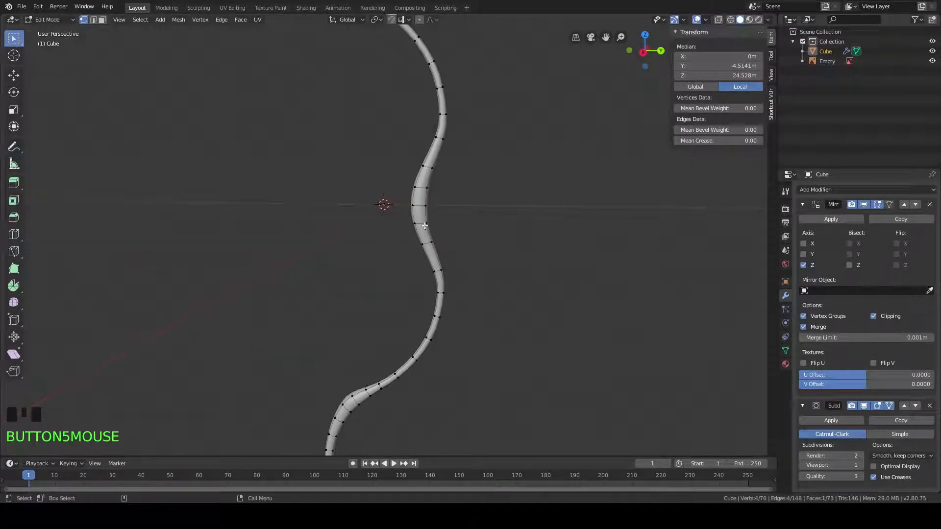
pyautogui.press('KP_3')
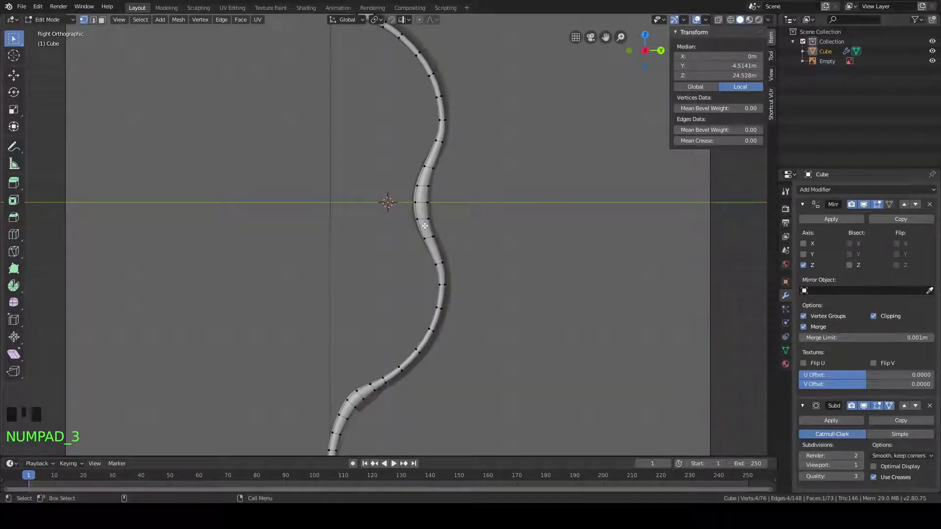
pyautogui.scroll(5, 425, 225)
pyautogui.keyDown('shift'); pyautogui.moveTo(602, 107); pyautogui.dragTo(468, 208, button='middle'); pyautogui.keyUp('shift')
pyautogui.scroll(3, 478, 282)
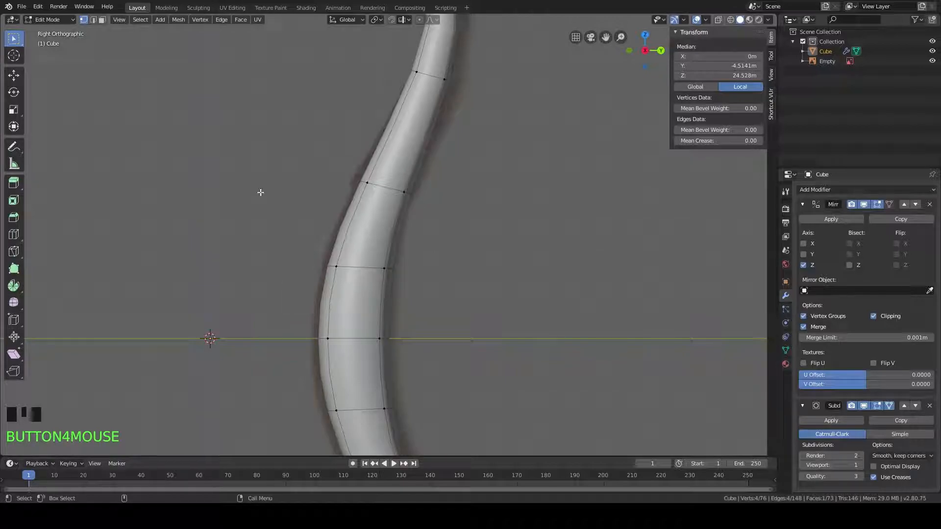
# Step: Delete the two face loops that form the mirrored grip section at the bow's centre
pyautogui.click(102, 20)
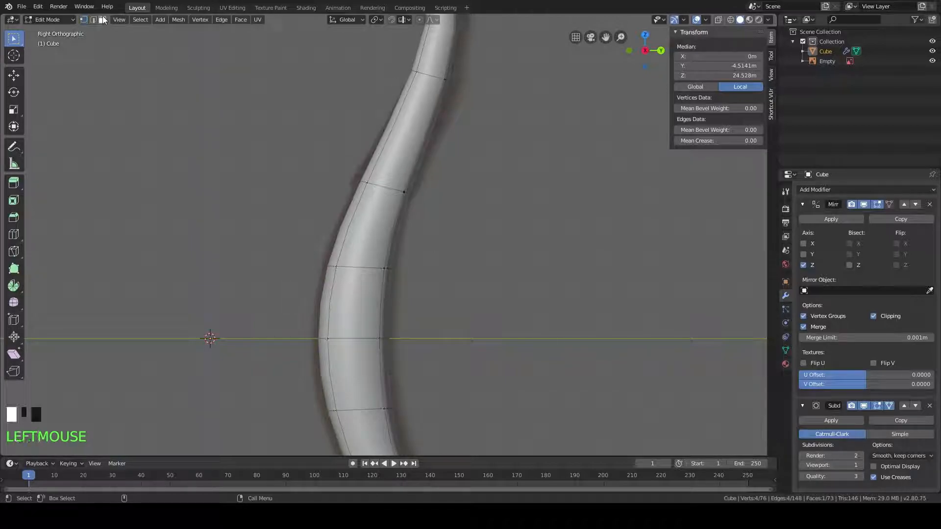
pyautogui.keyDown('alt'); pyautogui.click(350, 217); pyautogui.keyUp('alt')
pyautogui.keyDown('alt'); pyautogui.keyDown('shift'); pyautogui.click(331, 303); pyautogui.keyUp('shift'); pyautogui.keyUp('alt')
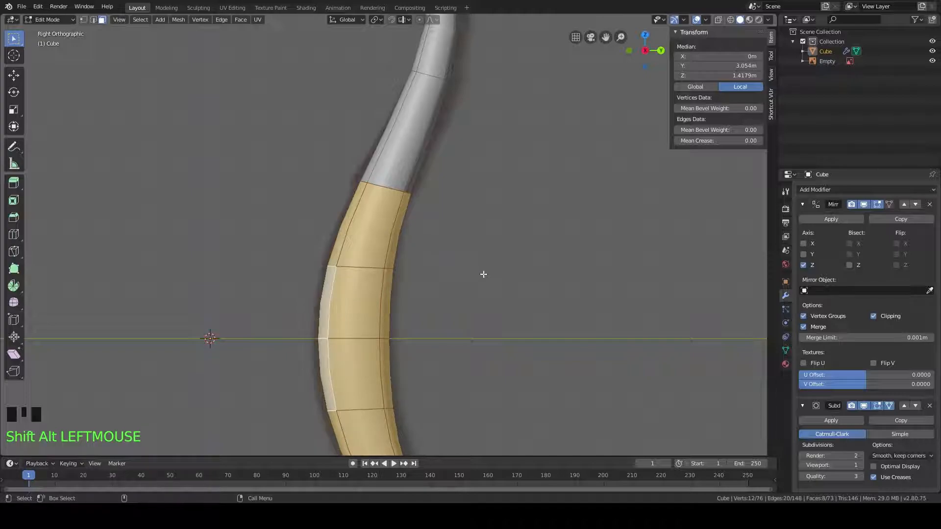
pyautogui.keyDown('alt'); pyautogui.click(353, 224); pyautogui.keyUp('alt')
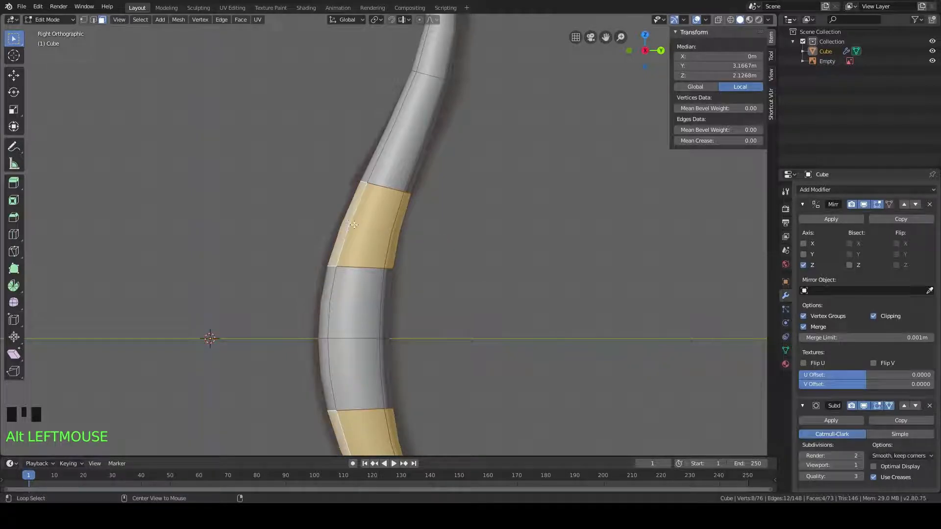
pyautogui.keyDown('alt'); pyautogui.click(391, 238); pyautogui.keyUp('alt')
pyautogui.keyDown('alt'); pyautogui.click(392, 239); pyautogui.keyUp('alt')
pyautogui.moveTo(391, 238); pyautogui.dragTo(312, 208, button='middle')
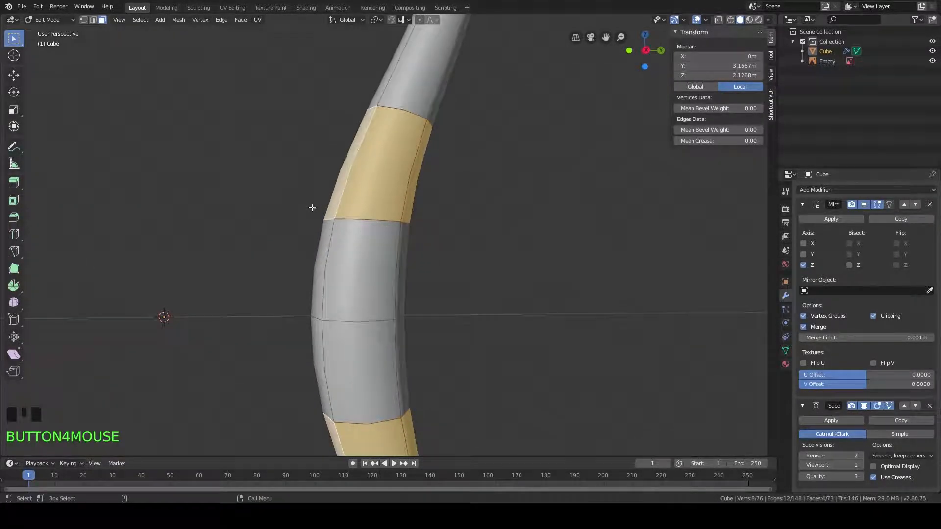
pyautogui.keyDown('alt'); pyautogui.keyDown('shift'); pyautogui.click(326, 262); pyautogui.keyUp('shift'); pyautogui.keyUp('alt')
pyautogui.moveTo(326, 262); pyautogui.dragTo(311, 287, button='middle')
pyautogui.scroll(-3, 311, 287)
pyautogui.moveTo(458, 269); pyautogui.dragTo(429, 257, button='middle')
pyautogui.press('x')
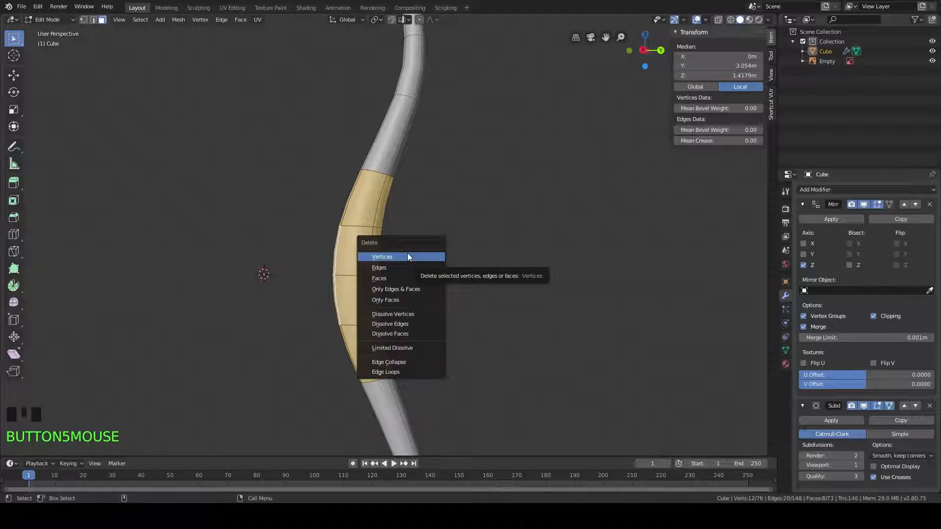
pyautogui.click(404, 277)
# Step: Extrude the open edge loop at the upper limb's lower end about 0.02 m downward along global Z
pyautogui.moveTo(439, 190); pyautogui.dragTo(399, 225, button='middle')
pyautogui.scroll(-8, 424, 212)
pyautogui.scroll(4, 392, 187)
pyautogui.scroll(4, 399, 252)
pyautogui.scroll(-6, 430, 224)
pyautogui.scroll(2, 429, 223)
pyautogui.scroll(3, 396, 230)
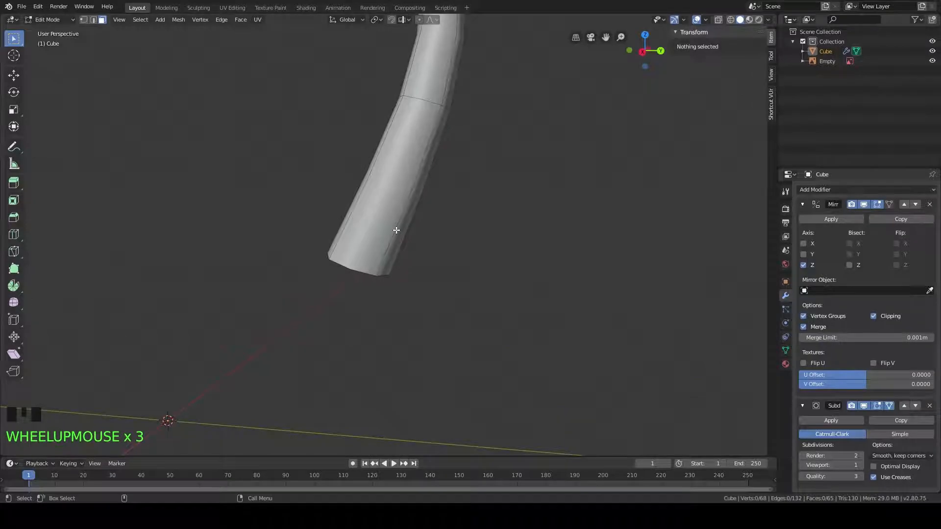
pyautogui.click(94, 20)
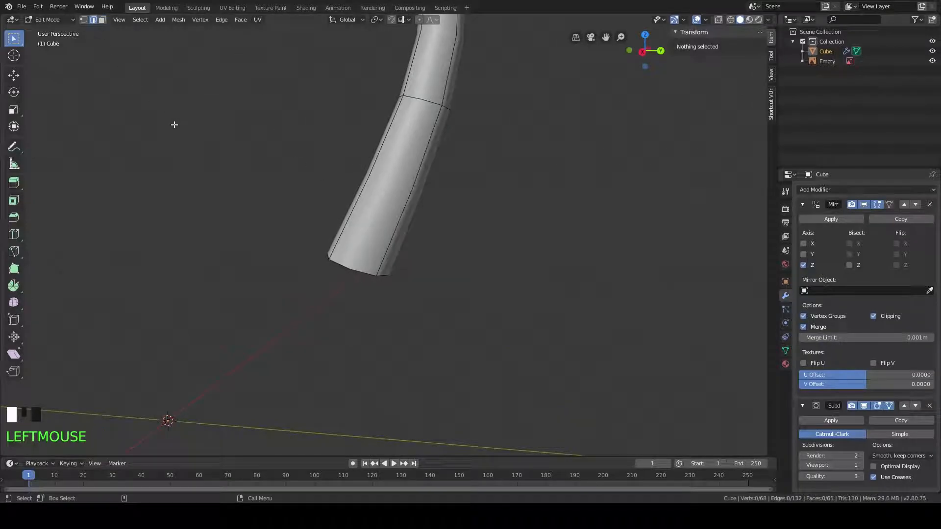
pyautogui.keyDown('alt'); pyautogui.click(380, 271); pyautogui.keyUp('alt')
pyautogui.moveTo(377, 275); pyautogui.dragTo(379, 214, button='middle')
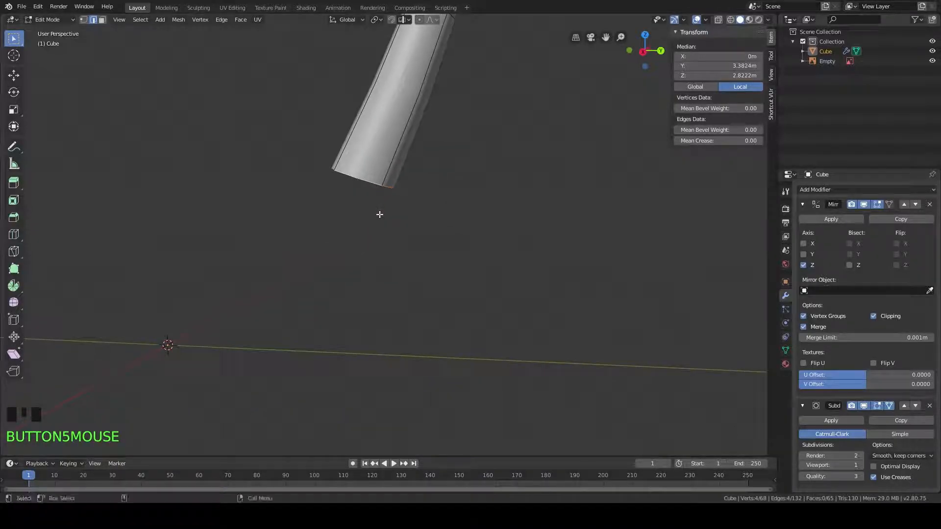
pyautogui.press('e')
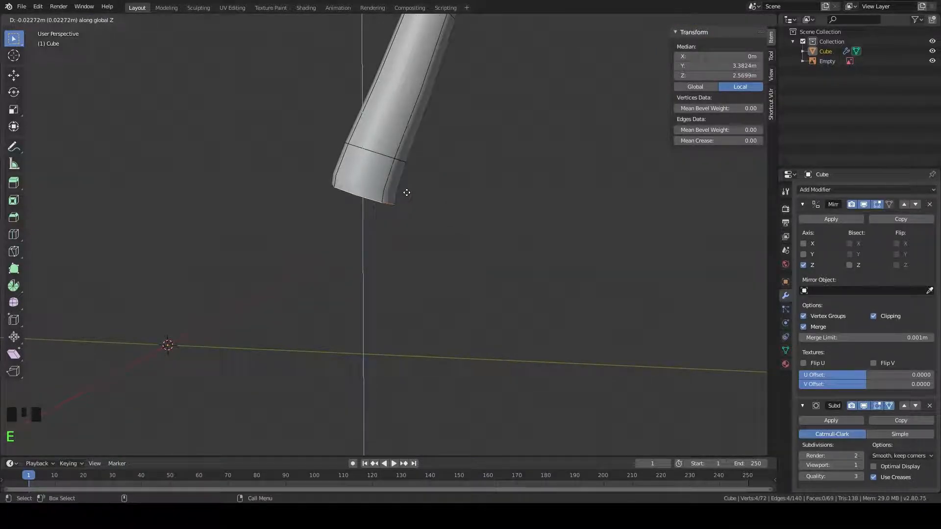
pyautogui.click(407, 193)
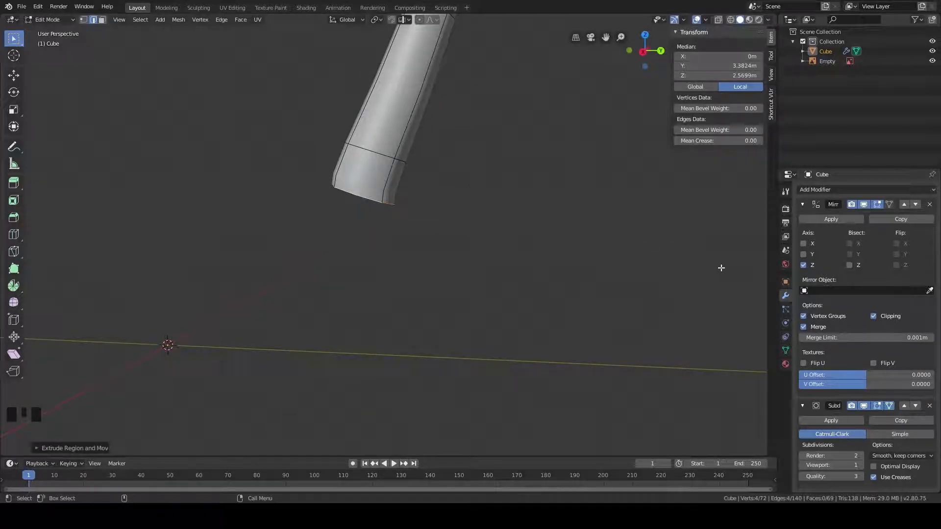
# Step: Hide the subdivision in the viewport and flatten the extruded edge loop by scaling it to 0 along Z
pyautogui.click(864, 406)
pyautogui.moveTo(579, 269); pyautogui.dragTo(490, 223, button='middle')
pyautogui.scroll(-5, 473, 261)
pyautogui.scroll(5, 483, 296)
pyautogui.scroll(2, 443, 271)
pyautogui.keyDown('shift'); pyautogui.moveTo(463, 182); pyautogui.dragTo(412, 197, button='middle'); pyautogui.keyUp('shift')
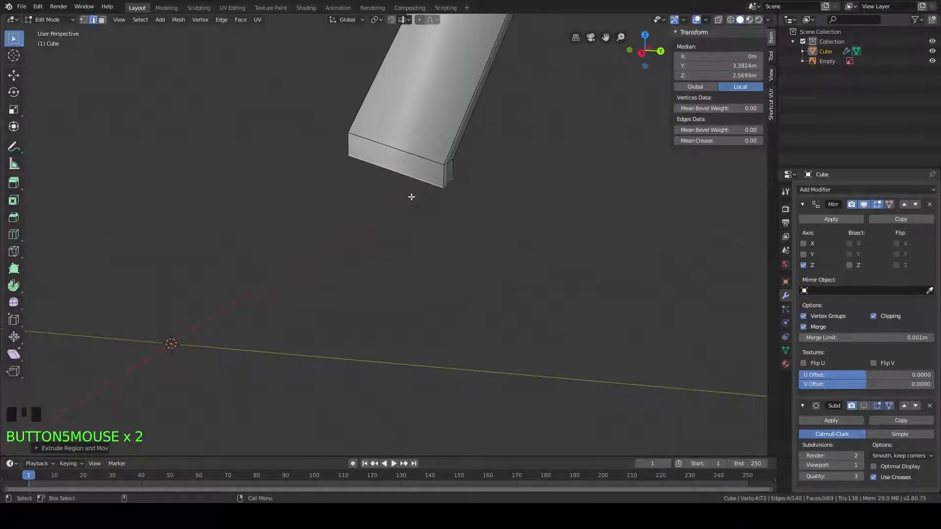
pyautogui.press('s')
pyautogui.press('z')
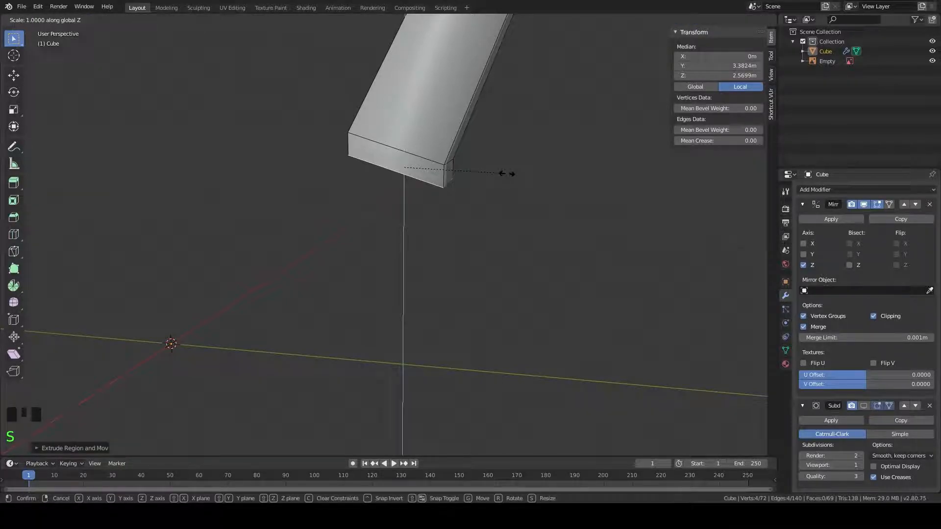
pyautogui.press('0')
pyautogui.press('Return')
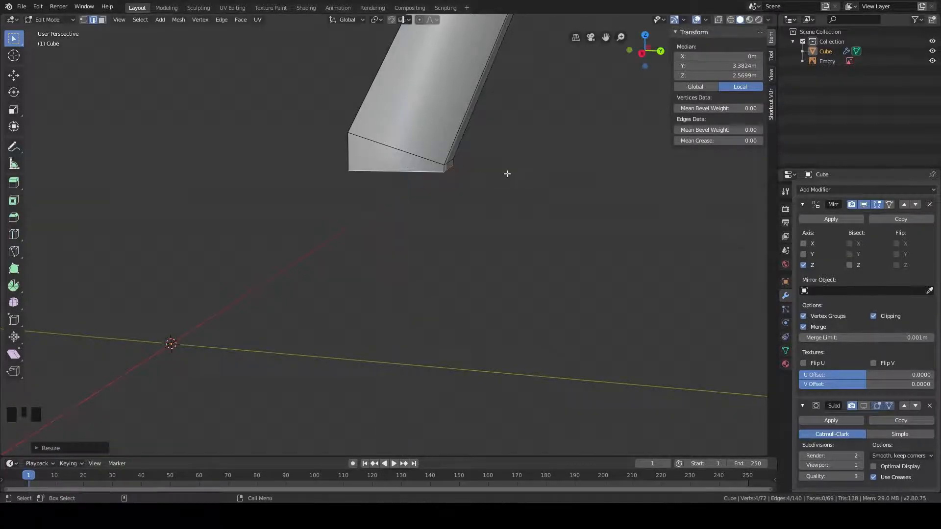
# Step: Examine the flattened limb ends with the subdivision hidden and shown in the viewport
pyautogui.scroll(-2, 478, 208)
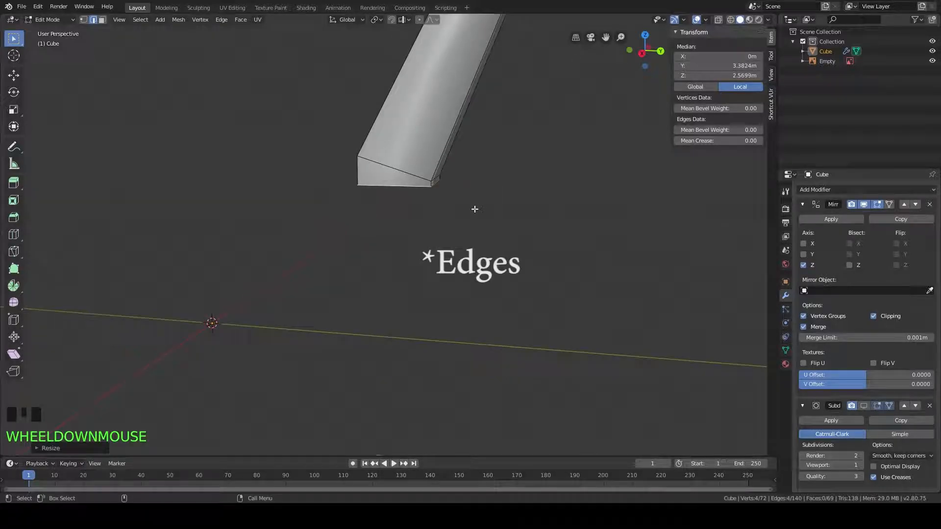
pyautogui.scroll(1, 444, 168)
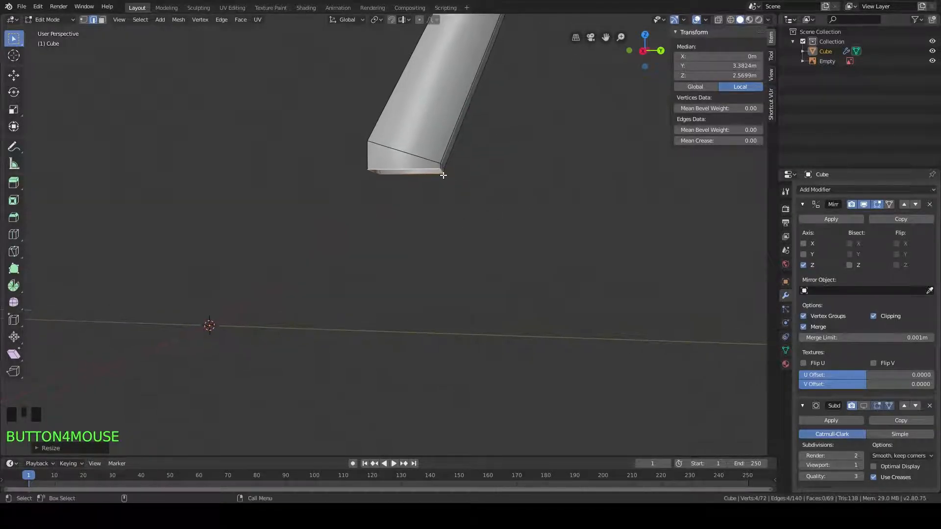
pyautogui.scroll(-3, 450, 178)
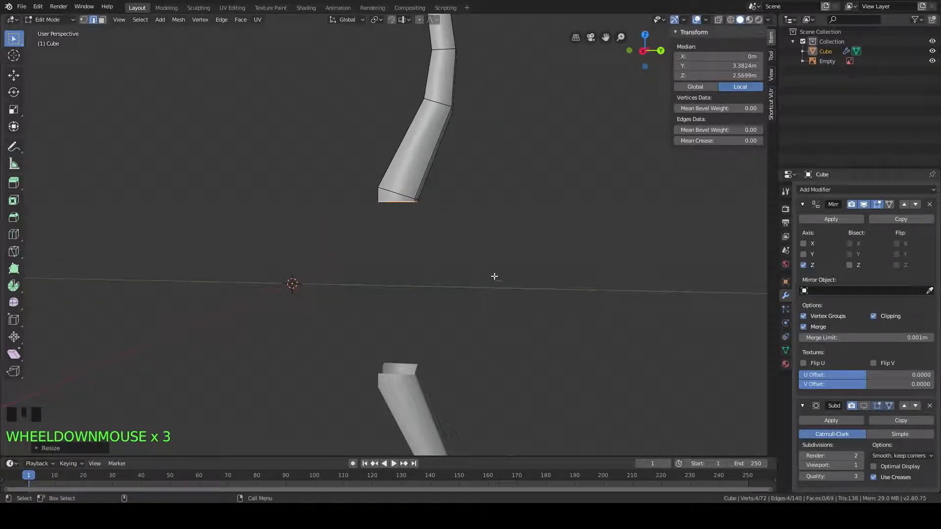
pyautogui.scroll(2, 485, 243)
pyautogui.click(864, 406)
pyautogui.moveTo(567, 336); pyautogui.dragTo(417, 261, button='middle')
pyautogui.scroll(-6, 439, 246)
pyautogui.scroll(5, 416, 261)
pyautogui.scroll(2, 415, 216)
pyautogui.moveTo(415, 210); pyautogui.dragTo(453, 298, button='middle')
pyautogui.click(864, 406)
pyautogui.scroll(2, 460, 300)
pyautogui.scroll(-2, 450, 296)
pyautogui.scroll(-3, 422, 202)
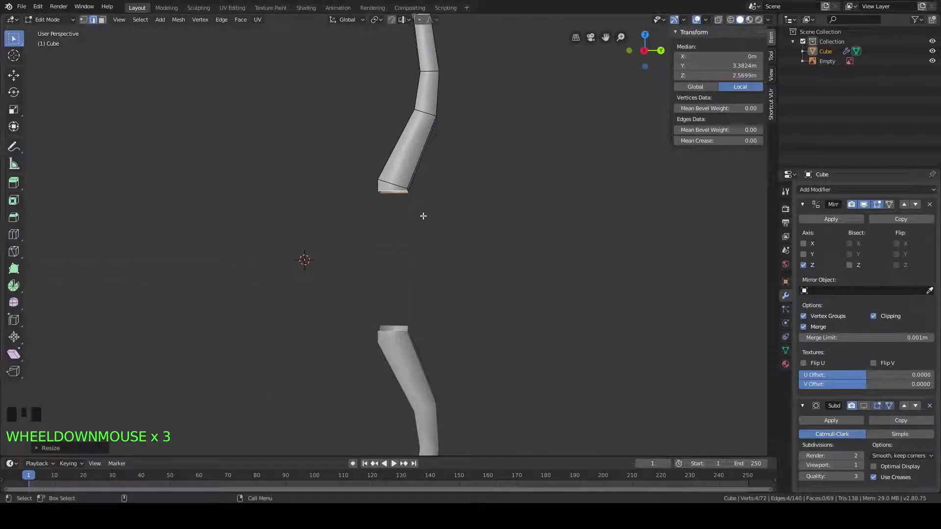
# Step: Try extruding the flattened edge loop straight down along Z to the mirror plane at Z 0 m
pyautogui.press('e')
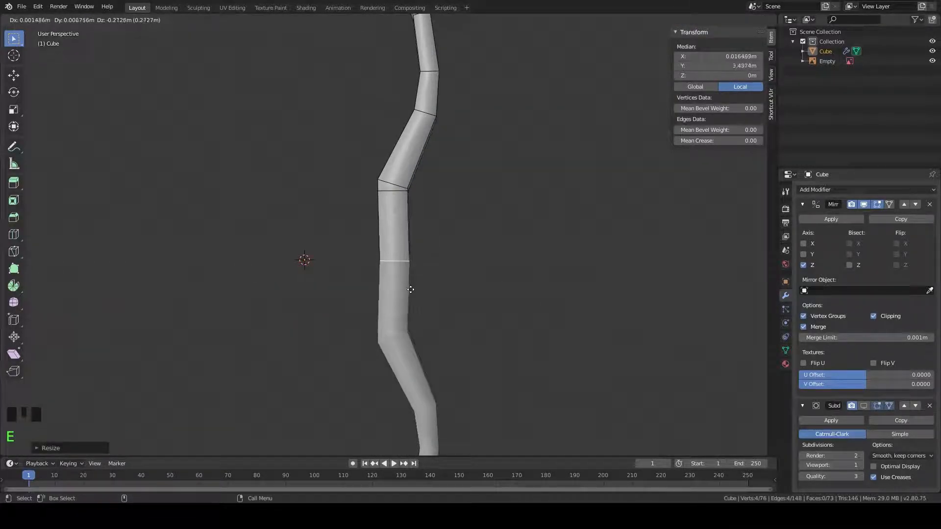
pyautogui.press('z')
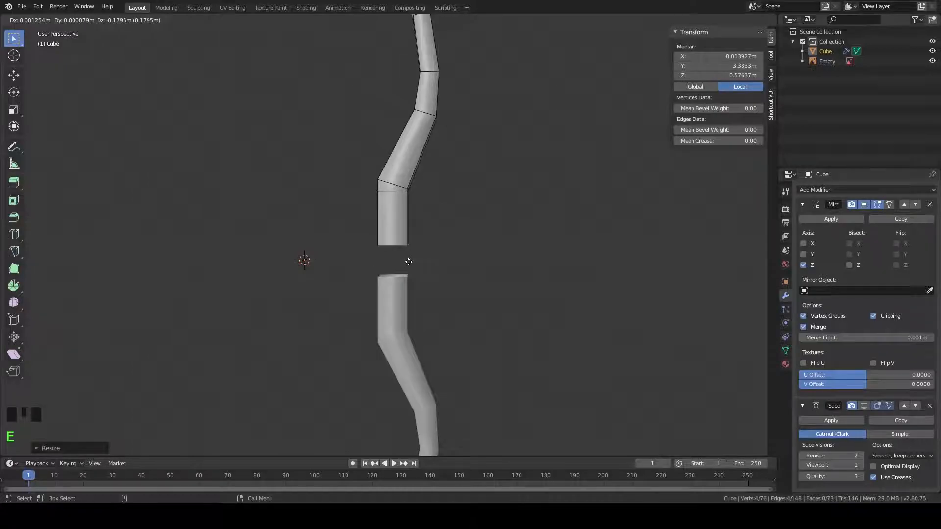
pyautogui.click(409, 309)
# Step: Show the subdivision in the viewport again and inspect the straight grip along with the whole bow
pyautogui.moveTo(409, 313); pyautogui.dragTo(441, 303, button='middle')
pyautogui.scroll(4, 416, 281)
pyautogui.click(863, 406)
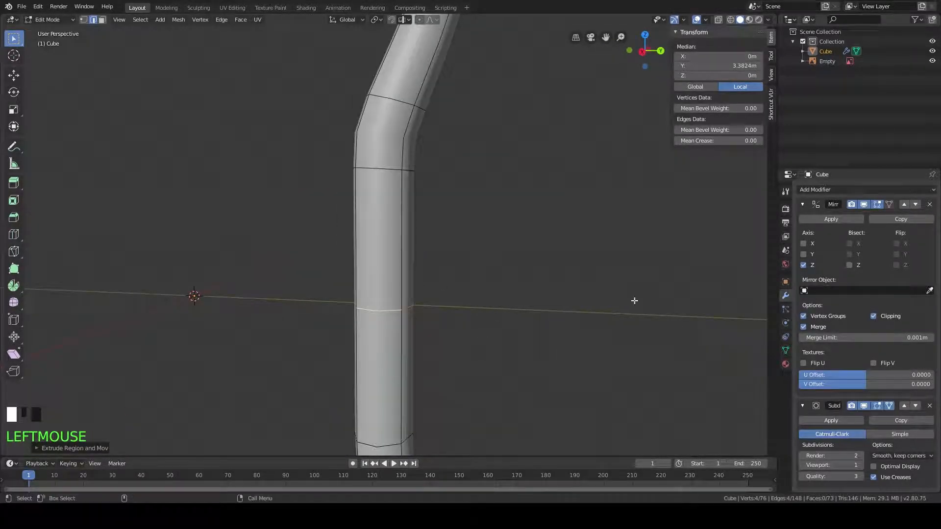
pyautogui.scroll(-7, 580, 260)
pyautogui.scroll(-3, 441, 269)
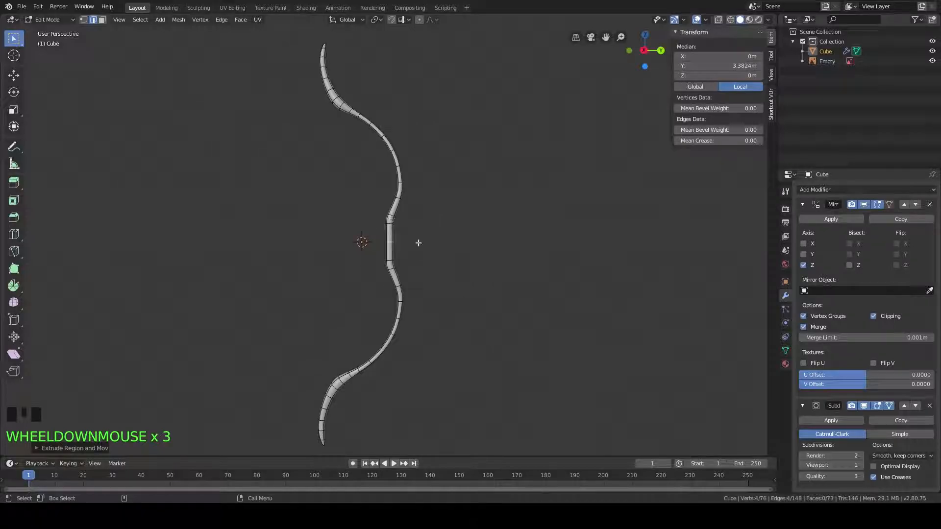
pyautogui.scroll(7, 417, 259)
pyautogui.moveTo(473, 212); pyautogui.dragTo(472, 213, button='middle')
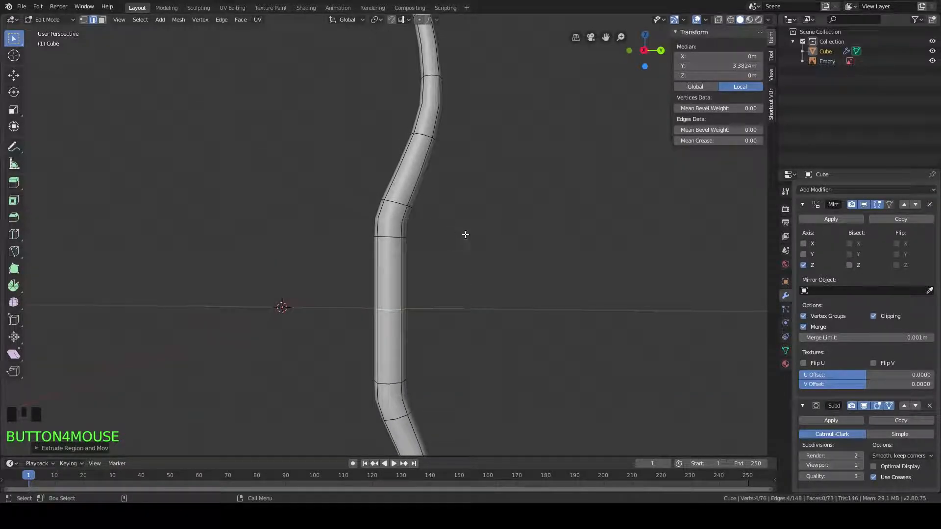
pyautogui.scroll(7, 465, 235)
pyautogui.scroll(2, 404, 239)
pyautogui.scroll(-17, 404, 238)
pyautogui.scroll(10, 405, 239)
pyautogui.moveTo(466, 264); pyautogui.dragTo(466, 232, button='middle')
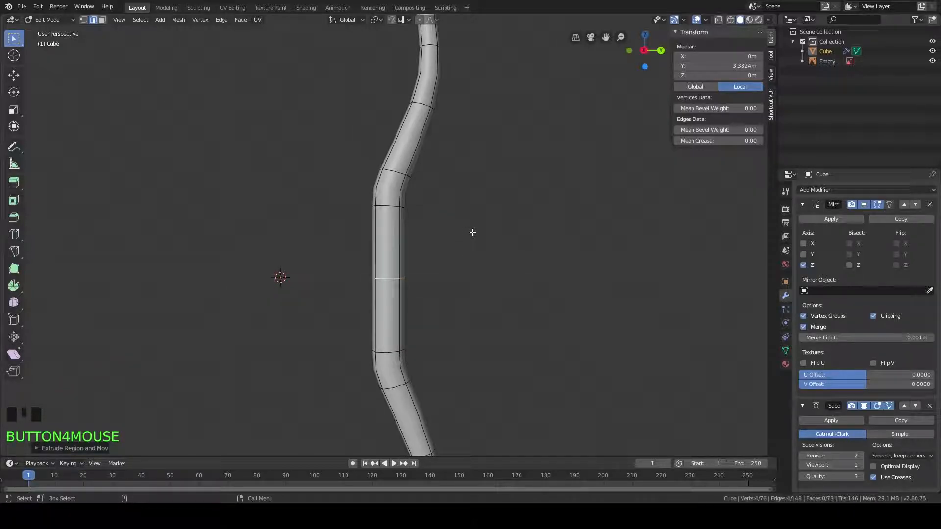
# Step: Undo the grip extrusion to the mirror plane and look into the limb's open end
pyautogui.hotkey('ctrl', 'z')
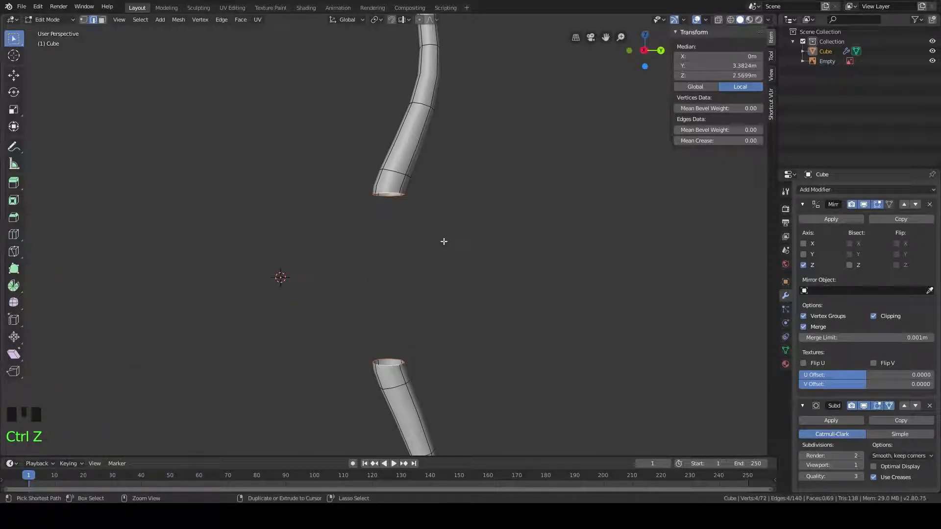
pyautogui.scroll(3, 421, 251)
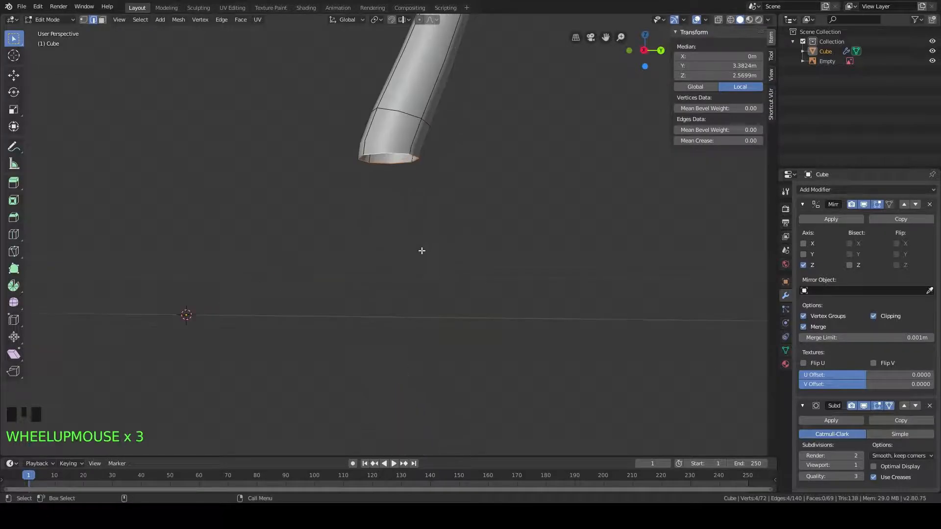
pyautogui.keyDown('shift'); pyautogui.moveTo(393, 196); pyautogui.dragTo(412, 233, button='middle'); pyautogui.keyUp('shift')
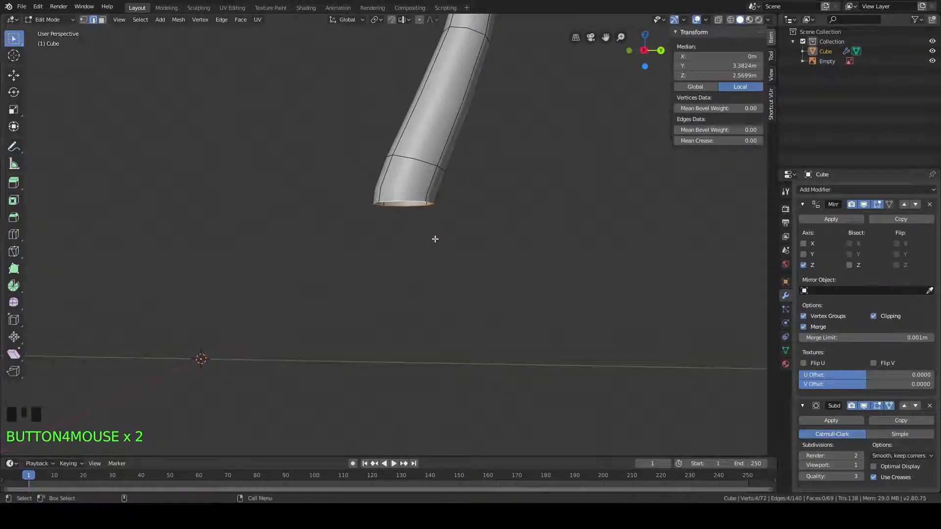
pyautogui.press('g')
pyautogui.rightClick(448, 269)
pyautogui.scroll(3, 449, 225)
pyautogui.moveTo(448, 225)
pyautogui.mouseDown(button='middle')
pyautogui.moveTo(416, 267)
pyautogui.moveTo(457, 239)
pyautogui.mouseUp(button='middle')
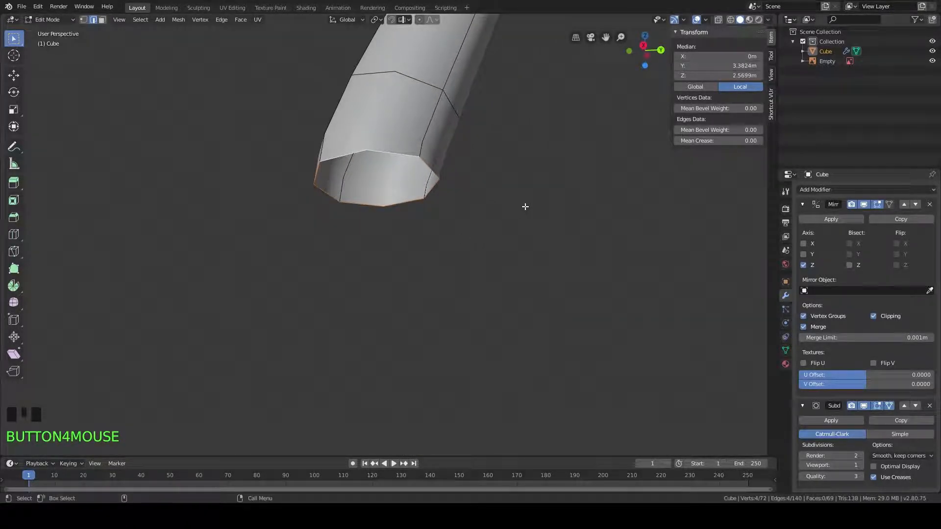
# Step: Extrude the limb's open edge loop in place and scale the new loop inward to about 0.8
pyautogui.press('e')
pyautogui.rightClick(573, 198)
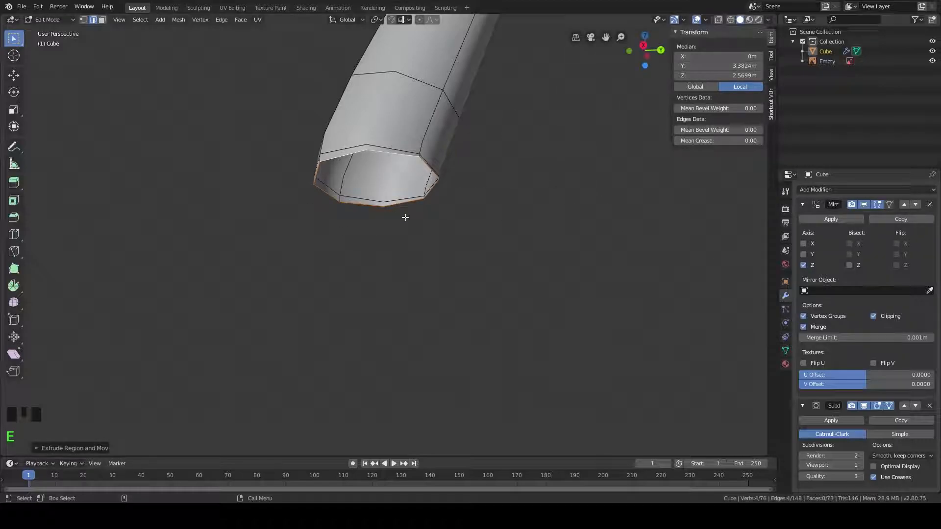
pyautogui.press('s')
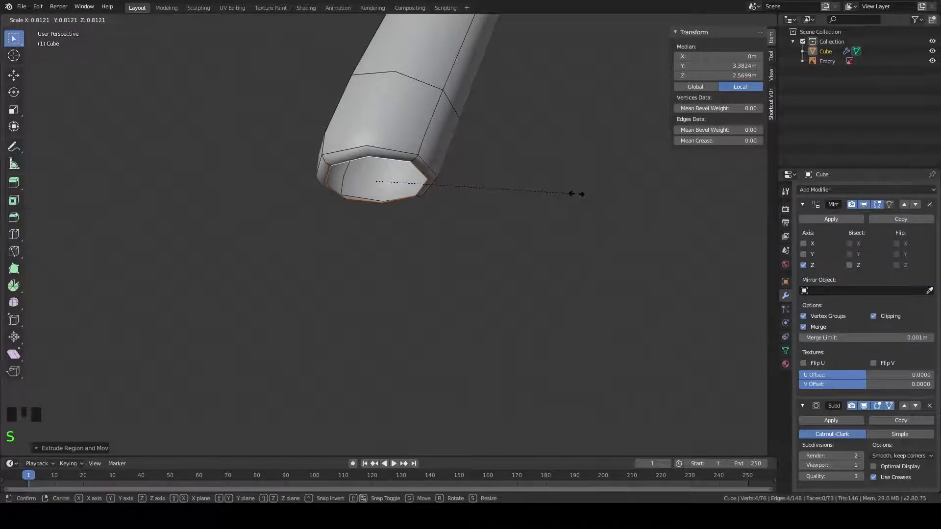
pyautogui.click(567, 192)
pyautogui.scroll(-8, 565, 193)
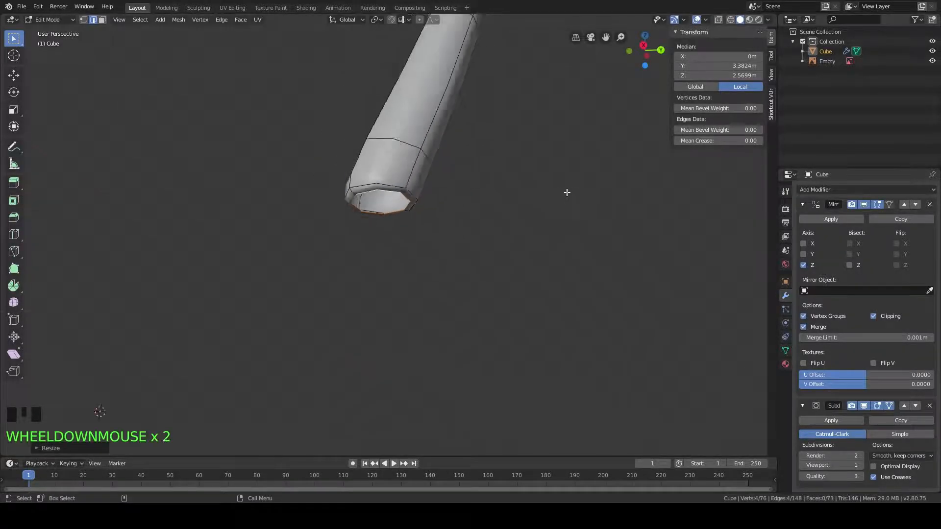
# Step: Extrude the limb's scaled-in edge loop straight down along Z to the mirror plane at Z 0 m
pyautogui.scroll(2, 516, 193)
pyautogui.moveTo(517, 193); pyautogui.dragTo(517, 190, button='middle')
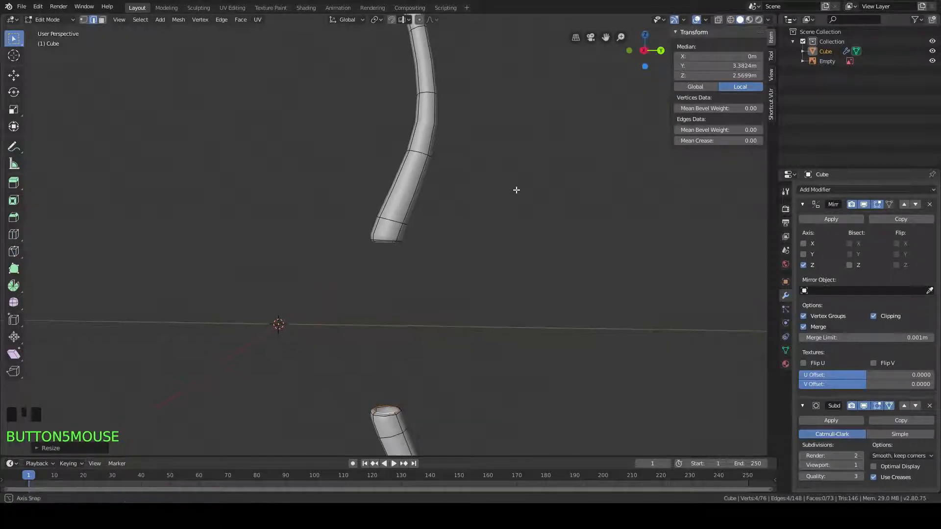
pyautogui.keyDown('shift'); pyautogui.moveTo(522, 263); pyautogui.dragTo(522, 223, button='middle'); pyautogui.keyUp('shift')
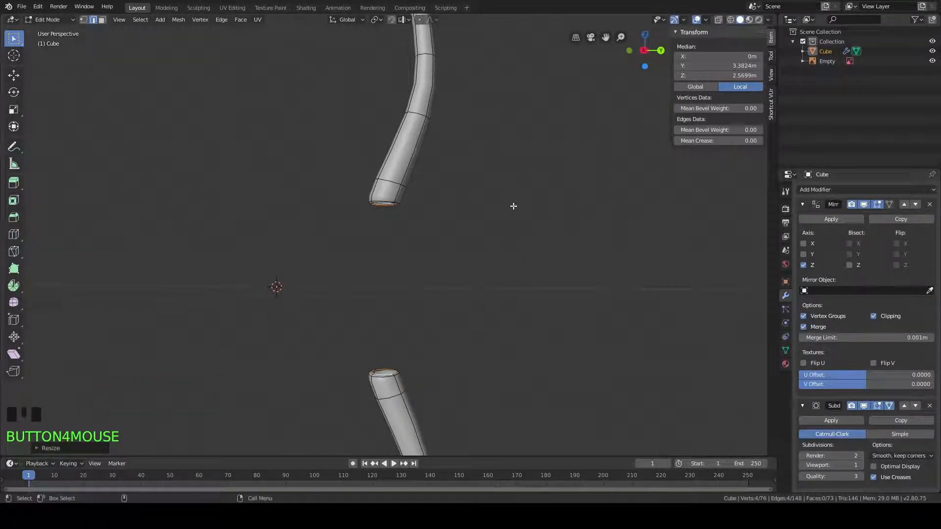
pyautogui.press('e')
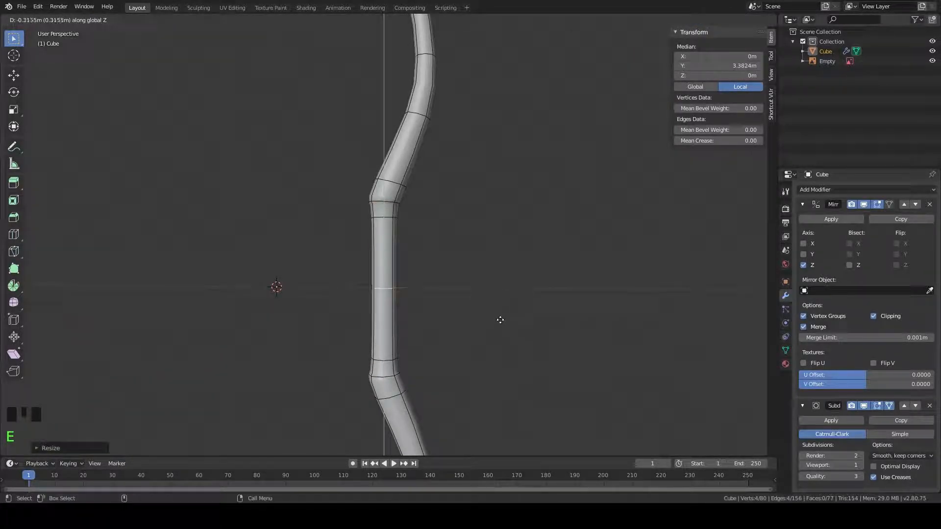
pyautogui.click(500, 320)
# Step: Add a centred loop cut to the limb segment above the grip, and select the edge loop just above the grip's joint
pyautogui.moveTo(455, 241); pyautogui.dragTo(415, 207, button='middle')
pyautogui.scroll(5, 457, 238)
pyautogui.scroll(2, 448, 263)
pyautogui.scroll(2, 395, 219)
pyautogui.scroll(-2, 412, 215)
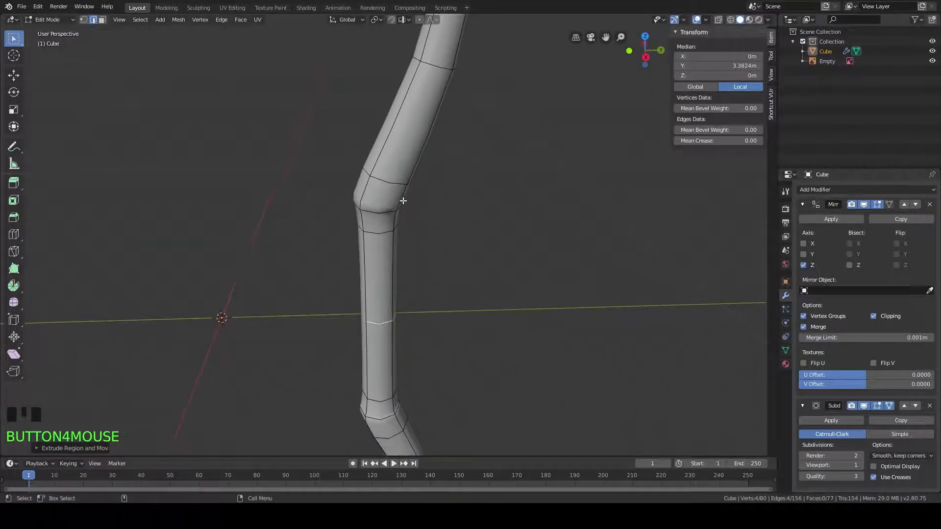
pyautogui.scroll(1, 399, 198)
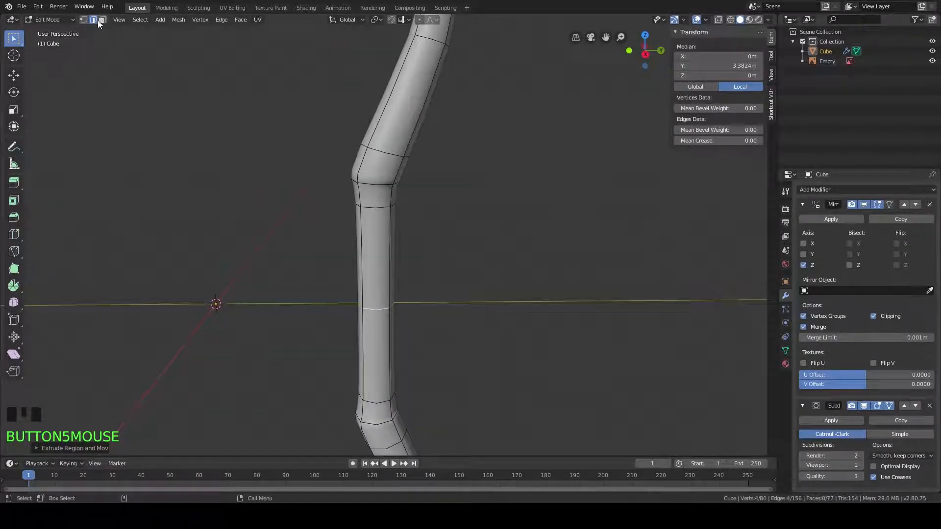
pyautogui.click(14, 235)
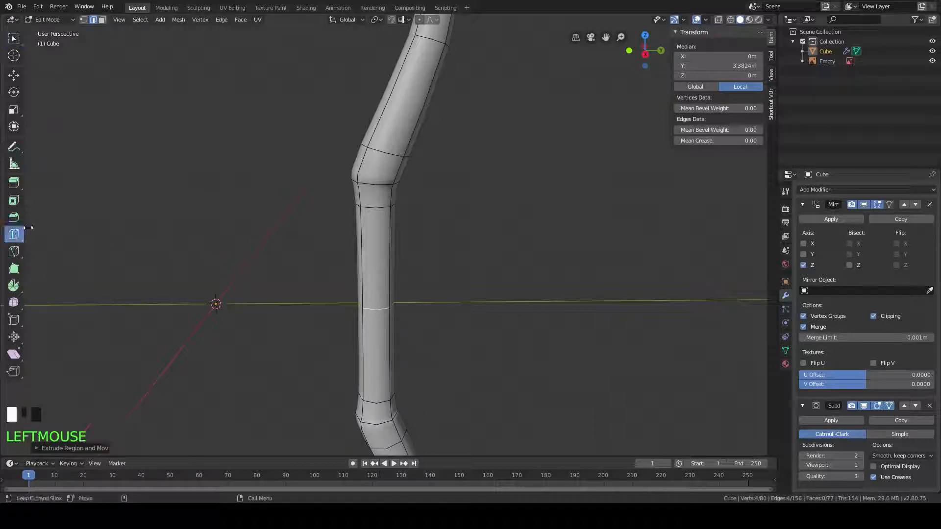
pyautogui.doubleClick(403, 114)
pyautogui.rightClick(403, 116)
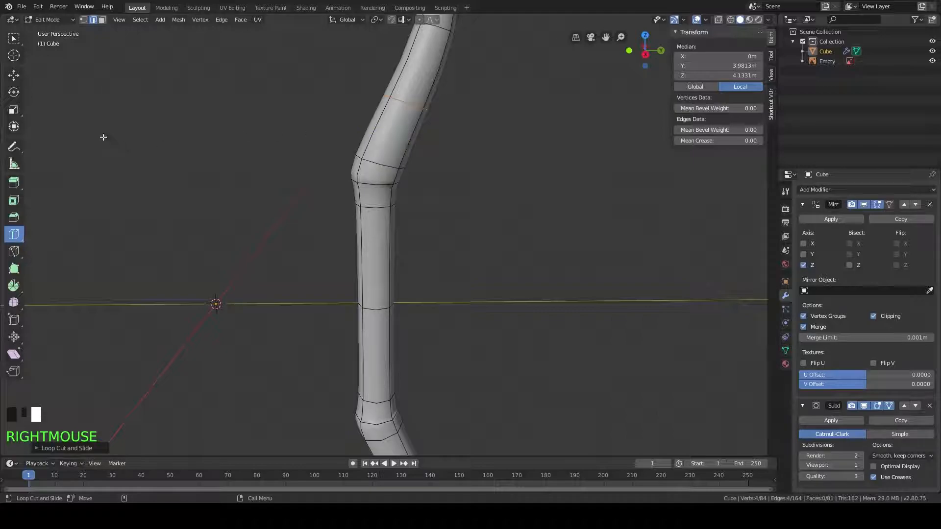
pyautogui.click(14, 41)
pyautogui.keyDown('alt'); pyautogui.click(329, 155); pyautogui.keyUp('alt')
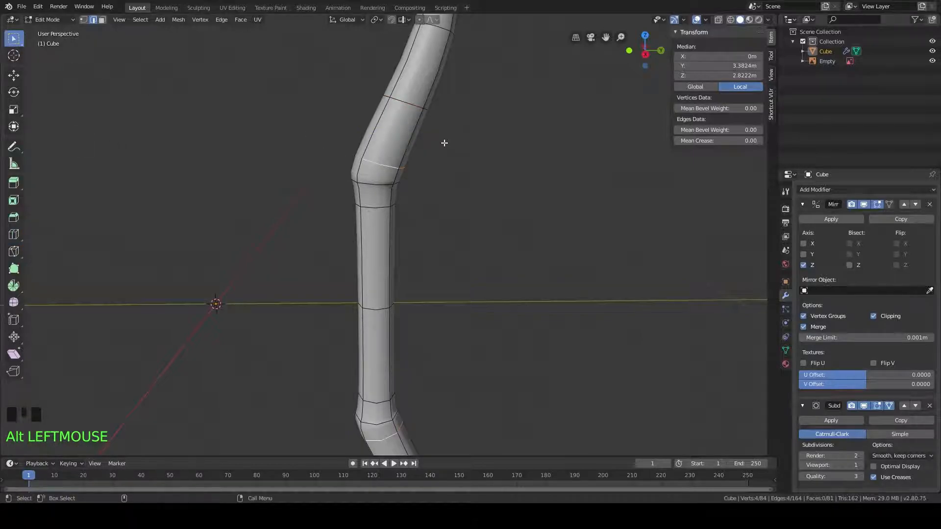
# Step: Try to slide the selected edge loop up along the limb
pyautogui.scroll(1, 435, 147)
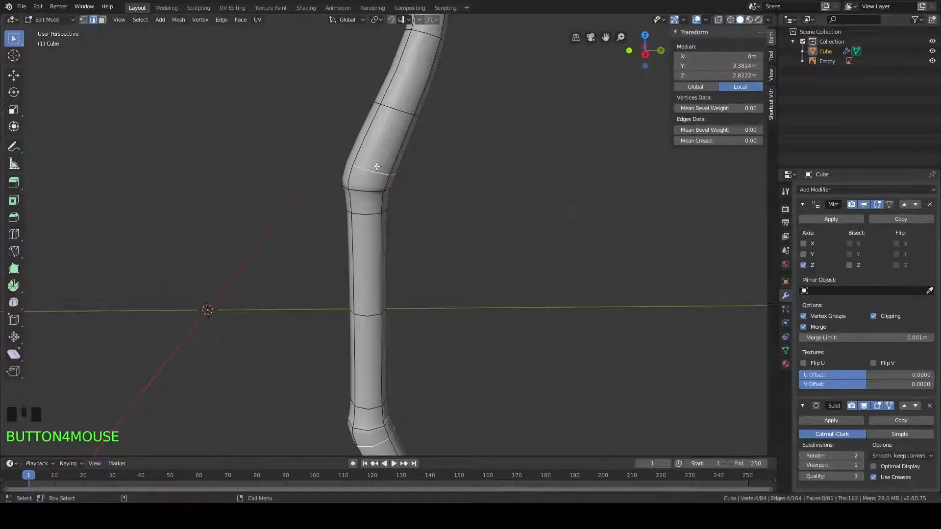
pyautogui.press('g')
pyautogui.press('g')
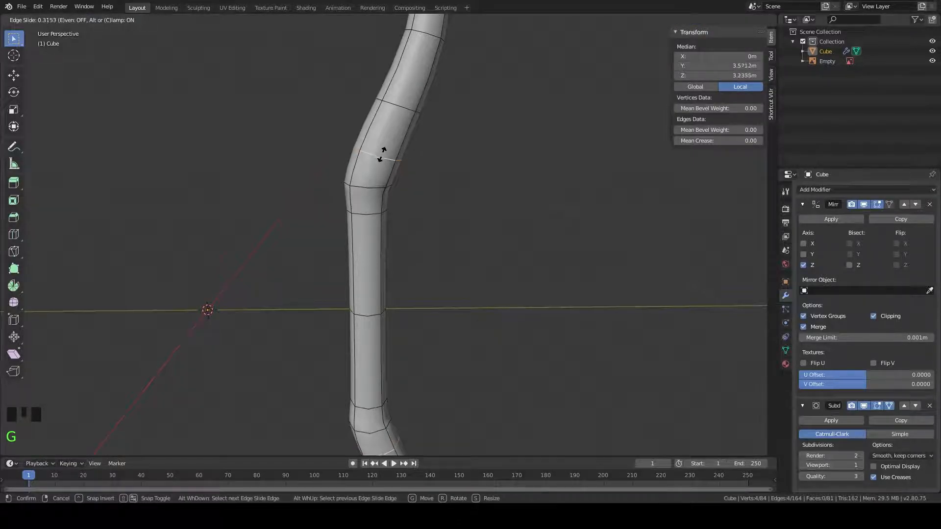
pyautogui.click(382, 163)
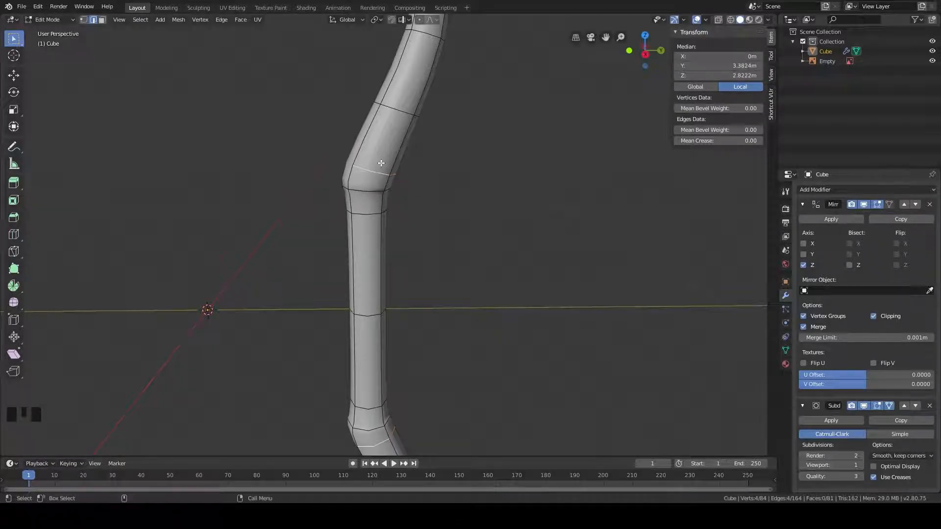
# Step: Scale the edge loop just above the grip's joint outward to about 1.3
pyautogui.moveTo(401, 137); pyautogui.dragTo(363, 161, button='middle')
pyautogui.scroll(3, 357, 195)
pyautogui.moveTo(358, 195); pyautogui.dragTo(402, 231, button='middle')
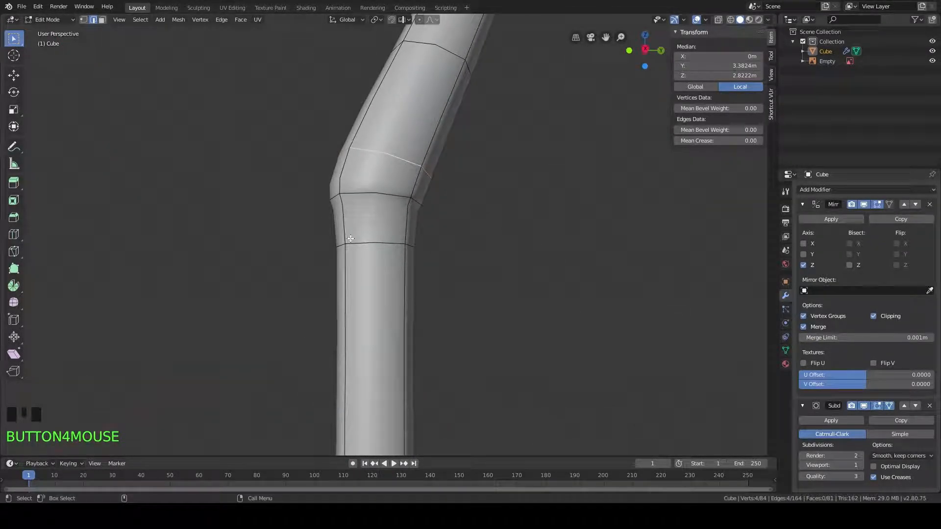
pyautogui.scroll(-5, 350, 238)
pyautogui.scroll(5, 393, 244)
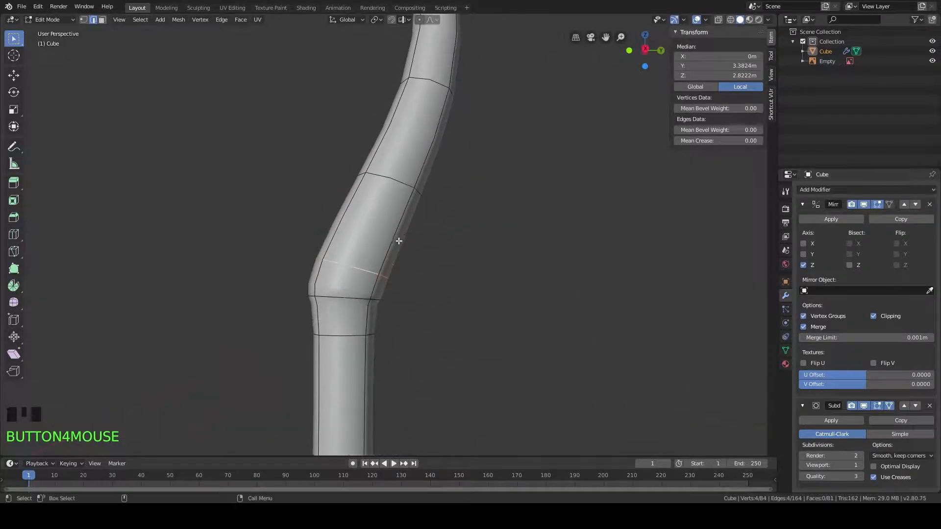
pyautogui.moveTo(381, 258)
pyautogui.mouseDown(button='middle')
pyautogui.moveTo(380, 274)
pyautogui.moveTo(373, 266)
pyautogui.mouseUp(button='middle')
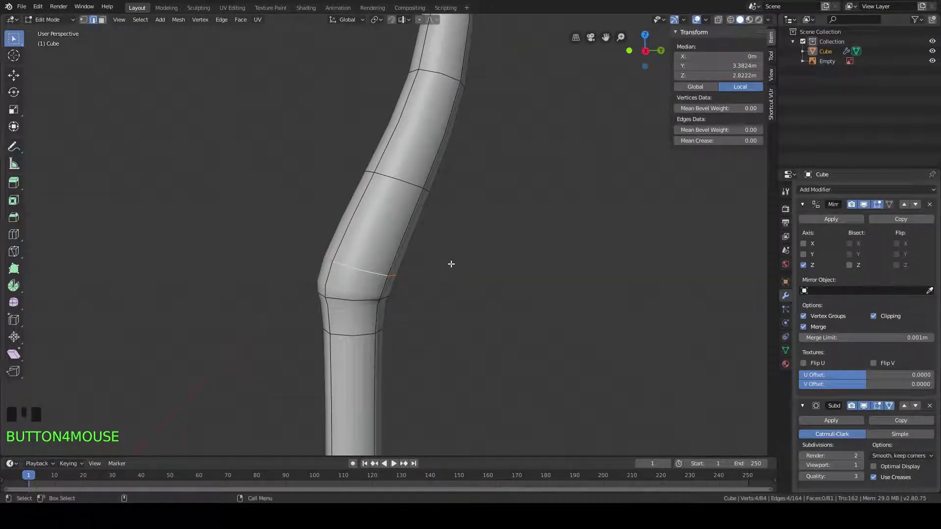
pyautogui.press('s')
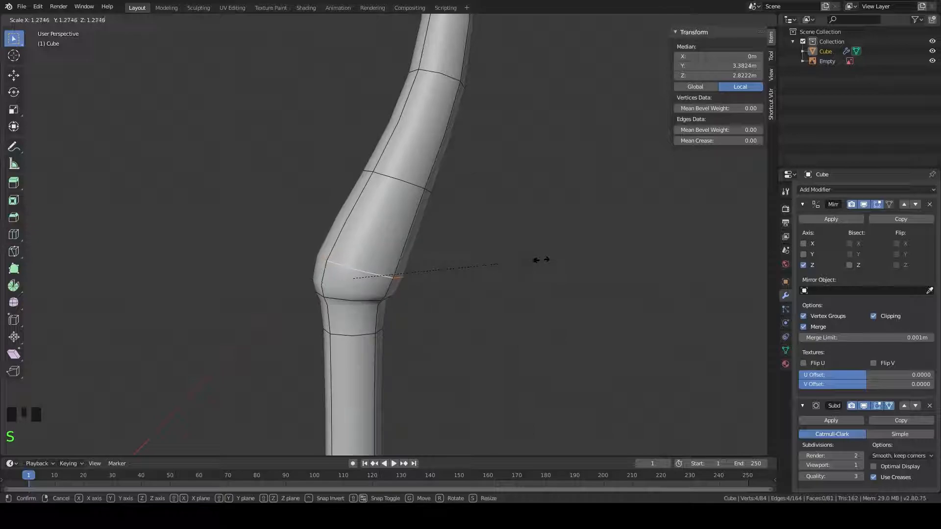
pyautogui.click(559, 261)
# Step: Examine the flared limb ends and the straight grip between them from several angles
pyautogui.scroll(-11, 556, 262)
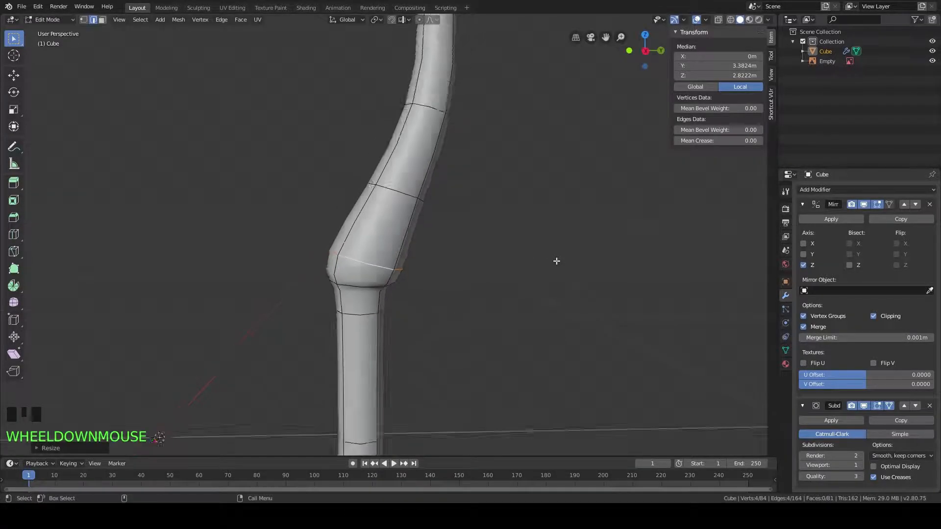
pyautogui.moveTo(556, 262); pyautogui.dragTo(478, 283, button='middle')
pyautogui.scroll(5, 500, 278)
pyautogui.scroll(-5, 443, 283)
pyautogui.scroll(-6, 312, 190)
pyautogui.moveTo(312, 190); pyautogui.dragTo(462, 193, button='middle')
pyautogui.scroll(10, 431, 226)
pyautogui.moveTo(430, 226); pyautogui.dragTo(479, 252, button='middle')
pyautogui.moveTo(553, 225); pyautogui.dragTo(454, 286, button='middle')
pyautogui.scroll(-7, 471, 238)
pyautogui.scroll(6, 449, 206)
pyautogui.moveTo(424, 222); pyautogui.dragTo(431, 221, button='middle')
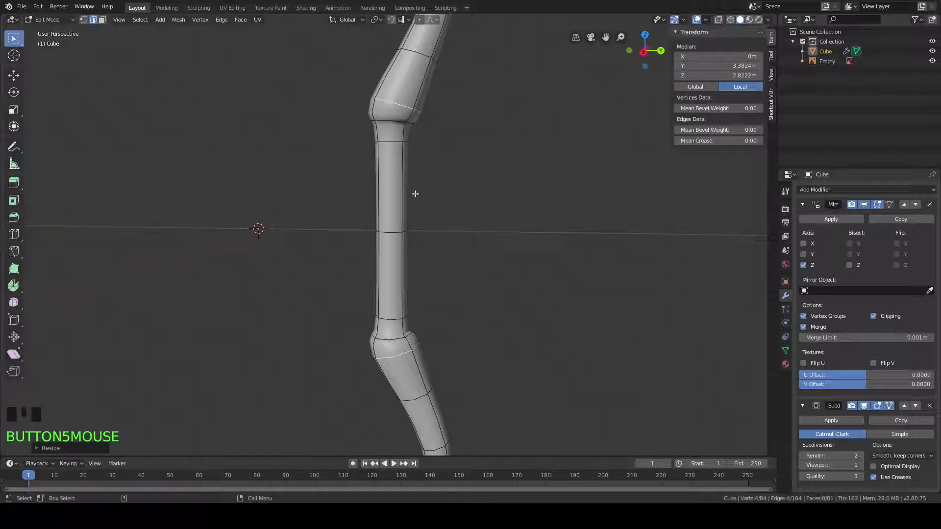
pyautogui.moveTo(414, 197); pyautogui.dragTo(394, 219, button='middle')
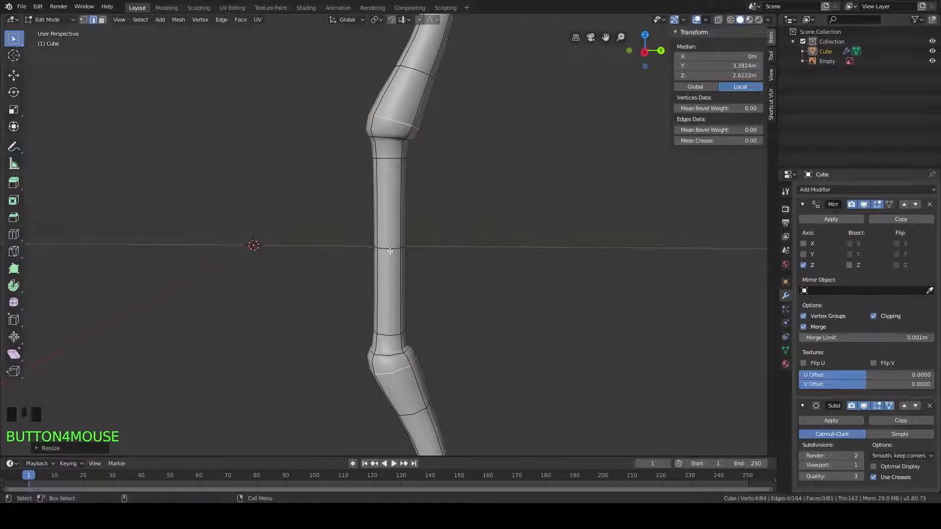
pyautogui.moveTo(407, 216); pyautogui.dragTo(393, 220, button='middle')
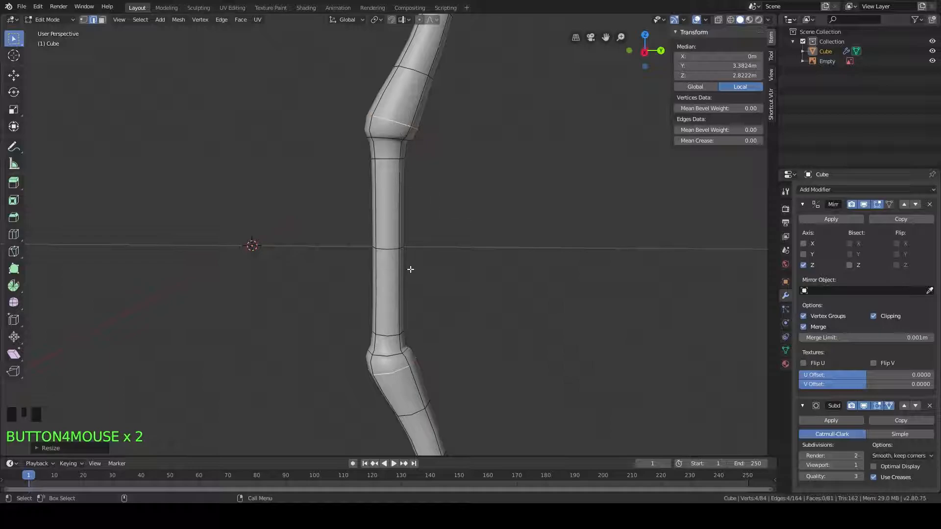
# Step: Add a centred loop cut to the mirrored half of the grip, and scale the grip's middle edge loop outward to about 1.7
pyautogui.click(17, 237)
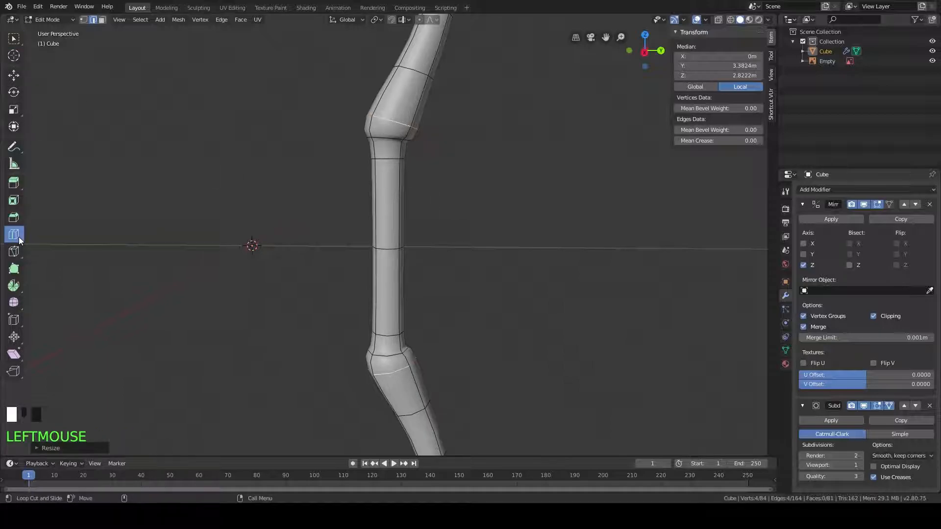
pyautogui.click(395, 201)
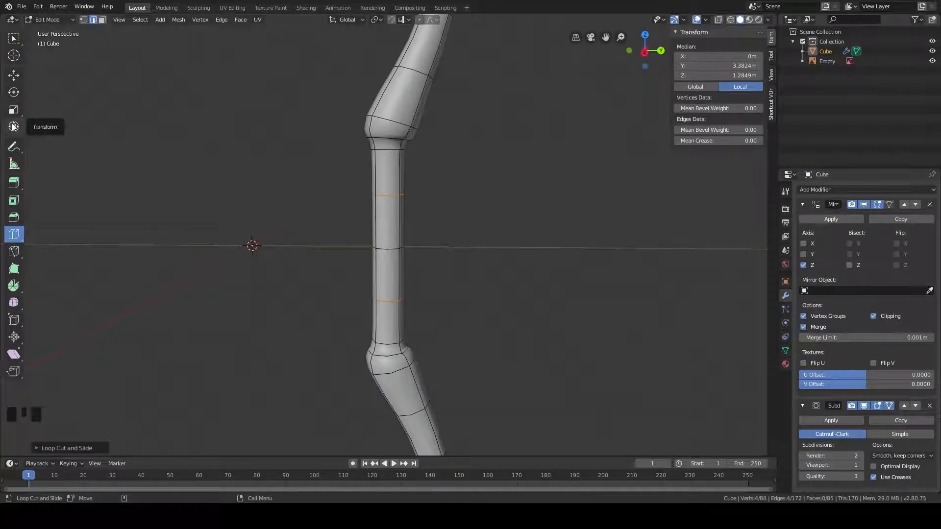
pyautogui.click(14, 38)
pyautogui.keyDown('alt'); pyautogui.click(388, 249); pyautogui.keyUp('alt')
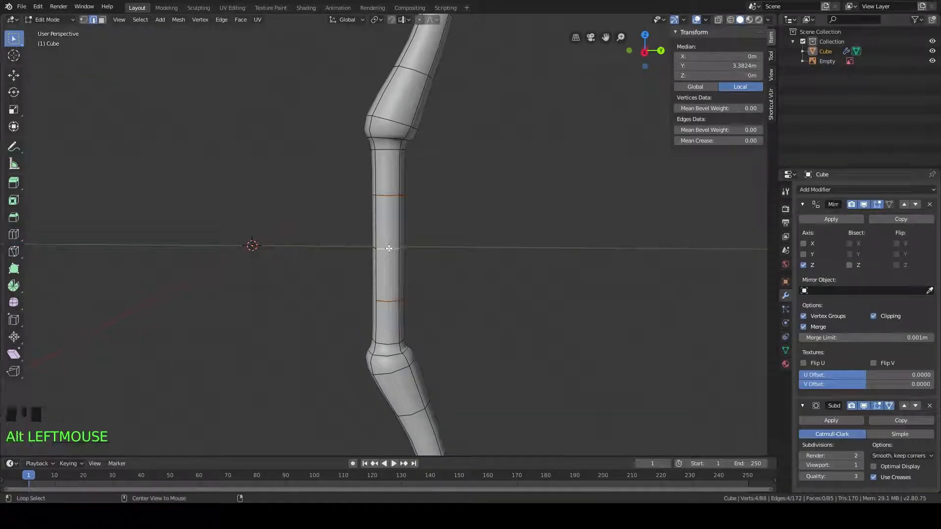
pyautogui.press('s')
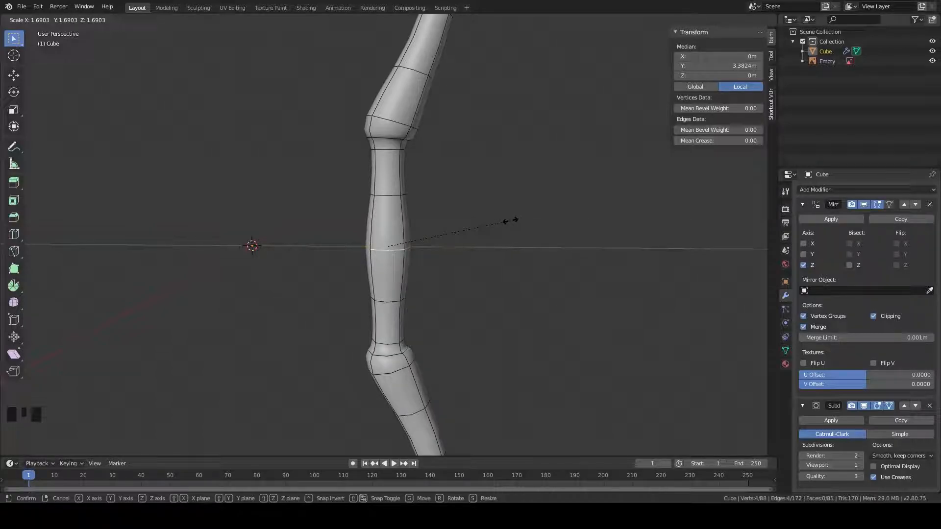
pyautogui.click(510, 220)
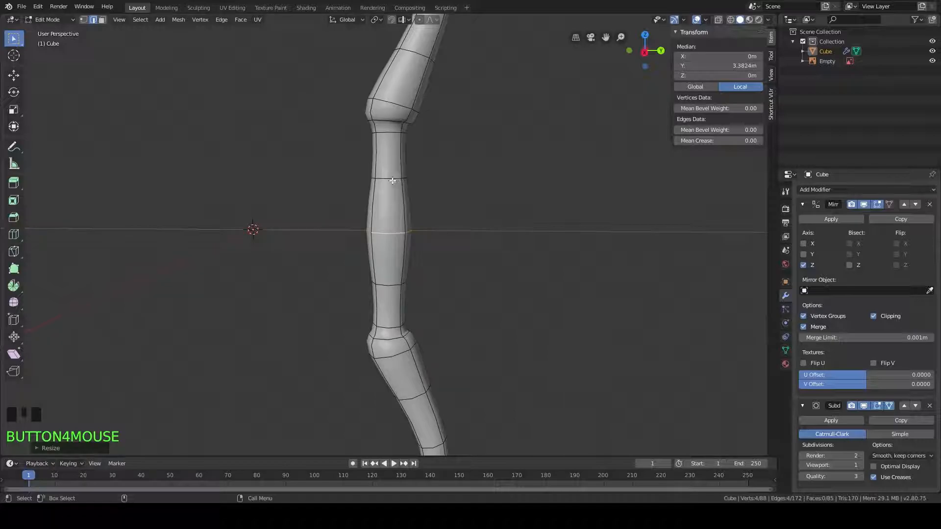
# Step: Select the grip's middle edge loop together with the loop above it, and try sliding their vertices
pyautogui.keyDown('alt'); pyautogui.keyDown('shift'); pyautogui.click(389, 179); pyautogui.keyUp('shift'); pyautogui.keyUp('alt')
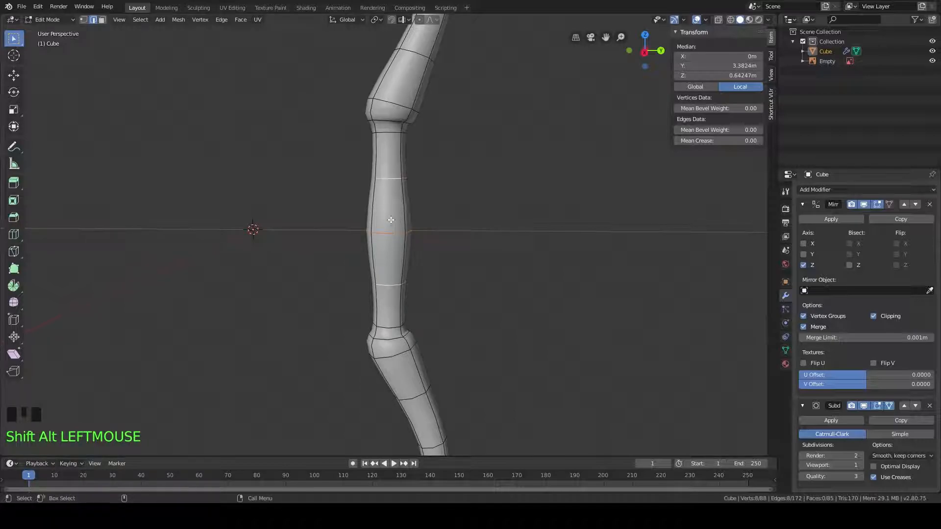
pyautogui.scroll(4, 391, 220)
pyautogui.keyDown('alt'); pyautogui.click(394, 235); pyautogui.keyUp('alt')
pyautogui.moveTo(396, 229)
pyautogui.mouseDown(button='middle')
pyautogui.moveTo(435, 225)
pyautogui.moveTo(383, 230)
pyautogui.moveTo(367, 242)
pyautogui.moveTo(369, 225)
pyautogui.moveTo(405, 216)
pyautogui.moveTo(411, 231)
pyautogui.mouseUp(button='middle')
pyautogui.keyDown('alt'); pyautogui.keyDown('shift'); pyautogui.click(371, 227); pyautogui.keyUp('shift'); pyautogui.keyUp('alt')
pyautogui.scroll(-2, 380, 234)
pyautogui.scroll(-3, 406, 216)
pyautogui.press('ctrl')
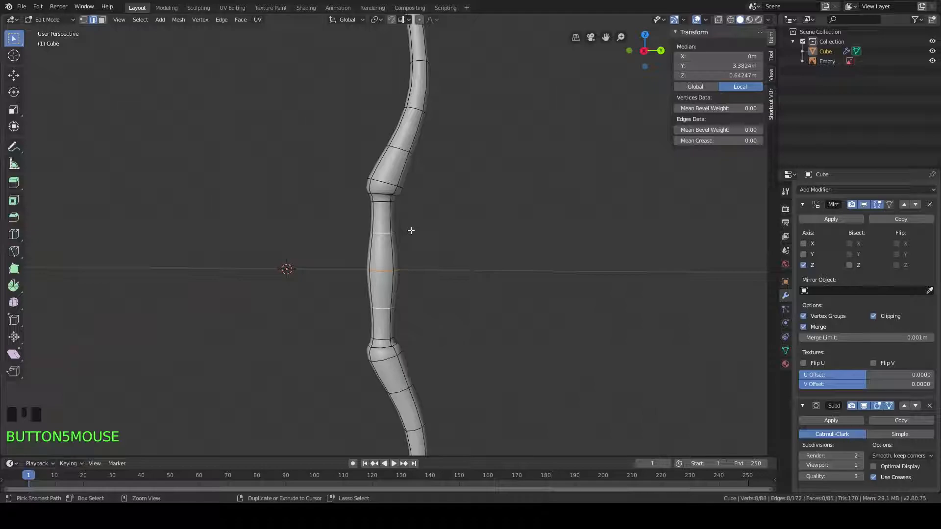
pyautogui.hotkey('ctrl', 'v')
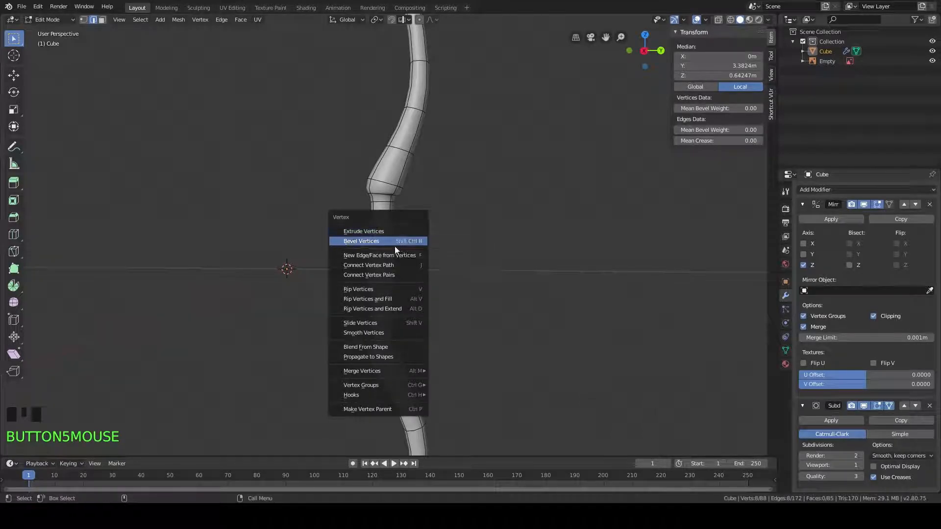
pyautogui.click(414, 323)
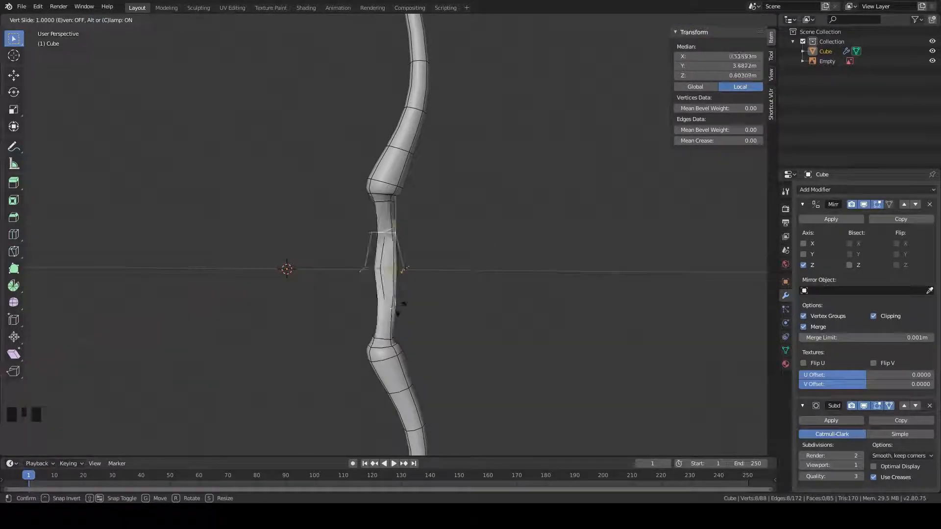
pyautogui.rightClick(432, 276)
pyautogui.scroll(4, 488, 242)
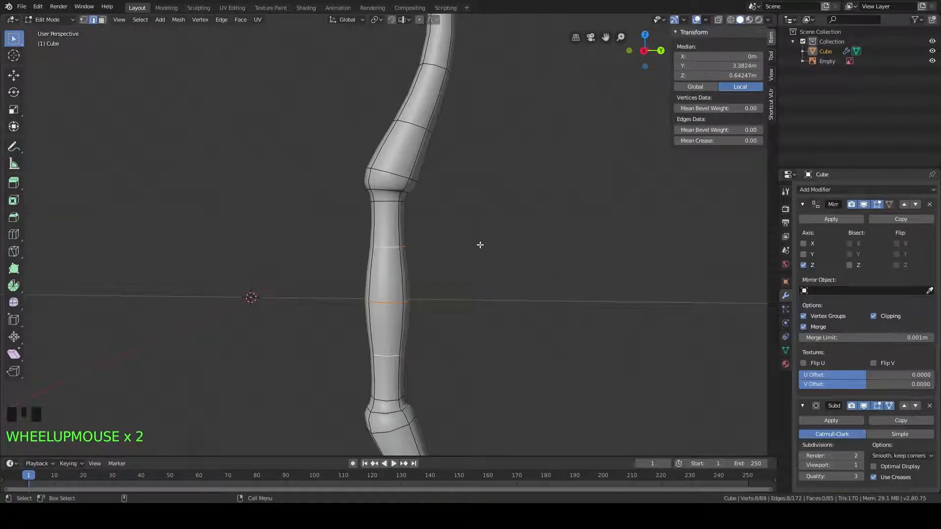
# Step: Try Smooth Vertices on the two selected grip loops, and undo the smoothing
pyautogui.hotkey('ctrl', 'v')
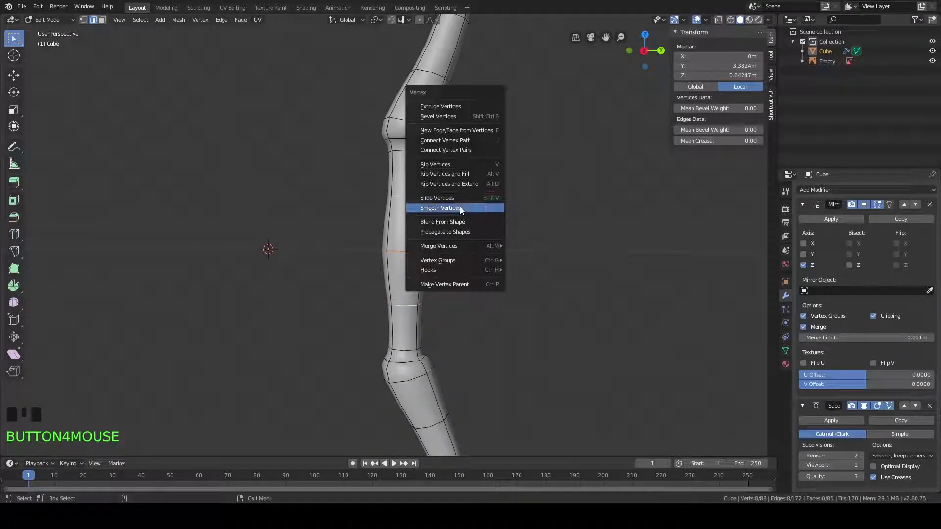
pyautogui.click(472, 212)
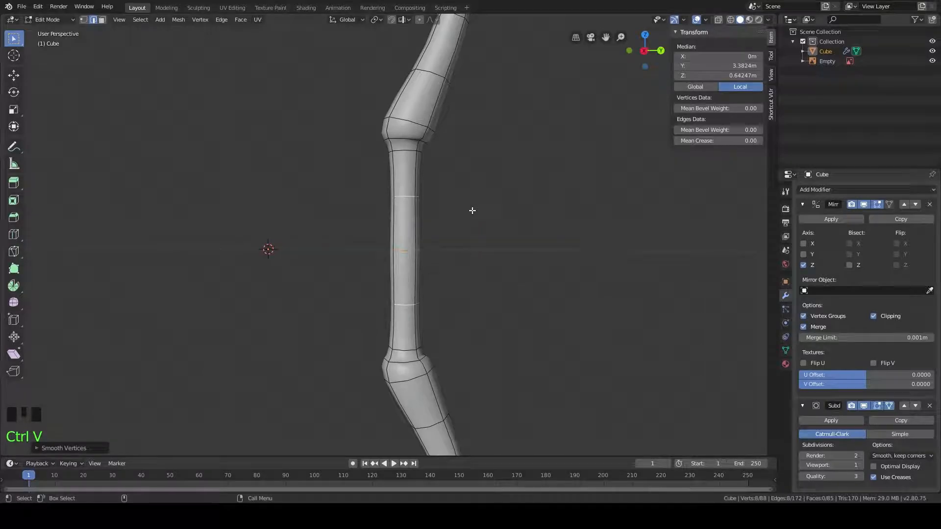
pyautogui.moveTo(510, 229); pyautogui.dragTo(472, 226, button='middle')
pyautogui.scroll(4, 498, 208)
pyautogui.hotkey('ctrl', 'z')
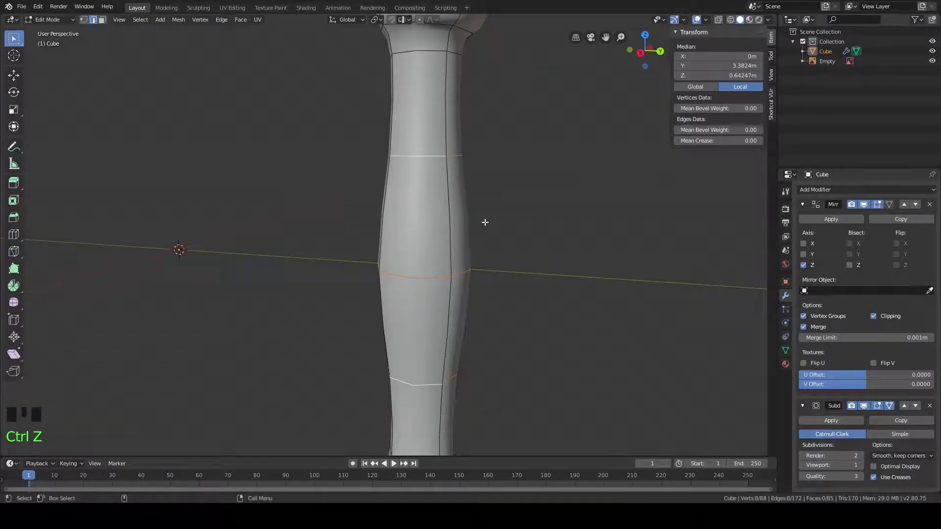
# Step: Select only the grip's middle edge loop and scale it inward slightly to soften the bulge
pyautogui.scroll(-4, 485, 223)
pyautogui.moveTo(528, 254); pyautogui.dragTo(441, 161, button='middle')
pyautogui.scroll(4, 492, 257)
pyautogui.scroll(-8, 492, 257)
pyautogui.scroll(4, 452, 254)
pyautogui.moveTo(439, 267); pyautogui.dragTo(388, 268, button='middle')
pyautogui.keyDown('alt'); pyautogui.click(395, 255); pyautogui.keyUp('alt')
pyautogui.moveTo(456, 252); pyautogui.dragTo(458, 250, button='middle')
pyautogui.press('s')
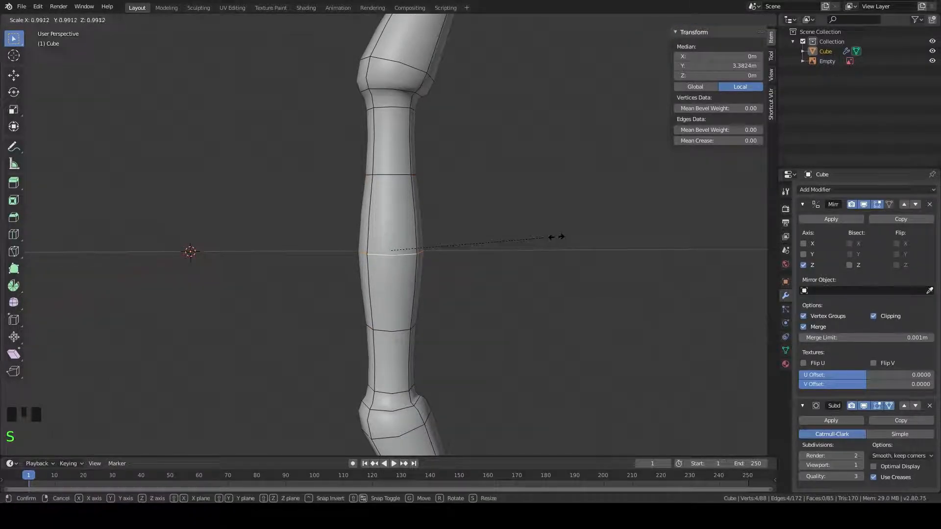
pyautogui.click(539, 239)
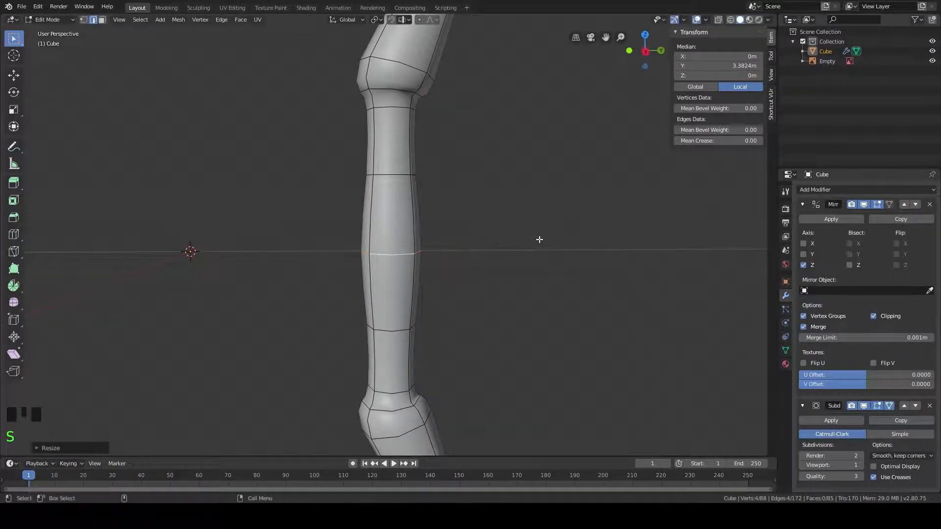
# Step: Look over the reshaped bow and return to Object Mode
pyautogui.moveTo(552, 250); pyautogui.dragTo(487, 194, button='middle')
pyautogui.scroll(-6, 526, 223)
pyautogui.scroll(-5, 514, 244)
pyautogui.scroll(5, 487, 265)
pyautogui.scroll(-7, 433, 231)
pyautogui.moveTo(433, 230)
pyautogui.mouseDown(button='middle')
pyautogui.moveTo(463, 175)
pyautogui.moveTo(547, 188)
pyautogui.moveTo(393, 212)
pyautogui.moveTo(440, 233)
pyautogui.moveTo(418, 237)
pyautogui.mouseUp(button='middle')
pyautogui.press('Tab')
pyautogui.scroll(6, 418, 239)
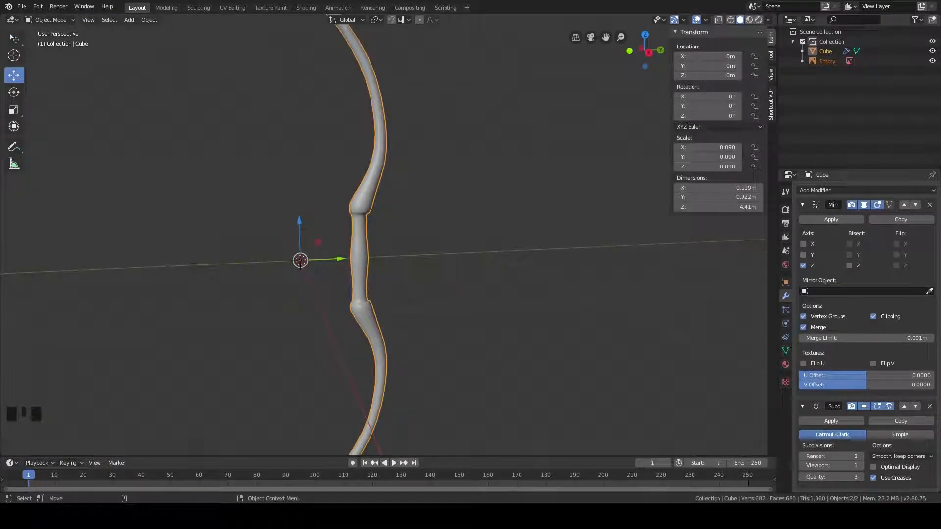
# Step: Inspect the bow's grip, limbs and tips from the side and front for uneven thickness
pyautogui.moveTo(563, 274); pyautogui.dragTo(504, 296, button='middle')
pyautogui.scroll(-3, 504, 297)
pyautogui.moveTo(451, 325); pyautogui.dragTo(492, 285, button='middle')
pyautogui.scroll(6, 509, 320)
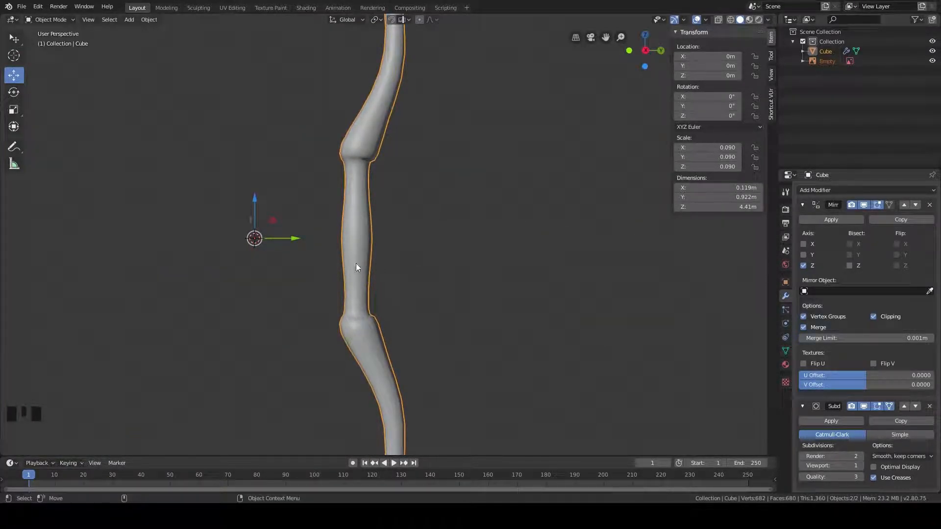
pyautogui.moveTo(381, 183); pyautogui.dragTo(364, 211, button='middle')
pyautogui.scroll(-5, 383, 265)
pyautogui.scroll(2, 377, 294)
pyautogui.moveTo(376, 294); pyautogui.dragTo(388, 234, button='middle')
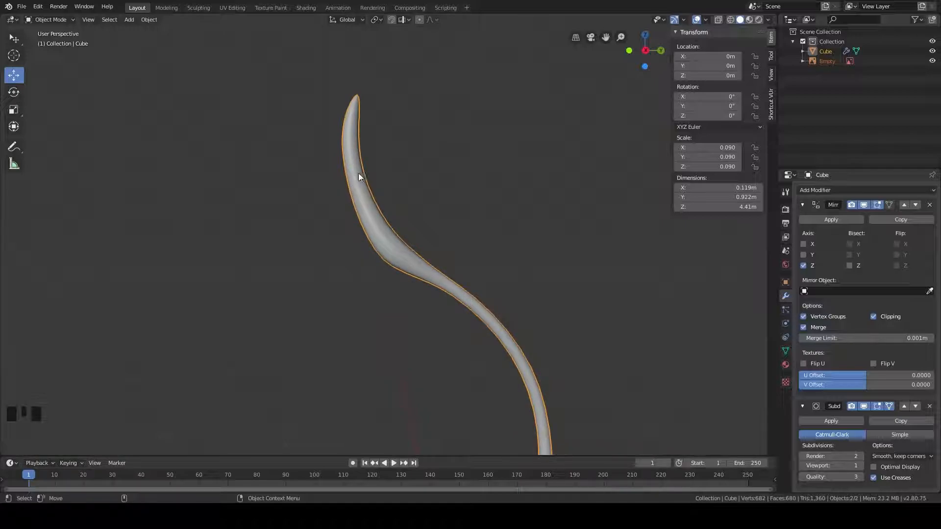
pyautogui.moveTo(386, 219); pyautogui.dragTo(396, 324, button='middle')
pyautogui.scroll(-2, 360, 186)
pyautogui.scroll(3, 373, 308)
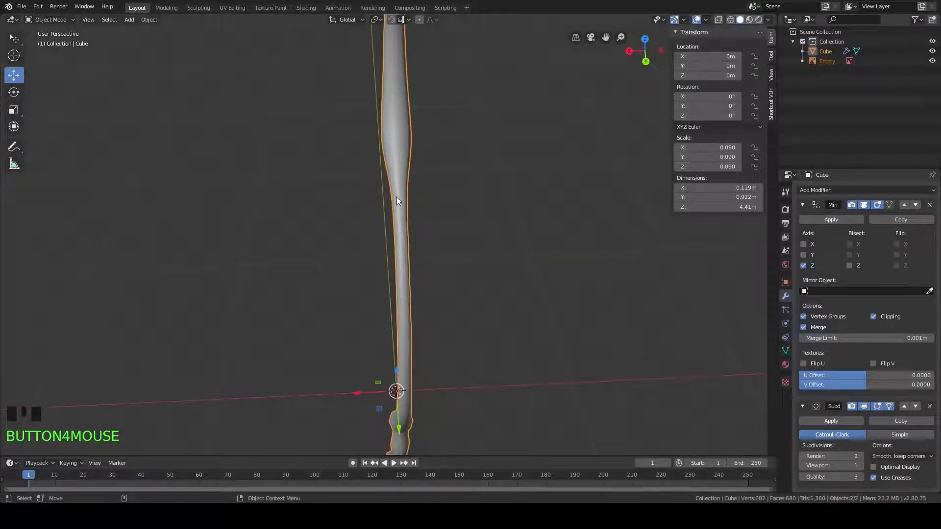
pyautogui.moveTo(402, 249); pyautogui.dragTo(392, 195, button='middle')
pyautogui.scroll(-2, 397, 224)
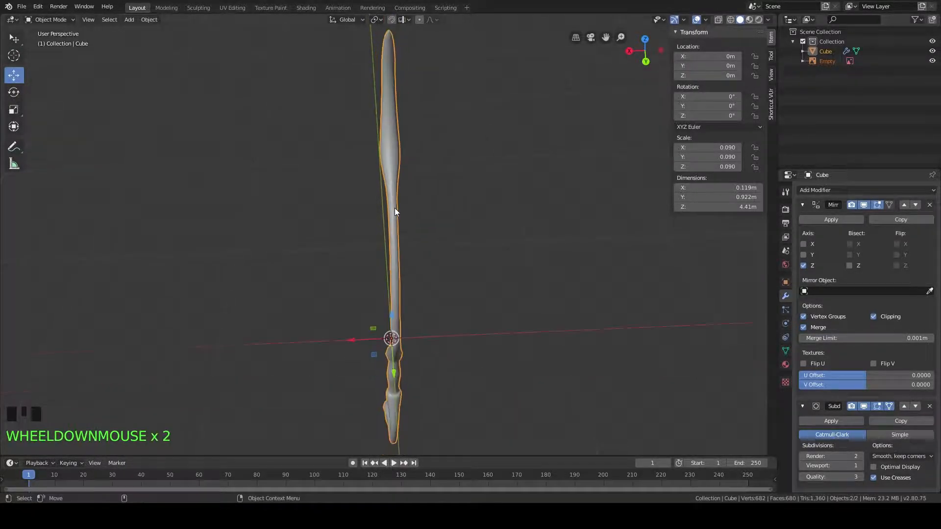
# Step: In Edit Mode, scale up slightly the upper limb's edge loop where the thick section narrows into the thin stretch
pyautogui.press('Tab')
pyautogui.scroll(4, 412, 211)
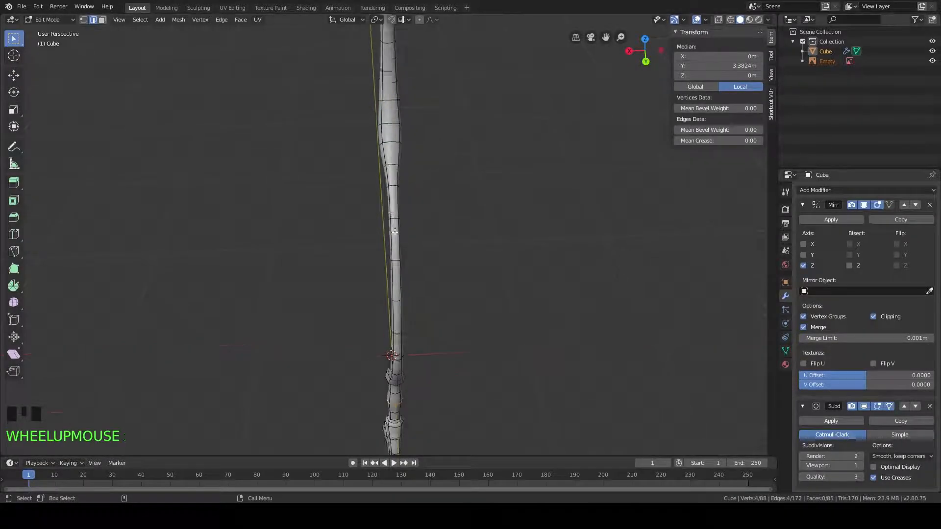
pyautogui.moveTo(410, 158); pyautogui.dragTo(381, 237, button='middle')
pyautogui.keyDown('alt'); pyautogui.click(368, 242); pyautogui.keyUp('alt')
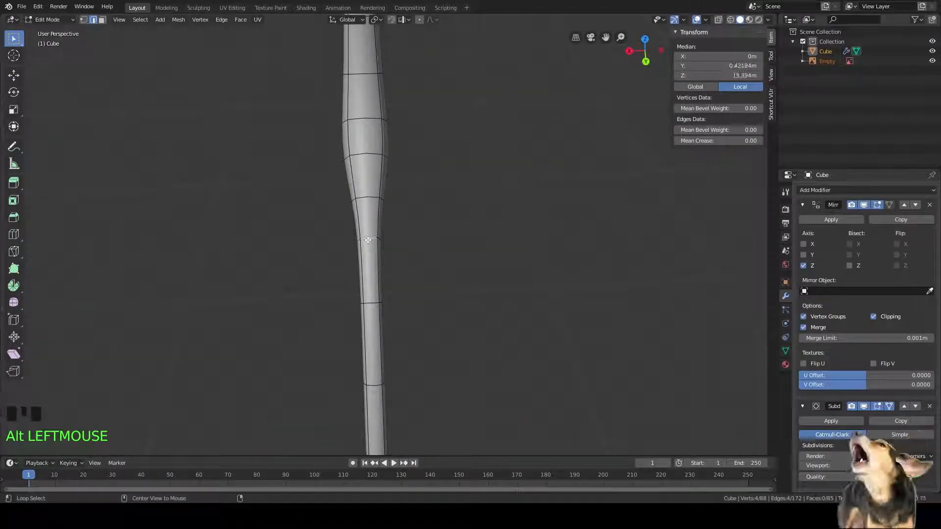
pyautogui.press('s')
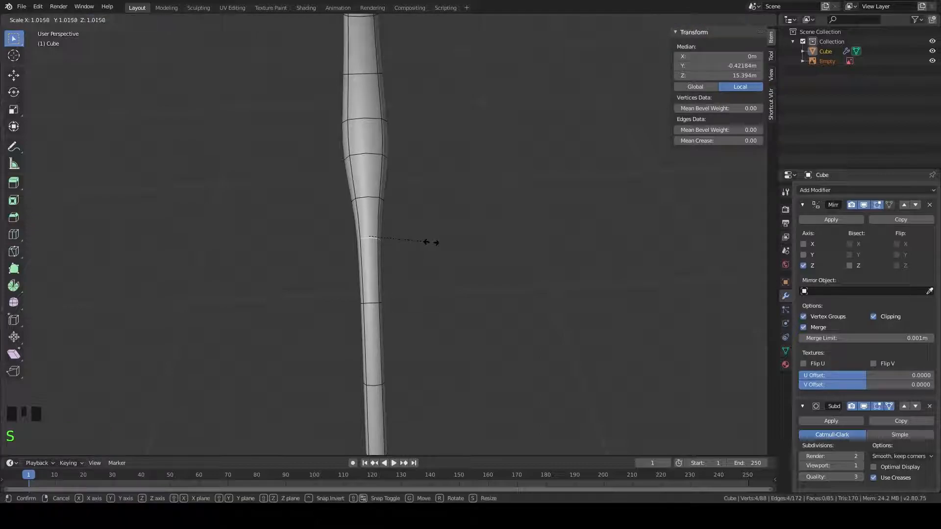
pyautogui.click(450, 239)
pyautogui.moveTo(449, 239); pyautogui.dragTo(427, 229, button='middle')
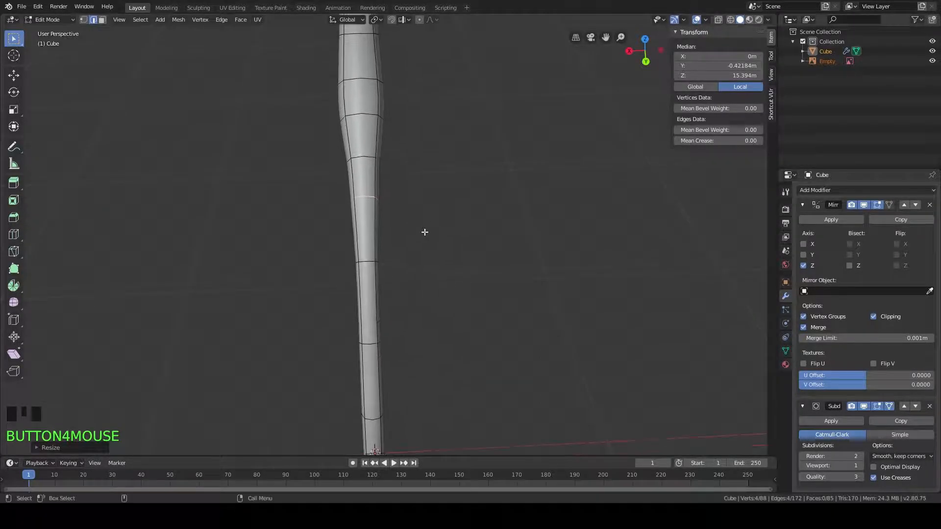
# Step: Scale up slightly the next two edge loops further down the upper limb to even out its taper
pyautogui.keyDown('alt'); pyautogui.click(371, 261); pyautogui.keyUp('alt')
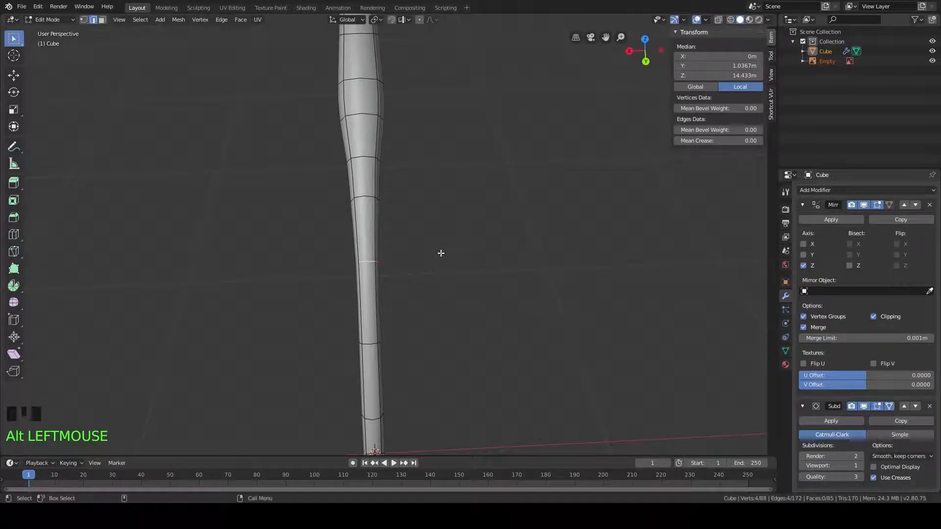
pyautogui.press('s')
pyautogui.click(460, 250)
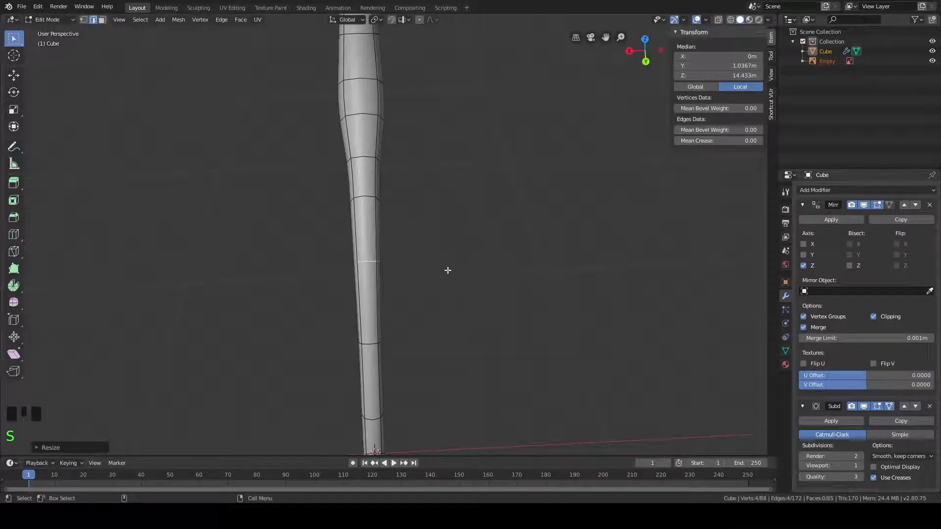
pyautogui.moveTo(447, 269); pyautogui.dragTo(389, 251, button='middle')
pyautogui.keyDown('alt'); pyautogui.click(422, 250); pyautogui.keyUp('alt')
pyautogui.press('s')
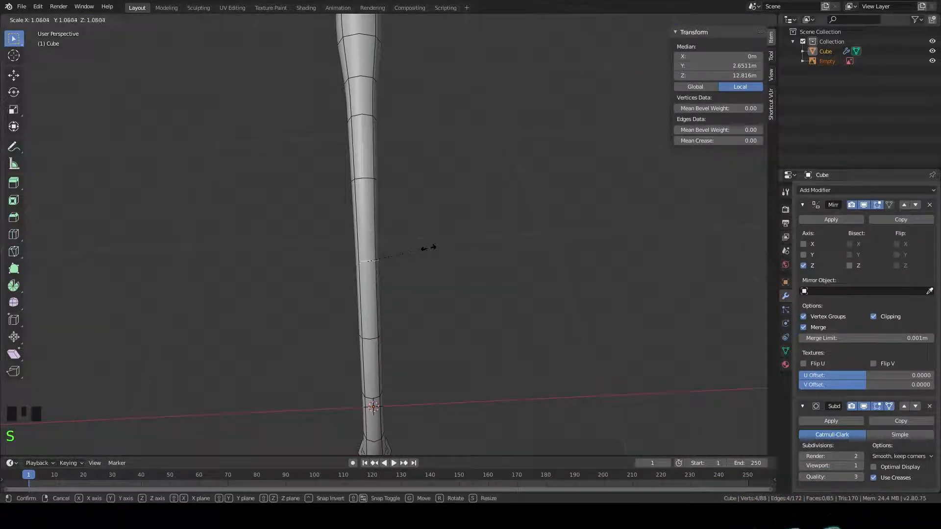
pyautogui.click(431, 247)
# Step: Return to Object Mode and look over the smoothed limb and the grip
pyautogui.moveTo(435, 301)
pyautogui.mouseDown(button='middle')
pyautogui.moveTo(426, 300)
pyautogui.moveTo(433, 292)
pyautogui.mouseUp(button='middle')
pyautogui.scroll(-4, 432, 293)
pyautogui.press('Tab')
pyautogui.moveTo(467, 207); pyautogui.dragTo(416, 211, button='middle')
pyautogui.scroll(6, 416, 210)
pyautogui.moveTo(453, 261); pyautogui.dragTo(424, 274, button='middle')
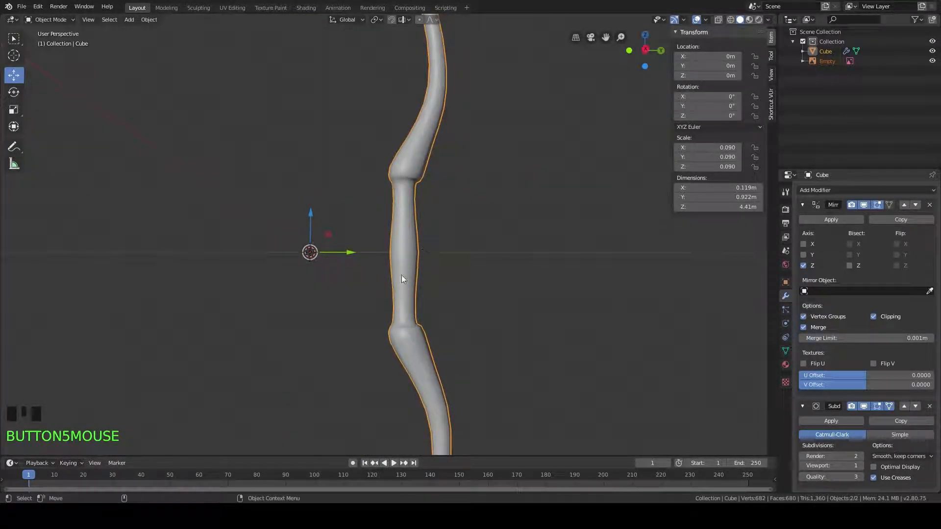
pyautogui.keyDown('shift'); pyautogui.moveTo(393, 226); pyautogui.dragTo(405, 253, button='middle'); pyautogui.keyUp('shift')
pyautogui.press('Tab')
pyautogui.press('Tab')
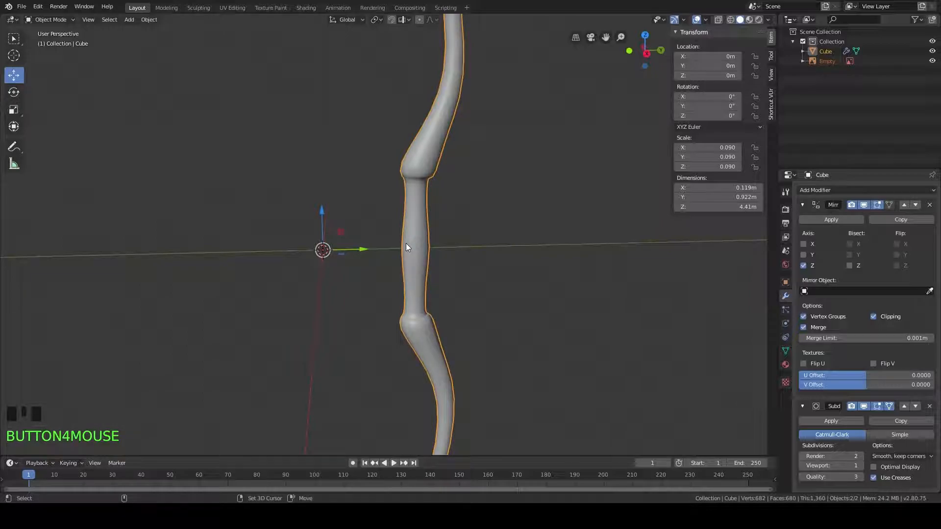
# Step: Add a mesh plane at the origin and set its Y rotation to 90°
pyautogui.hotkey('shift', 'a')
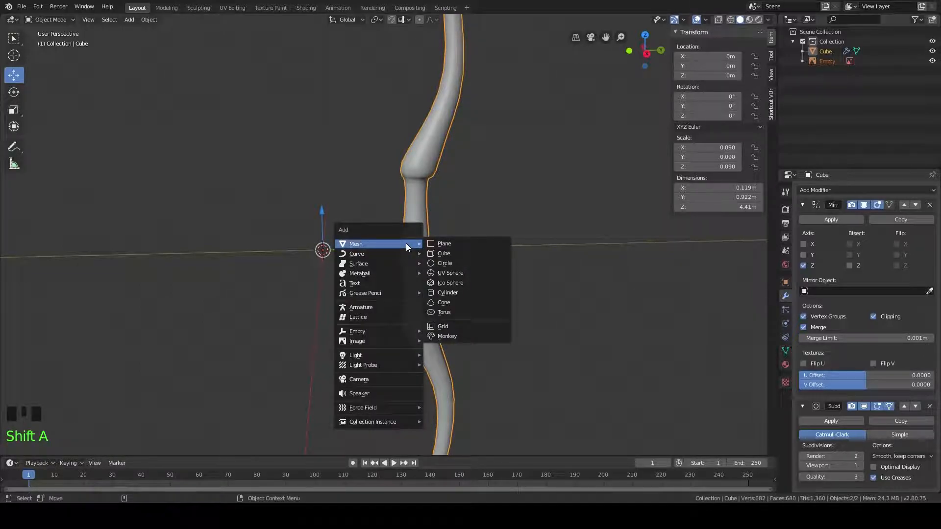
pyautogui.click(448, 243)
pyautogui.scroll(-2, 436, 220)
pyautogui.scroll(-1, 435, 245)
pyautogui.moveTo(434, 245)
pyautogui.mouseDown(button='middle')
pyautogui.moveTo(430, 234)
pyautogui.moveTo(435, 247)
pyautogui.mouseUp(button='middle')
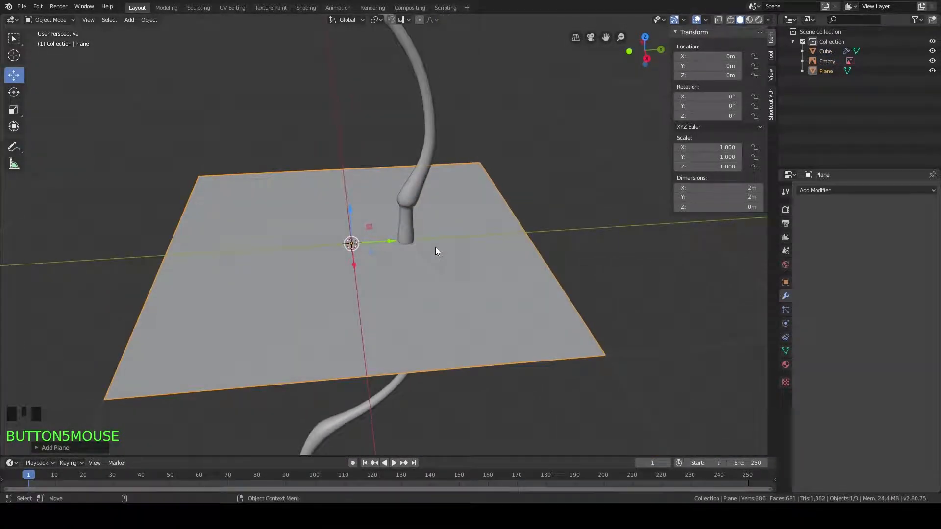
pyautogui.click(720, 109)
pyautogui.write('90')
pyautogui.press('Return')
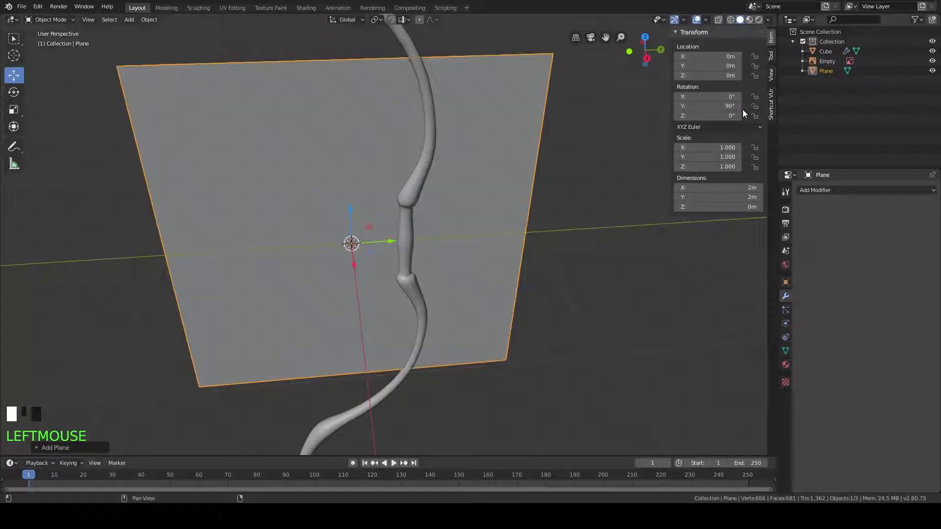
# Step: Shrink the plane uniformly to a scale of about 0.057
pyautogui.scroll(-4, 566, 234)
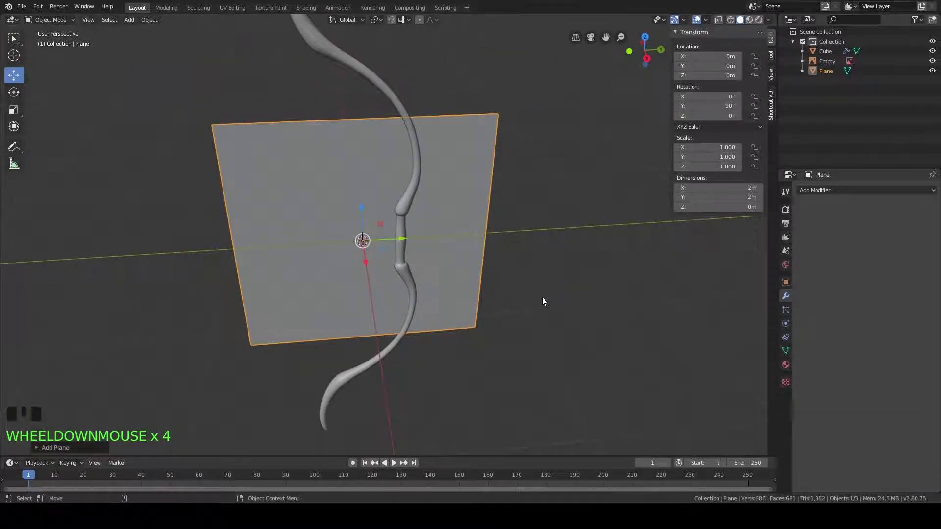
pyautogui.moveTo(542, 297); pyautogui.dragTo(523, 254, button='middle')
pyautogui.press('s')
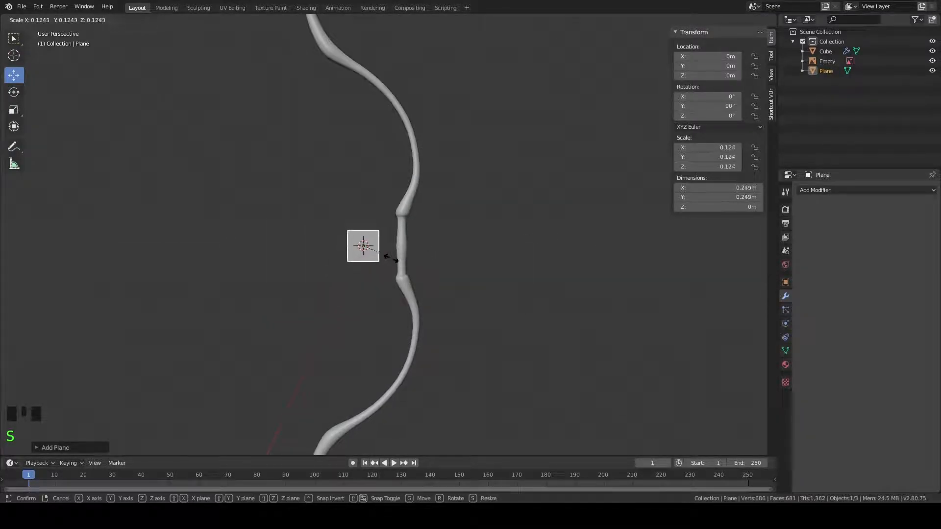
pyautogui.click(371, 250)
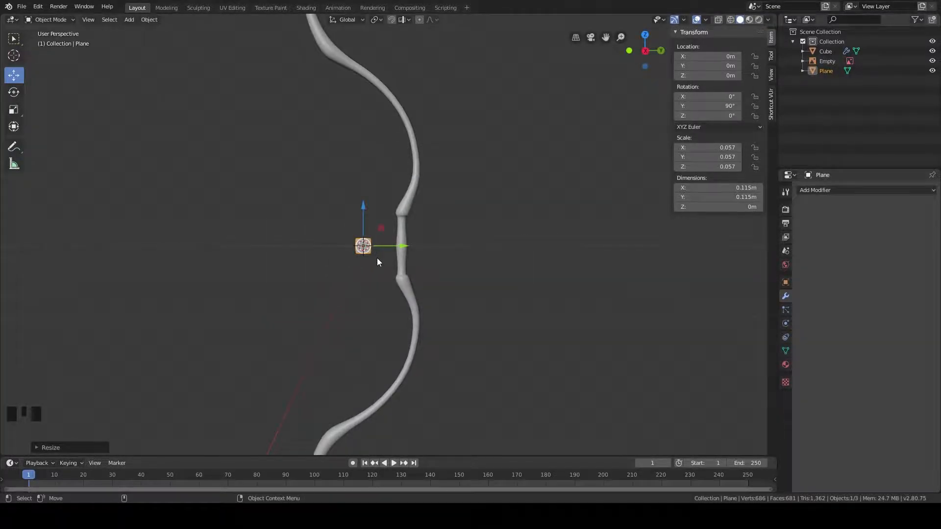
# Step: Move the plane along the Y axis to about 0.30 m, centring it on the grip
pyautogui.scroll(7, 377, 257)
pyautogui.keyDown('shift'); pyautogui.moveTo(379, 258); pyautogui.dragTo(424, 208, button='middle'); pyautogui.keyUp('shift')
pyautogui.moveTo(394, 218); pyautogui.dragTo(521, 211)
pyautogui.keyDown('shift'); pyautogui.moveTo(565, 225); pyautogui.dragTo(414, 242, button='middle'); pyautogui.keyUp('shift')
pyautogui.scroll(3, 470, 225)
pyautogui.scroll(-1, 412, 242)
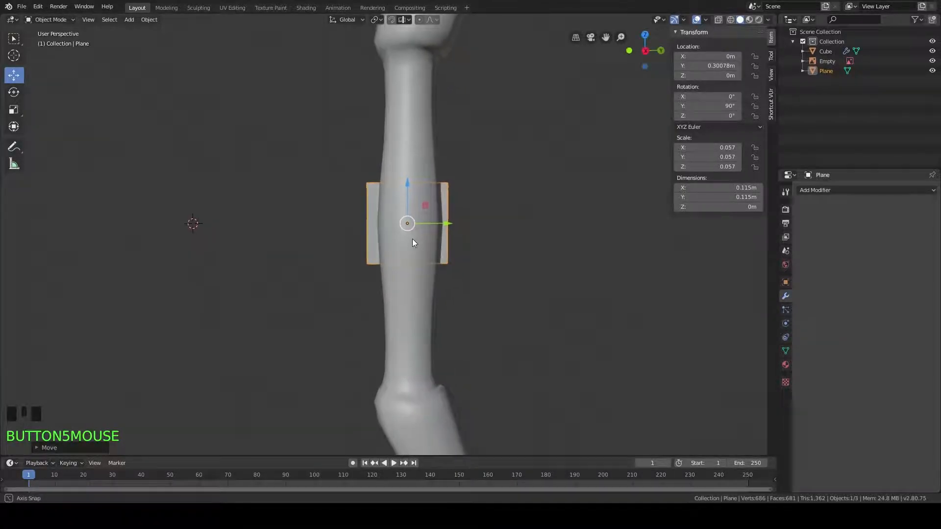
# Step: Enlarge the plane to about 0.152 m wide, and shorten it along global Z to about 0.09 m tall
pyautogui.press('s')
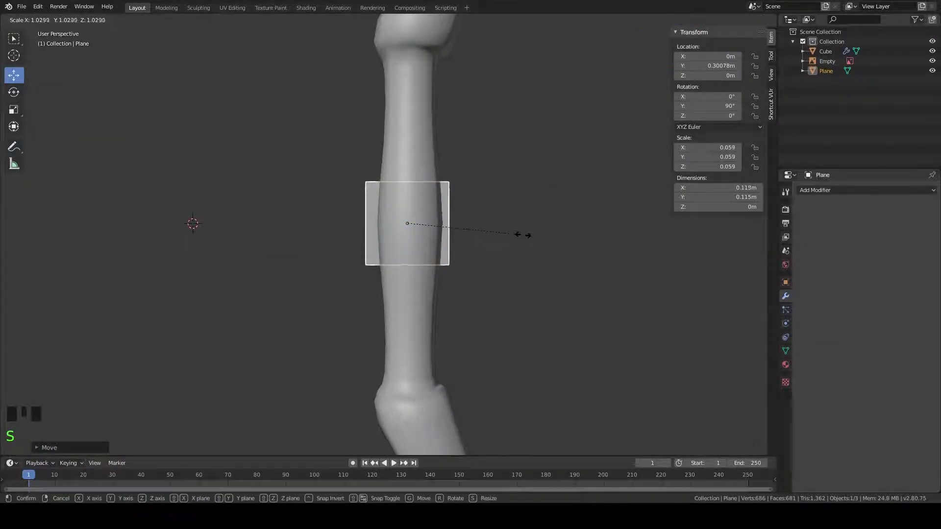
pyautogui.click(558, 226)
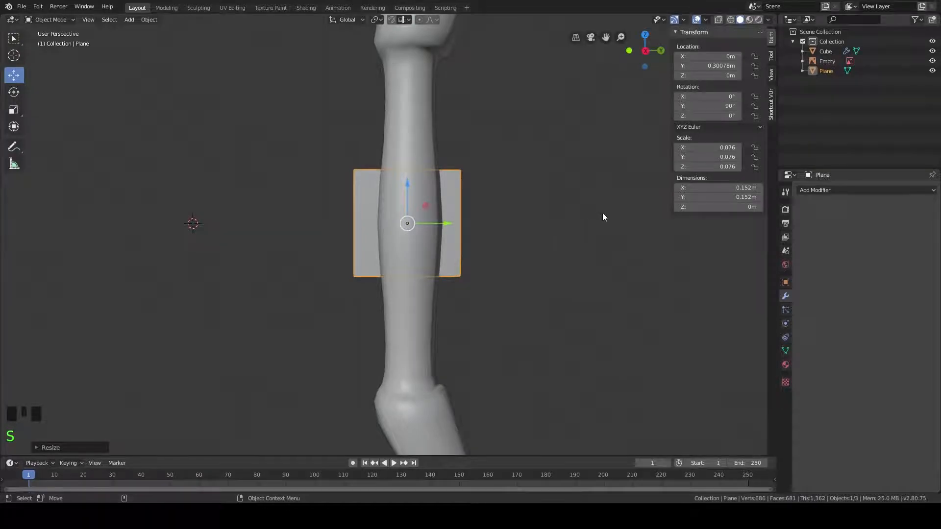
pyautogui.press('s')
pyautogui.press('z')
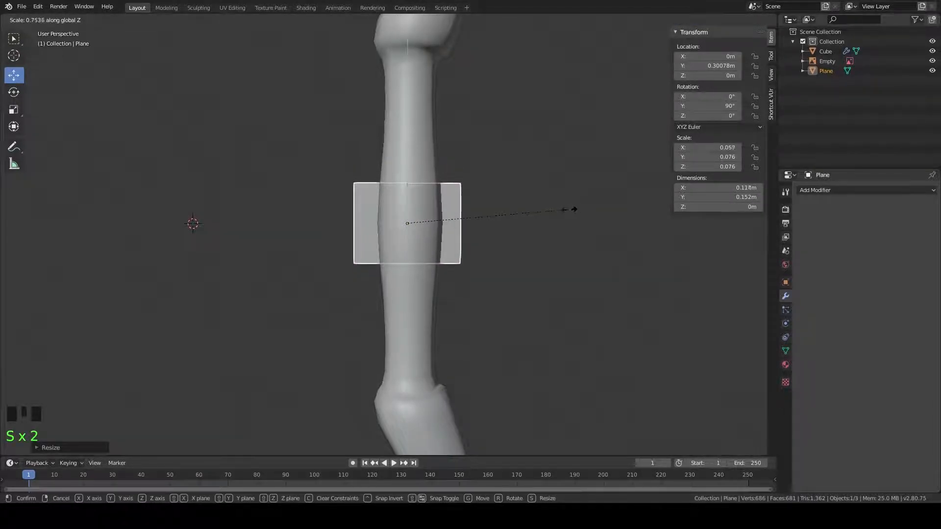
pyautogui.click(537, 213)
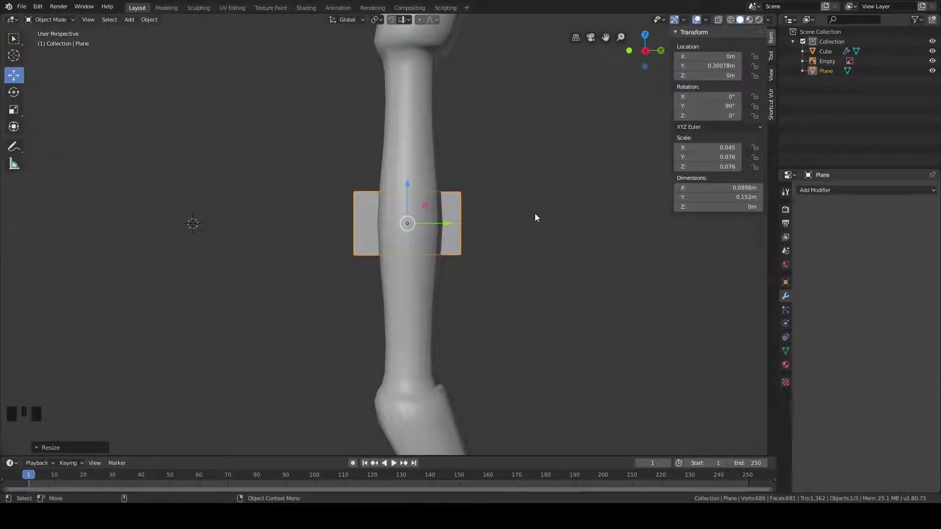
# Step: In Edit Mode, delete three of the plane's edges, keeping only the vertical edge on the grip's string side
pyautogui.press('Tab')
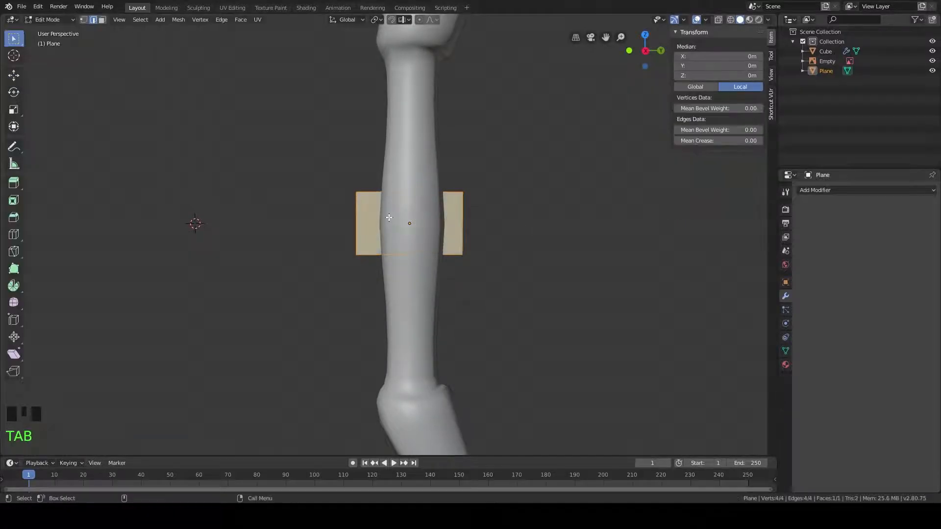
pyautogui.click(449, 195)
pyautogui.keyDown('shift'); pyautogui.click(463, 212); pyautogui.keyUp('shift')
pyautogui.keyDown('shift'); pyautogui.click(451, 254); pyautogui.keyUp('shift')
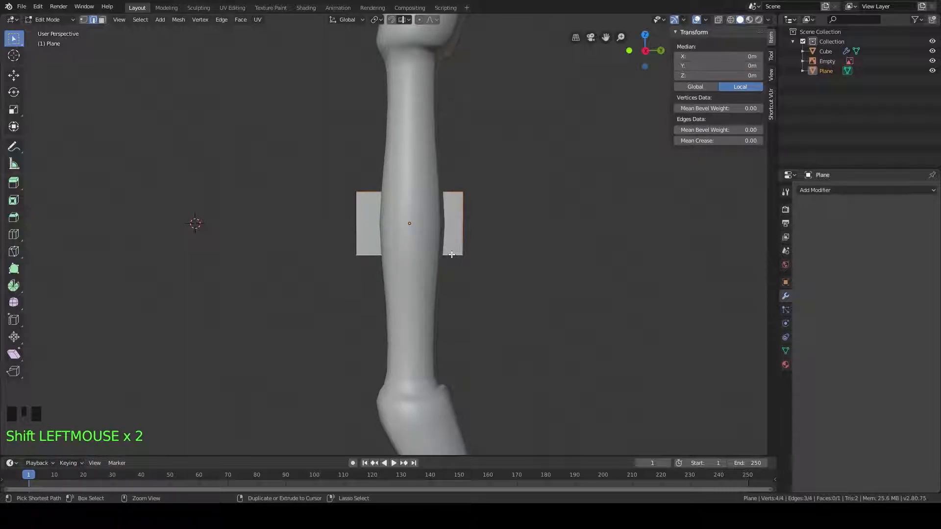
pyautogui.hotkey('ctrl', 'x')
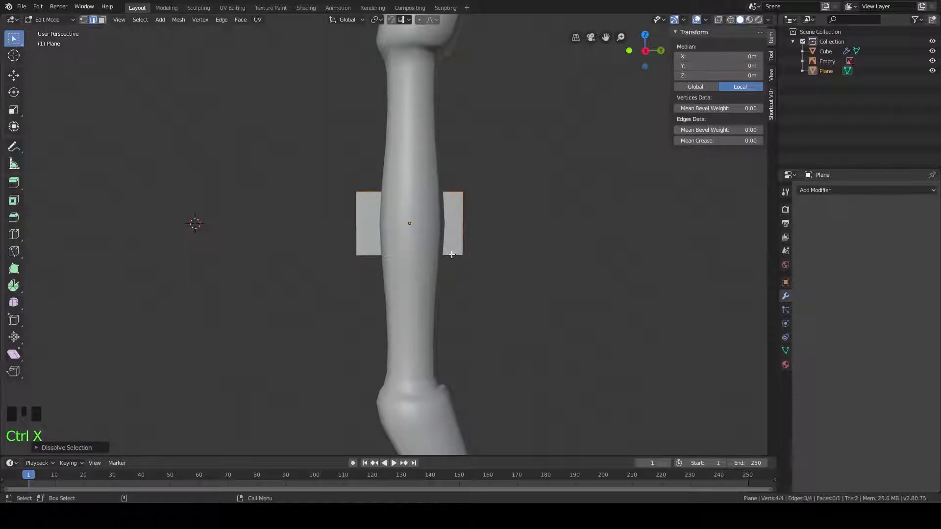
pyautogui.press('x')
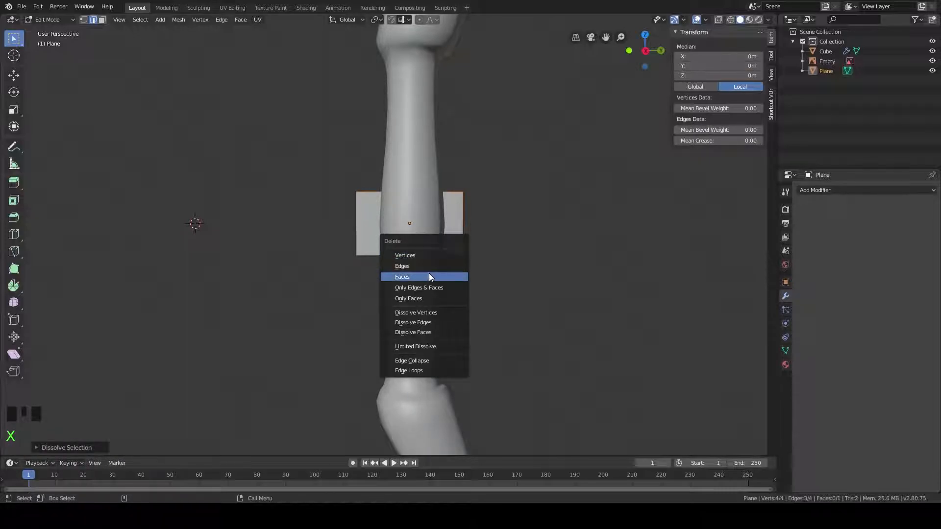
pyautogui.click(432, 267)
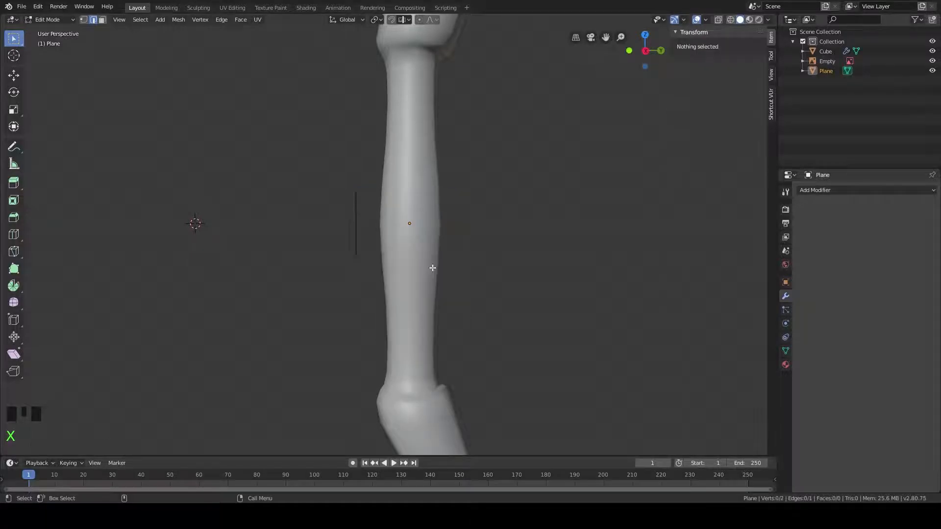
# Step: Return to Object Mode and lower the remaining edge along Z to about -0.16 m, beside the grip's lower end
pyautogui.click(357, 225)
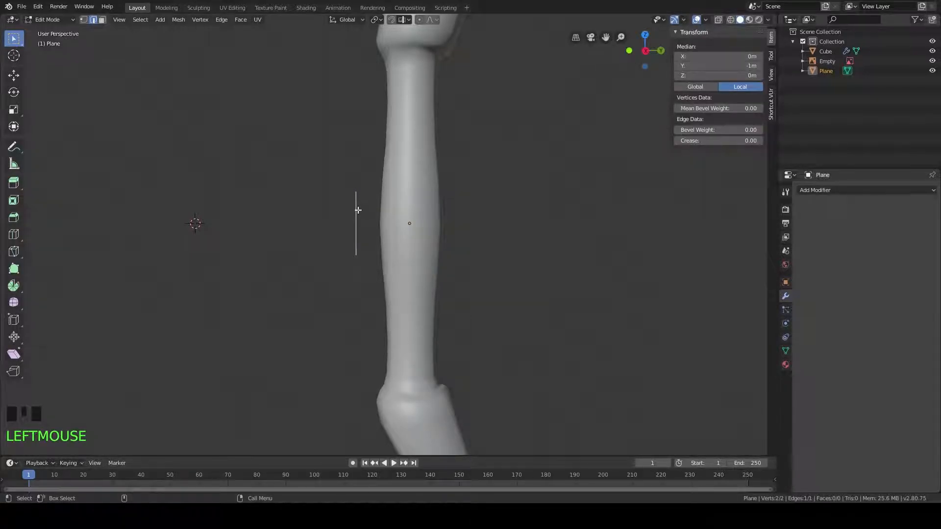
pyautogui.moveTo(417, 238)
pyautogui.keyDown('shift'); pyautogui.mouseDown(button='middle')
pyautogui.moveTo(415, 195)
pyautogui.moveTo(414, 224)
pyautogui.mouseUp(button='middle'); pyautogui.keyUp('shift')
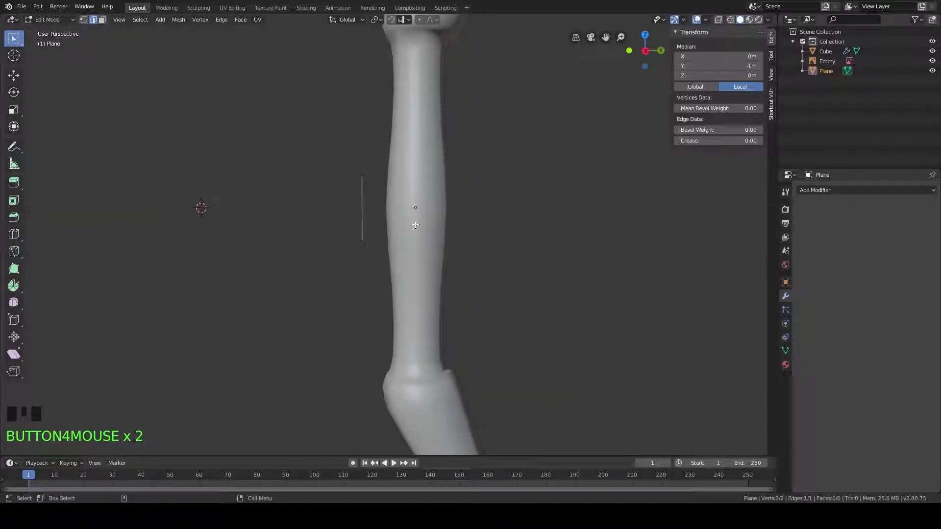
pyautogui.press('Tab')
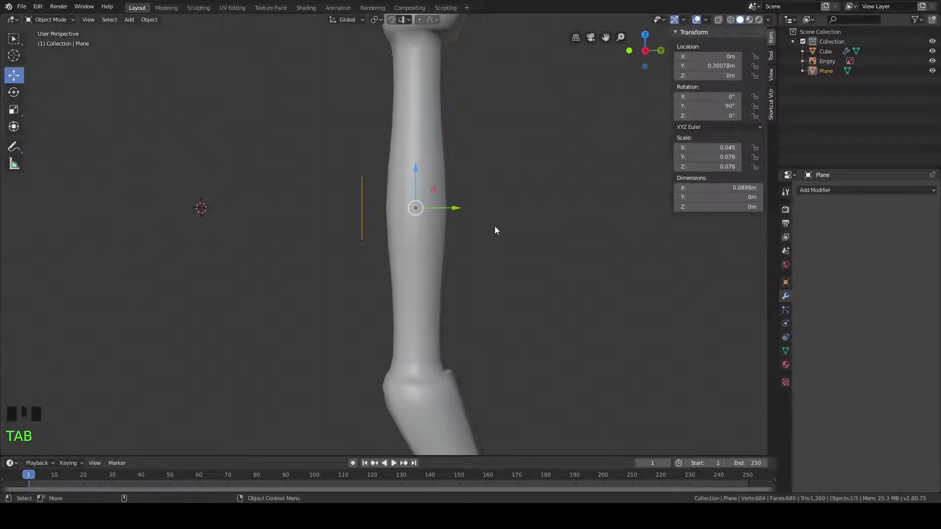
pyautogui.moveTo(416, 170); pyautogui.dragTo(422, 289)
pyautogui.scroll(1, 422, 231)
pyautogui.scroll(-4, 417, 233)
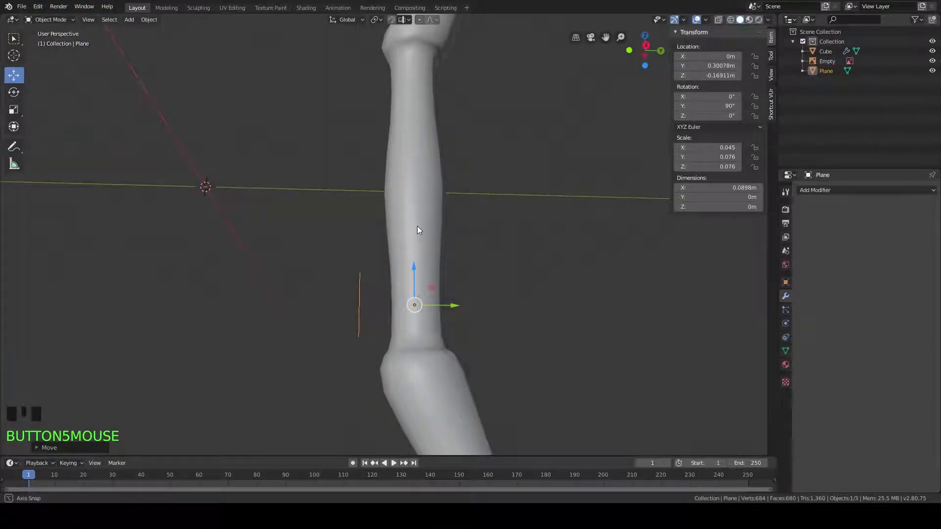
pyautogui.moveTo(416, 243); pyautogui.dragTo(413, 243)
pyautogui.scroll(1, 414, 243)
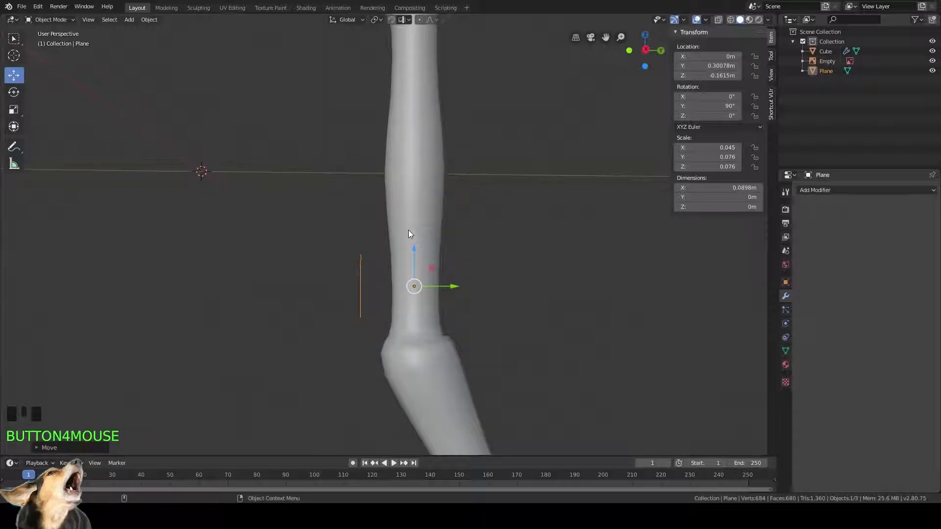
pyautogui.scroll(-2, 408, 227)
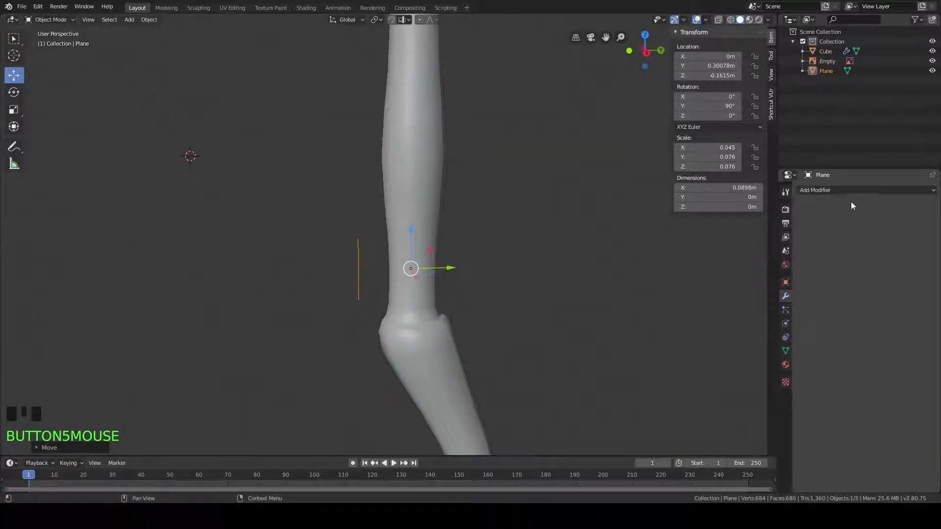
# Step: Add a Screw modifier to the edge beside the grip and set its axis to X, forming a ring around the grip
pyautogui.click(857, 190)
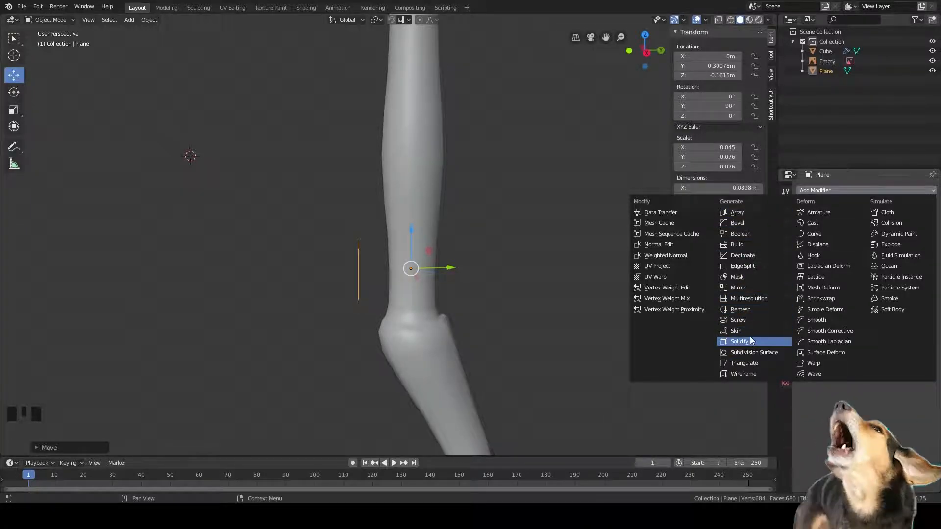
pyautogui.click(738, 320)
pyautogui.moveTo(477, 276); pyautogui.dragTo(457, 285, button='middle')
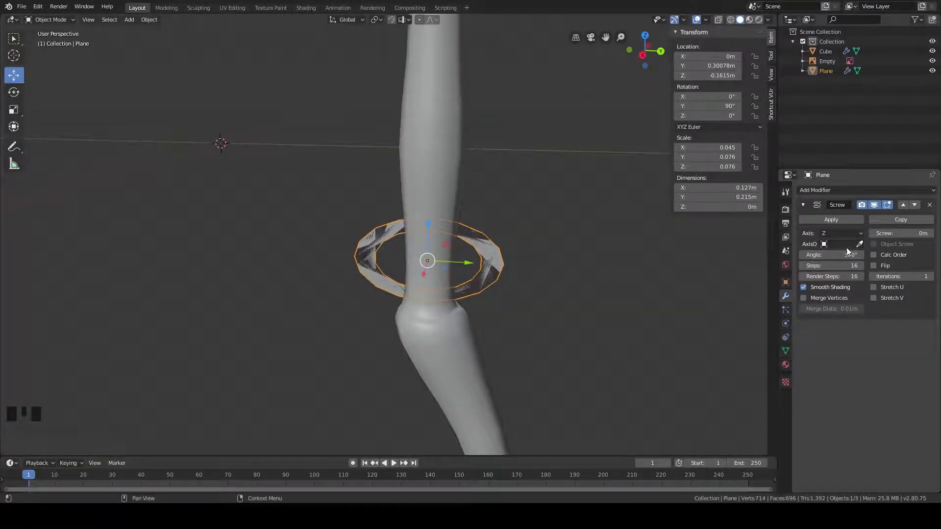
pyautogui.click(855, 233)
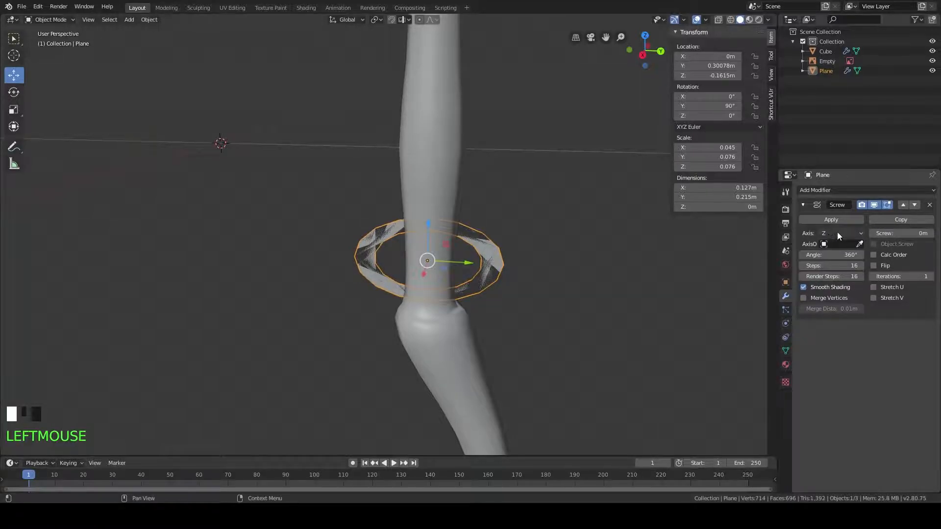
pyautogui.click(837, 231)
pyautogui.click(837, 245)
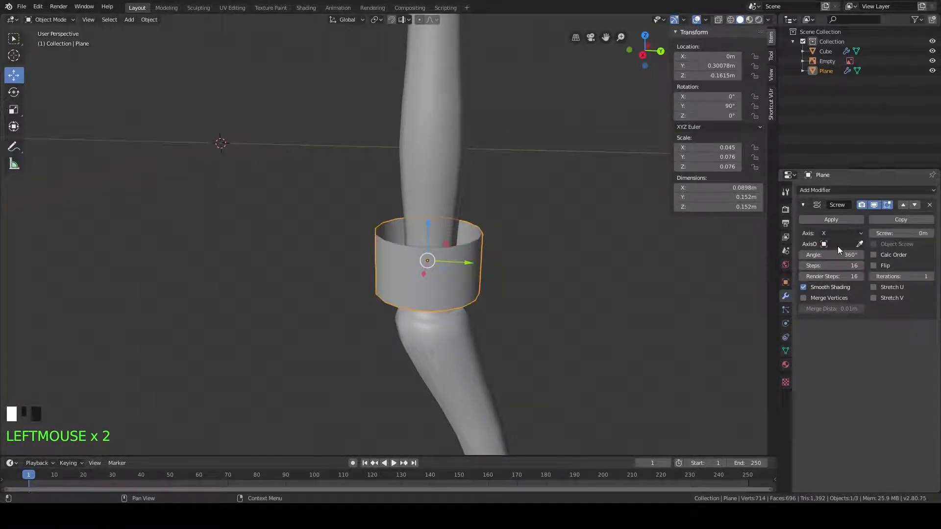
# Step: Set the Screw modifier's screw offset to -1.4 m so the band climbs around the grip as a spiral
pyautogui.moveTo(490, 296); pyautogui.dragTo(572, 269, button='middle')
pyautogui.scroll(-3, 484, 273)
pyautogui.scroll(3, 483, 270)
pyautogui.click(930, 234)
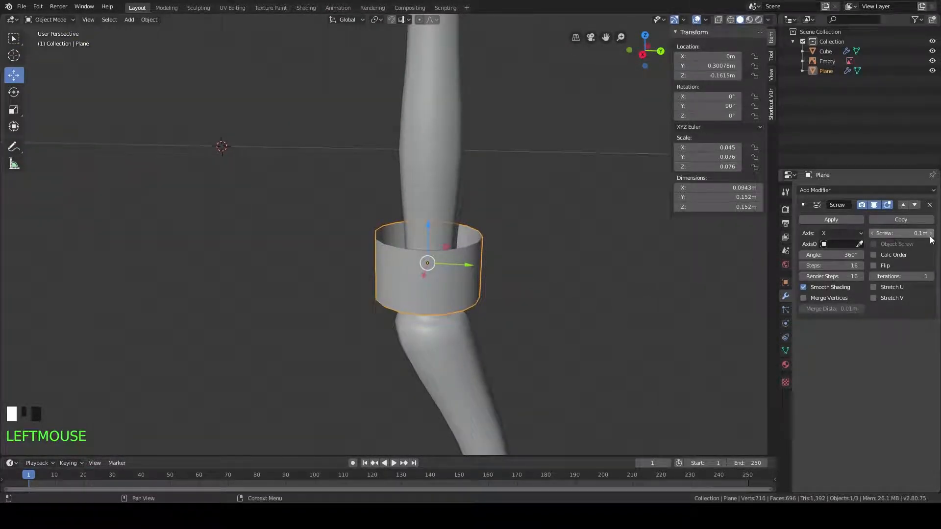
pyautogui.click(874, 233)
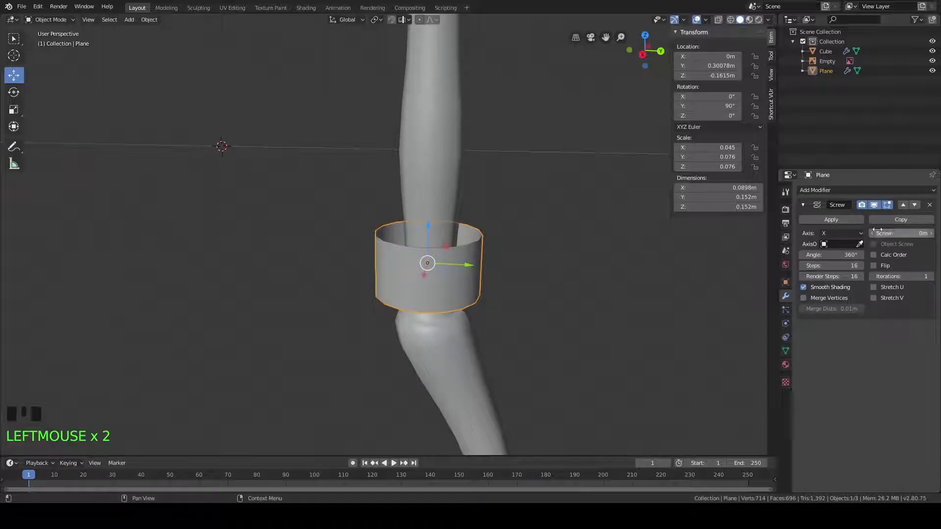
pyautogui.click(872, 233)
pyautogui.click(873, 234)
pyautogui.click(873, 235)
pyautogui.click(873, 234)
pyautogui.click(873, 235)
pyautogui.click(873, 235)
pyautogui.click(874, 235)
pyautogui.click(873, 234)
pyautogui.moveTo(588, 261); pyautogui.dragTo(490, 255, button='middle')
pyautogui.scroll(4, 469, 271)
pyautogui.scroll(-3, 523, 237)
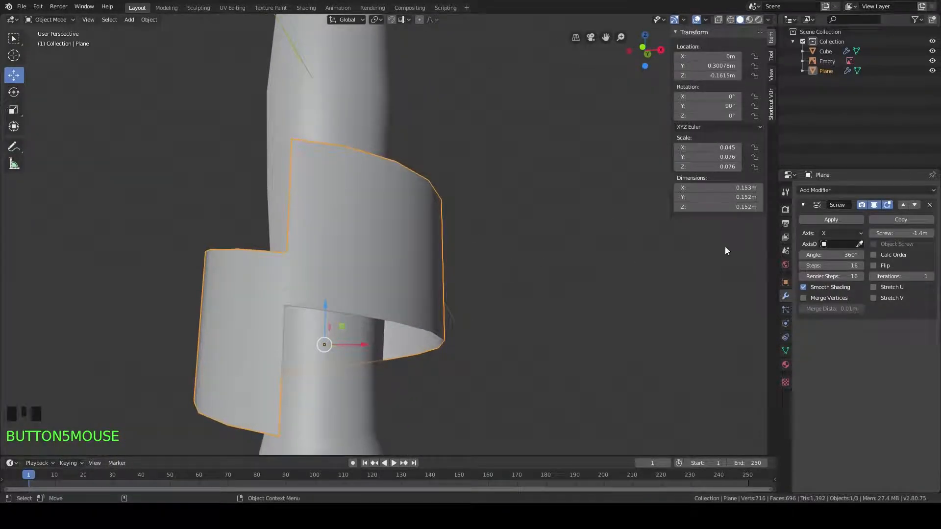
pyautogui.click(870, 236)
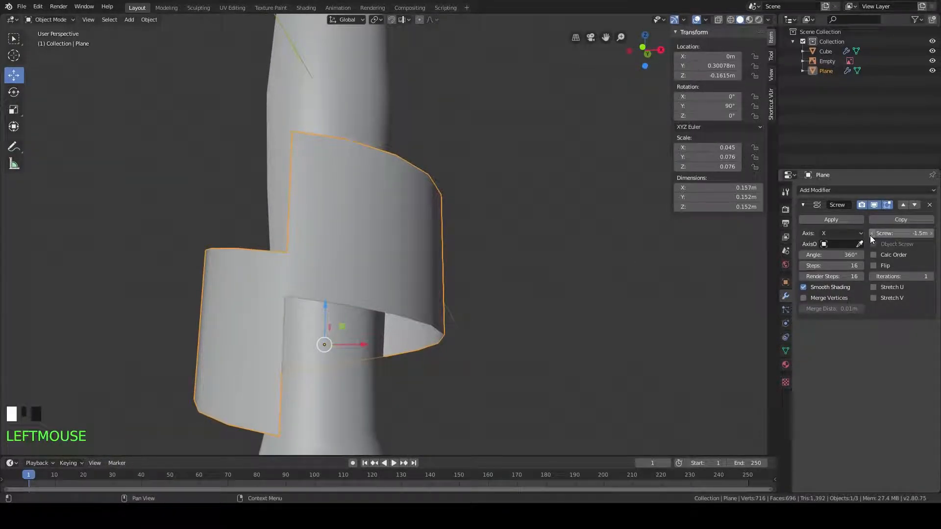
pyautogui.click(932, 235)
# Step: Set the Screw modifier to 5 iterations to extend the spiral band up along the grip
pyautogui.moveTo(688, 275); pyautogui.dragTo(553, 280, button='middle')
pyautogui.scroll(-3, 579, 290)
pyautogui.scroll(-3, 573, 264)
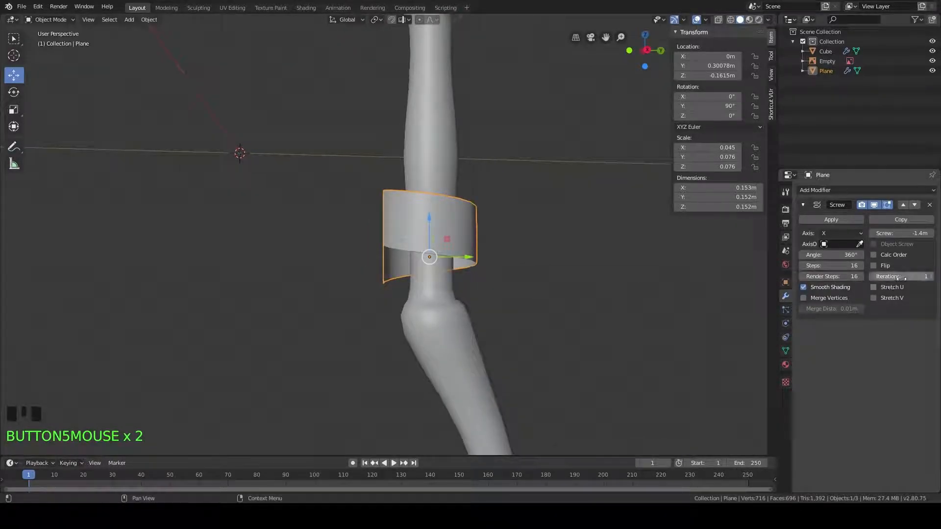
pyautogui.click(932, 277)
pyautogui.click(932, 278)
pyautogui.click(932, 277)
pyautogui.click(933, 278)
pyautogui.keyDown('shift'); pyautogui.moveTo(444, 203); pyautogui.dragTo(442, 242, button='middle'); pyautogui.keyUp('shift')
pyautogui.click(932, 277)
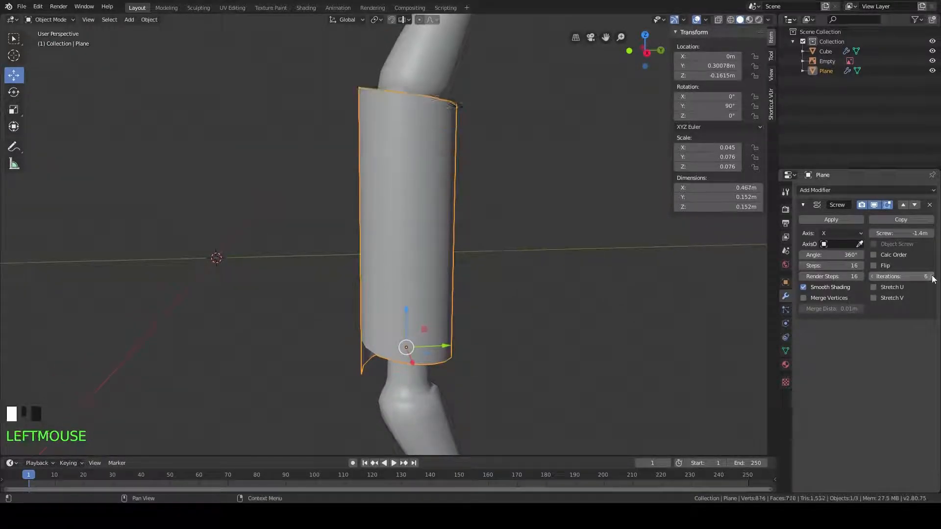
pyautogui.click(873, 276)
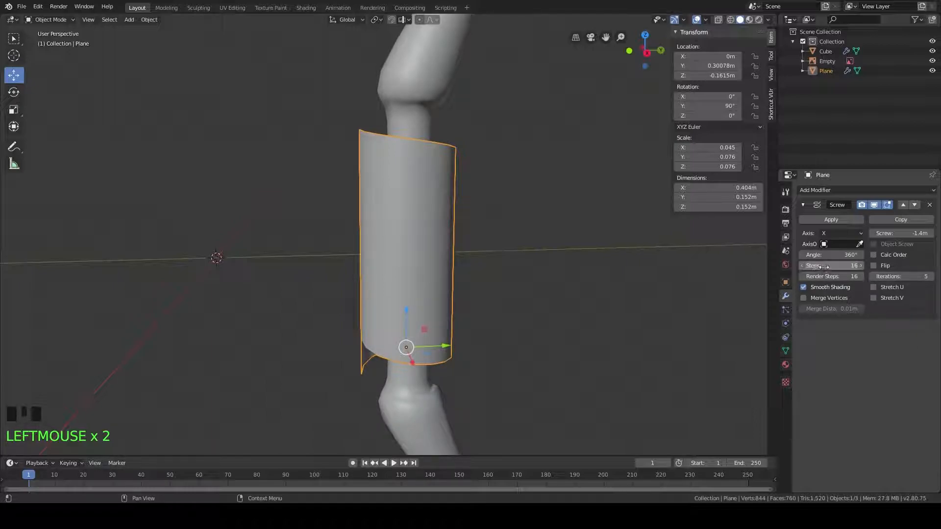
# Step: Reduce the Screw modifier's steps and render steps to 8 each
pyautogui.click(802, 266)
pyautogui.click(802, 266)
pyautogui.click(802, 266)
pyautogui.click(801, 265)
pyautogui.click(802, 266)
pyautogui.click(802, 266)
pyautogui.click(802, 266)
pyautogui.click(802, 266)
pyautogui.click(801, 277)
pyautogui.click(801, 277)
pyautogui.doubleClick(801, 277)
pyautogui.doubleClick(801, 277)
pyautogui.click(800, 277)
pyautogui.doubleClick(801, 277)
pyautogui.click(801, 277)
pyautogui.click(800, 276)
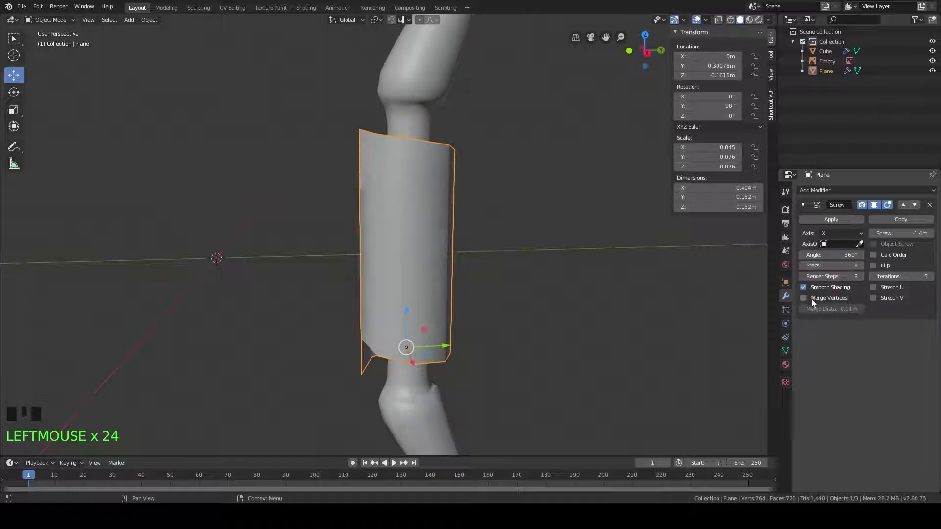
# Step: Add a Shrinkwrap modifier to the spiral band and target the Cube object, wrapping the band onto the grip
pyautogui.moveTo(517, 326); pyautogui.dragTo(518, 301, button='middle')
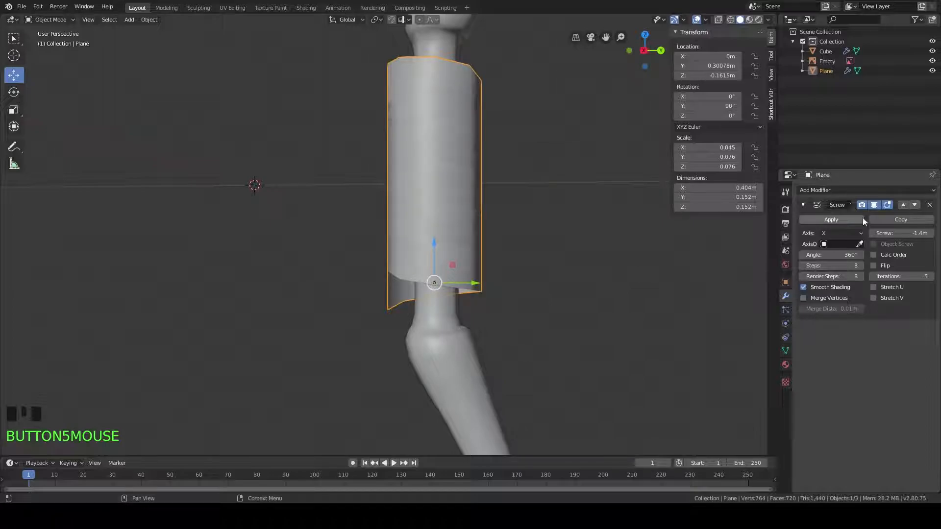
pyautogui.click(882, 193)
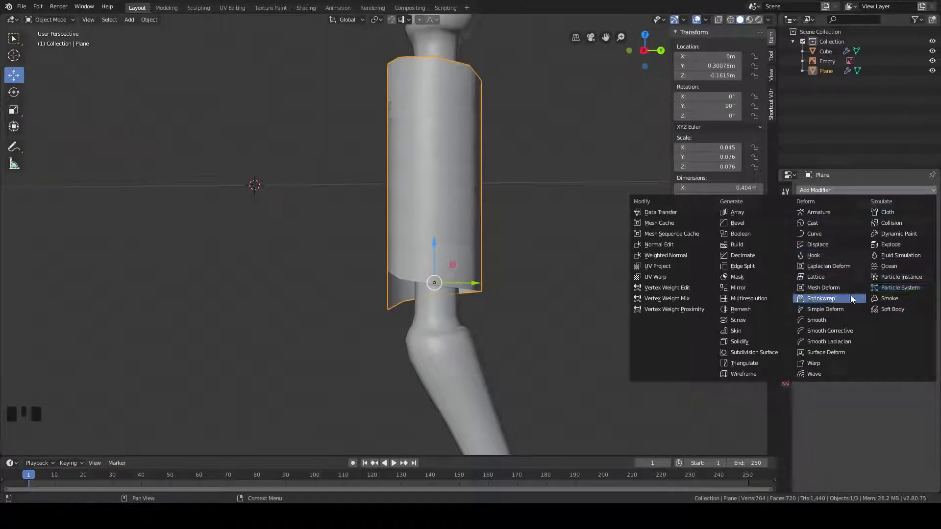
pyautogui.click(835, 299)
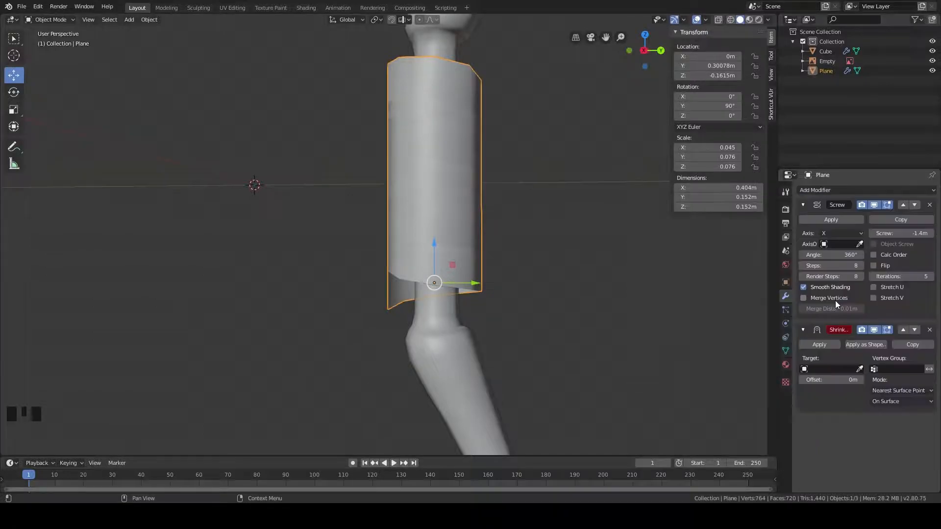
pyautogui.click(824, 369)
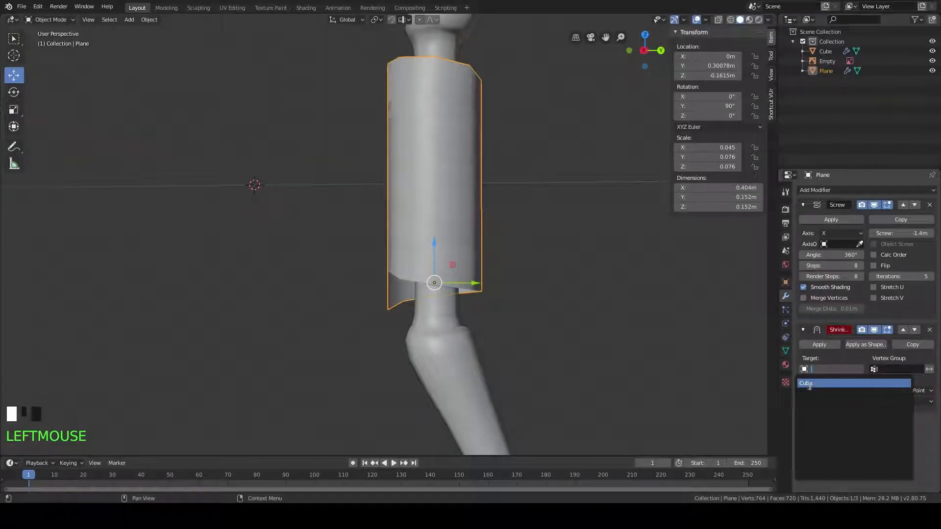
pyautogui.click(810, 385)
pyautogui.moveTo(545, 272); pyautogui.dragTo(503, 328, button='middle')
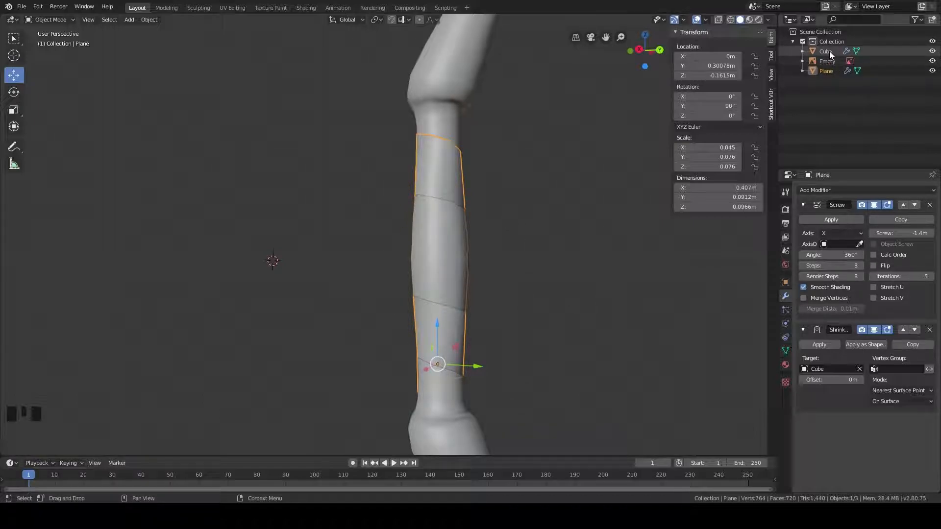
# Step: Rename the bow's Cube object as Base
pyautogui.scroll(-7, 538, 153)
pyautogui.keyDown('shift'); pyautogui.moveTo(474, 148); pyautogui.dragTo(489, 208, button='middle'); pyautogui.keyUp('shift')
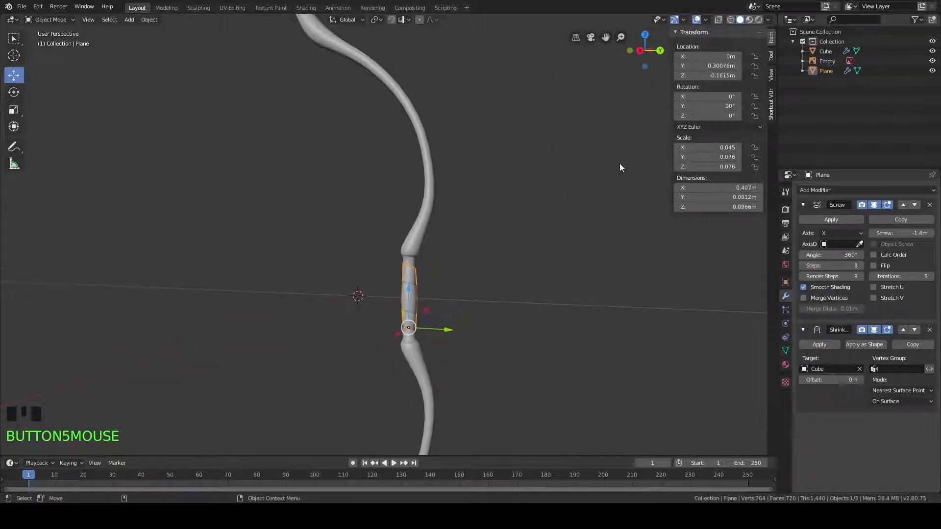
pyautogui.click(826, 51)
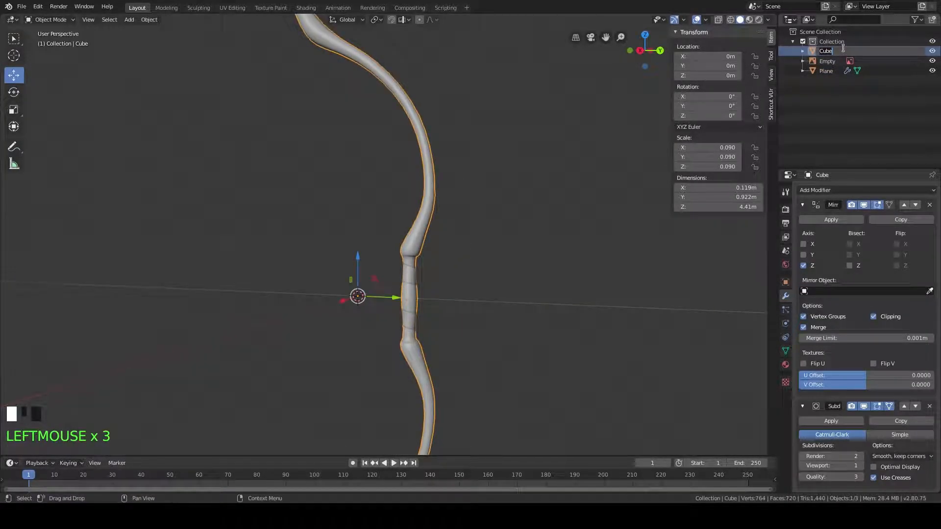
pyautogui.write('Base')
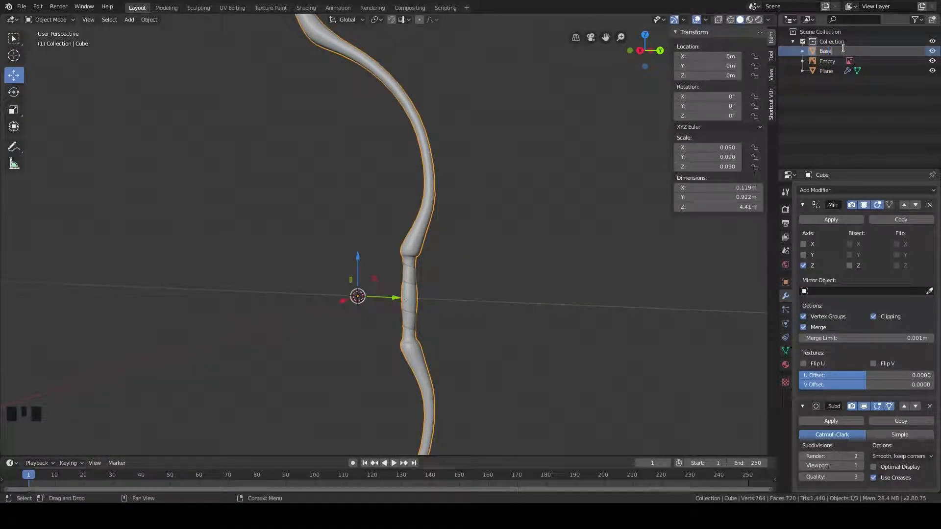
# Step: Rename the bow mesh as Base Shape and the Plane object as Grip Wrap
pyautogui.write(' Shape')
pyautogui.press('Return')
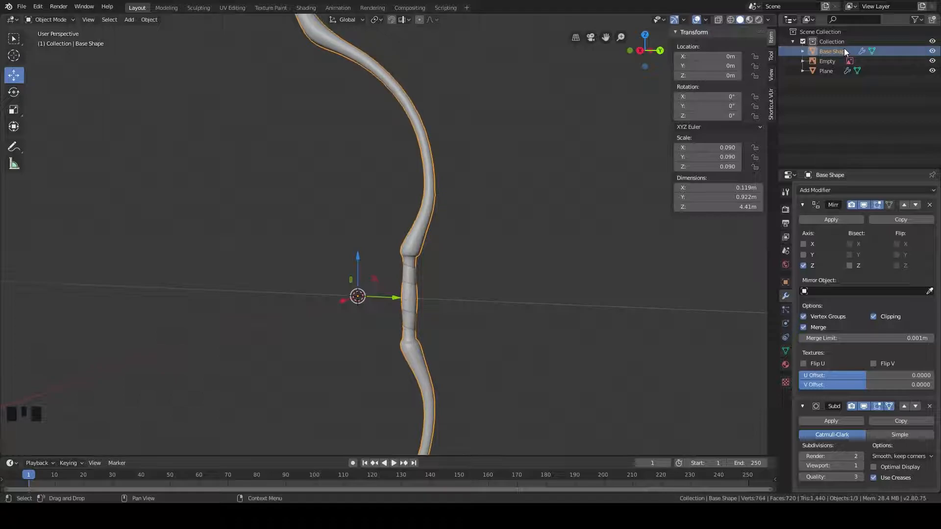
pyautogui.click(825, 71)
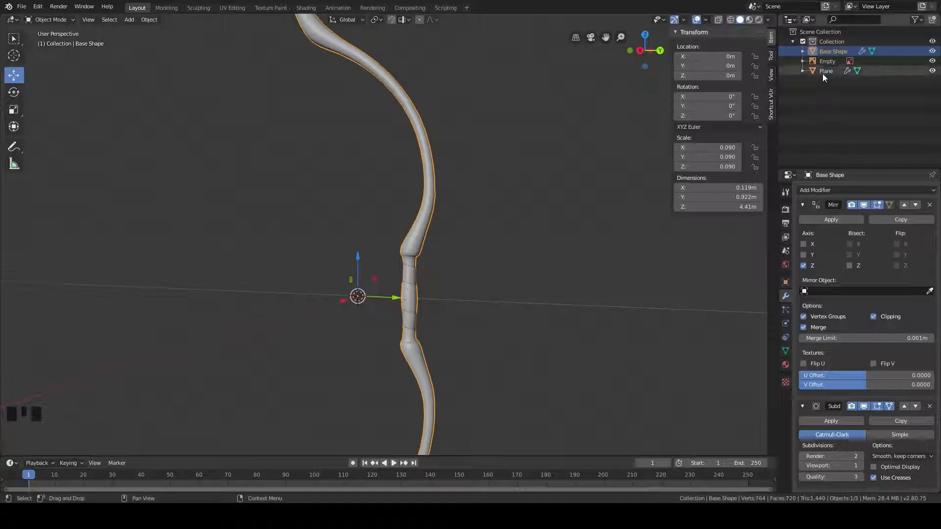
pyautogui.doubleClick(827, 72)
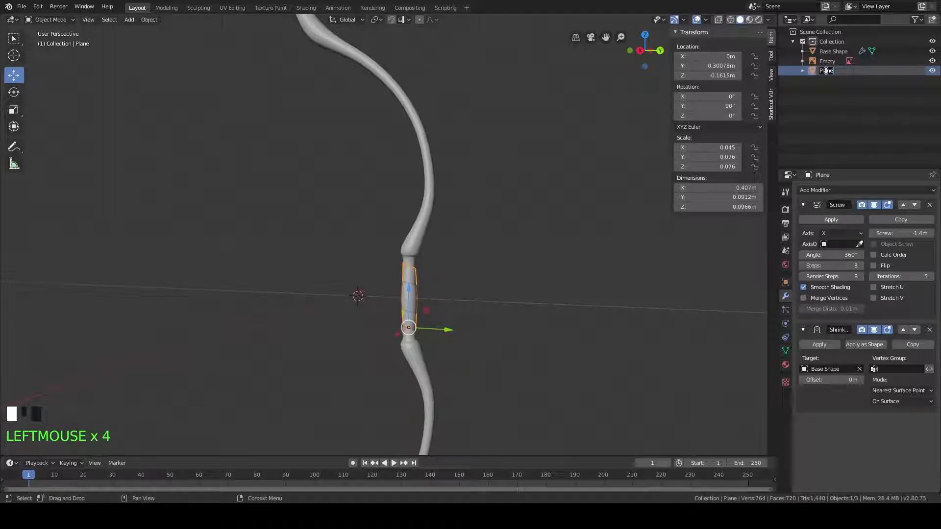
pyautogui.write('Grip Wrap')
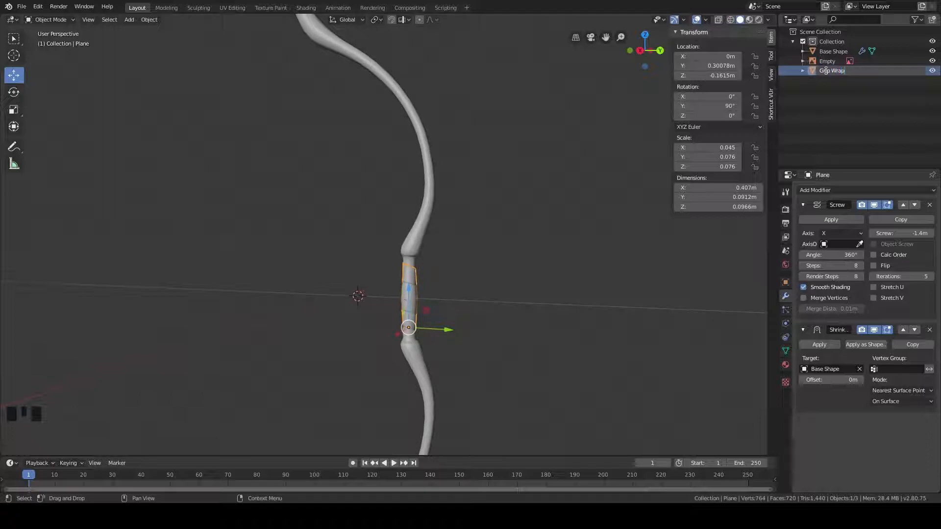
pyautogui.press('Return')
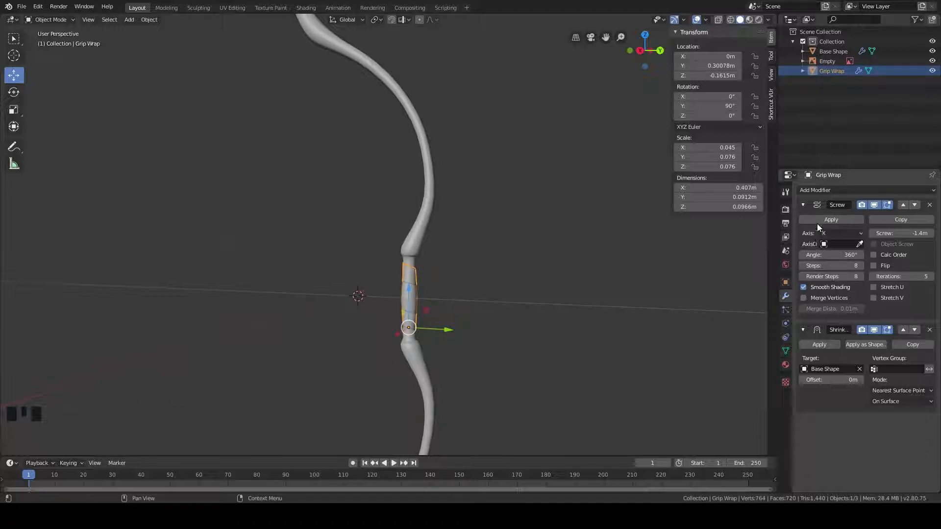
# Step: Add a Solidify modifier to the Grip Wrap object
pyautogui.click(846, 191)
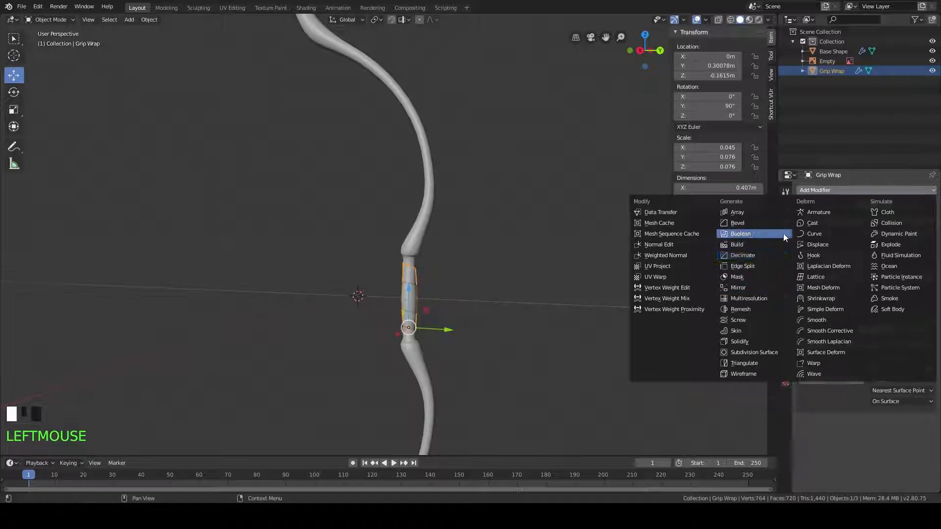
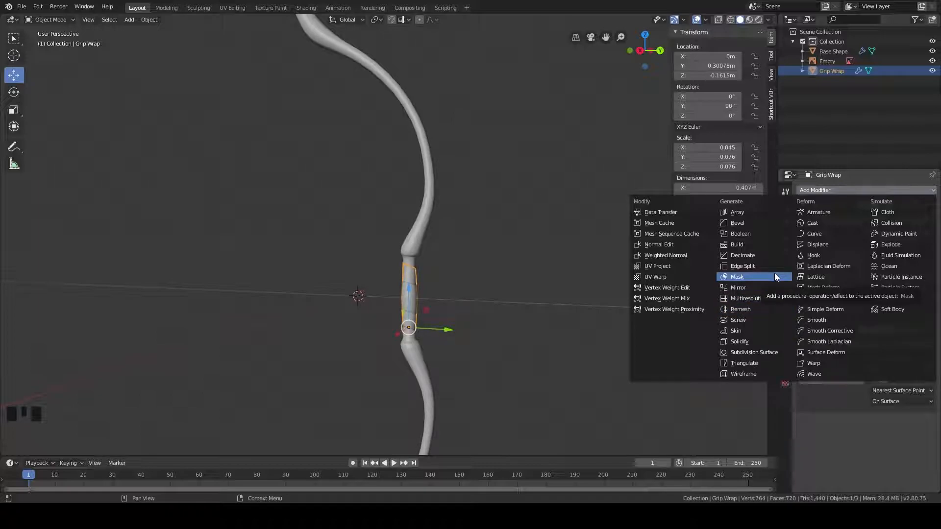
pyautogui.click(757, 343)
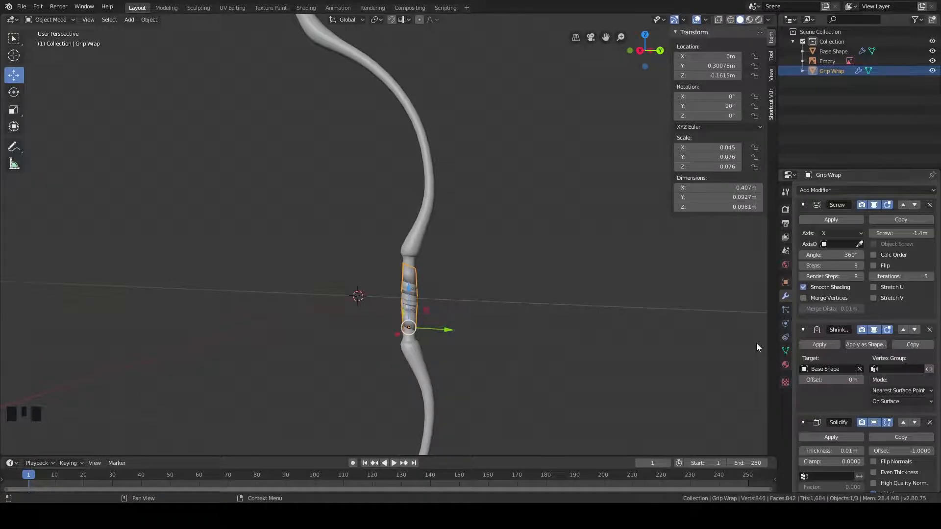
pyautogui.scroll(-4, 863, 340)
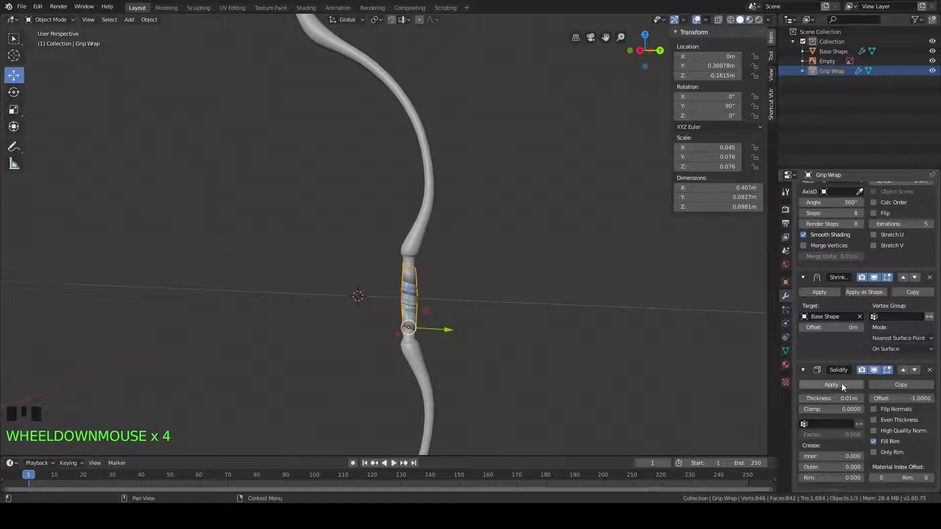
pyautogui.scroll(10, 478, 337)
pyautogui.moveTo(472, 221); pyautogui.dragTo(498, 212, button='middle')
pyautogui.moveTo(500, 252); pyautogui.dragTo(427, 292, button='middle')
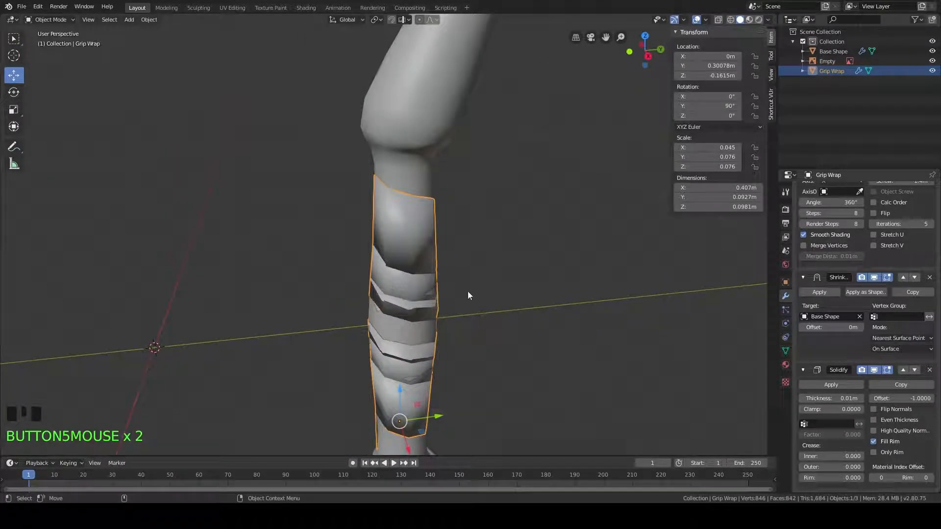
# Step: Try lowering the grip wrap's Solidify thickness to negative values, about -0.11 m
pyautogui.click(801, 399)
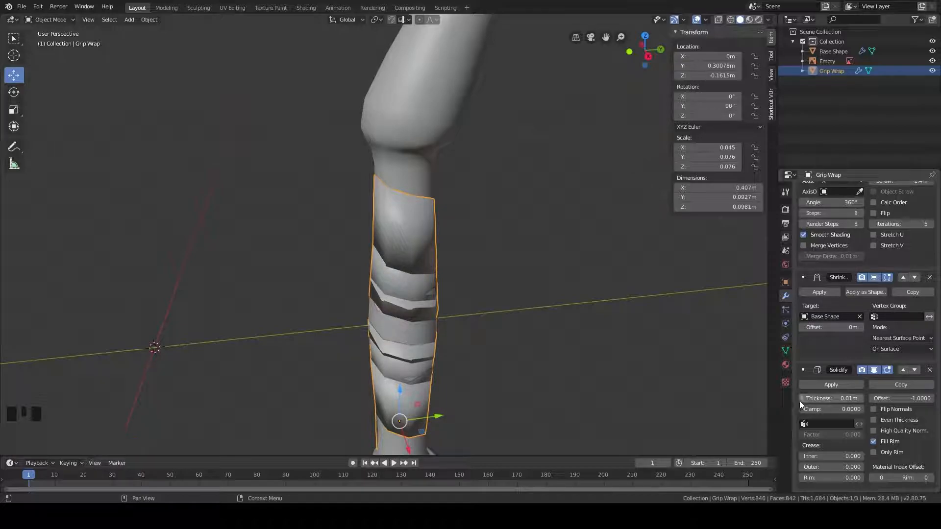
pyautogui.click(800, 400)
pyautogui.click(800, 399)
pyautogui.click(800, 399)
pyautogui.click(800, 400)
pyautogui.click(800, 399)
pyautogui.click(800, 399)
pyautogui.click(800, 399)
pyautogui.click(800, 399)
pyautogui.click(800, 400)
pyautogui.click(800, 400)
pyautogui.click(800, 399)
pyautogui.click(799, 399)
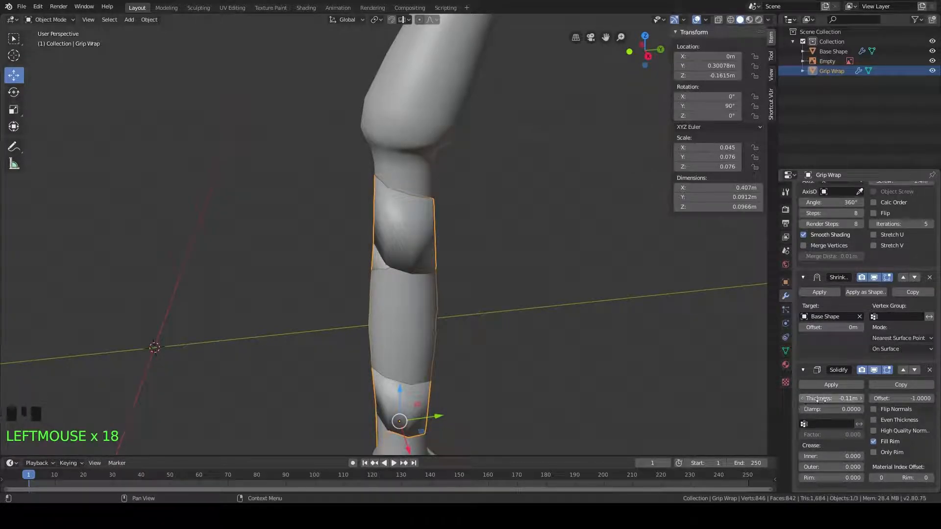
pyautogui.click(800, 400)
pyautogui.click(800, 399)
pyautogui.click(800, 399)
# Step: Try a Solidify thickness of 0.11 m on the grip wrap
pyautogui.click(860, 399)
pyautogui.click(861, 398)
pyautogui.click(860, 398)
pyautogui.click(861, 398)
pyautogui.click(861, 399)
pyautogui.click(861, 399)
pyautogui.click(860, 398)
pyautogui.click(861, 398)
pyautogui.click(861, 399)
pyautogui.click(860, 399)
pyautogui.click(860, 398)
pyautogui.click(860, 398)
pyautogui.click(861, 398)
pyautogui.click(860, 398)
pyautogui.click(861, 398)
pyautogui.click(860, 399)
pyautogui.click(860, 399)
pyautogui.click(861, 399)
# Step: Examine the thickened wrap's ends and overlapping turns around the bow grip from several angles
pyautogui.moveTo(441, 324); pyautogui.dragTo(475, 292, button='middle')
pyautogui.scroll(5, 539, 284)
pyautogui.moveTo(469, 322); pyautogui.dragTo(349, 275, button='middle')
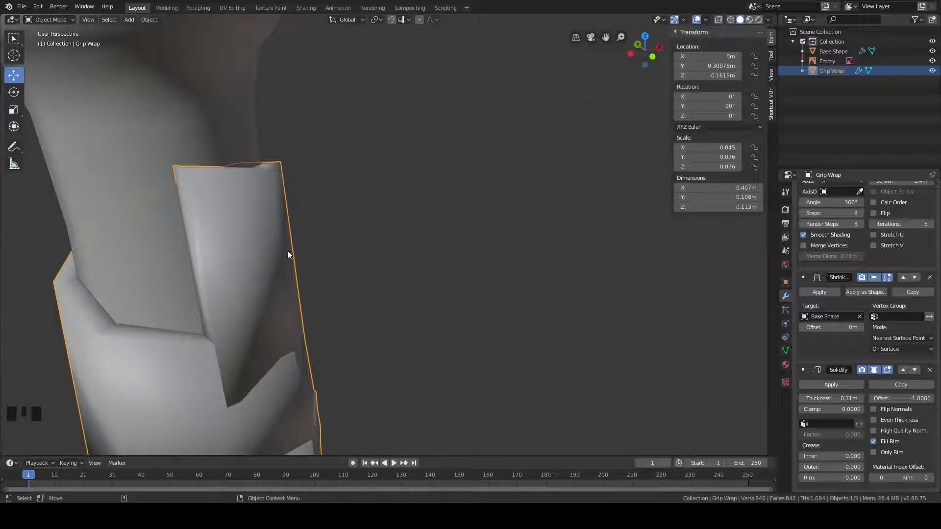
pyautogui.moveTo(194, 393); pyautogui.dragTo(274, 372, button='middle')
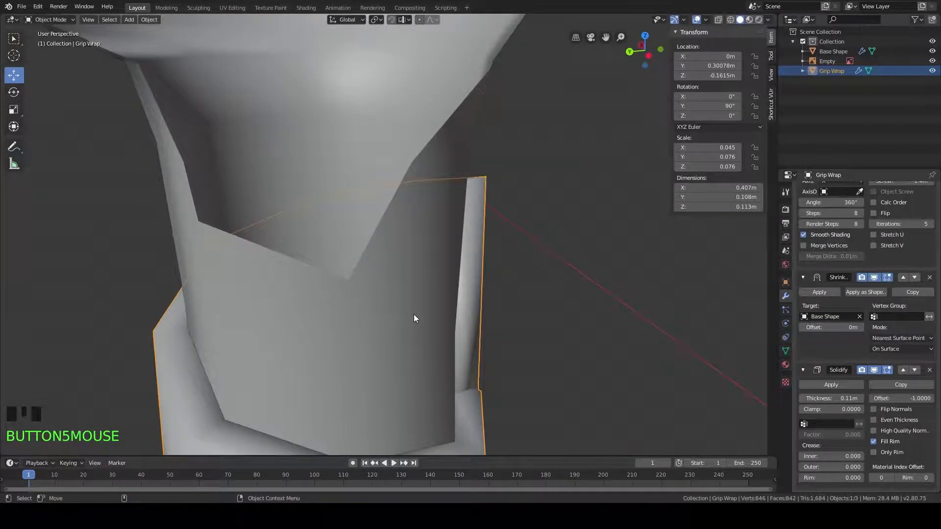
pyautogui.scroll(3, 412, 318)
pyautogui.scroll(-2, 394, 303)
pyautogui.scroll(-2, 392, 339)
pyautogui.keyDown('shift'); pyautogui.moveTo(393, 304); pyautogui.dragTo(328, 332, button='middle'); pyautogui.keyUp('shift')
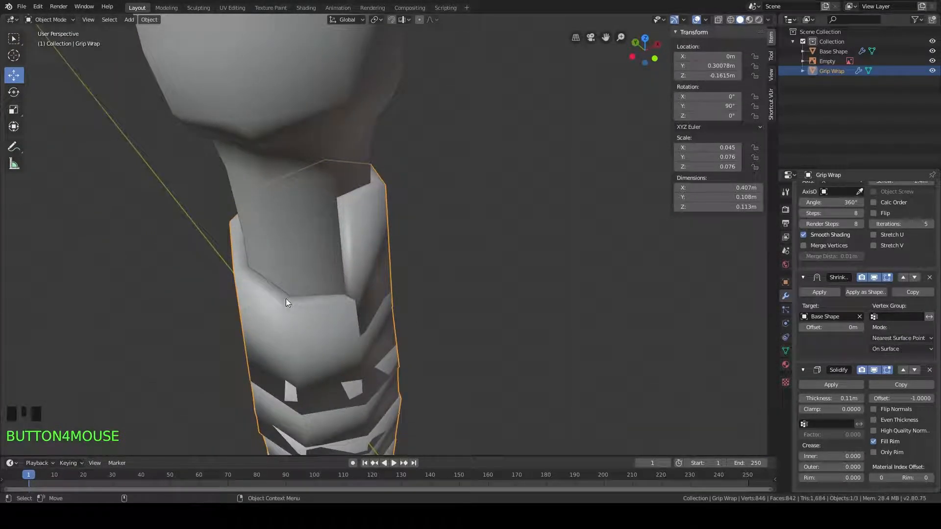
pyautogui.keyDown('ctrl'); pyautogui.moveTo(574, 274); pyautogui.dragTo(379, 246, button='middle'); pyautogui.keyUp('ctrl')
pyautogui.keyDown('ctrl'); pyautogui.moveTo(478, 307); pyautogui.dragTo(388, 256, button='middle'); pyautogui.keyUp('ctrl')
pyautogui.scroll(4, 417, 245)
pyautogui.scroll(2, 401, 265)
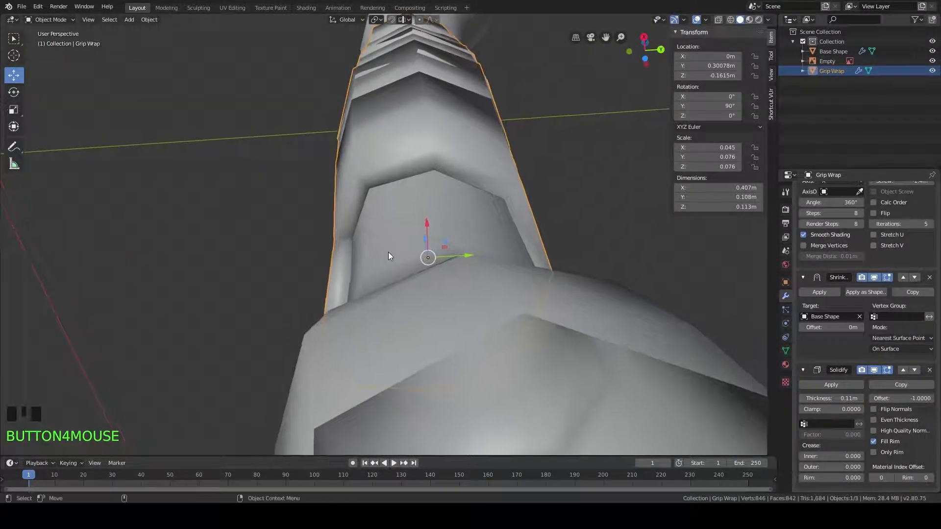
# Step: Set the grip wrap's Solidify thickness to 0.03 m
pyautogui.click(803, 400)
pyautogui.click(803, 400)
pyautogui.click(803, 400)
pyautogui.click(803, 400)
pyautogui.click(802, 400)
pyautogui.moveTo(696, 348); pyautogui.dragTo(650, 316, button='middle')
pyautogui.click(802, 399)
pyautogui.click(803, 399)
pyautogui.click(802, 399)
pyautogui.click(802, 399)
pyautogui.click(802, 399)
pyautogui.click(803, 399)
pyautogui.click(802, 399)
pyautogui.click(803, 399)
pyautogui.click(802, 399)
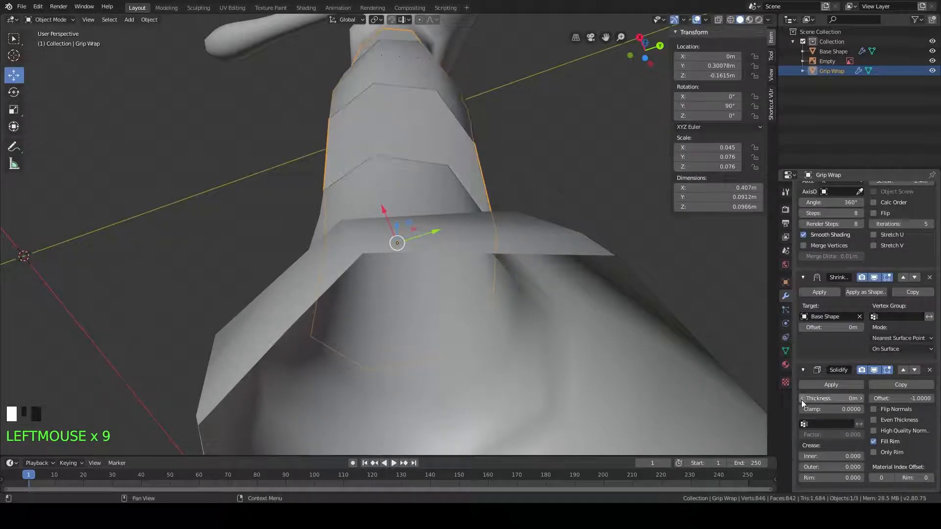
pyautogui.click(860, 399)
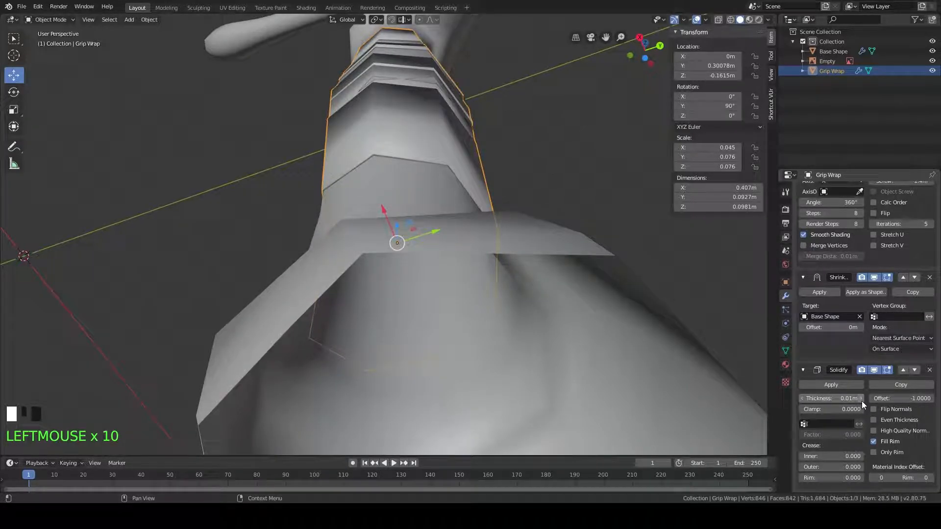
pyautogui.click(860, 399)
pyautogui.click(861, 400)
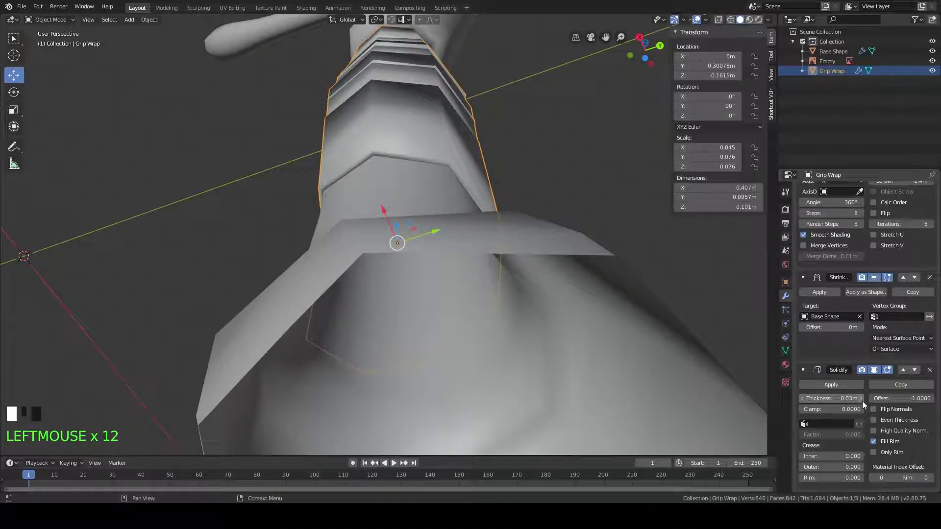
# Step: Try moving the grip wrap slightly along Z, and undo the move
pyautogui.scroll(-4, 559, 362)
pyautogui.moveTo(440, 273); pyautogui.dragTo(454, 343, button='middle')
pyautogui.scroll(-2, 455, 343)
pyautogui.keyDown('shift'); pyautogui.moveTo(444, 296); pyautogui.dragTo(446, 305, button='middle'); pyautogui.keyUp('shift')
pyautogui.moveTo(406, 253); pyautogui.dragTo(409, 256)
pyautogui.moveTo(409, 257); pyautogui.dragTo(641, 308, button='middle')
pyautogui.hotkey('ctrl', 'z')
pyautogui.scroll(3, 425, 304)
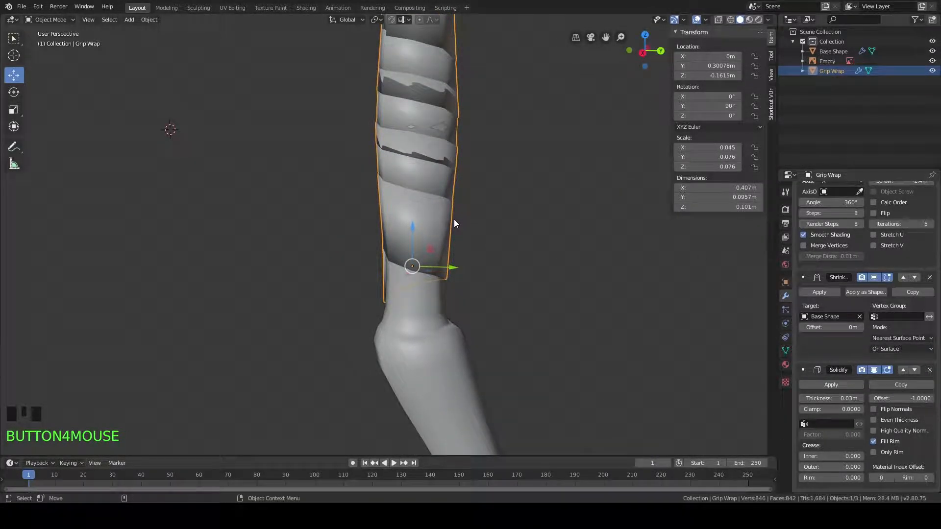
pyautogui.press('Tab')
pyautogui.moveTo(455, 219); pyautogui.dragTo(445, 178, button='middle')
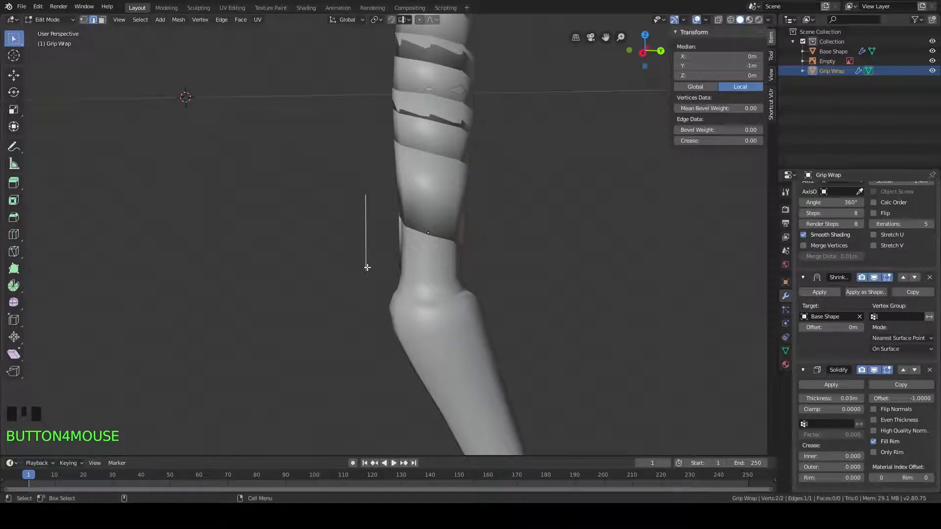
pyautogui.keyDown('shift'); pyautogui.moveTo(377, 230); pyautogui.dragTo(390, 210, button='middle'); pyautogui.keyUp('shift')
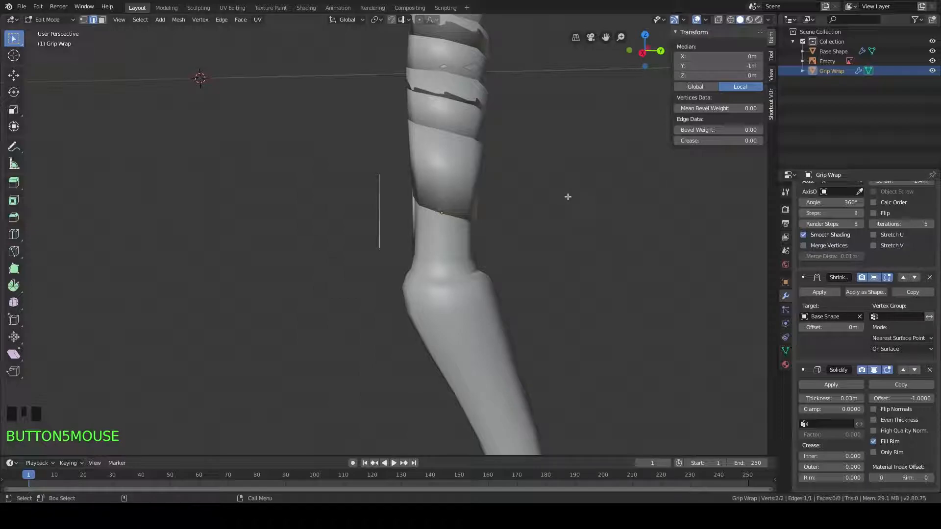
pyautogui.press('s')
pyautogui.press('z')
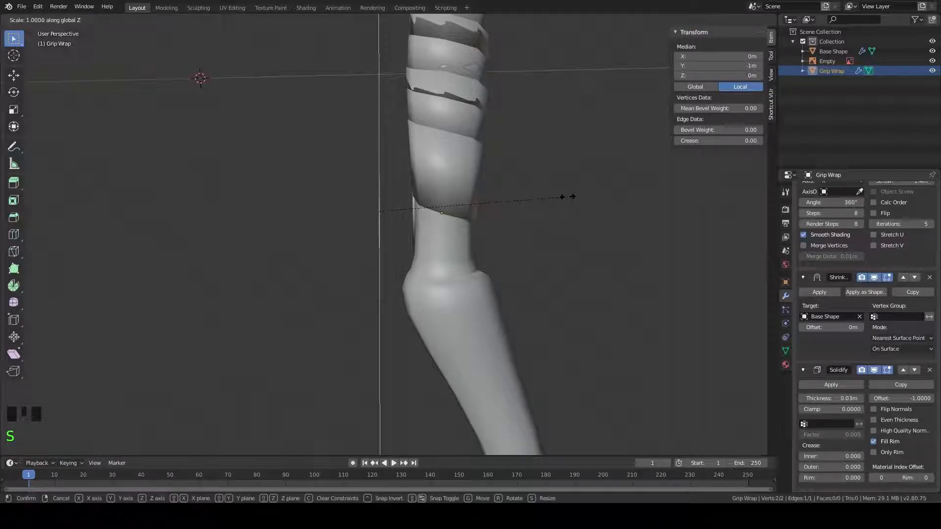
pyautogui.click(513, 203)
pyautogui.moveTo(464, 216); pyautogui.dragTo(485, 210, button='middle')
pyautogui.scroll(-6, 485, 211)
pyautogui.scroll(8, 485, 210)
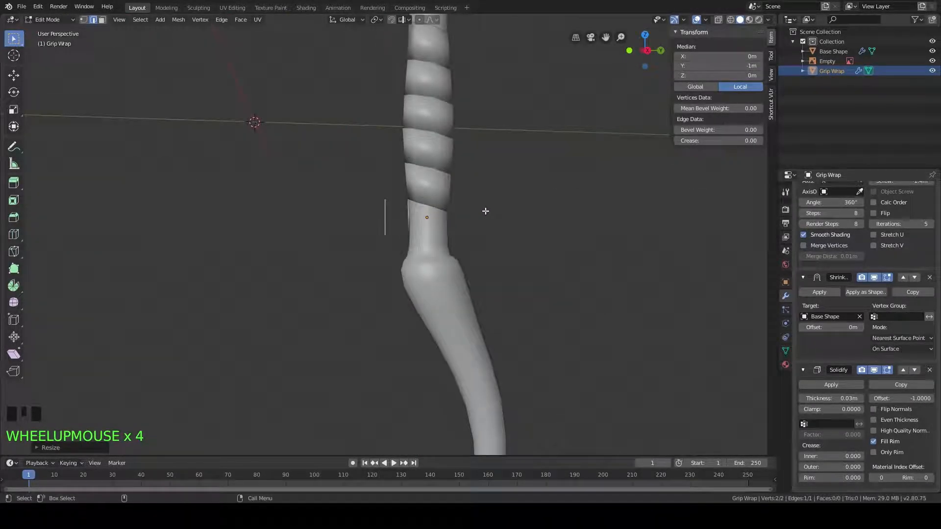
pyautogui.press('Tab')
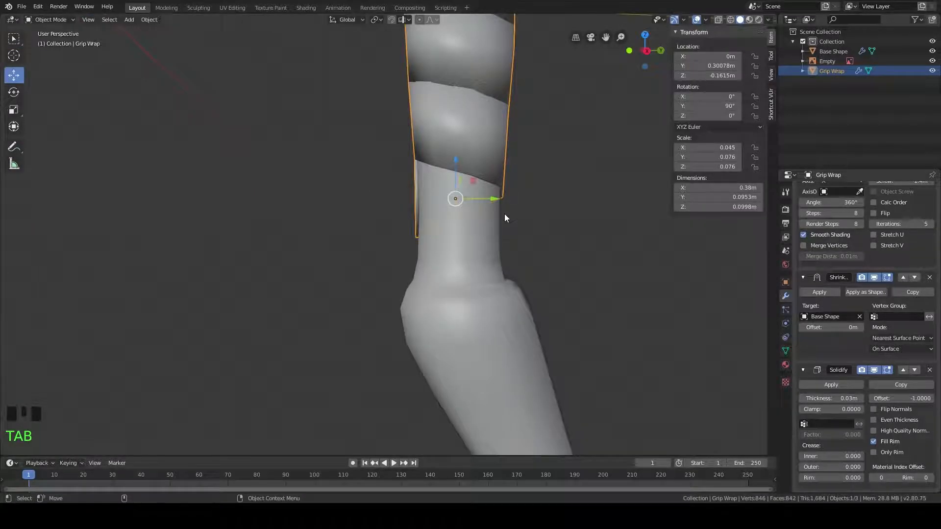
# Step: Move the grip wrap down along Z to about -0.175 m
pyautogui.moveTo(447, 169); pyautogui.dragTo(450, 182)
pyautogui.moveTo(421, 210)
pyautogui.mouseDown(button='middle')
pyautogui.moveTo(501, 226)
pyautogui.moveTo(416, 219)
pyautogui.mouseUp(button='middle')
pyautogui.scroll(-6, 416, 219)
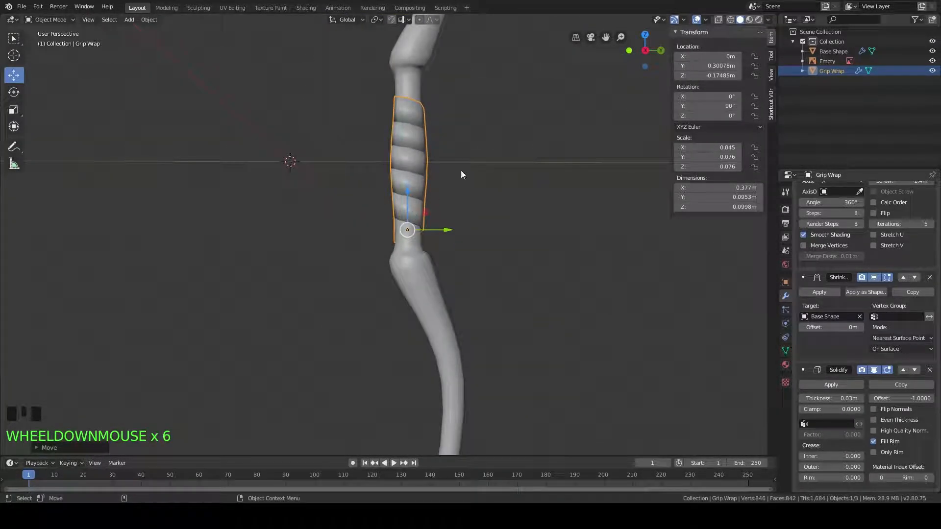
pyautogui.keyDown('shift'); pyautogui.moveTo(451, 181); pyautogui.dragTo(445, 226, button='middle'); pyautogui.keyUp('shift')
# Step: Set the Screw modifier's iterations to 6 and lower the grip wrap to a Z location of about -0.185 m
pyautogui.scroll(3, 876, 375)
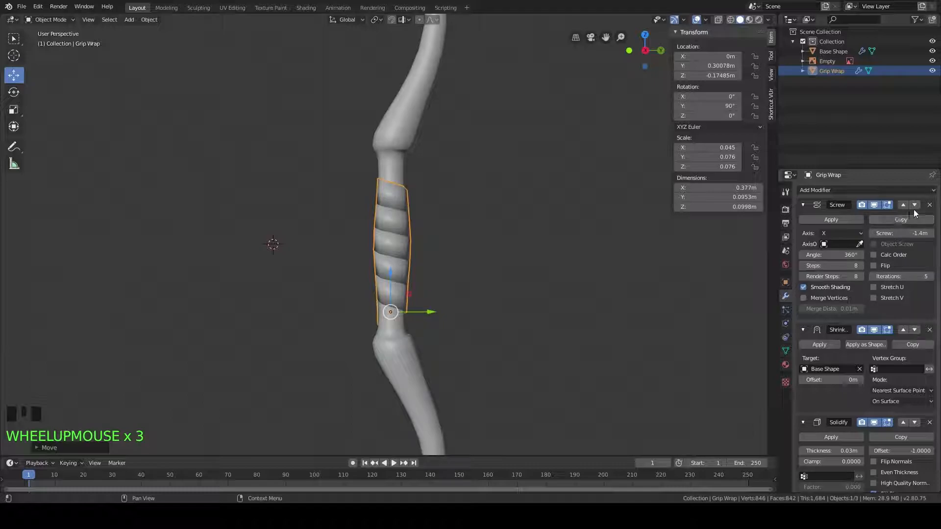
pyautogui.click(929, 278)
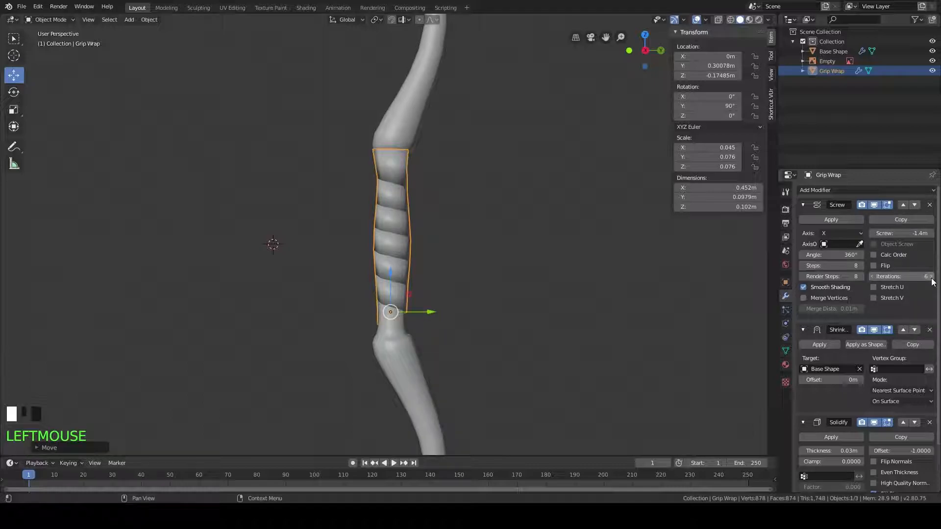
pyautogui.moveTo(576, 275); pyautogui.dragTo(566, 240, button='middle')
pyautogui.scroll(1, 541, 233)
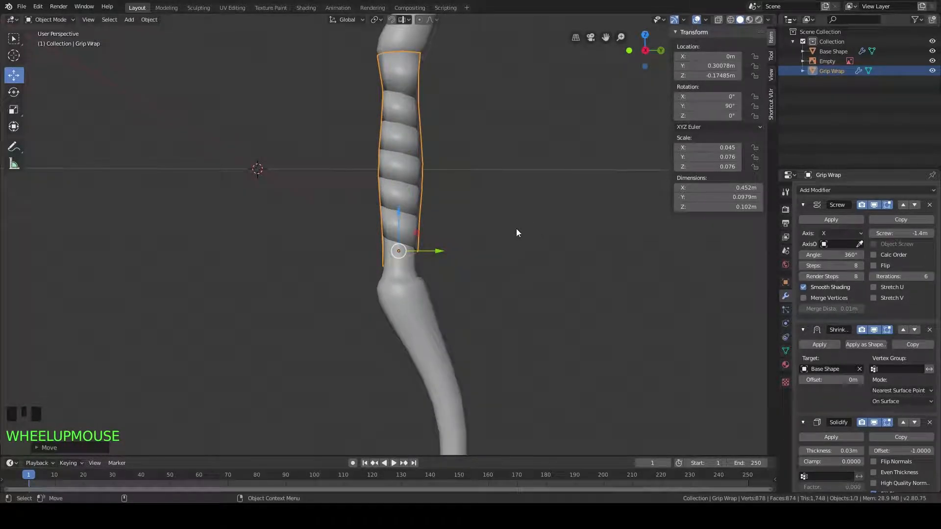
pyautogui.moveTo(398, 219); pyautogui.dragTo(403, 216)
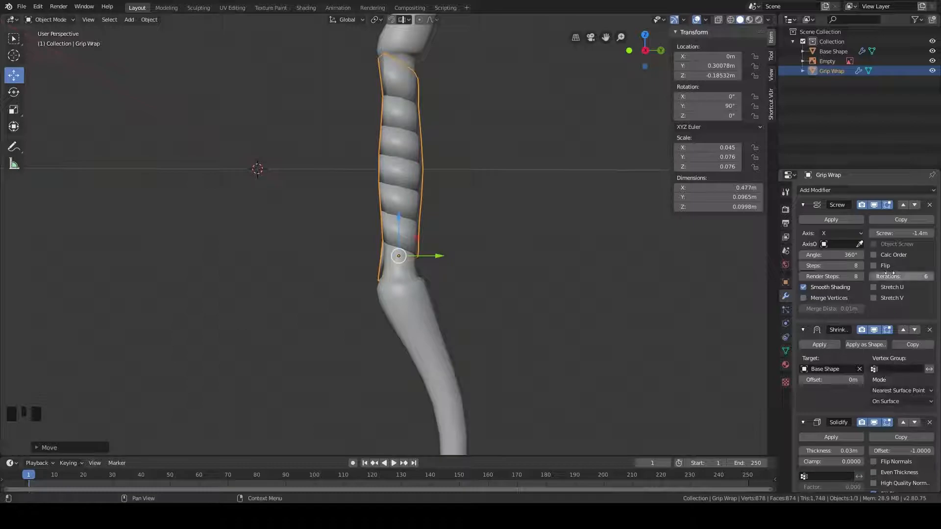
# Step: Set the Screw modifier's screw value to -1.3 m
pyautogui.click(873, 234)
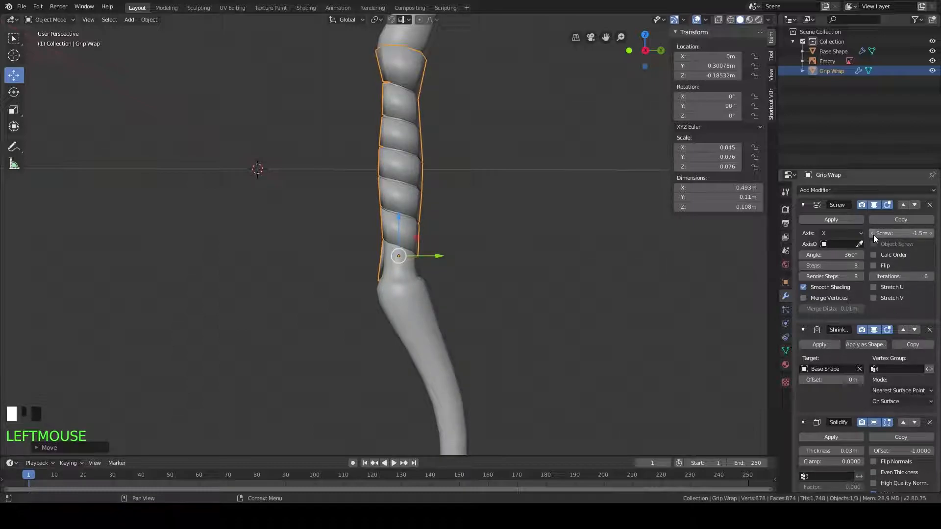
pyautogui.click(874, 234)
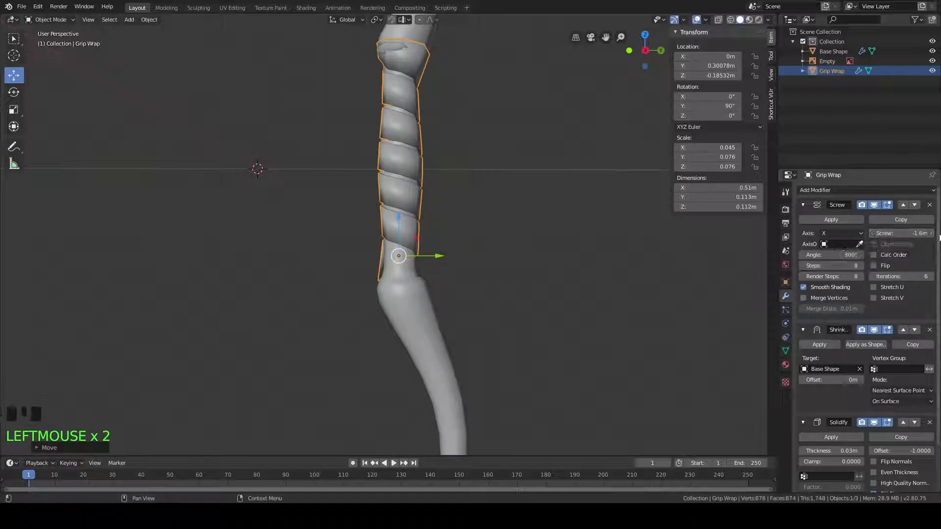
pyautogui.click(930, 235)
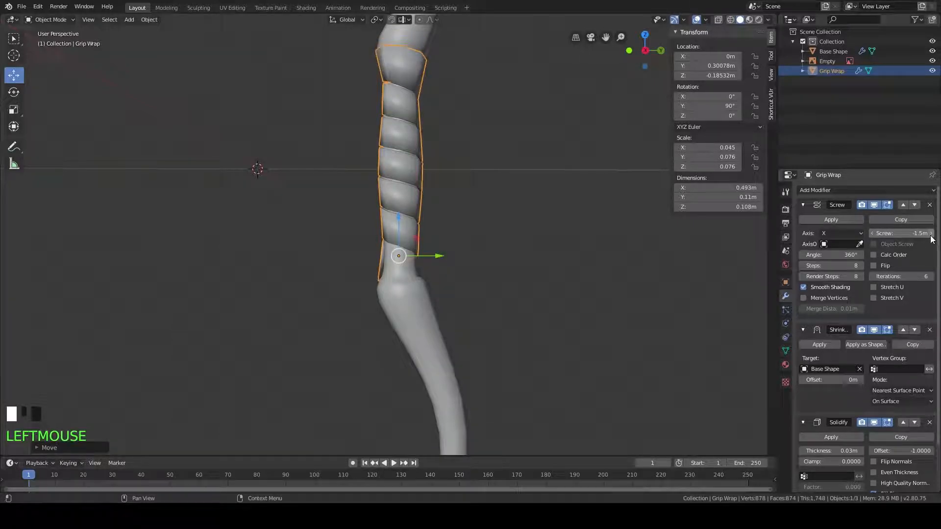
pyautogui.click(930, 234)
pyautogui.click(930, 234)
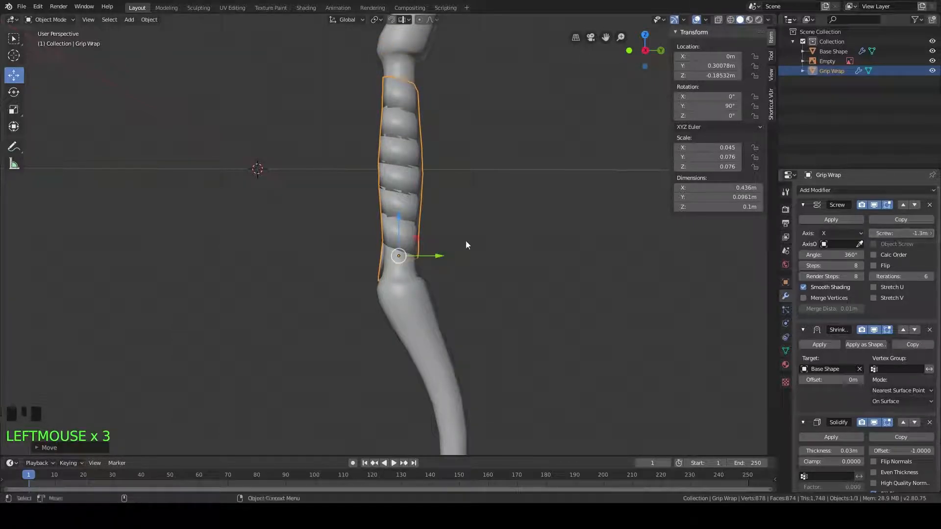
# Step: Raise the grip wrap along Z to about -0.175 m
pyautogui.moveTo(400, 222); pyautogui.dragTo(404, 218)
pyautogui.moveTo(404, 218)
pyautogui.mouseDown(button='middle')
pyautogui.moveTo(520, 245)
pyautogui.moveTo(616, 225)
pyautogui.moveTo(494, 189)
pyautogui.moveTo(445, 152)
pyautogui.moveTo(357, 188)
pyautogui.moveTo(388, 243)
pyautogui.moveTo(505, 242)
pyautogui.moveTo(404, 222)
pyautogui.mouseUp(button='middle')
pyautogui.scroll(2, 405, 222)
pyautogui.keyDown('shift'); pyautogui.moveTo(509, 283); pyautogui.dragTo(490, 250, button='middle'); pyautogui.keyUp('shift')
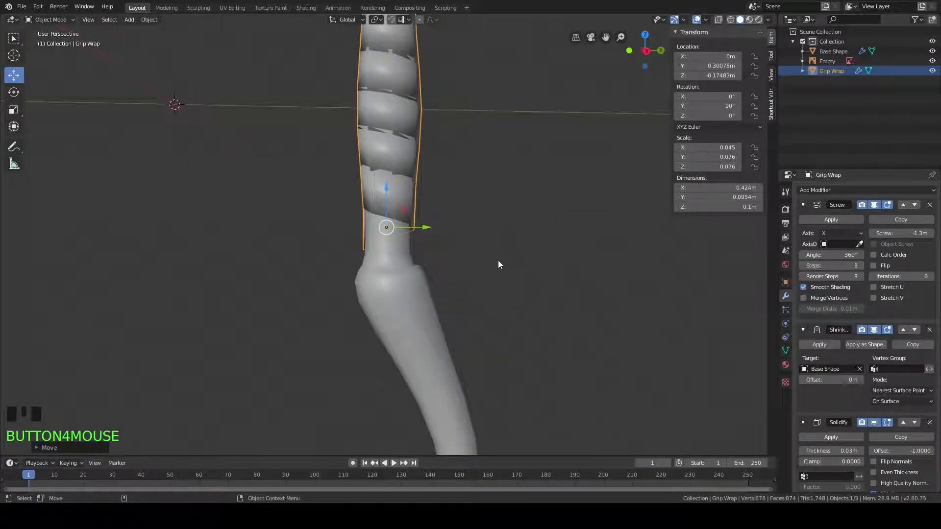
# Step: Add a Subdivision Surface modifier to the grip wrap
pyautogui.click(858, 191)
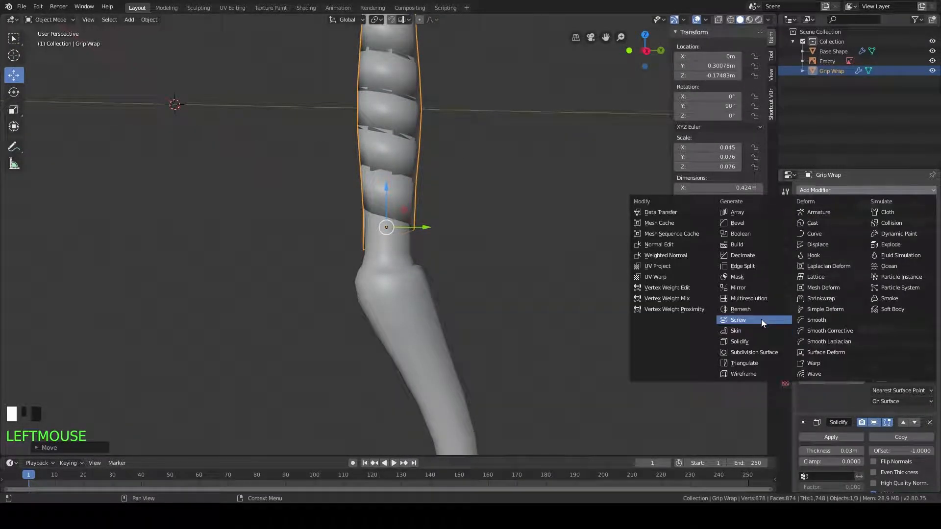
pyautogui.click(758, 351)
pyautogui.moveTo(488, 260); pyautogui.dragTo(447, 238, button='middle')
pyautogui.scroll(4, 474, 376)
pyautogui.scroll(-3, 418, 353)
pyautogui.scroll(-2, 448, 279)
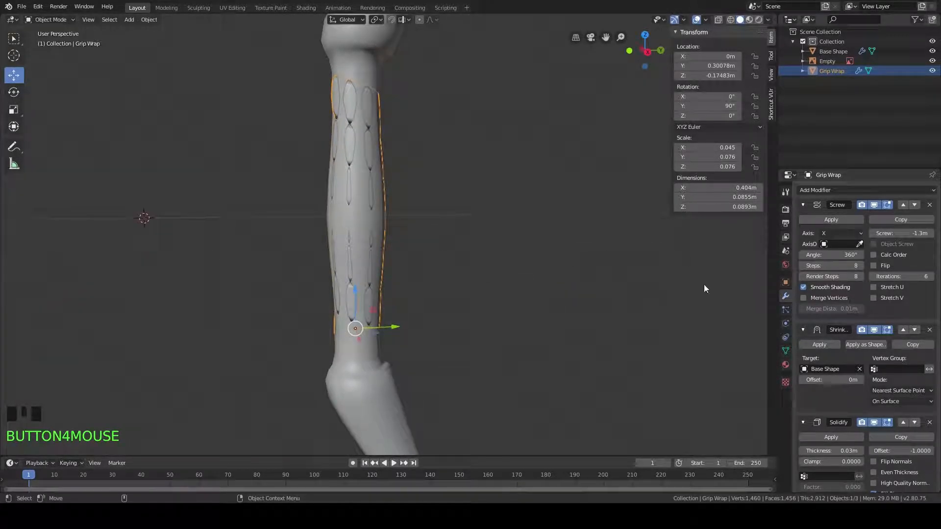
# Step: Set the grip wrap's Solidify thickness to 0.05 m and its Shrinkwrap offset to 0.05 m
pyautogui.scroll(-3, 843, 313)
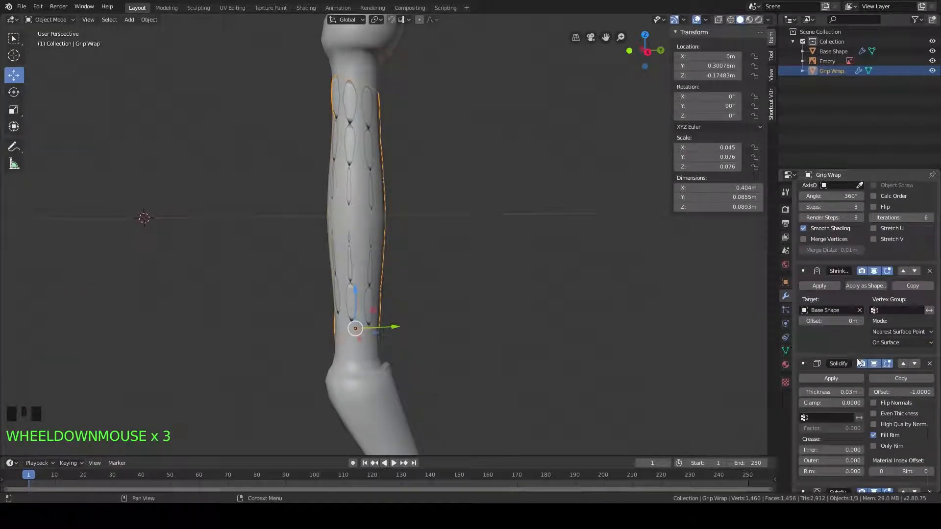
pyautogui.click(862, 392)
pyautogui.click(862, 392)
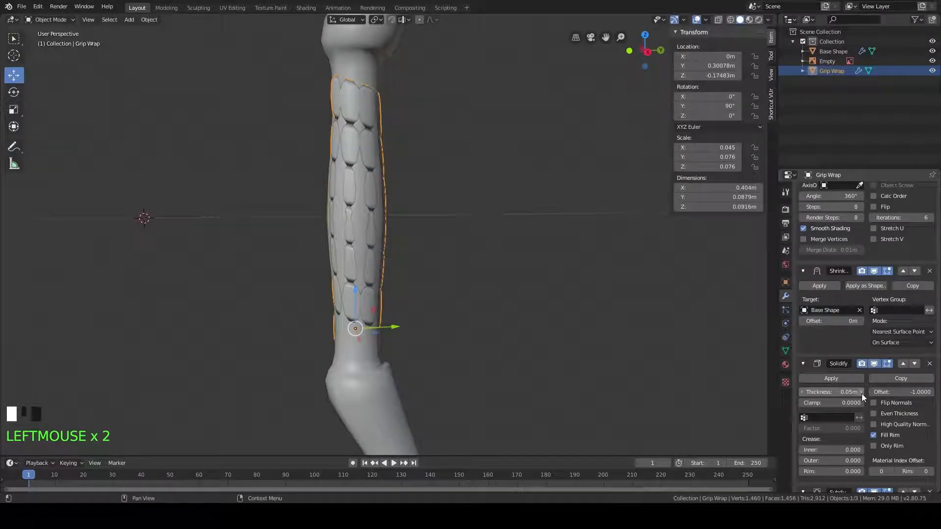
pyautogui.click(860, 321)
pyautogui.click(860, 322)
pyautogui.click(861, 321)
pyautogui.click(861, 322)
pyautogui.click(860, 321)
pyautogui.moveTo(432, 319); pyautogui.dragTo(605, 368, button='middle')
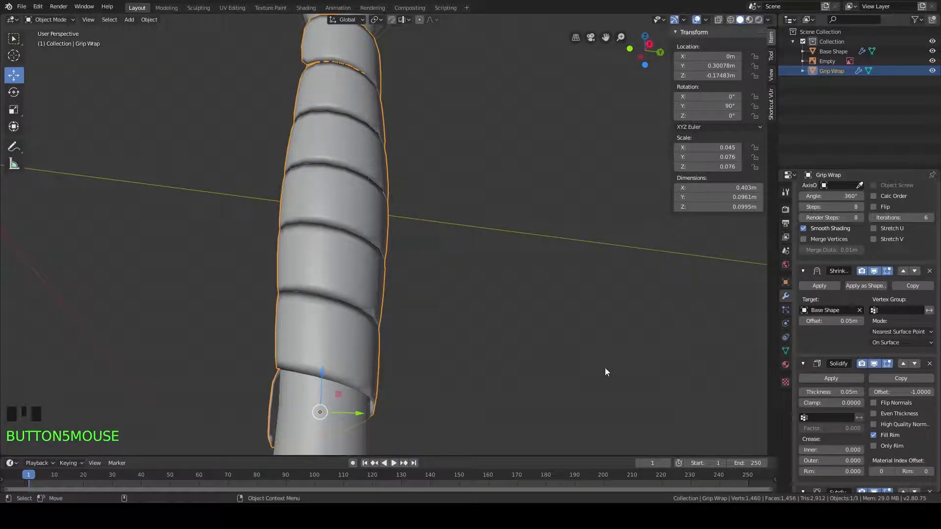
# Step: Raise the Solidify thickness to 0.09 m and reduce the Shrinkwrap offset to 0.03 m
pyautogui.click(861, 393)
pyautogui.click(861, 393)
pyautogui.moveTo(637, 353); pyautogui.dragTo(584, 282, button='middle')
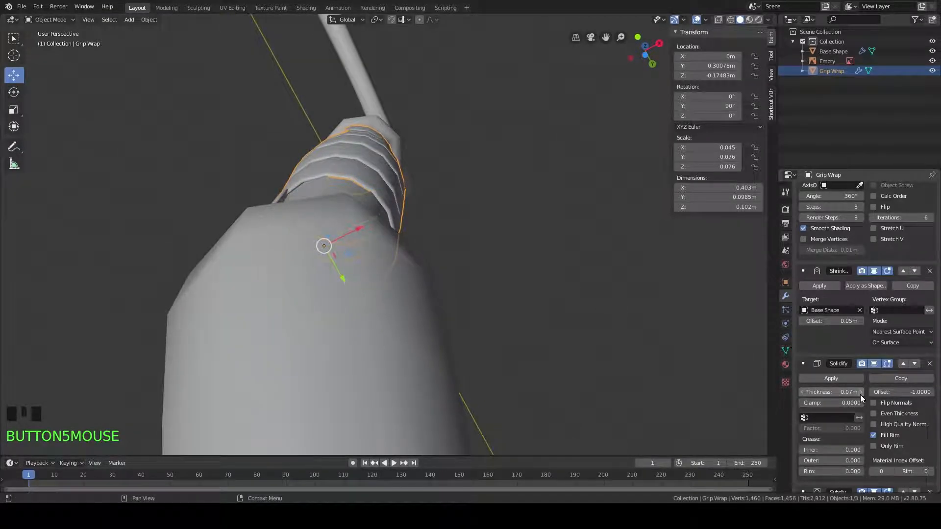
pyautogui.click(860, 393)
pyautogui.click(861, 393)
pyautogui.moveTo(764, 335); pyautogui.dragTo(724, 317, button='middle')
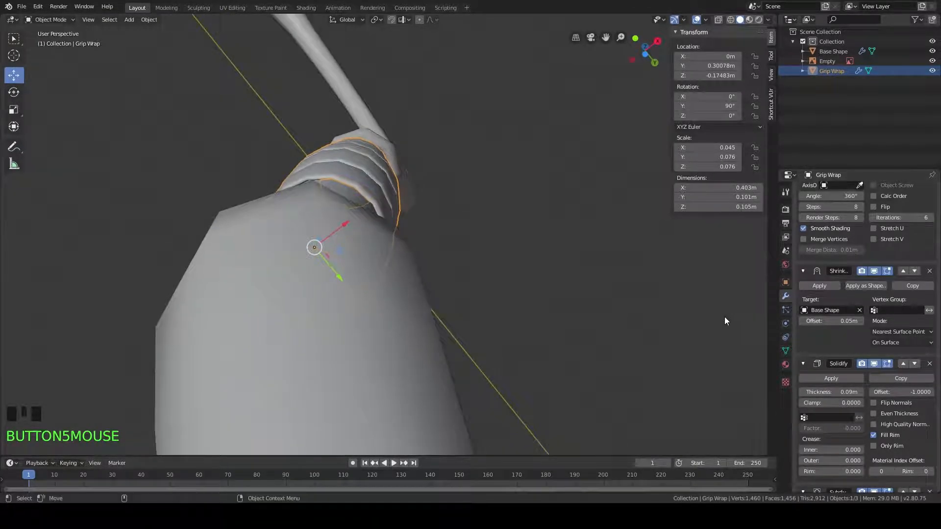
pyautogui.click(802, 322)
pyautogui.click(803, 322)
# Step: Examine the thickened wrap around the bow handle from several angles and distances
pyautogui.moveTo(599, 258); pyautogui.dragTo(525, 151, button='middle')
pyautogui.scroll(-4, 471, 319)
pyautogui.scroll(4, 442, 321)
pyautogui.scroll(-6, 466, 219)
pyautogui.moveTo(466, 219); pyautogui.dragTo(566, 237, button='middle')
pyautogui.scroll(-4, 454, 248)
pyautogui.scroll(5, 454, 248)
pyautogui.moveTo(454, 248); pyautogui.dragTo(425, 270, button='middle')
pyautogui.scroll(6, 426, 243)
pyautogui.scroll(2, 426, 245)
pyautogui.scroll(-3, 425, 269)
pyautogui.scroll(1, 426, 266)
pyautogui.scroll(8, 870, 266)
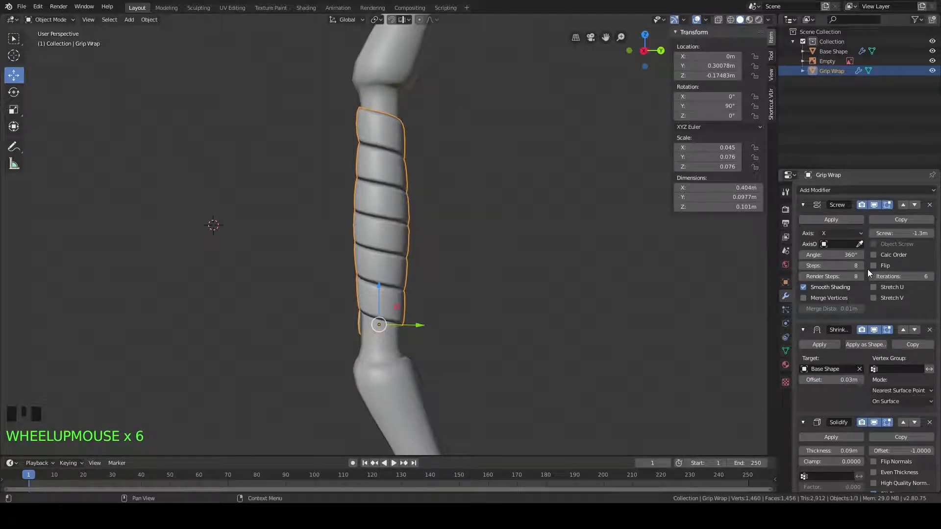
# Step: Set the Subdivision Surface modifier's render subdivisions to 1
pyautogui.scroll(-10, 828, 353)
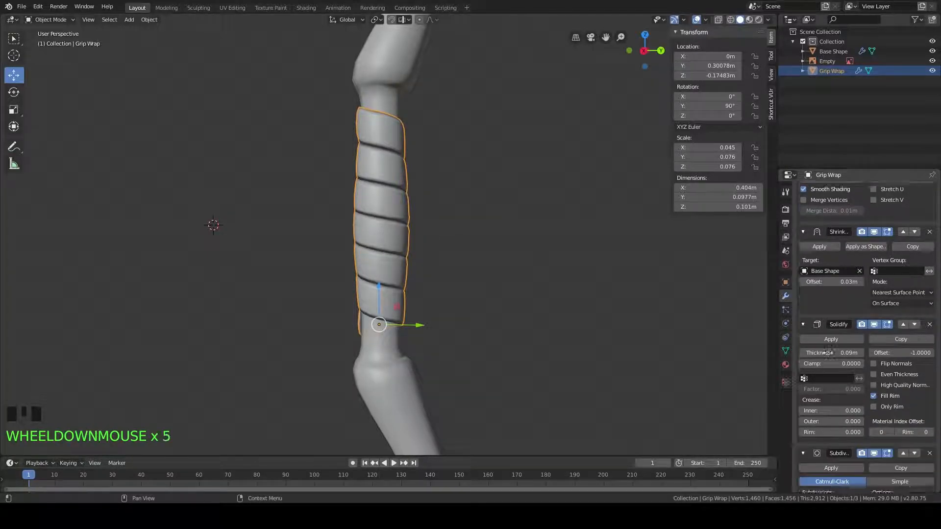
pyautogui.scroll(2, 827, 354)
pyautogui.scroll(-3, 828, 354)
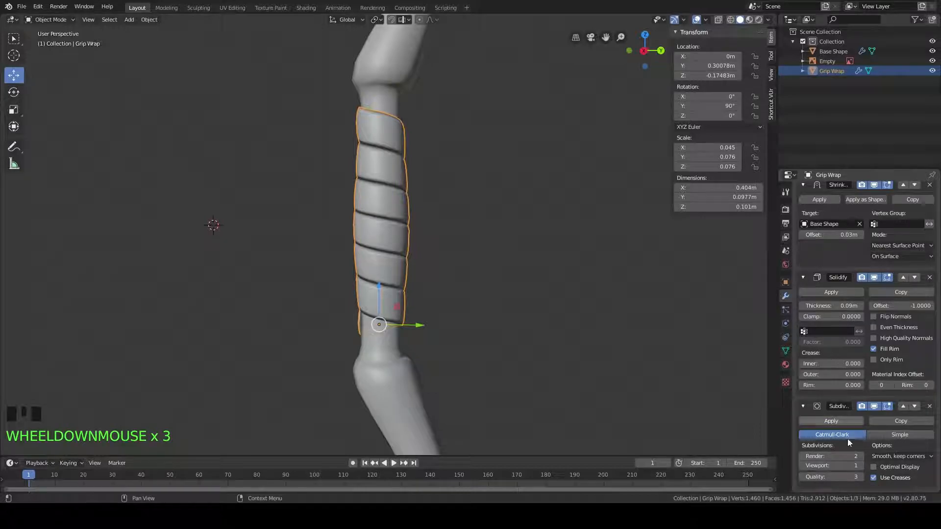
pyautogui.click(802, 457)
pyautogui.scroll(7, 855, 355)
pyautogui.scroll(-5, 855, 361)
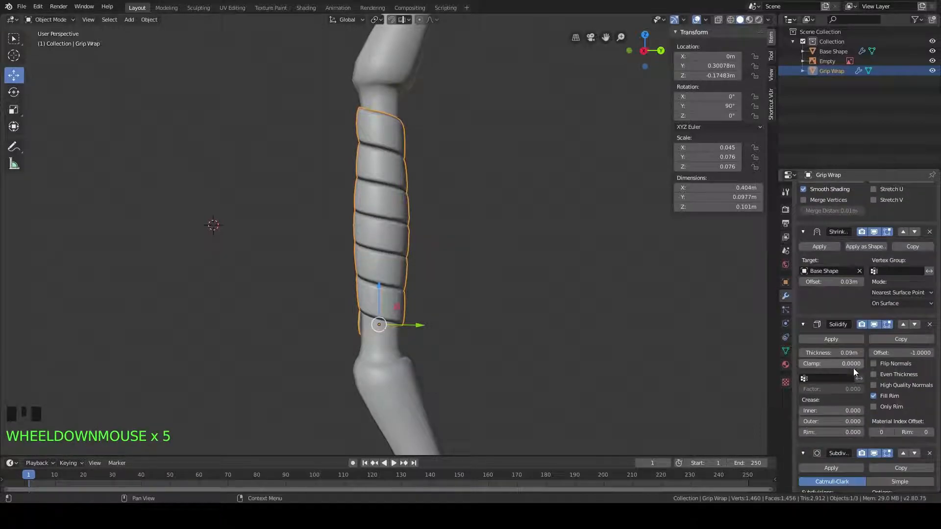
pyautogui.scroll(-6, 833, 448)
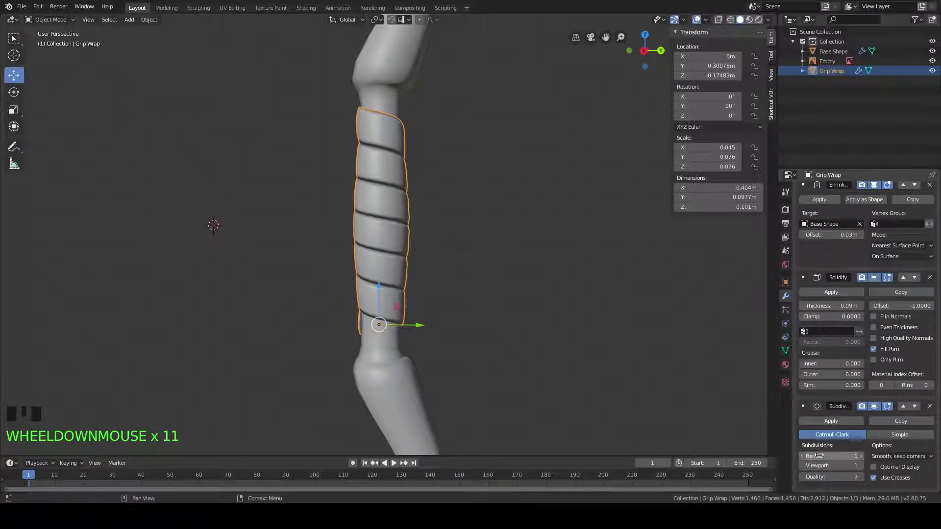
pyautogui.click(858, 457)
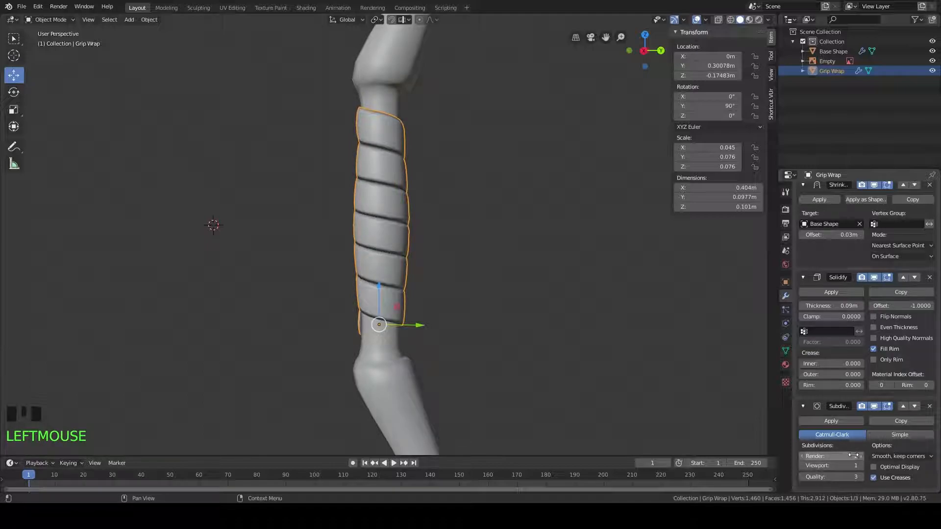
# Step: Apply the grip wrap's Screw, Shrinkwrap and Solidify modifiers
pyautogui.scroll(12, 857, 449)
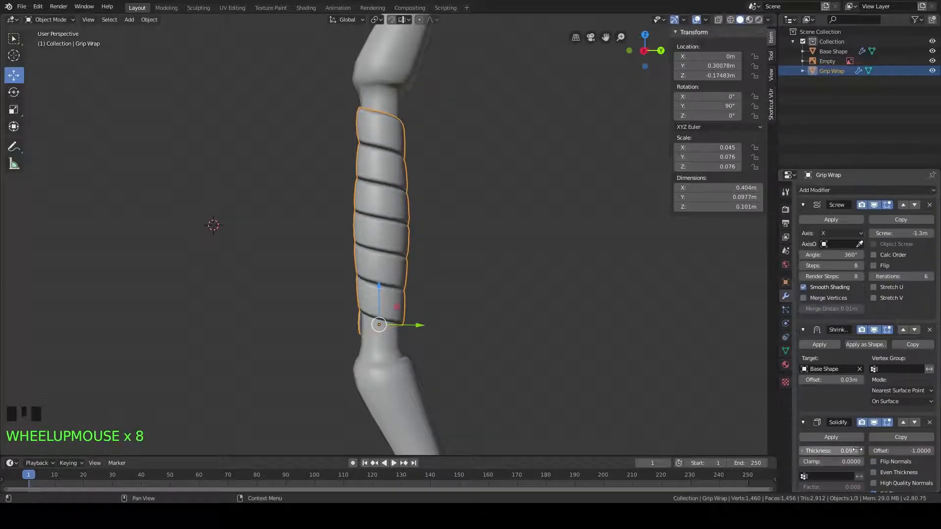
pyautogui.click(837, 219)
pyautogui.click(837, 219)
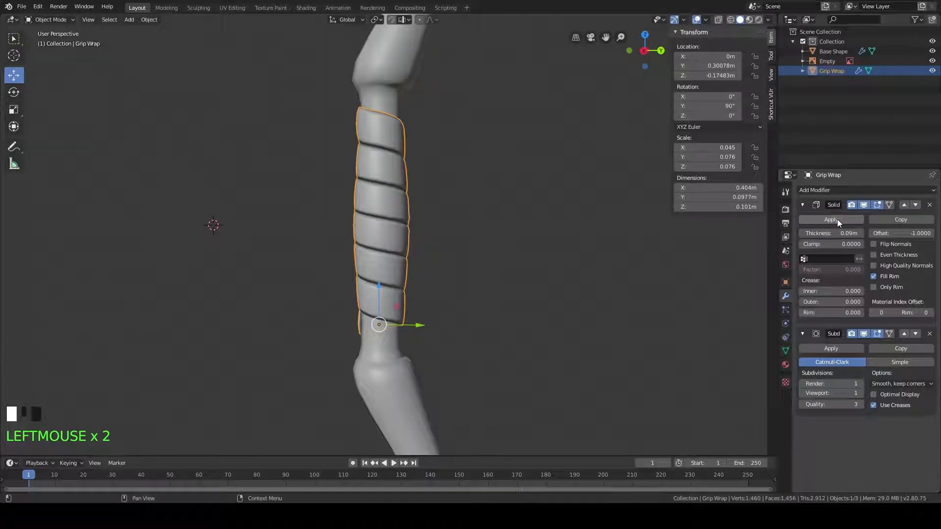
pyautogui.click(837, 219)
pyautogui.click(836, 219)
pyautogui.moveTo(459, 224); pyautogui.dragTo(425, 235, button='middle')
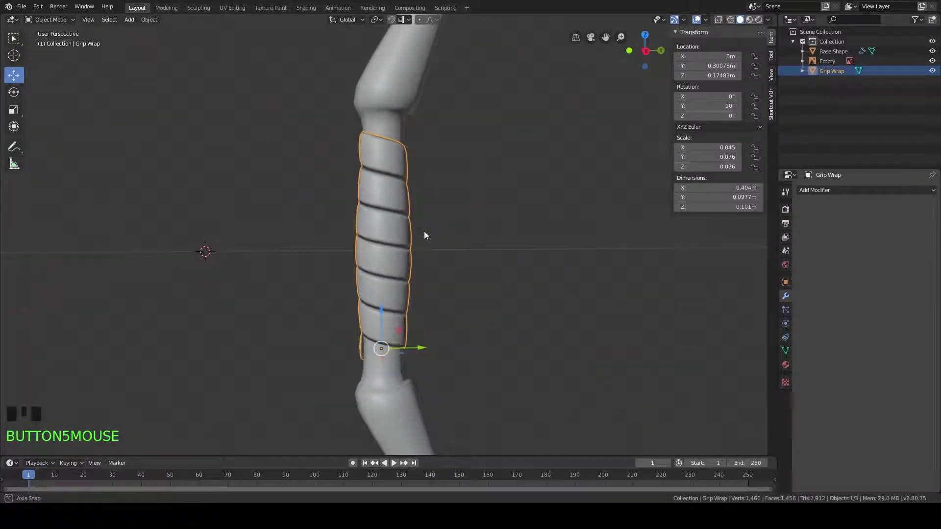
pyautogui.hotkey('ctrl', 'z')
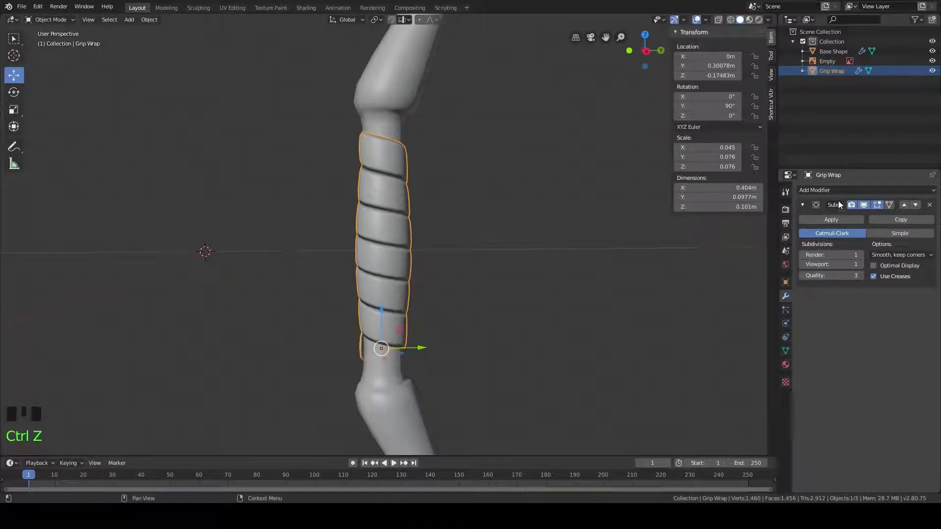
# Step: Enter Edit Mode on the grip wrap and fit its editing cage to the Subdivision Surface result
pyautogui.keyDown('shift'); pyautogui.moveTo(624, 311); pyautogui.dragTo(551, 229, button='middle'); pyautogui.keyUp('shift')
pyautogui.scroll(2, 549, 197)
pyautogui.keyDown('shift'); pyautogui.moveTo(548, 197); pyautogui.dragTo(476, 213, button='middle'); pyautogui.keyUp('shift')
pyautogui.press('Tab')
pyautogui.scroll(2, 447, 248)
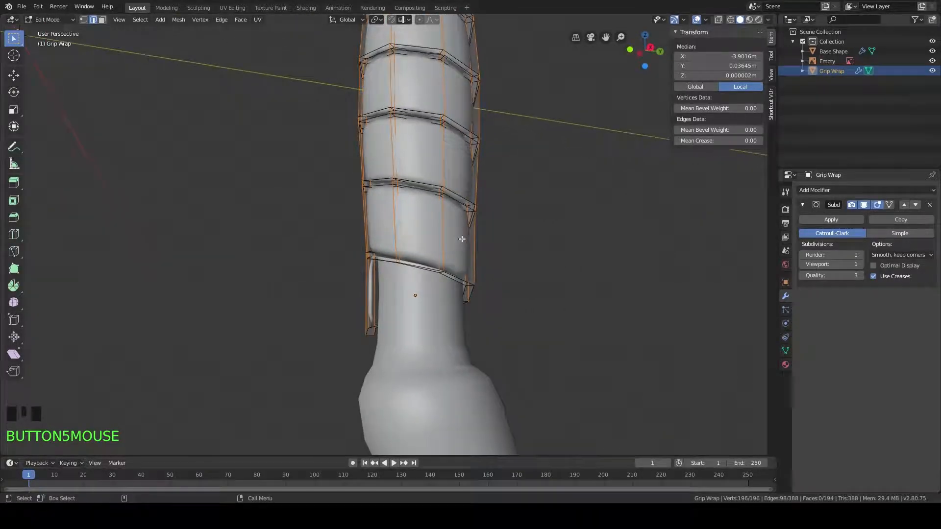
pyautogui.click(889, 205)
pyautogui.moveTo(584, 271); pyautogui.dragTo(509, 303, button='middle')
pyautogui.scroll(2, 538, 307)
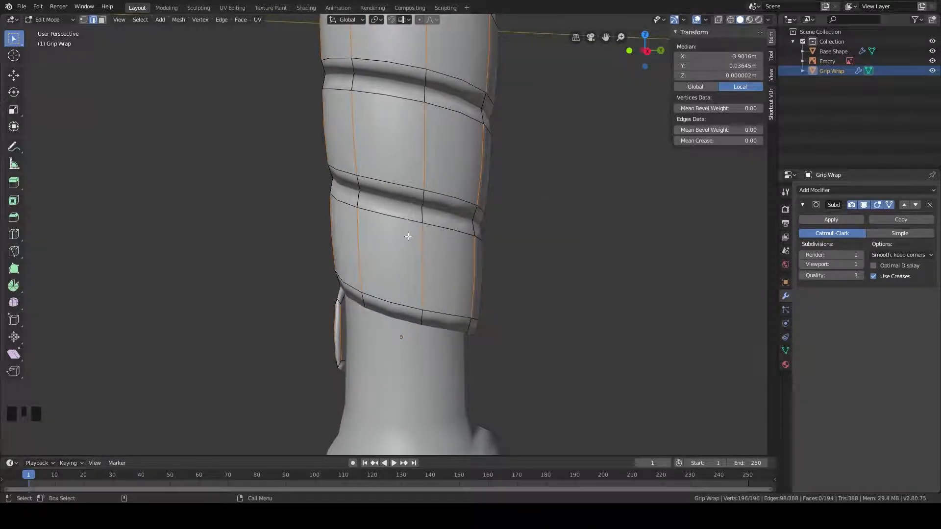
# Step: Scale the spiral edge loop of the grip wrap outward by about 1.08 excluding Z, and return to Object Mode
pyautogui.keyDown('alt'); pyautogui.click(400, 217); pyautogui.keyUp('alt')
pyautogui.moveTo(403, 236)
pyautogui.mouseDown(button='middle')
pyautogui.moveTo(483, 248)
pyautogui.moveTo(387, 244)
pyautogui.mouseUp(button='middle')
pyautogui.moveTo(441, 256); pyautogui.dragTo(466, 245, button='middle')
pyautogui.scroll(5, 443, 240)
pyautogui.scroll(-3, 447, 261)
pyautogui.press('s')
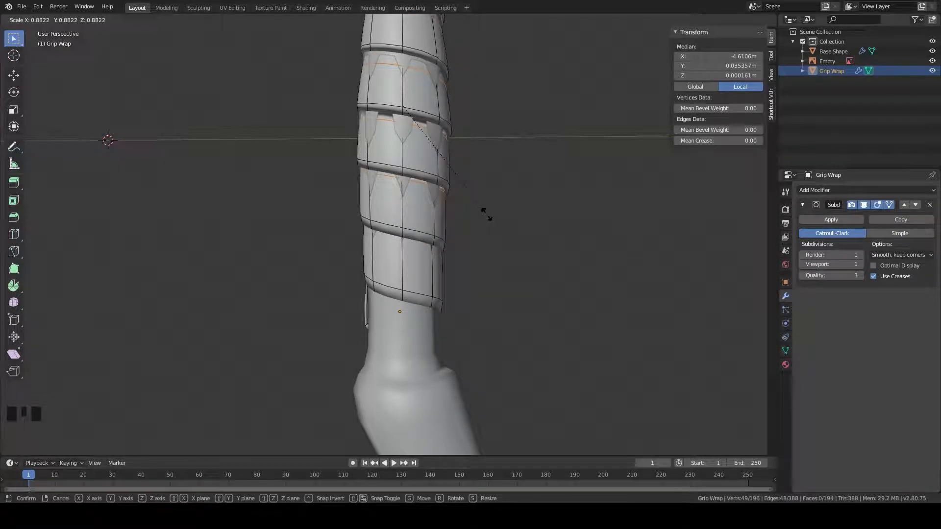
pyautogui.hotkey('shift', 'z')
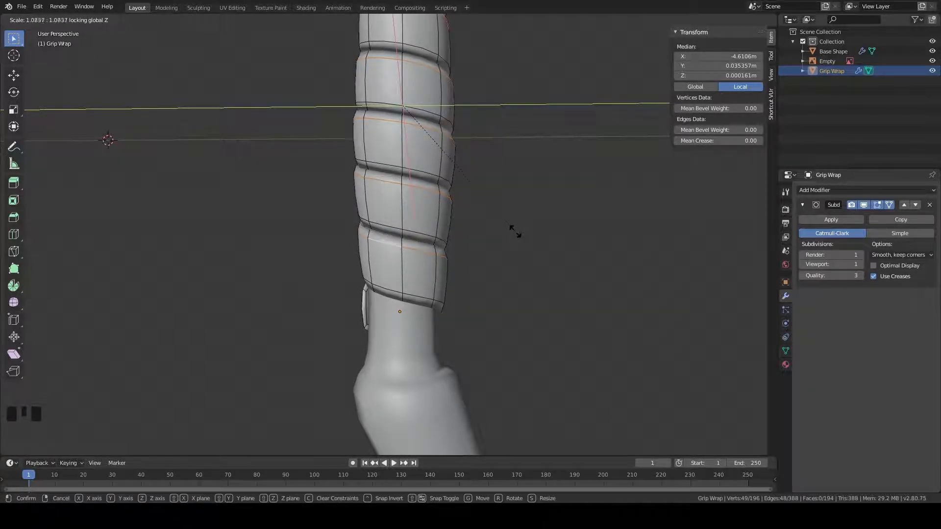
pyautogui.click(511, 231)
pyautogui.scroll(-6, 511, 231)
pyautogui.keyDown('shift'); pyautogui.moveTo(482, 201); pyautogui.dragTo(472, 234, button='middle'); pyautogui.keyUp('shift')
pyautogui.scroll(6, 465, 261)
pyautogui.press('Tab')
# Step: Stretch the grip wrap along global Z to a length of about 0.468 m
pyautogui.scroll(-5, 453, 247)
pyautogui.scroll(4, 423, 280)
pyautogui.scroll(-3, 476, 242)
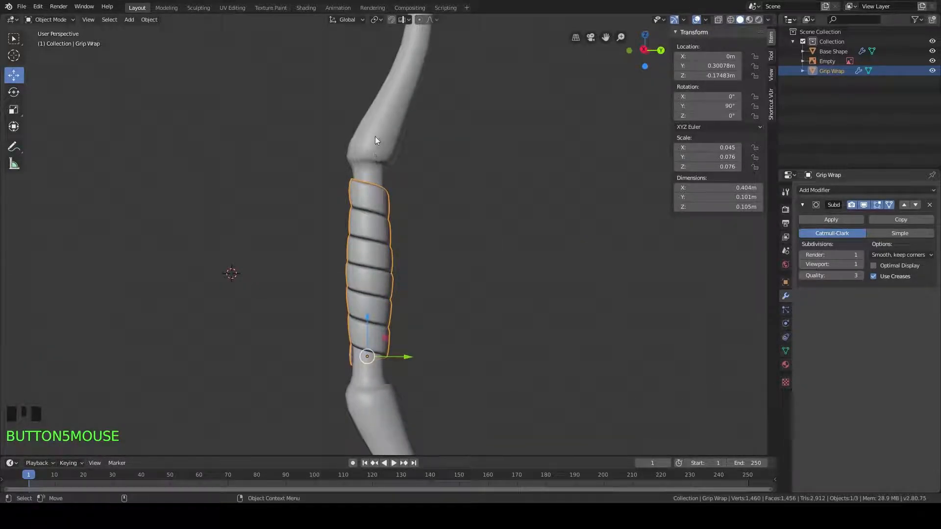
pyautogui.keyDown('shift'); pyautogui.scroll(3, 413, 209); pyautogui.keyUp('shift')
pyautogui.press('s')
pyautogui.press('z')
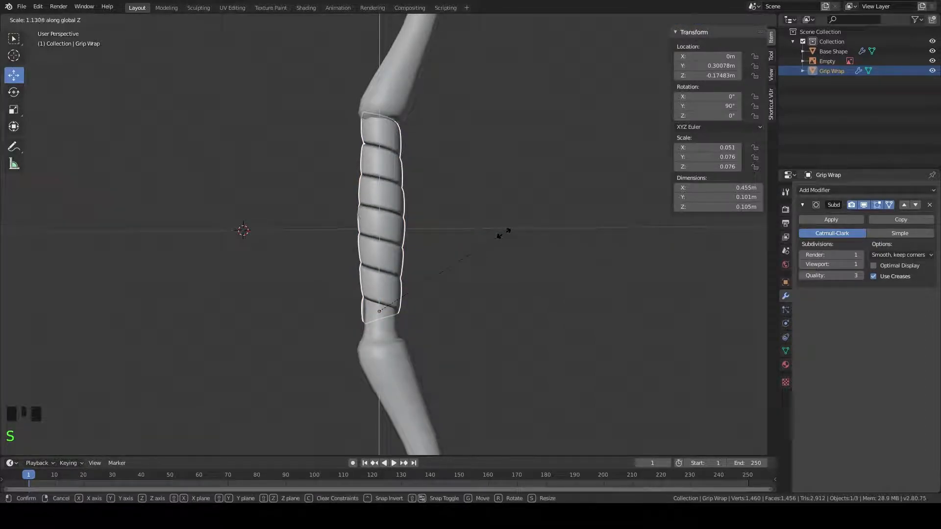
pyautogui.click(507, 231)
# Step: Lower the grip wrap to a Z location of about -0.258 m so its lower end sinks into the bow limb
pyautogui.moveTo(379, 269); pyautogui.dragTo(396, 308)
pyautogui.moveTo(396, 308); pyautogui.dragTo(375, 303, button='middle')
pyautogui.scroll(4, 395, 273)
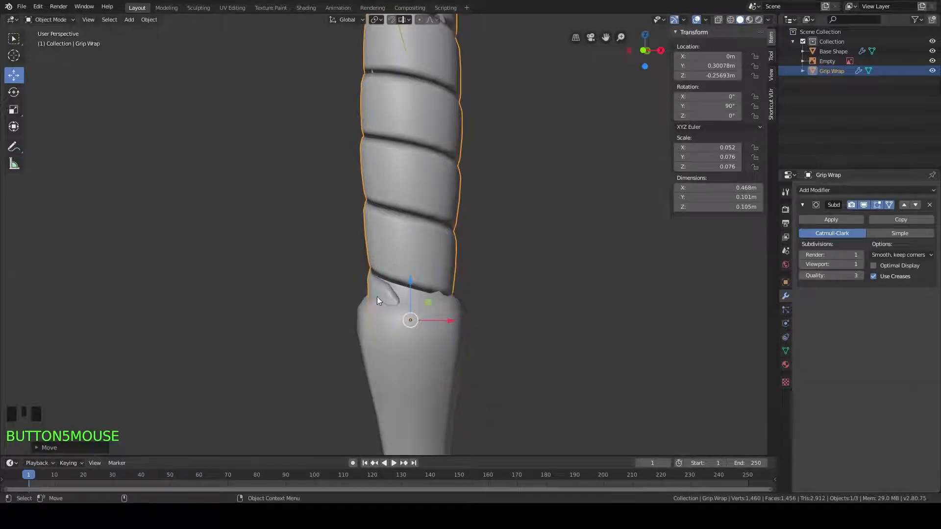
pyautogui.moveTo(410, 281); pyautogui.dragTo(413, 280)
pyautogui.moveTo(560, 277); pyautogui.dragTo(441, 266, button='middle')
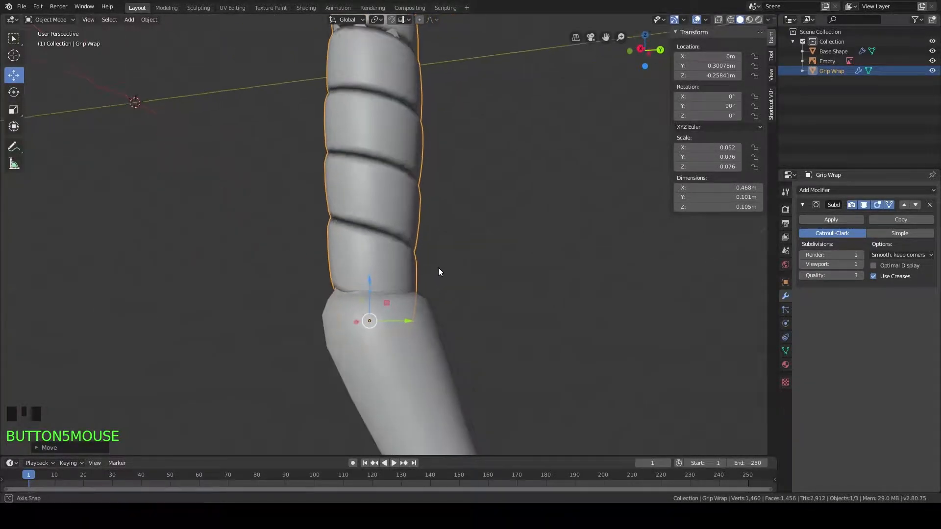
# Step: Stretch the grip wrap along global Z to about 0.583 m so it spans the whole handle
pyautogui.scroll(-4, 426, 231)
pyautogui.moveTo(425, 228)
pyautogui.mouseDown(button='middle')
pyautogui.moveTo(378, 286)
pyautogui.moveTo(385, 255)
pyautogui.moveTo(441, 237)
pyautogui.mouseUp(button='middle')
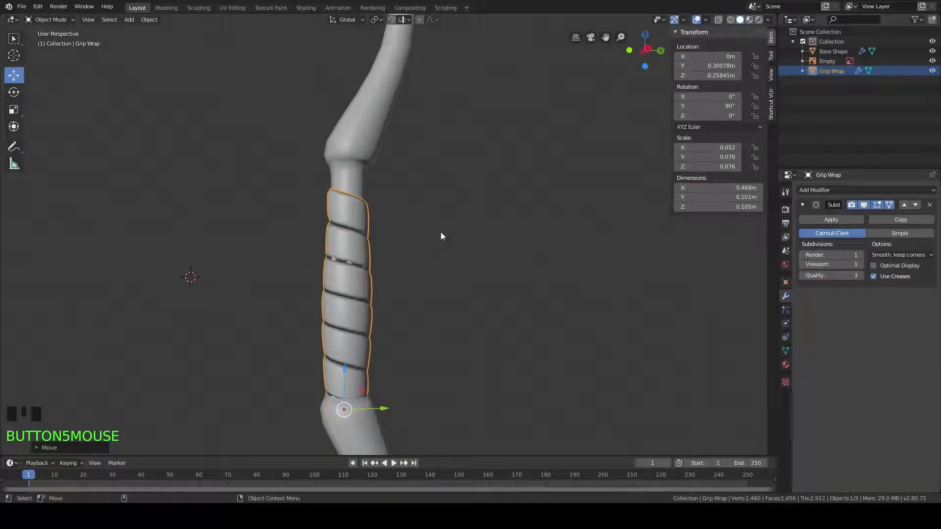
pyautogui.press('s')
pyautogui.press('z')
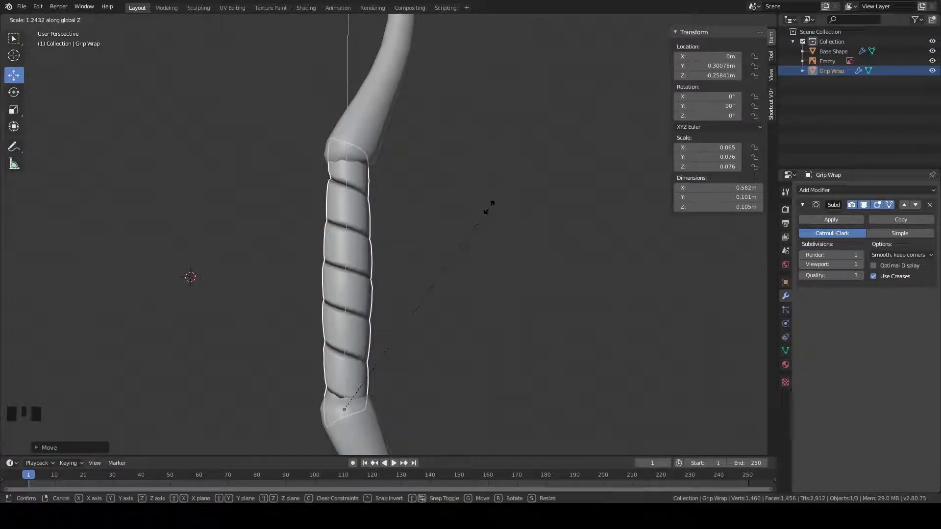
pyautogui.click(488, 206)
pyautogui.moveTo(489, 207); pyautogui.dragTo(410, 256, button='middle')
pyautogui.scroll(3, 450, 255)
pyautogui.scroll(2, 396, 289)
pyautogui.moveTo(396, 291); pyautogui.dragTo(349, 207, button='middle')
pyautogui.press('s')
pyautogui.press('z')
pyautogui.click(497, 174)
# Step: Inspect the stretched wrap on the handle and deselect it
pyautogui.moveTo(496, 174); pyautogui.dragTo(496, 196, button='middle')
pyautogui.scroll(-6, 512, 247)
pyautogui.moveTo(512, 247); pyautogui.dragTo(437, 290, button='middle')
pyautogui.scroll(4, 452, 267)
pyautogui.press('Tab')
pyautogui.press('Tab')
pyautogui.click(450, 266)
# Step: Examine the bow's upper limb and tip, and the overall shape of the bow with its grip
pyautogui.scroll(-8, 436, 289)
pyautogui.scroll(8, 454, 280)
pyautogui.scroll(-3, 442, 221)
pyautogui.moveTo(442, 218)
pyautogui.mouseDown(button='middle')
pyautogui.moveTo(472, 219)
pyautogui.moveTo(455, 179)
pyautogui.moveTo(454, 219)
pyautogui.mouseUp(button='middle')
pyautogui.scroll(-1, 457, 154)
pyautogui.scroll(3, 455, 254)
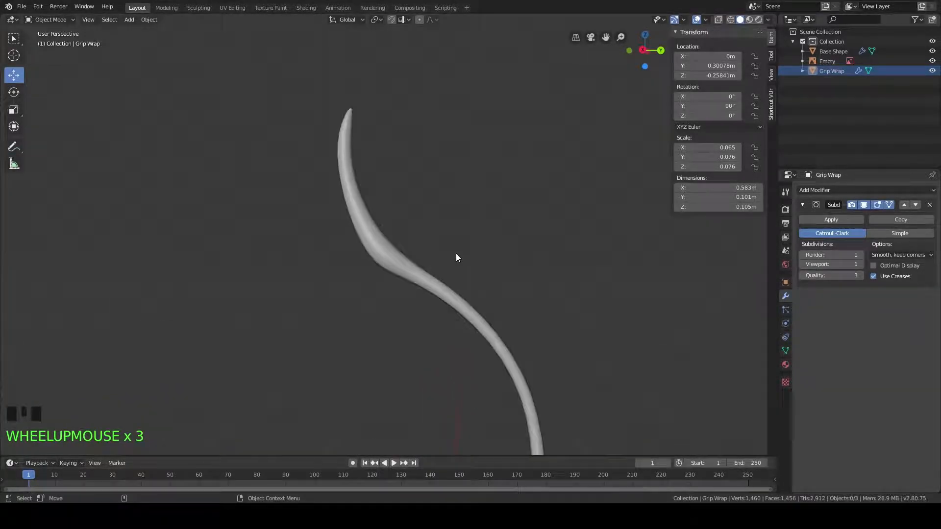
pyautogui.moveTo(456, 254); pyautogui.dragTo(483, 278, button='middle')
pyautogui.moveTo(394, 180); pyautogui.dragTo(391, 228, button='middle')
pyautogui.scroll(-6, 398, 214)
pyautogui.scroll(6, 391, 227)
pyautogui.moveTo(373, 149); pyautogui.dragTo(387, 226, button='middle')
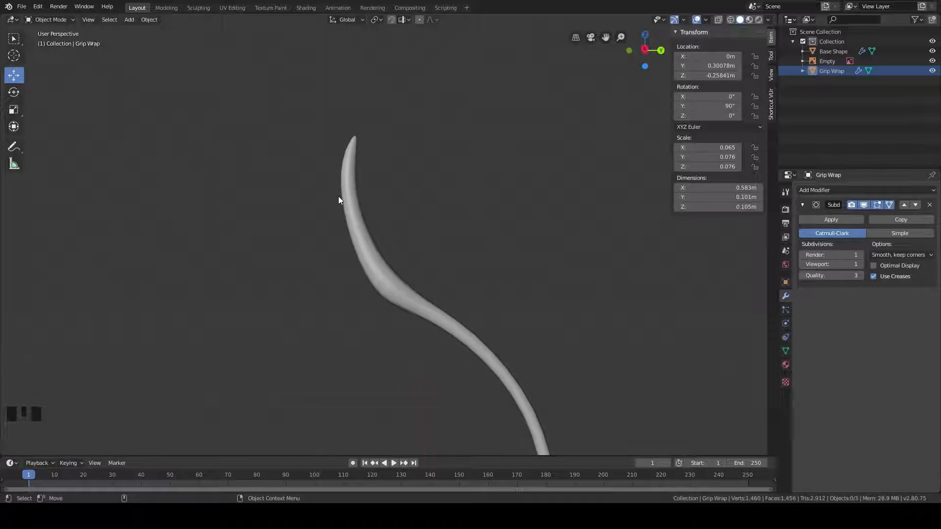
pyautogui.scroll(-1, 355, 205)
pyautogui.moveTo(369, 225); pyautogui.dragTo(371, 231, button='middle')
pyautogui.scroll(-1, 367, 205)
pyautogui.scroll(2, 366, 206)
pyautogui.moveTo(364, 183); pyautogui.dragTo(393, 243, button='middle')
pyautogui.scroll(1, 393, 243)
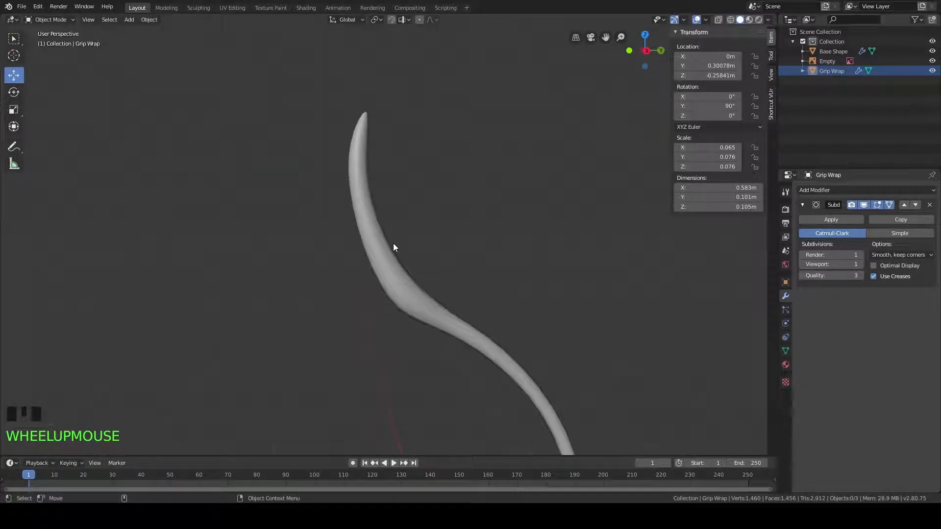
pyautogui.moveTo(410, 277); pyautogui.dragTo(365, 237, button='middle')
pyautogui.scroll(-8, 378, 196)
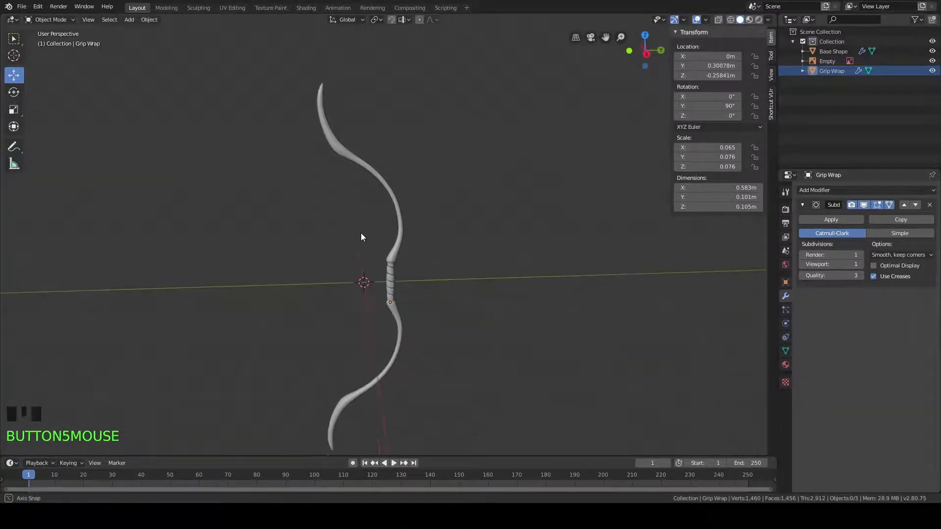
# Step: Add a cube mesh at the world origin and scale it down uniformly to a small block beside the bow
pyautogui.moveTo(401, 265); pyautogui.dragTo(422, 213, button='middle')
pyautogui.scroll(4, 377, 262)
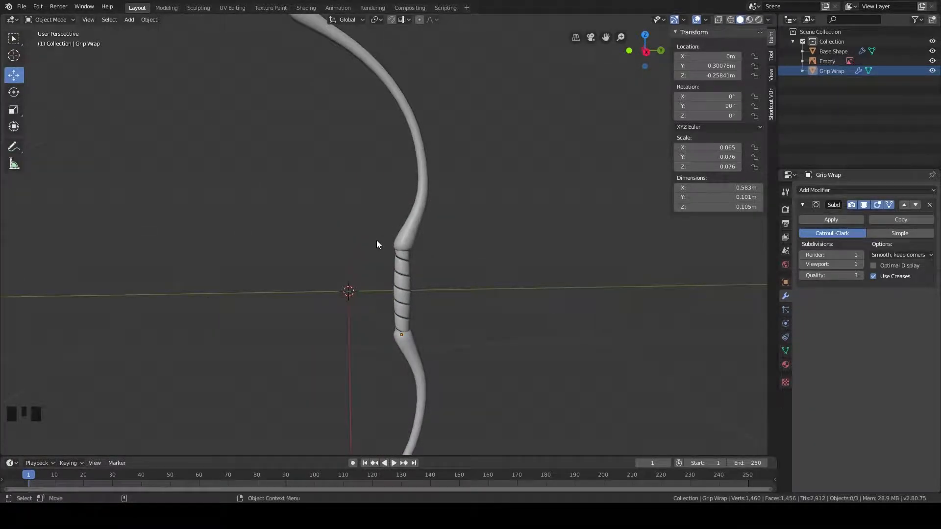
pyautogui.hotkey('shift', 'a')
pyautogui.moveTo(377, 241)
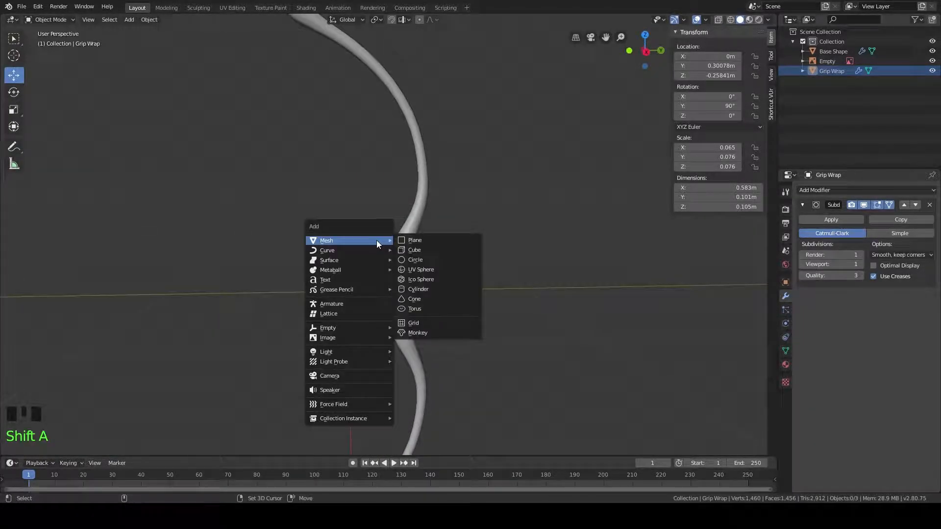
pyautogui.click(425, 249)
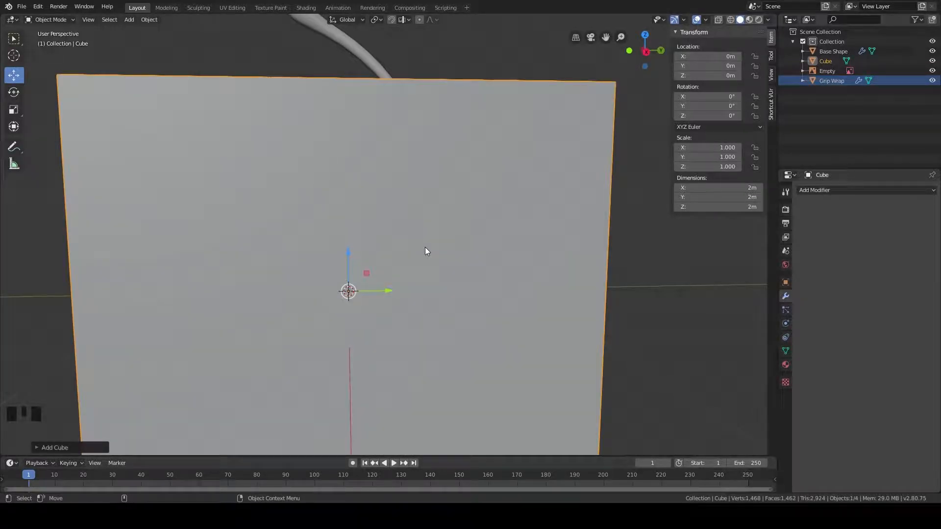
pyautogui.scroll(-5, 425, 247)
pyautogui.moveTo(438, 221); pyautogui.dragTo(516, 233, button='middle')
pyautogui.press('s')
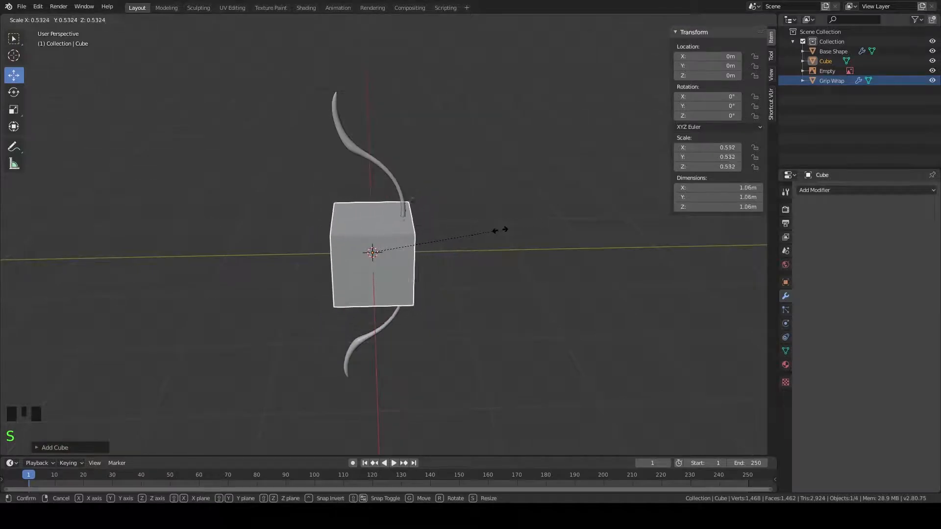
pyautogui.click(421, 244)
# Step: Delete the cube's top and bottom faces in Edit Mode to leave an open four-sided sleeve
pyautogui.scroll(5, 420, 244)
pyautogui.moveTo(421, 244); pyautogui.dragTo(407, 224, button='middle')
pyautogui.press('Tab')
pyautogui.click(371, 230)
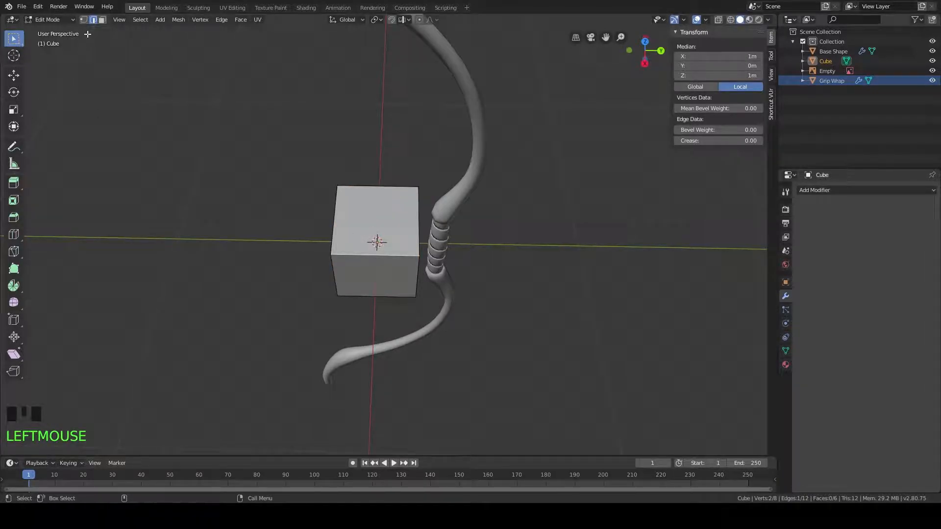
pyautogui.click(102, 20)
pyautogui.click(374, 241)
pyautogui.moveTo(374, 241); pyautogui.dragTo(392, 116, button='middle')
pyautogui.keyDown('shift'); pyautogui.click(389, 288); pyautogui.keyUp('shift')
pyautogui.moveTo(447, 220); pyautogui.dragTo(445, 248, button='middle')
pyautogui.press('x')
pyautogui.click(428, 296)
pyautogui.scroll(2, 444, 316)
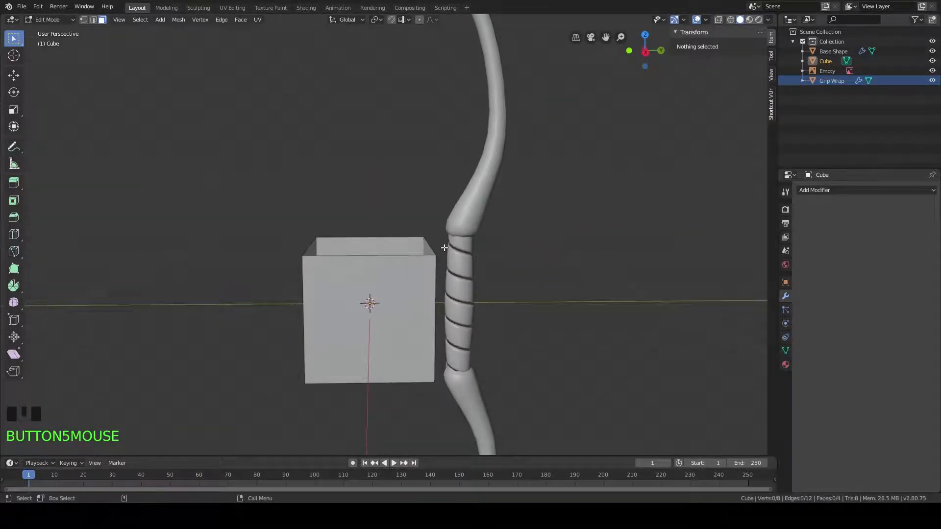
# Step: Scale the whole sleeve mesh down uniformly and stretch it along Z into an upright rectangular tube
pyautogui.press('s')
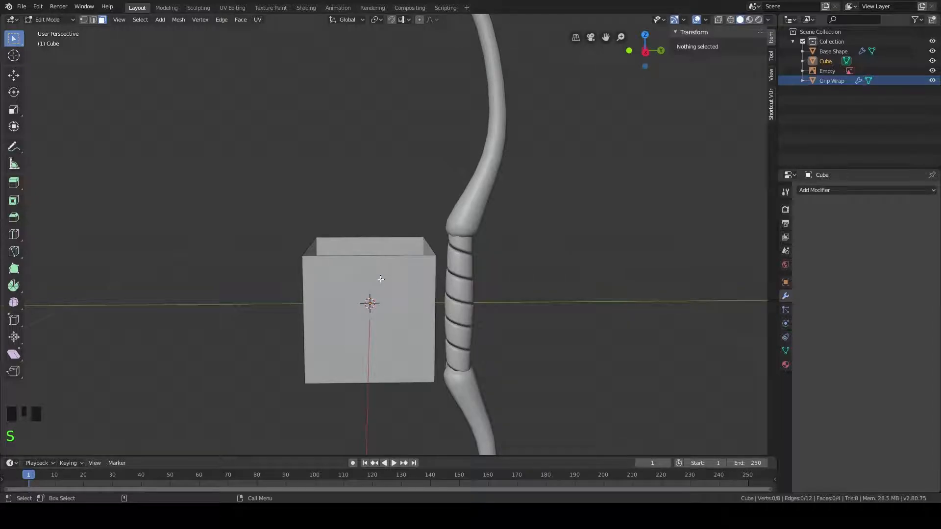
pyautogui.press('a')
pyautogui.moveTo(598, 262); pyautogui.dragTo(678, 261, button='middle')
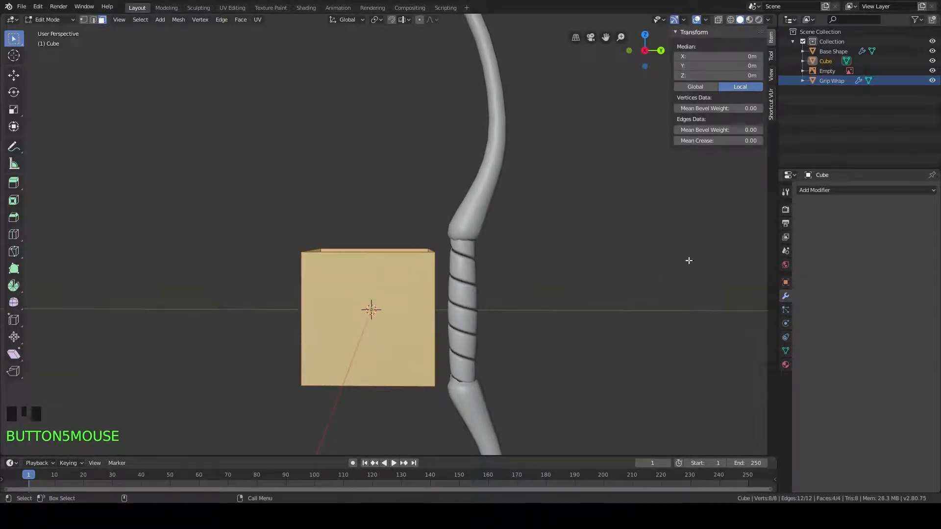
pyautogui.press('s')
pyautogui.click(510, 280)
pyautogui.moveTo(483, 290); pyautogui.dragTo(451, 293, button='middle')
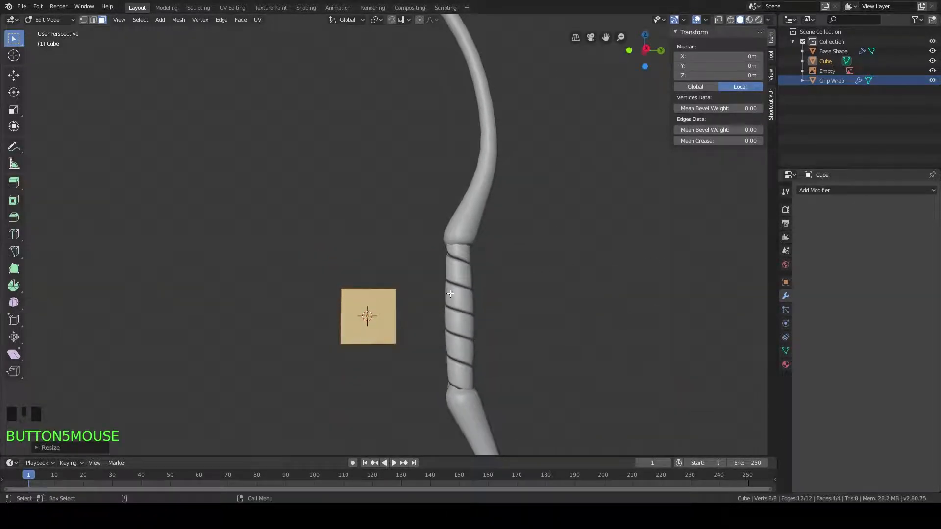
pyautogui.press('s')
pyautogui.press('z')
pyautogui.click(496, 288)
# Step: Raise the whole sleeve mesh along Z to a local median Z of about 8.87 m, level with the bow's upper limb
pyautogui.scroll(-4, 489, 229)
pyautogui.keyDown('shift'); pyautogui.moveTo(489, 229); pyautogui.dragTo(464, 341, button='middle'); pyautogui.keyUp('shift')
pyautogui.scroll(-1, 470, 324)
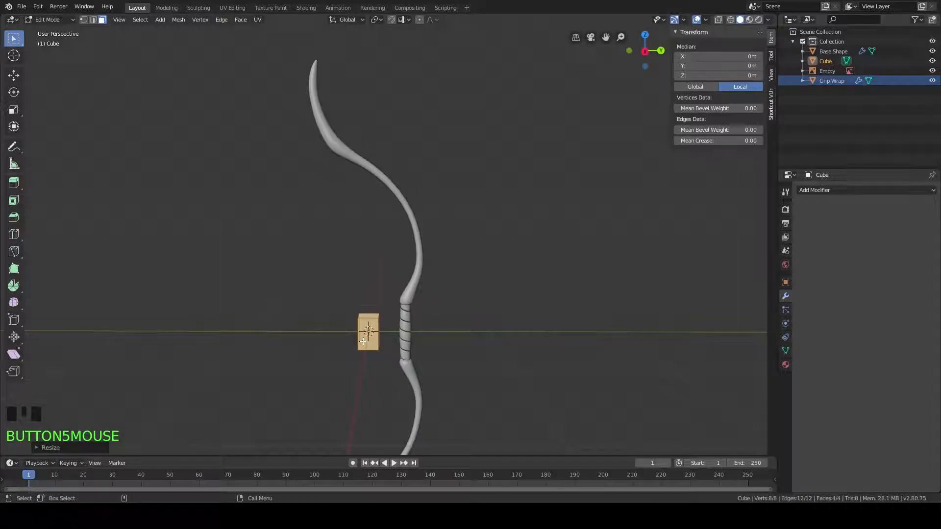
pyautogui.moveTo(363, 342); pyautogui.dragTo(368, 328, button='middle')
pyautogui.keyDown('shift'); pyautogui.moveTo(373, 361); pyautogui.dragTo(374, 310, button='middle'); pyautogui.keyUp('shift')
pyautogui.scroll(4, 377, 309)
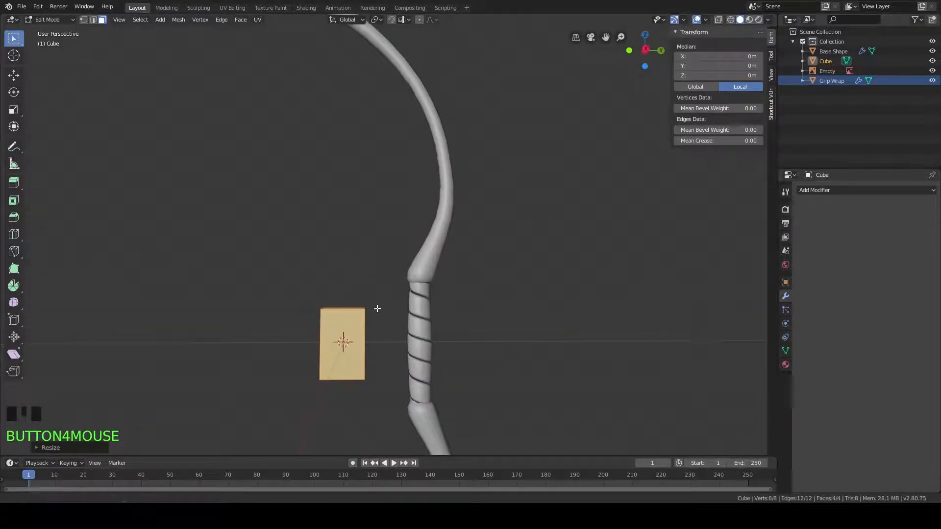
pyautogui.scroll(-4, 377, 309)
pyautogui.moveTo(381, 258); pyautogui.dragTo(375, 267, button='middle')
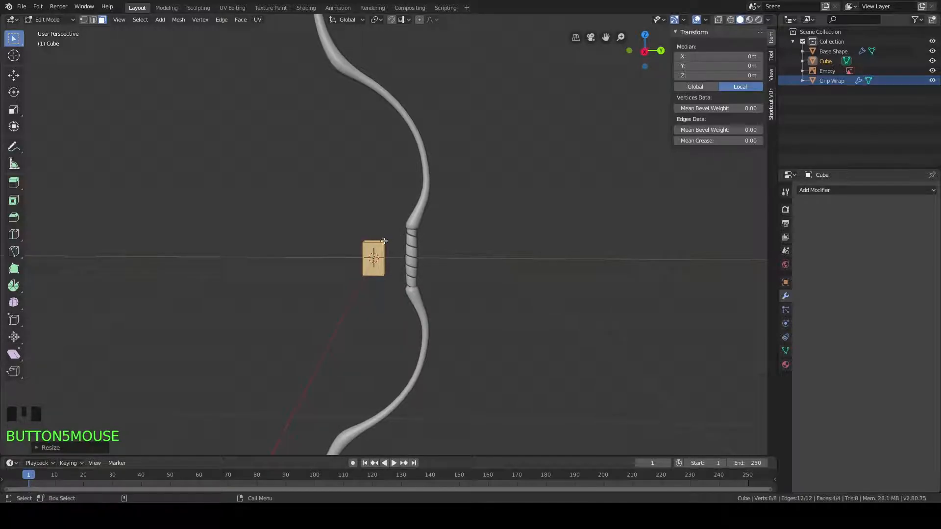
pyautogui.moveTo(395, 258); pyautogui.dragTo(400, 253, button='middle')
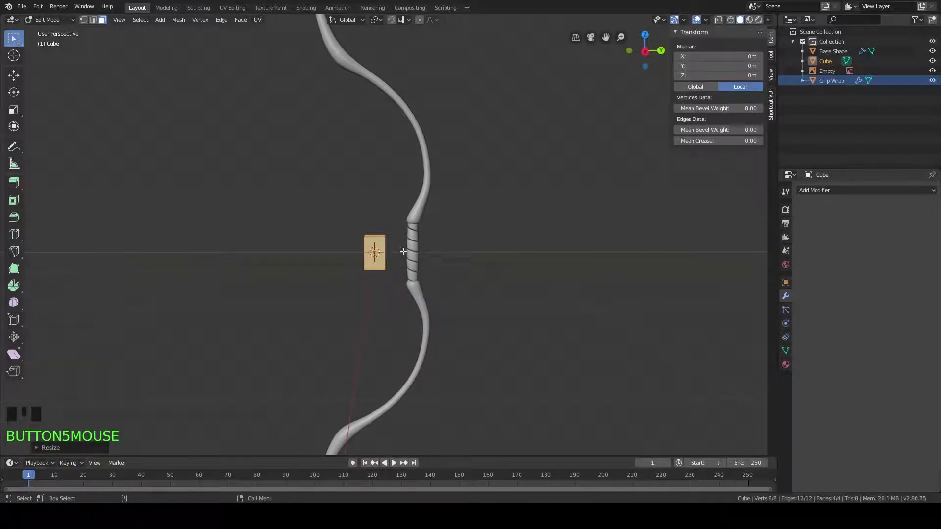
pyautogui.press('g')
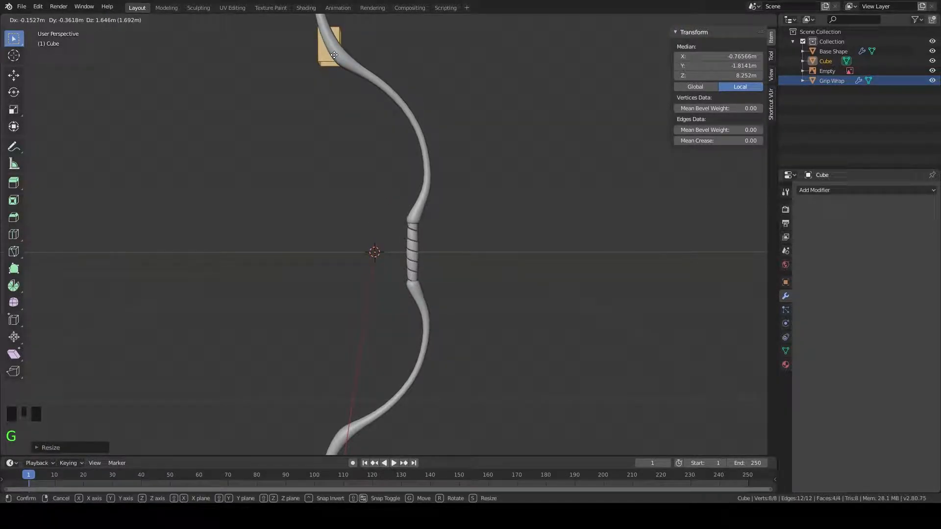
pyautogui.press('z')
pyautogui.click(346, 33)
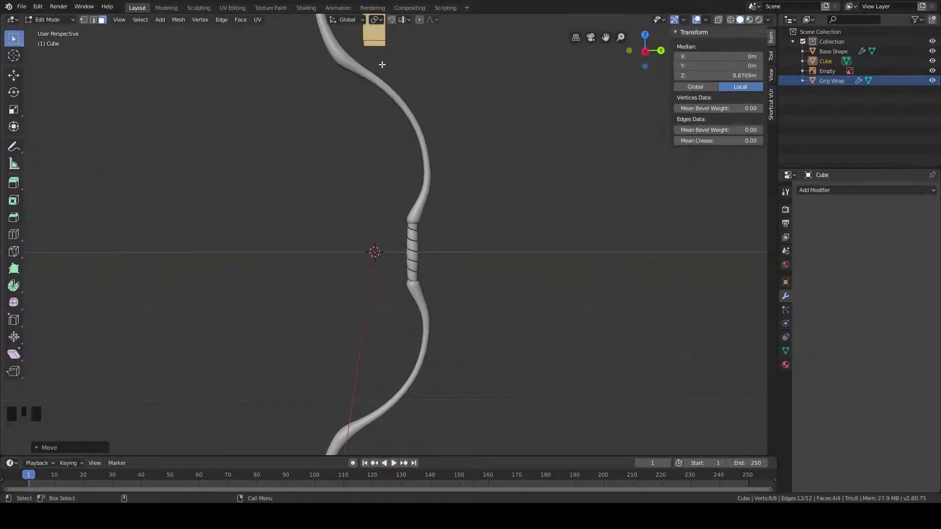
# Step: Move the sleeve along Y to a local median Y of about -2.05 m so it surrounds the upper limb
pyautogui.keyDown('shift'); pyautogui.moveTo(383, 65); pyautogui.dragTo(372, 235, button='middle'); pyautogui.keyUp('shift')
pyautogui.scroll(3, 370, 233)
pyautogui.keyDown('shift'); pyautogui.moveTo(354, 199); pyautogui.dragTo(375, 217, button='middle'); pyautogui.keyUp('shift')
pyautogui.press('g')
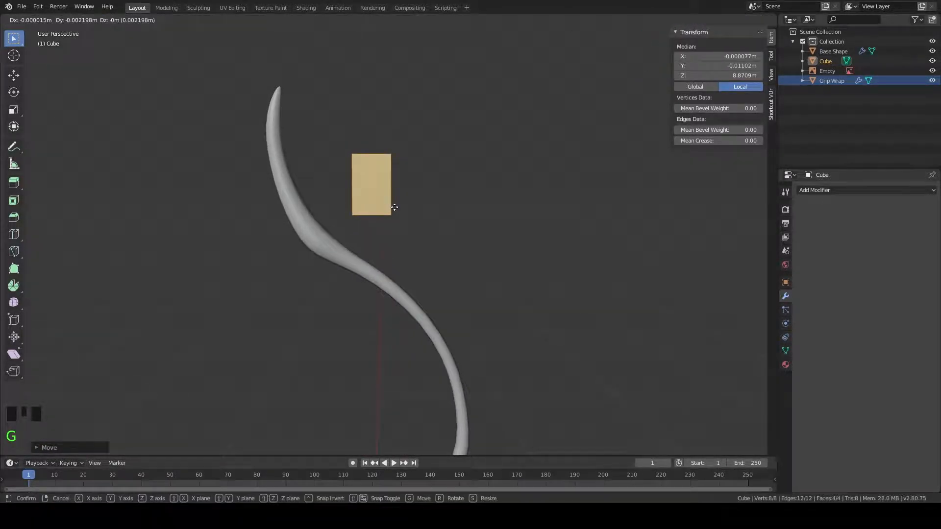
pyautogui.press('y')
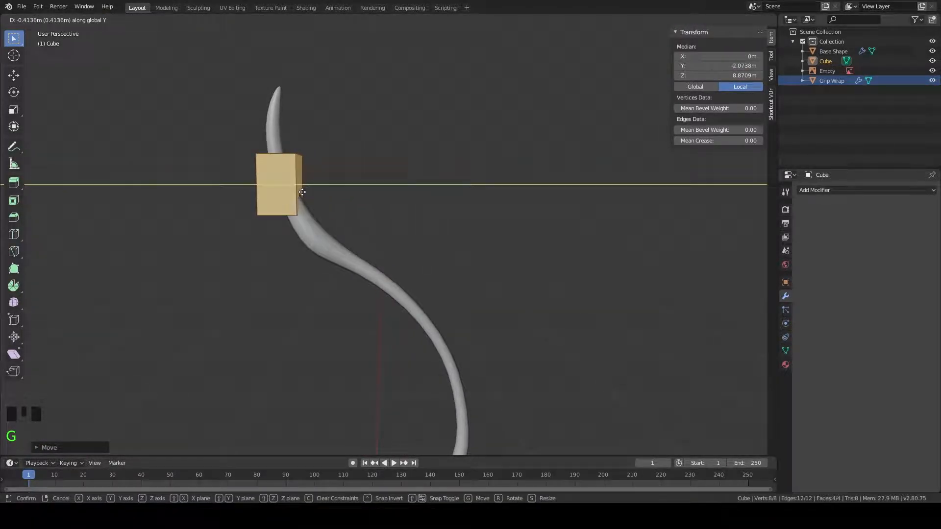
pyautogui.click(299, 175)
# Step: Rotate the sleeve about the global X axis to follow the slant of the upper limb
pyautogui.moveTo(300, 175); pyautogui.dragTo(315, 217, button='middle')
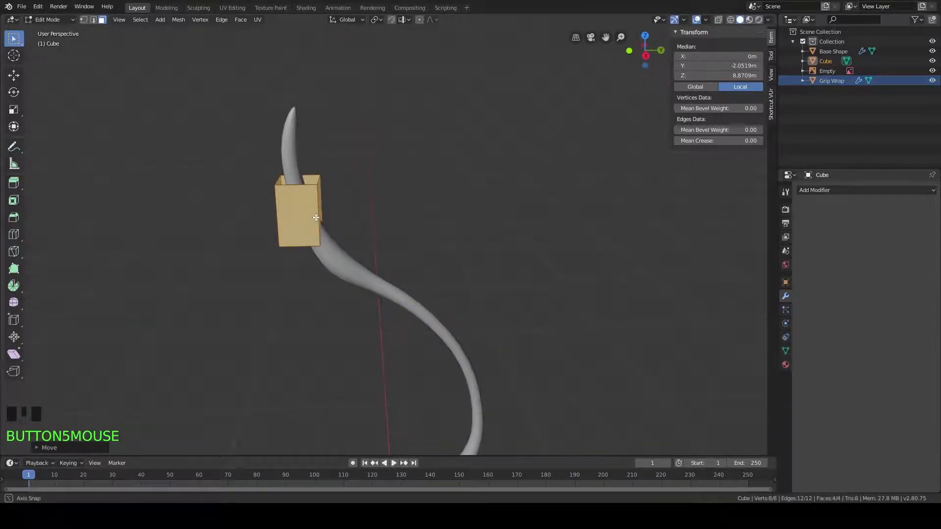
pyautogui.press('r')
pyautogui.press('x')
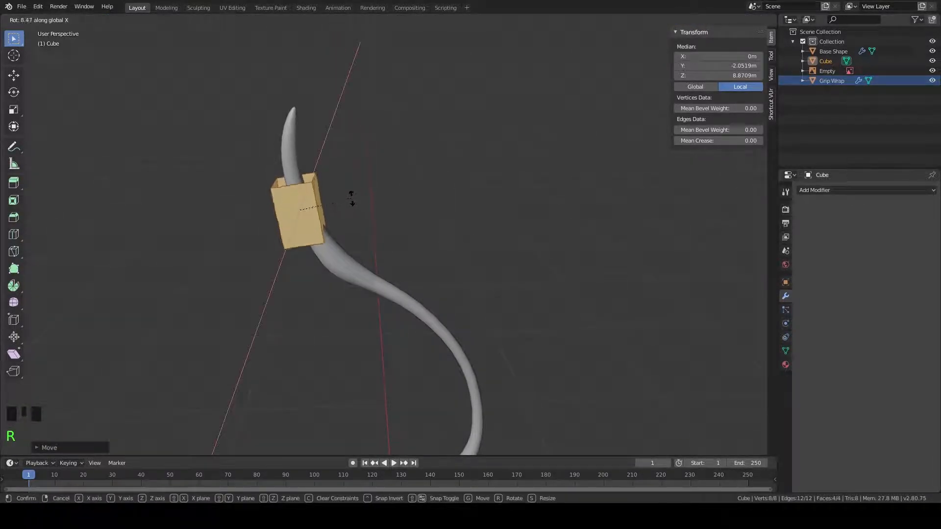
pyautogui.click(351, 189)
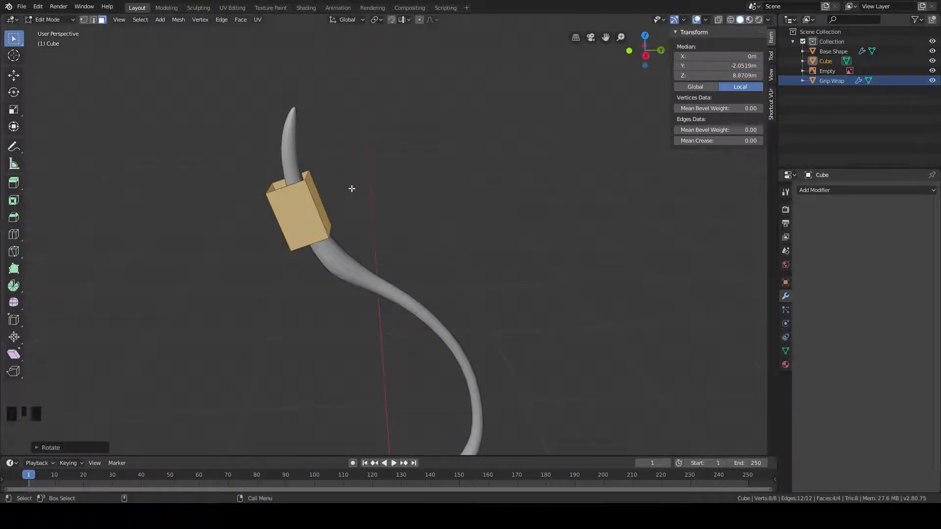
# Step: Shift the sleeve in the YZ plane to a local median of about Y -2.035 m, Z 9.423 m, around the limb near its tip
pyautogui.moveTo(351, 189); pyautogui.dragTo(364, 194, button='middle')
pyautogui.press('g')
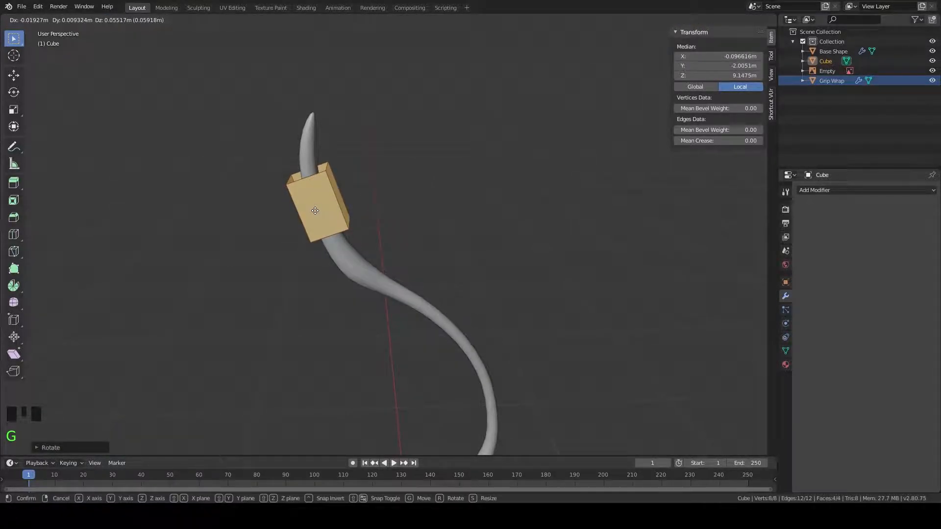
pyautogui.hotkey('shift', 'x')
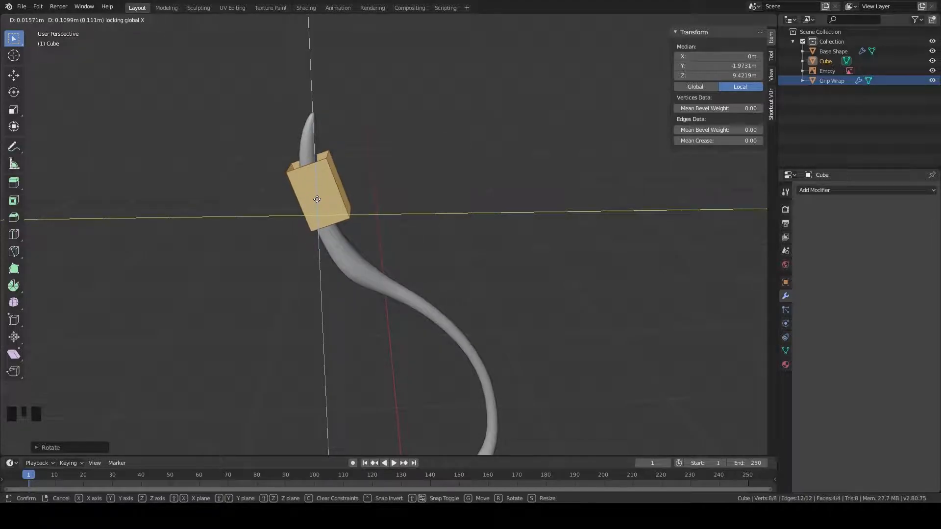
pyautogui.click(314, 200)
pyautogui.moveTo(307, 248); pyautogui.dragTo(317, 231, button='middle')
pyautogui.keyDown('shift'); pyautogui.moveTo(372, 288); pyautogui.dragTo(349, 155, button='middle'); pyautogui.keyUp('shift')
pyautogui.scroll(-3, 336, 175)
pyautogui.keyDown('shift'); pyautogui.moveTo(359, 260); pyautogui.dragTo(342, 287, button='middle'); pyautogui.keyUp('shift')
pyautogui.scroll(5, 340, 286)
pyautogui.keyDown('shift'); pyautogui.moveTo(304, 159); pyautogui.dragTo(362, 272, button='middle'); pyautogui.keyUp('shift')
pyautogui.keyDown('shift'); pyautogui.moveTo(336, 243); pyautogui.dragTo(367, 265, button='middle'); pyautogui.keyUp('shift')
pyautogui.scroll(1, 366, 265)
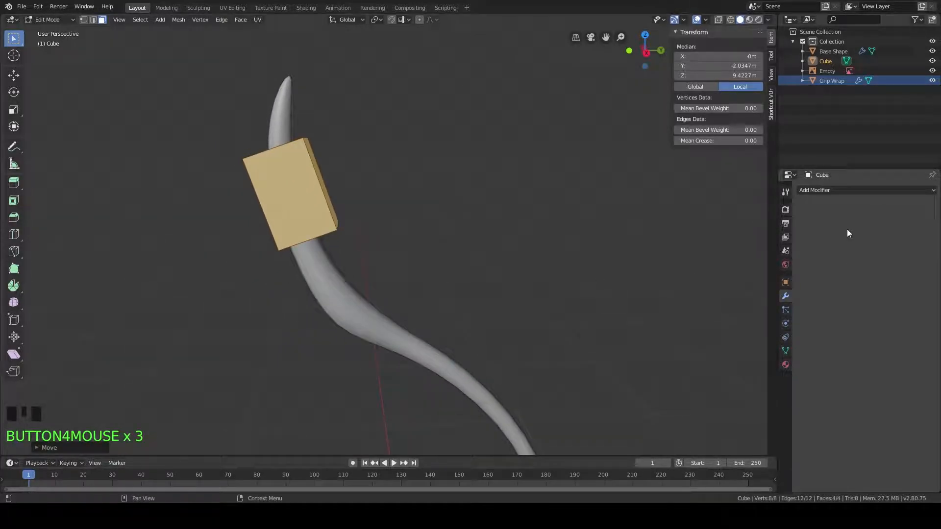
# Step: Add a Subdivision Surface modifier with 2 viewport levels to the sleeve and display its result on the edit cage
pyautogui.click(850, 190)
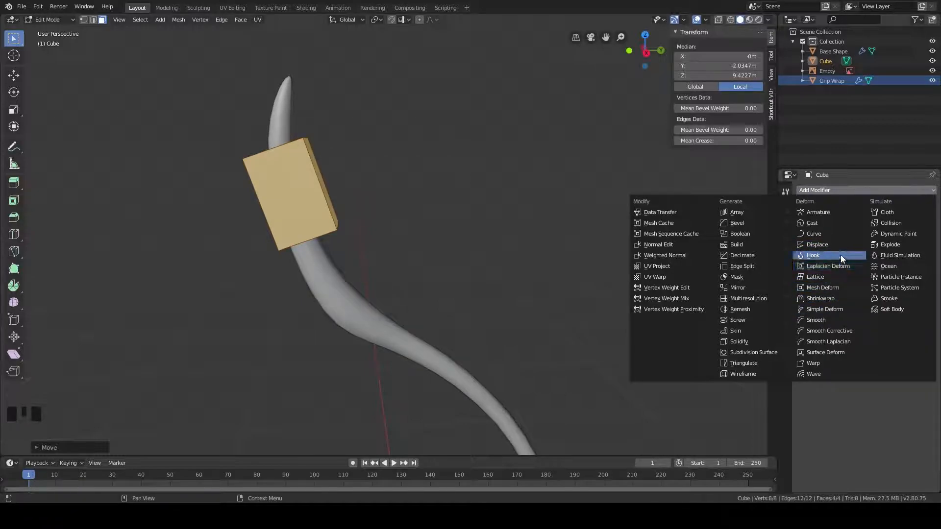
pyautogui.click(775, 354)
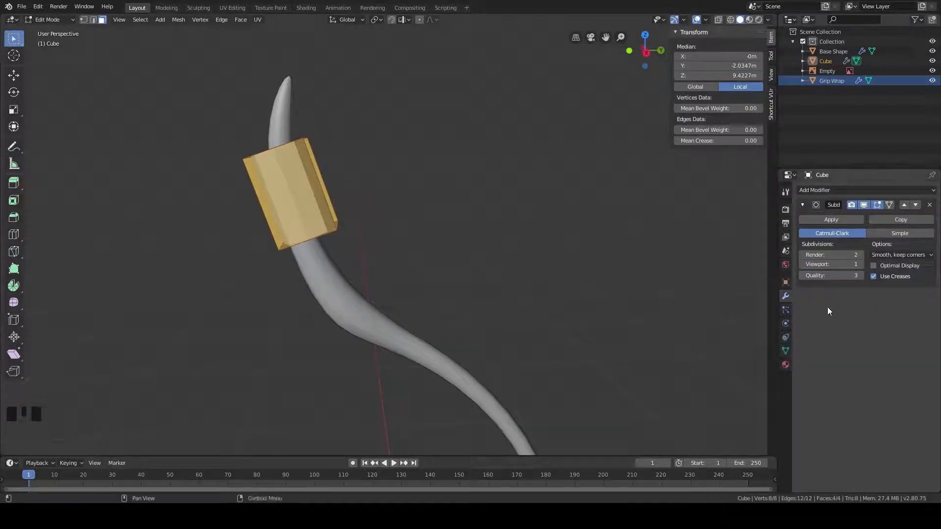
pyautogui.click(861, 265)
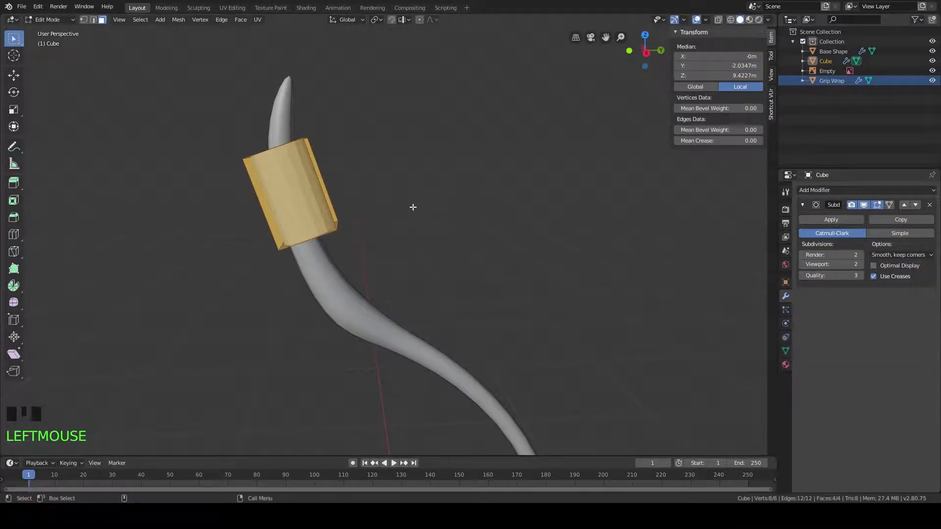
pyautogui.moveTo(413, 208); pyautogui.dragTo(413, 259, button='middle')
pyautogui.scroll(3, 403, 229)
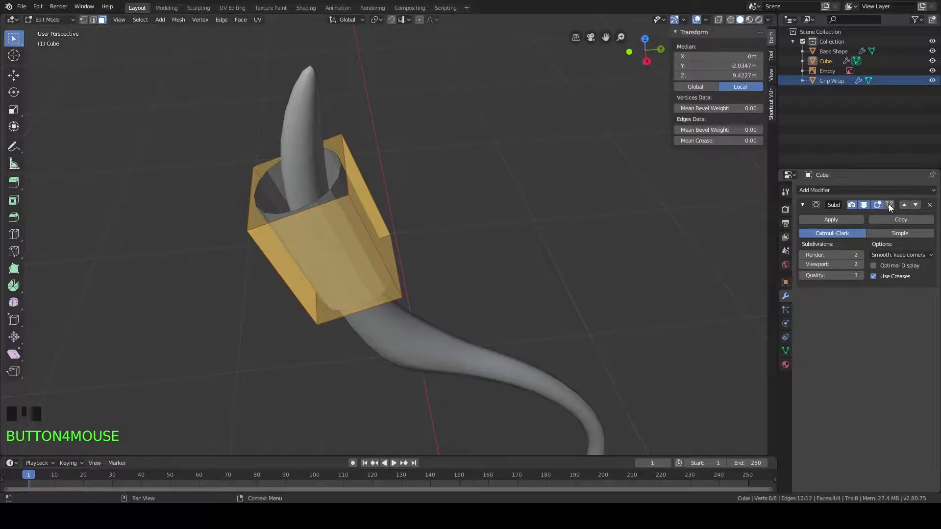
pyautogui.click(889, 205)
pyautogui.moveTo(490, 220); pyautogui.dragTo(447, 198, button='middle')
pyautogui.moveTo(391, 205); pyautogui.dragTo(362, 163, button='middle')
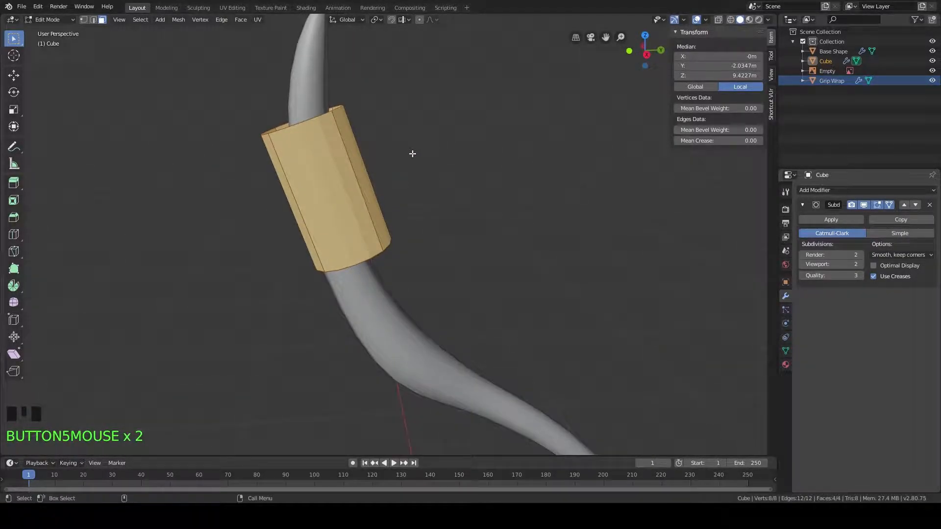
# Step: Rotate the rounded sleeve slightly about global X so it lines up better with the limb
pyautogui.press('r')
pyautogui.press('x')
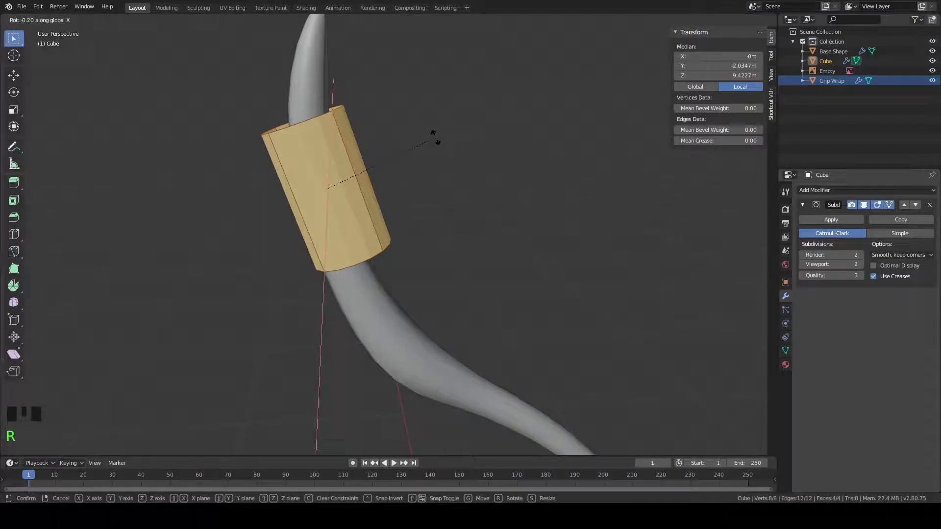
pyautogui.click(452, 143)
pyautogui.keyDown('shift'); pyautogui.moveTo(420, 165); pyautogui.dragTo(420, 132, button='middle'); pyautogui.keyUp('shift')
pyautogui.moveTo(421, 132); pyautogui.dragTo(422, 164, button='middle')
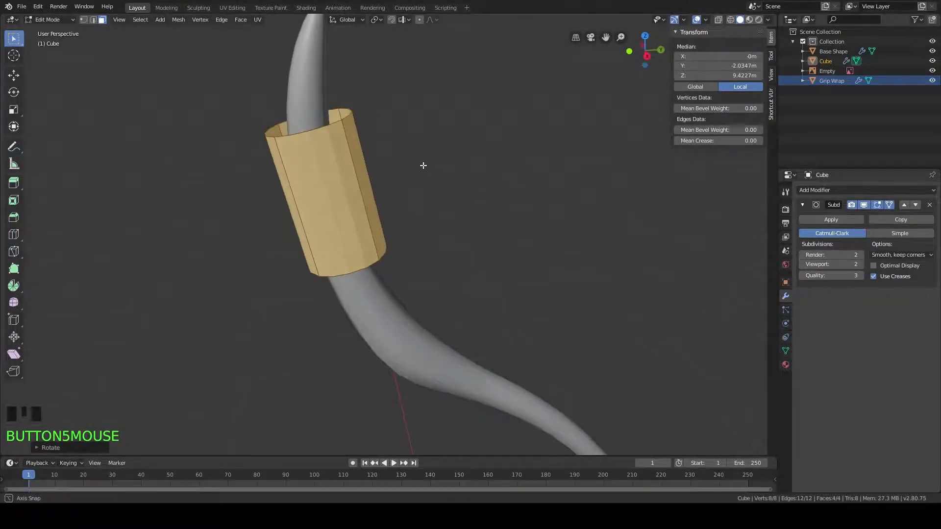
# Step: Add a Shrinkwrap modifier to the sleeve with Base Shape as its target
pyautogui.click(874, 191)
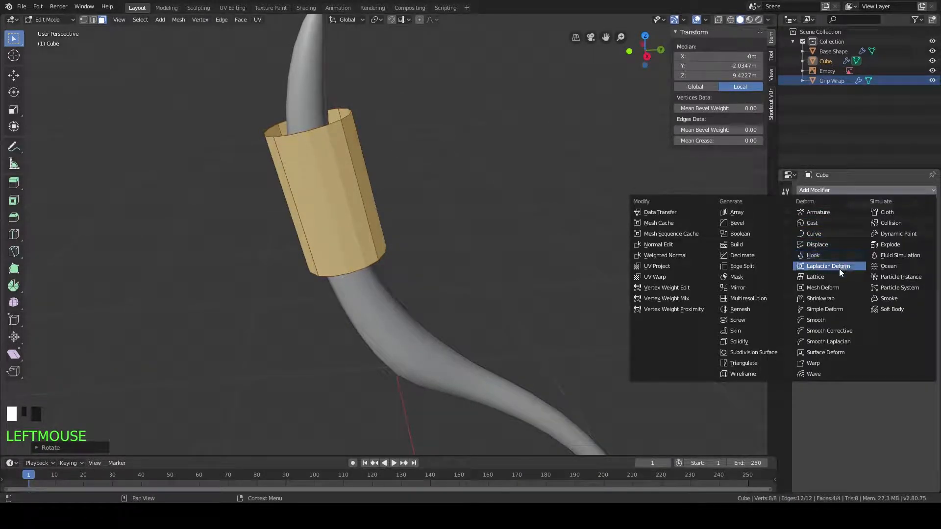
pyautogui.click(828, 298)
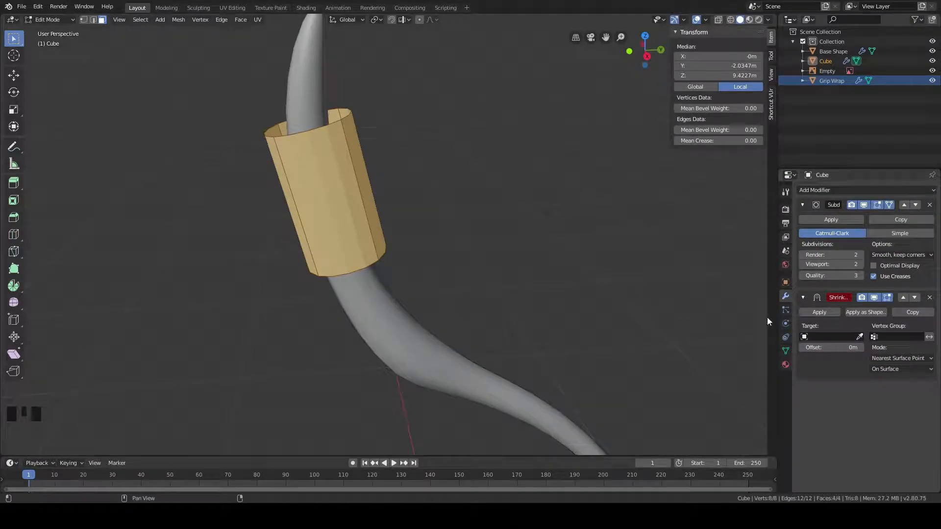
pyautogui.click(822, 336)
pyautogui.click(829, 351)
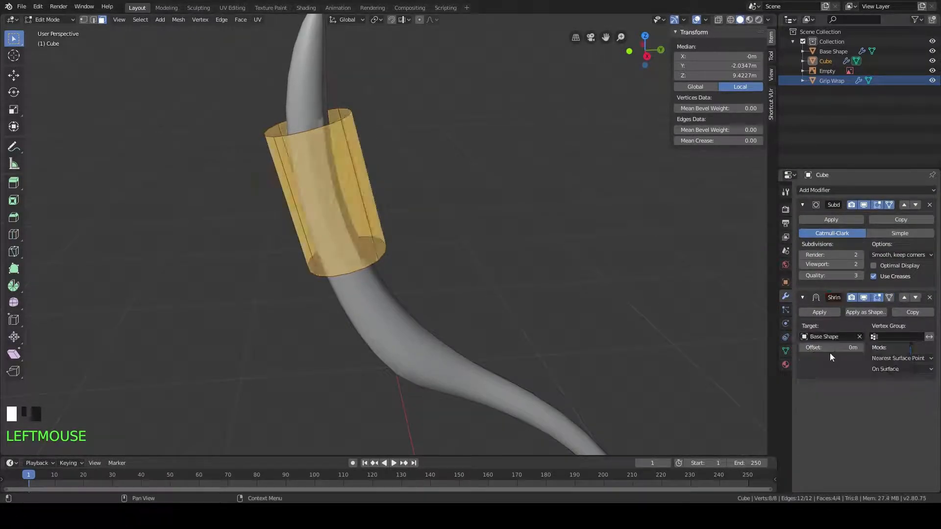
pyautogui.moveTo(346, 204); pyautogui.dragTo(412, 246, button='middle')
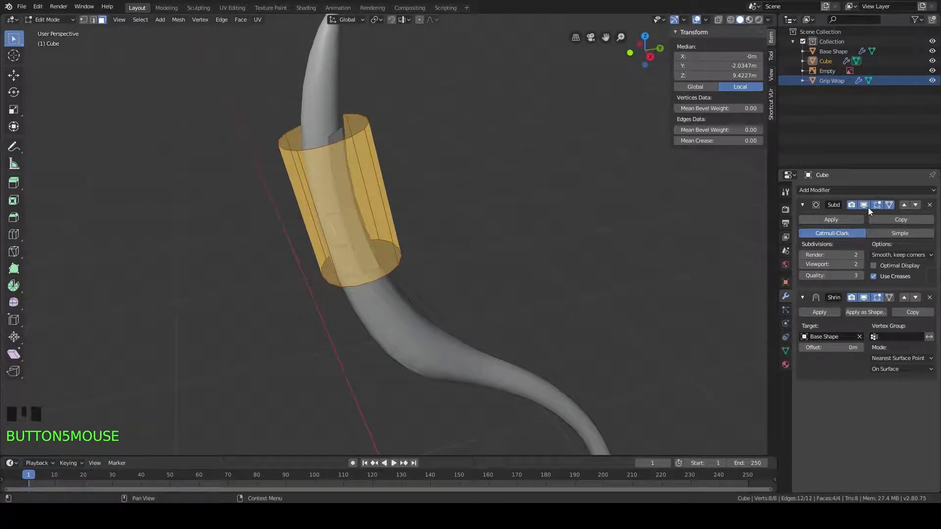
# Step: Add a Solidify modifier to the sleeve below its Shrinkwrap modifier
pyautogui.click(870, 192)
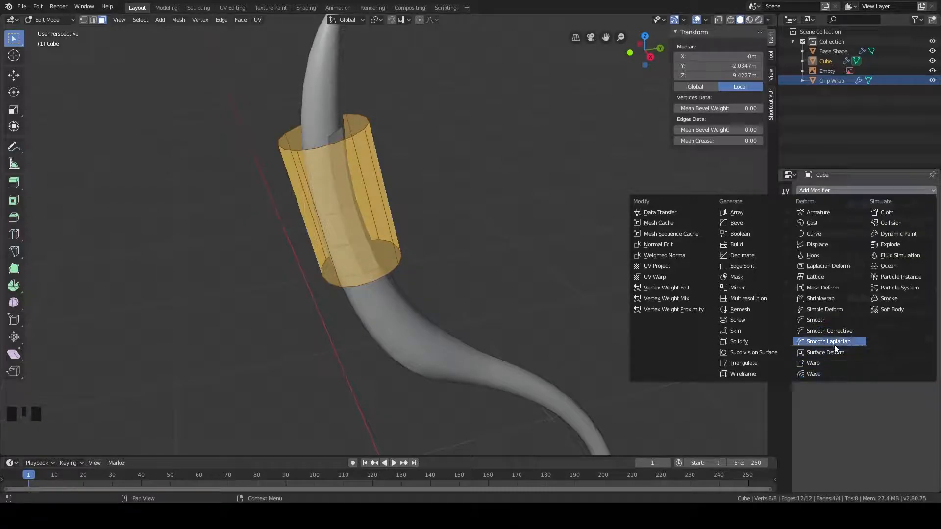
pyautogui.click(762, 342)
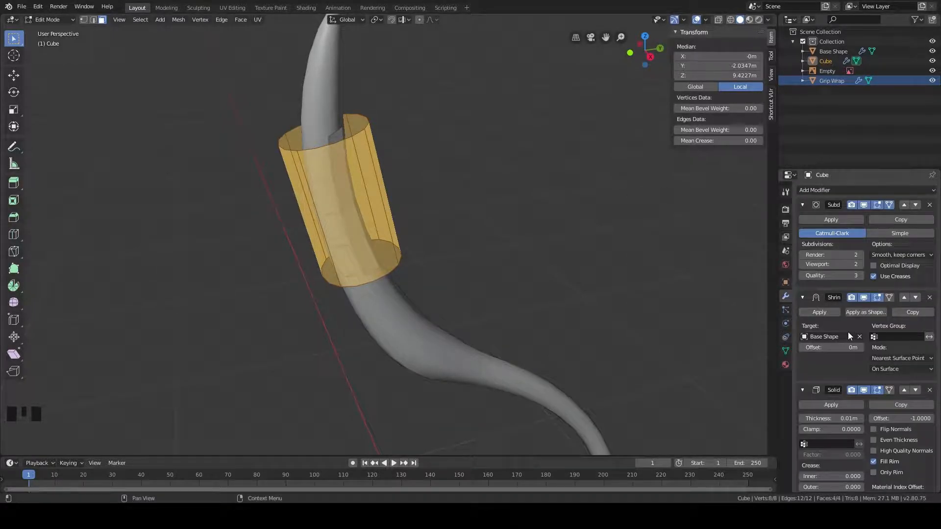
pyautogui.scroll(-2, 848, 331)
pyautogui.moveTo(409, 222); pyautogui.dragTo(405, 242, button='middle')
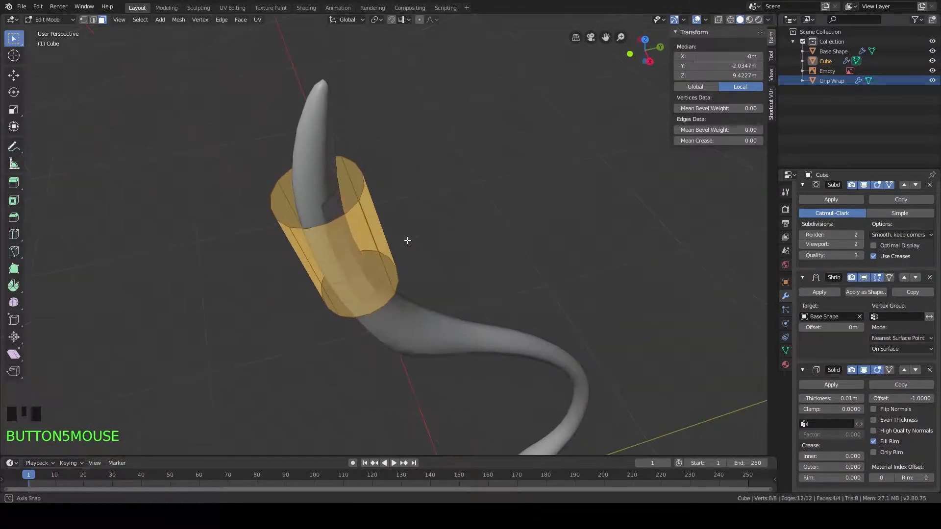
pyautogui.moveTo(561, 275); pyautogui.dragTo(532, 288, button='middle')
pyautogui.scroll(3, 532, 252)
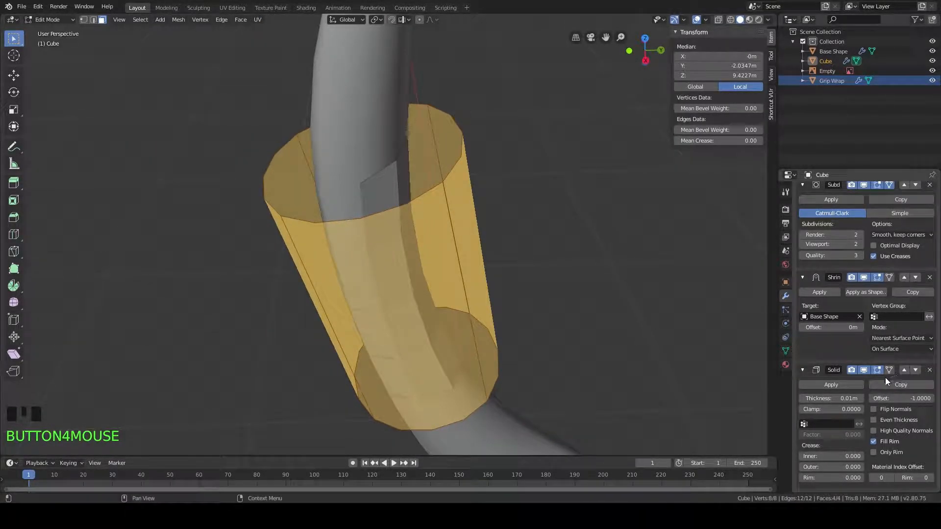
# Step: Try a Solidify thickness of 0.08 m and inspect the sleeve's wall from above
pyautogui.click(861, 398)
pyautogui.click(862, 398)
pyautogui.click(862, 398)
pyautogui.click(861, 397)
pyautogui.click(862, 398)
pyautogui.click(861, 398)
pyautogui.click(862, 398)
pyautogui.click(862, 398)
pyautogui.moveTo(514, 274); pyautogui.dragTo(591, 219, button='middle')
pyautogui.scroll(4, 596, 317)
pyautogui.keyDown('shift'); pyautogui.moveTo(597, 338); pyautogui.dragTo(596, 296, button='middle'); pyautogui.keyUp('shift')
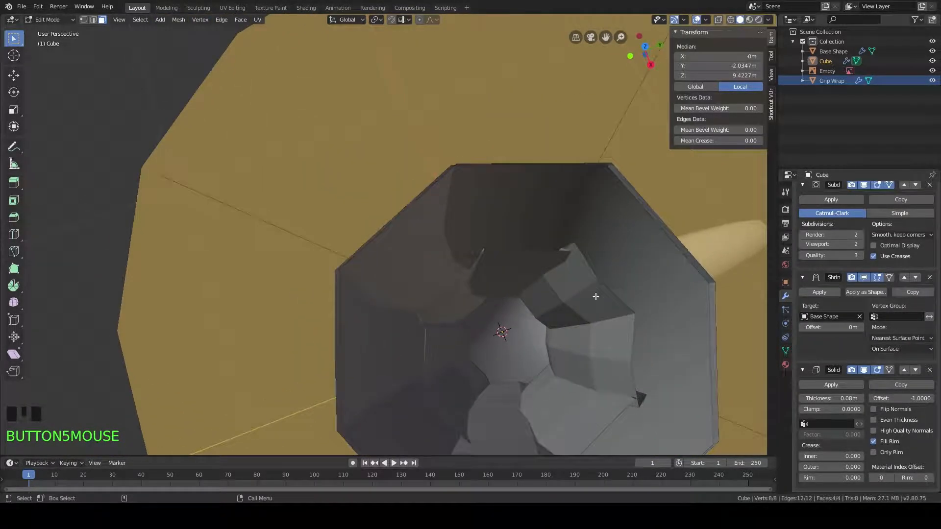
# Step: Set the sleeve's Solidify thickness to -0.01 m and check the wall where it meets the limb
pyautogui.click(803, 398)
pyautogui.click(803, 398)
pyautogui.click(803, 399)
pyautogui.click(803, 399)
pyautogui.click(803, 398)
pyautogui.click(804, 401)
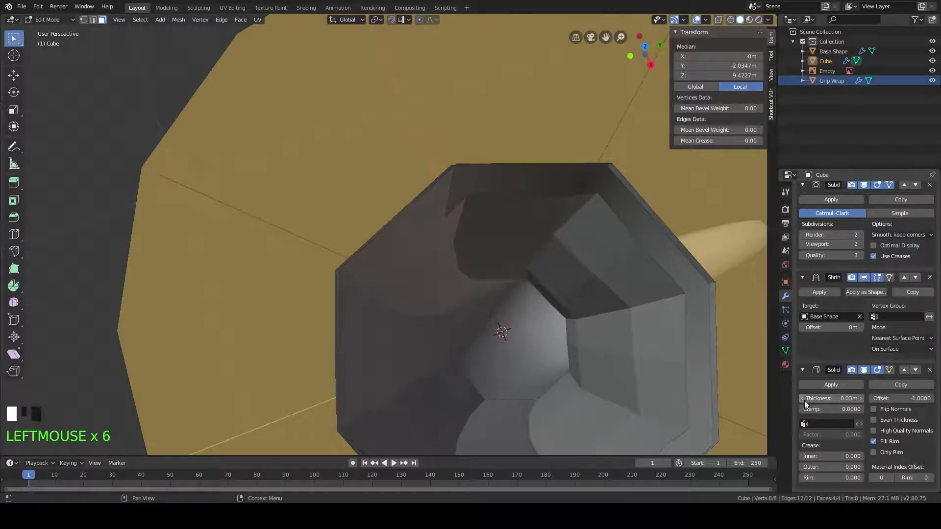
pyautogui.click(804, 401)
pyautogui.click(804, 401)
pyautogui.click(804, 401)
pyautogui.click(804, 401)
pyautogui.click(804, 401)
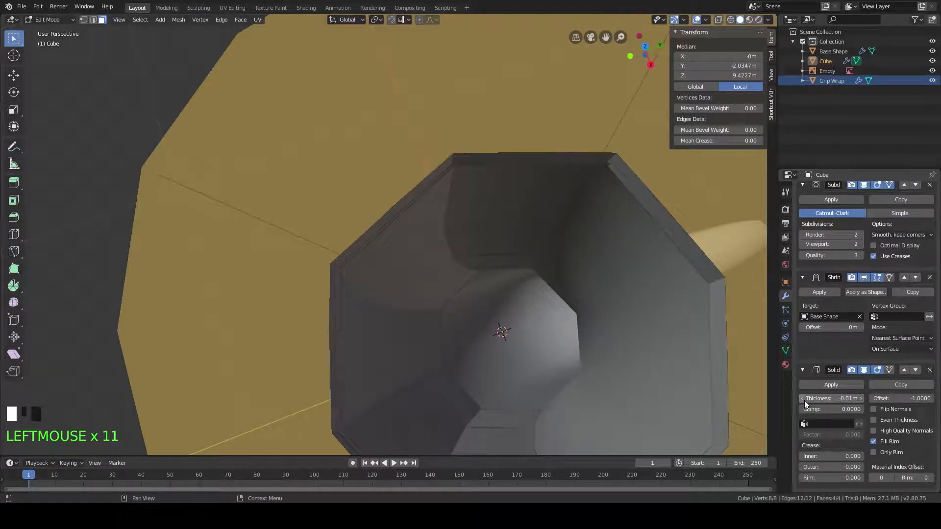
pyautogui.click(805, 401)
pyautogui.moveTo(651, 340); pyautogui.dragTo(615, 279, button='middle')
pyautogui.moveTo(603, 316); pyautogui.dragTo(576, 282, button='middle')
pyautogui.scroll(-8, 575, 214)
pyautogui.scroll(4, 564, 241)
pyautogui.click(862, 399)
pyautogui.scroll(3, 573, 275)
pyautogui.moveTo(561, 340); pyautogui.dragTo(517, 263, button='middle')
pyautogui.scroll(2, 478, 231)
pyautogui.moveTo(478, 231); pyautogui.dragTo(428, 259, button='middle')
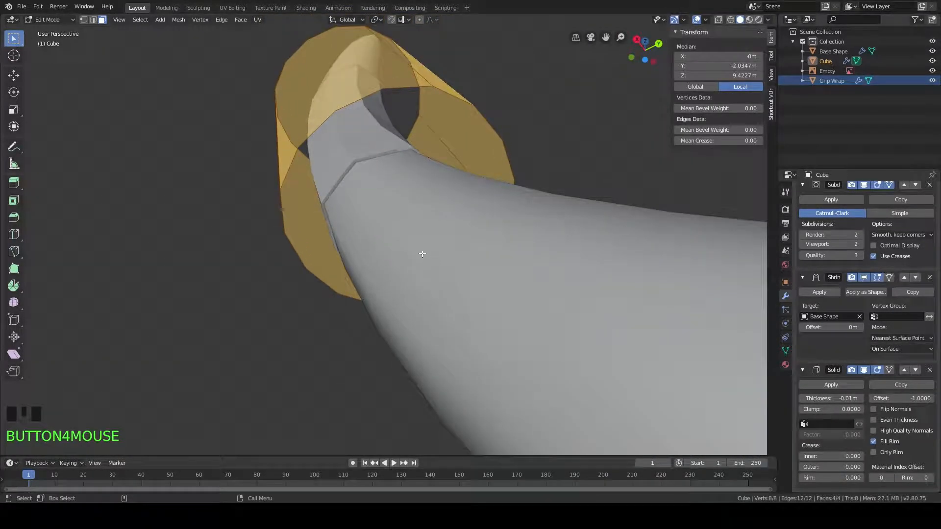
pyautogui.scroll(-3, 416, 201)
pyautogui.moveTo(416, 201); pyautogui.dragTo(430, 268, button='middle')
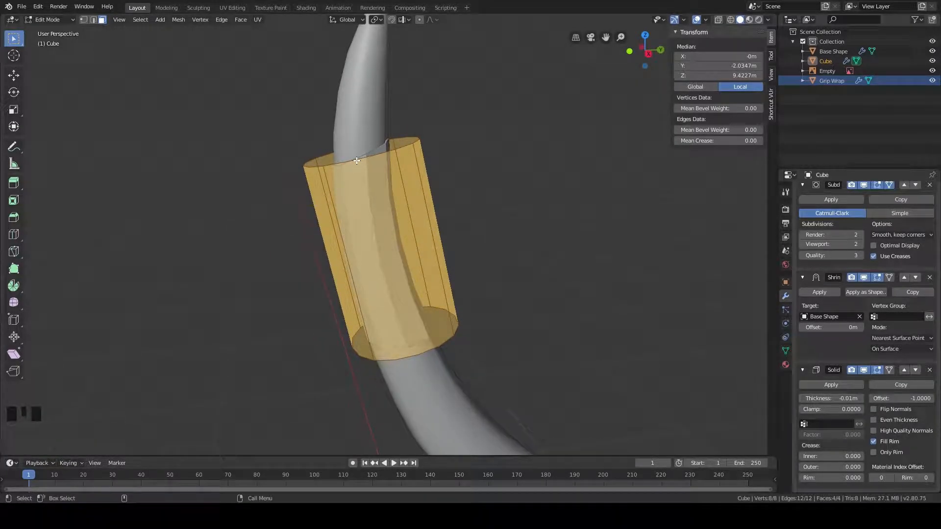
# Step: Switch to edge selection and select the edge loop around the sleeve's upper opening
pyautogui.click(93, 20)
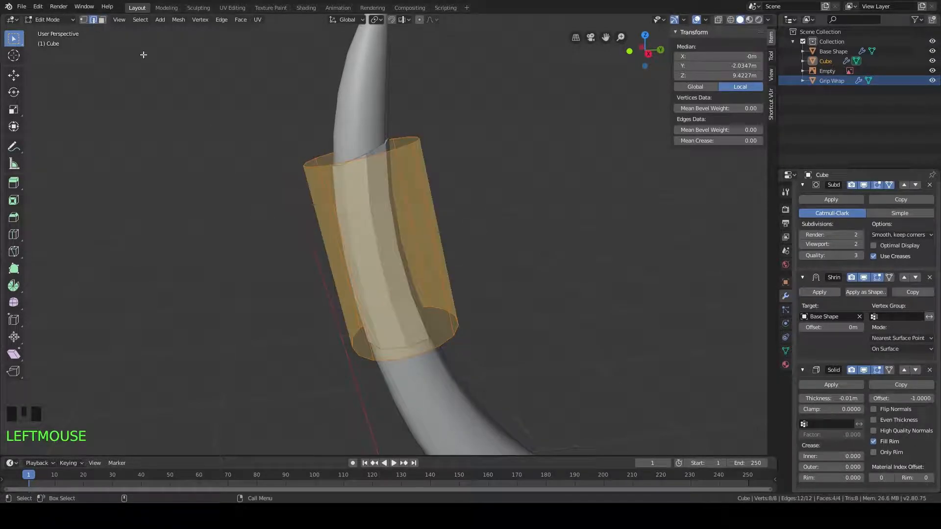
pyautogui.keyDown('alt'); pyautogui.click(367, 159); pyautogui.keyUp('alt')
pyautogui.moveTo(367, 159); pyautogui.dragTo(394, 169, button='middle')
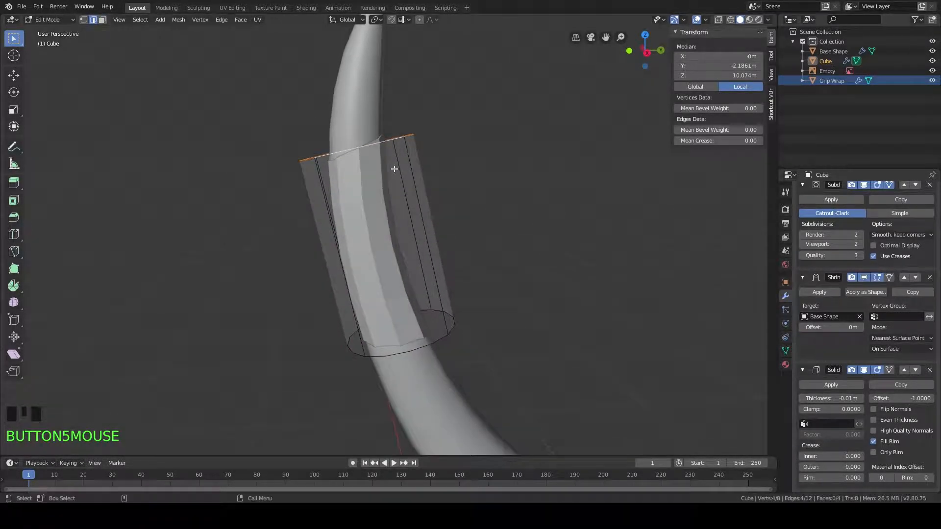
pyautogui.press('r')
pyautogui.press('x')
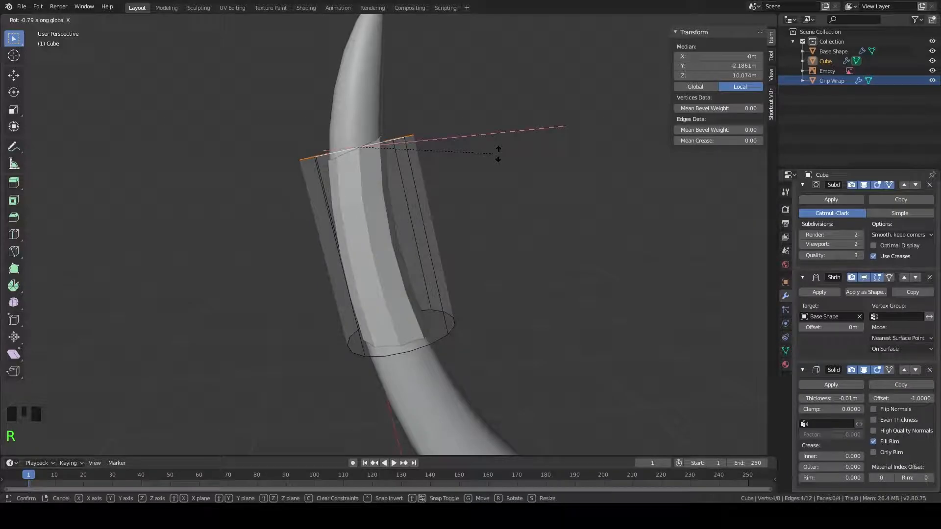
pyautogui.click(505, 199)
pyautogui.moveTo(505, 198); pyautogui.dragTo(530, 167, button='middle')
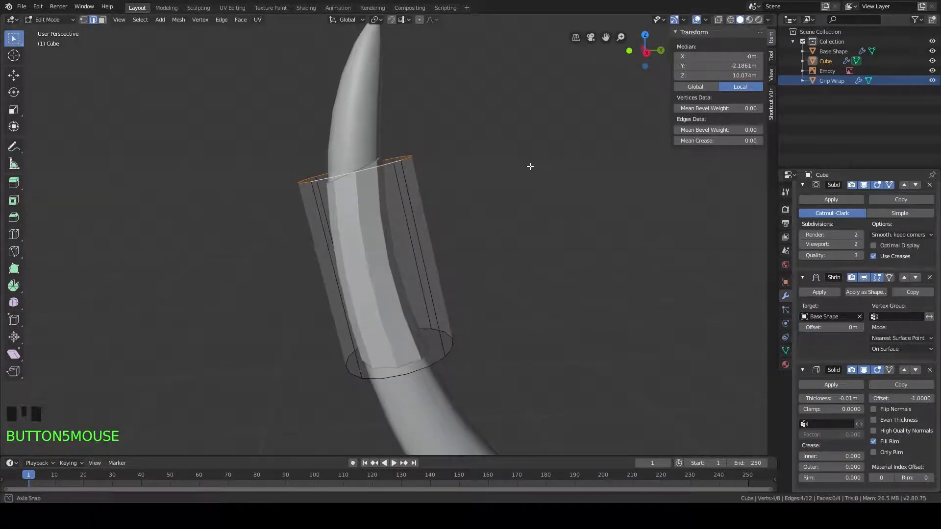
# Step: Flatten the sleeve's upper edge loop by scaling it to 0 along global Z
pyautogui.press('s')
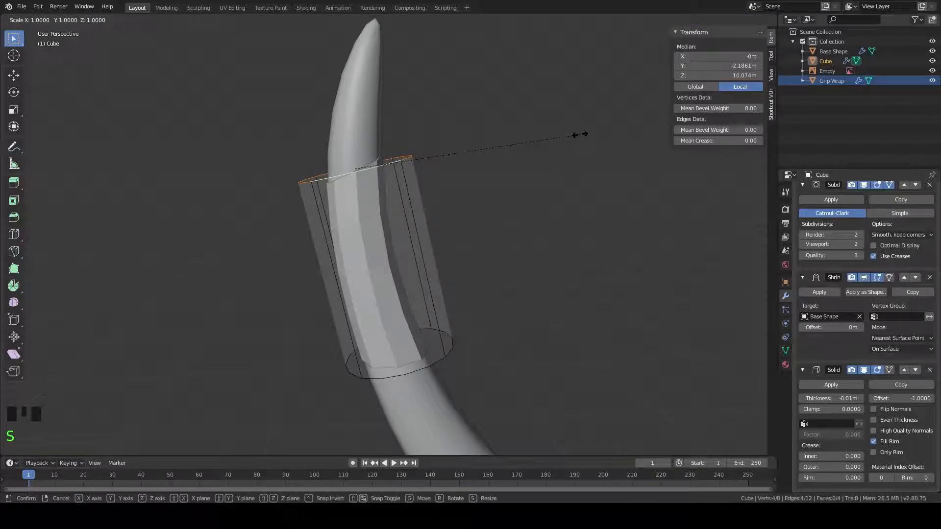
pyautogui.press('z')
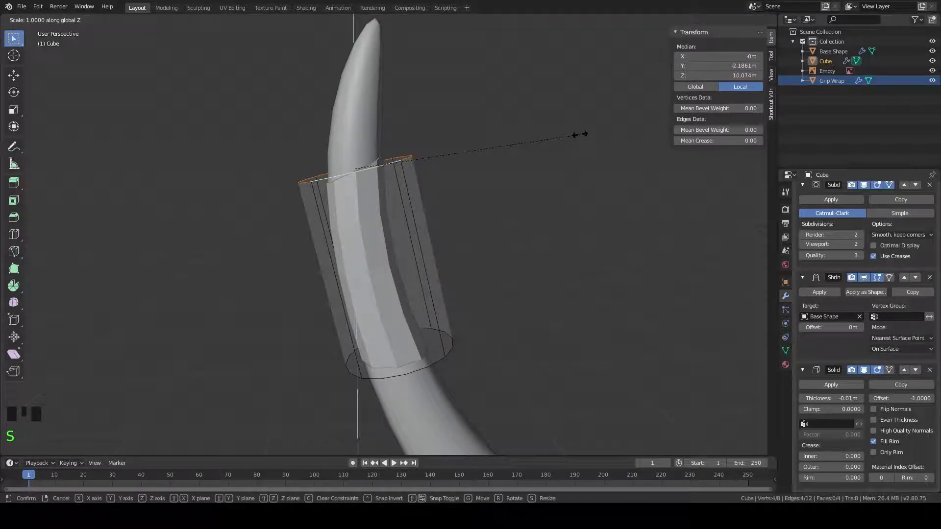
pyautogui.press('0')
pyautogui.press('Return')
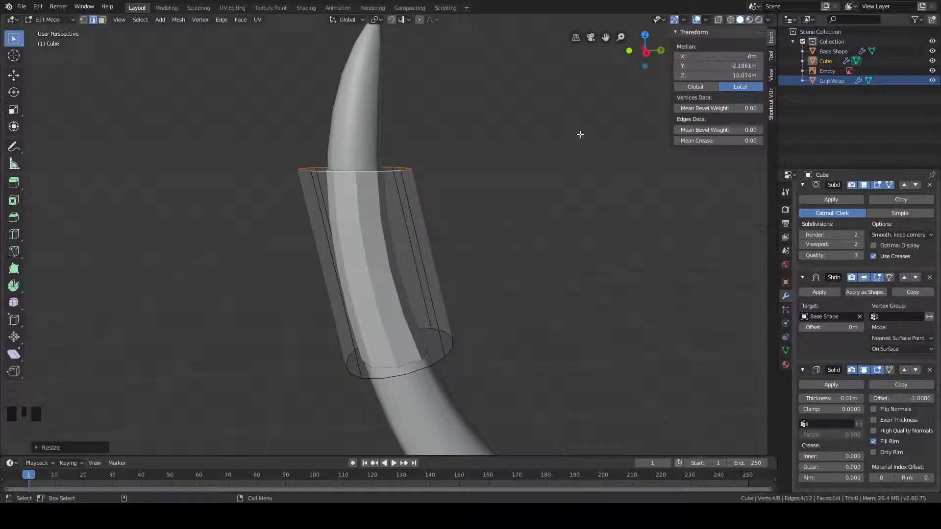
# Step: Select the sleeve's lower edge loop and rotate it about 6° around global X to sit square to the limb
pyautogui.keyDown('shift'); pyautogui.moveTo(482, 235); pyautogui.dragTo(481, 179, button='middle'); pyautogui.keyUp('shift')
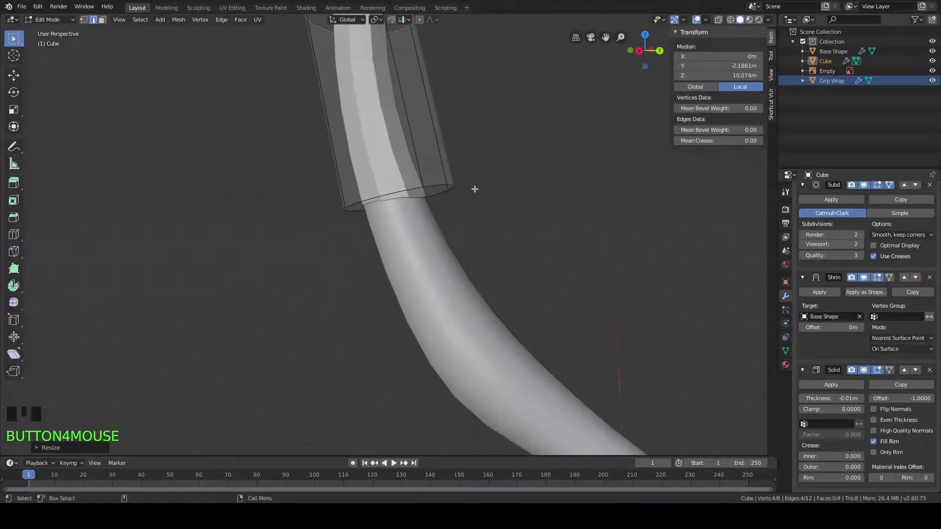
pyautogui.scroll(2, 441, 236)
pyautogui.moveTo(442, 237); pyautogui.dragTo(444, 247, button='middle')
pyautogui.keyDown('alt'); pyautogui.click(418, 196); pyautogui.keyUp('alt')
pyautogui.moveTo(414, 191); pyautogui.dragTo(423, 218, button='middle')
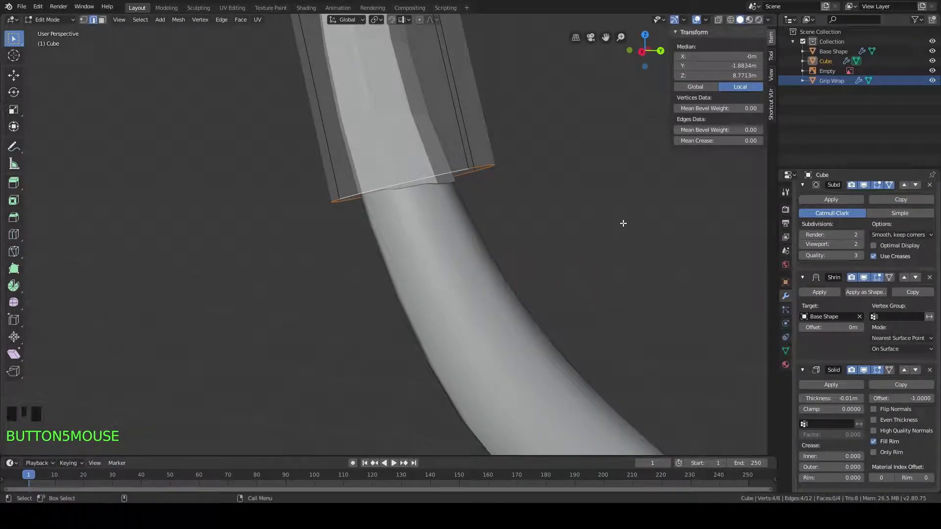
pyautogui.press('r')
pyautogui.press('x')
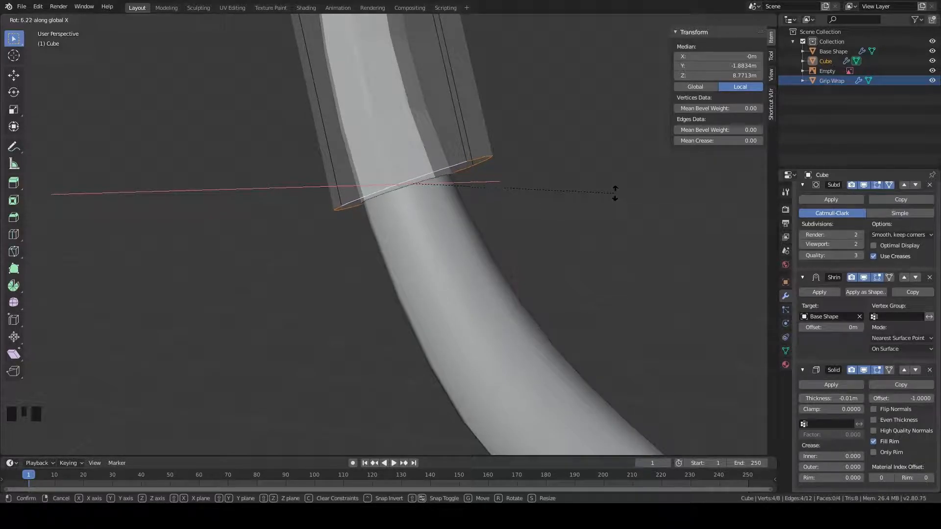
pyautogui.click(615, 192)
pyautogui.moveTo(586, 225)
pyautogui.mouseDown(button='middle')
pyautogui.moveTo(563, 140)
pyautogui.moveTo(613, 197)
pyautogui.moveTo(594, 217)
pyautogui.mouseUp(button='middle')
pyautogui.scroll(-3, 594, 217)
pyautogui.keyDown('shift'); pyautogui.moveTo(518, 92); pyautogui.dragTo(428, 235, button='middle'); pyautogui.keyUp('shift')
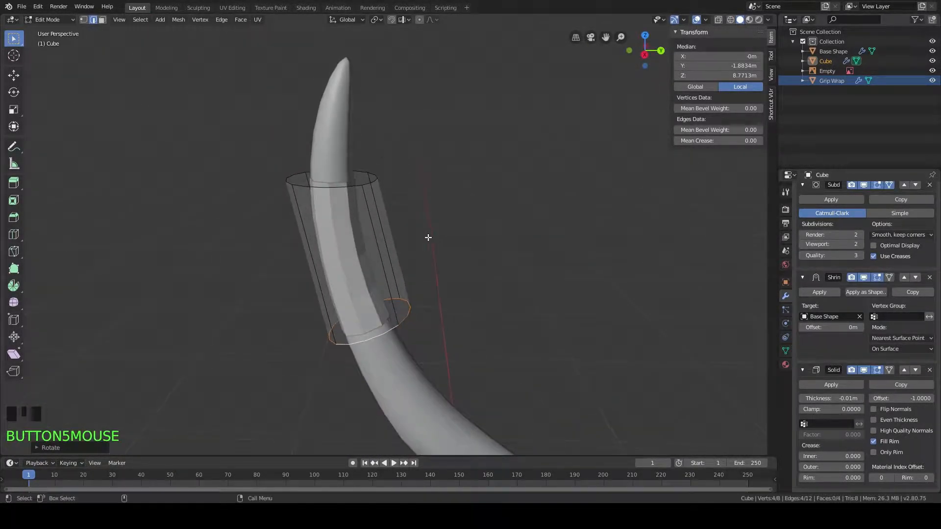
# Step: Apply the sleeve's Subdivision Surface, Shrinkwrap and Solidify modifiers in Object Mode
pyautogui.scroll(3, 422, 242)
pyautogui.scroll(2, 422, 240)
pyautogui.scroll(-6, 422, 241)
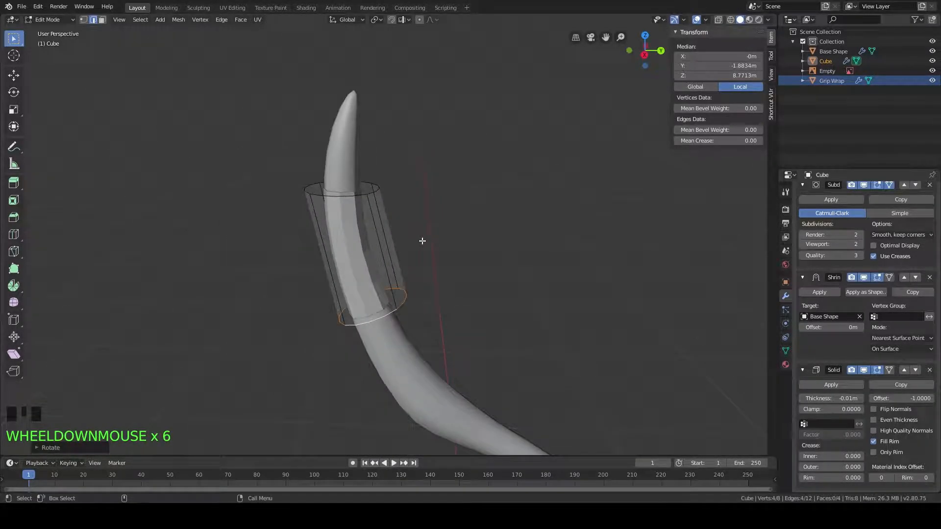
pyautogui.scroll(5, 854, 226)
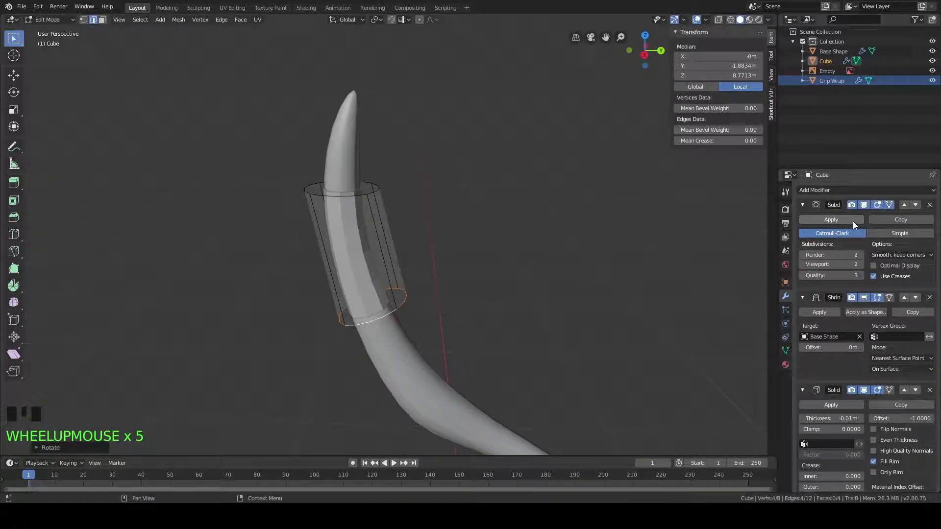
pyautogui.click(852, 222)
pyautogui.keyDown('shift'); pyautogui.moveTo(598, 221); pyautogui.dragTo(497, 196, button='middle'); pyautogui.keyUp('shift')
pyautogui.press('Tab')
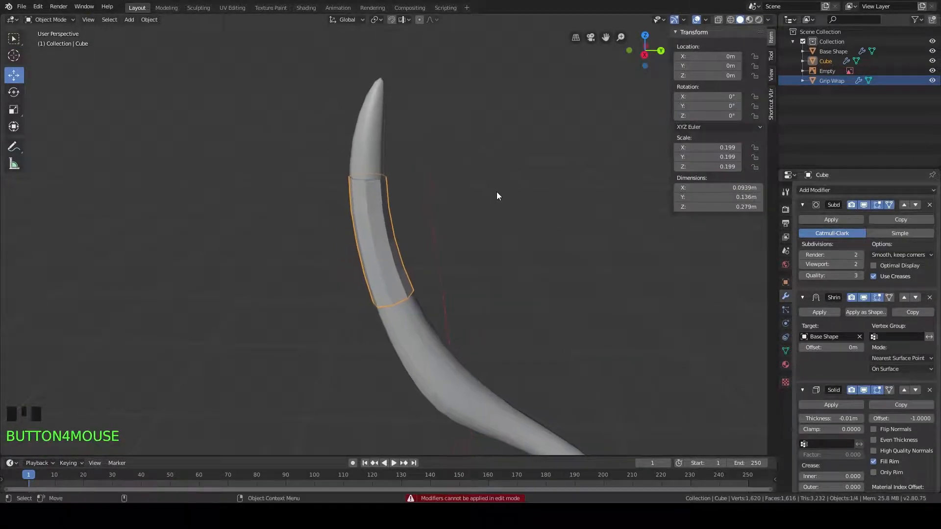
pyautogui.click(819, 222)
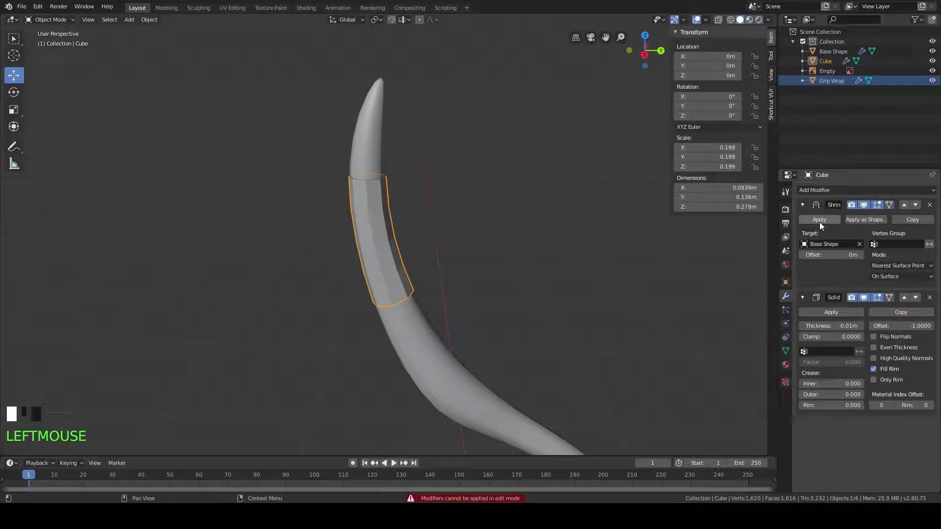
pyautogui.click(820, 222)
pyautogui.click(819, 222)
# Step: Shade the sleeve smooth and check its surface along the limb
pyautogui.moveTo(588, 251); pyautogui.dragTo(519, 250, button='middle')
pyautogui.scroll(2, 491, 219)
pyautogui.moveTo(490, 220); pyautogui.dragTo(510, 223, button='middle')
pyautogui.rightClick(383, 239)
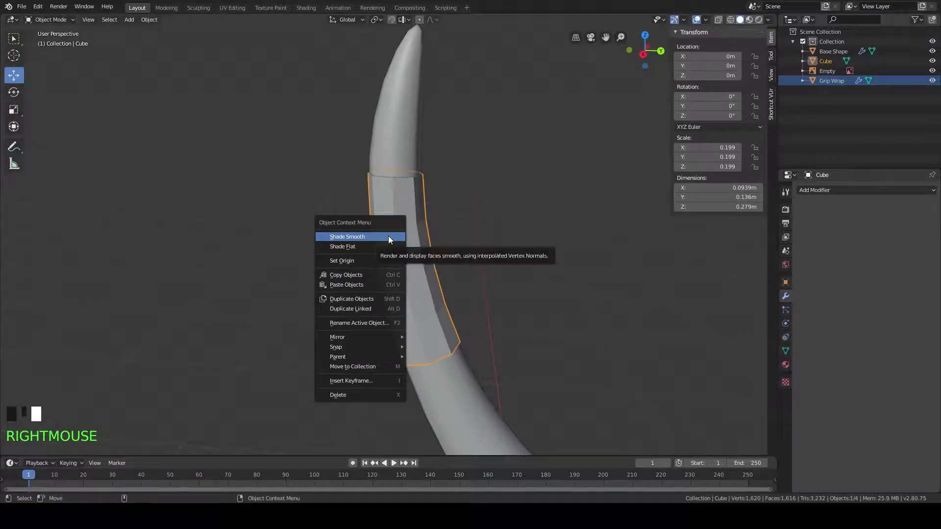
pyautogui.rightClick(423, 219)
pyautogui.click(392, 217)
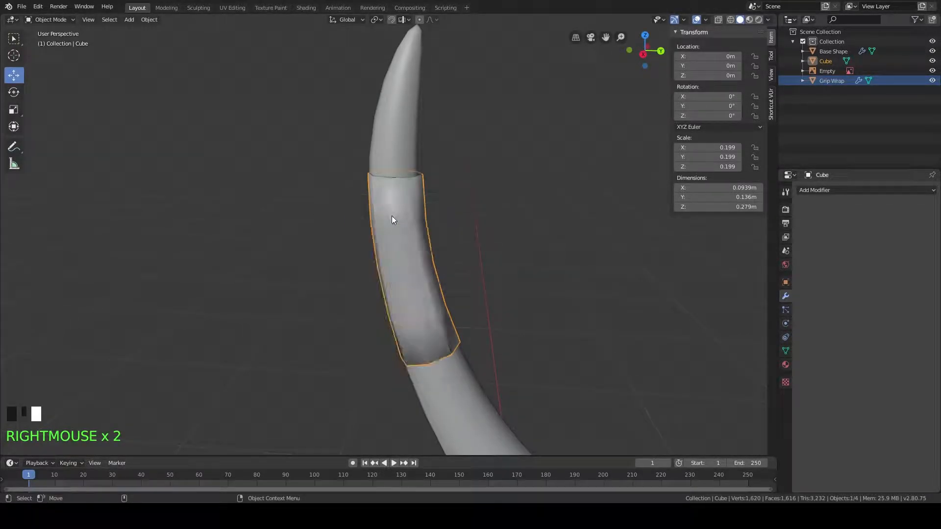
pyautogui.moveTo(467, 269); pyautogui.dragTo(487, 259, button='middle')
pyautogui.scroll(-3, 460, 235)
pyautogui.scroll(4, 461, 230)
# Step: In Edit Mode, dissolve one redundant lengthwise edge loop midway between two corners of the sleeve
pyautogui.press('Tab')
pyautogui.moveTo(458, 230); pyautogui.dragTo(456, 187, button='middle')
pyautogui.scroll(4, 436, 265)
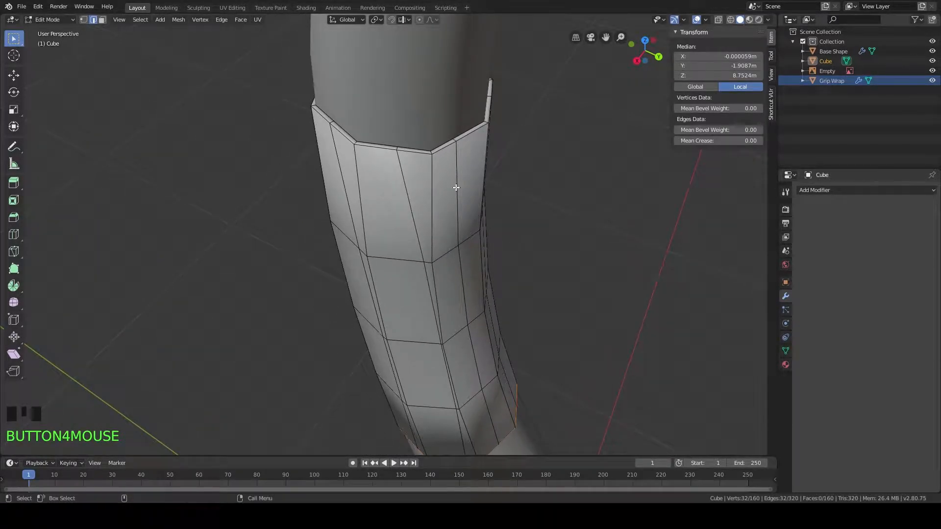
pyautogui.scroll(-2, 456, 186)
pyautogui.scroll(1, 450, 192)
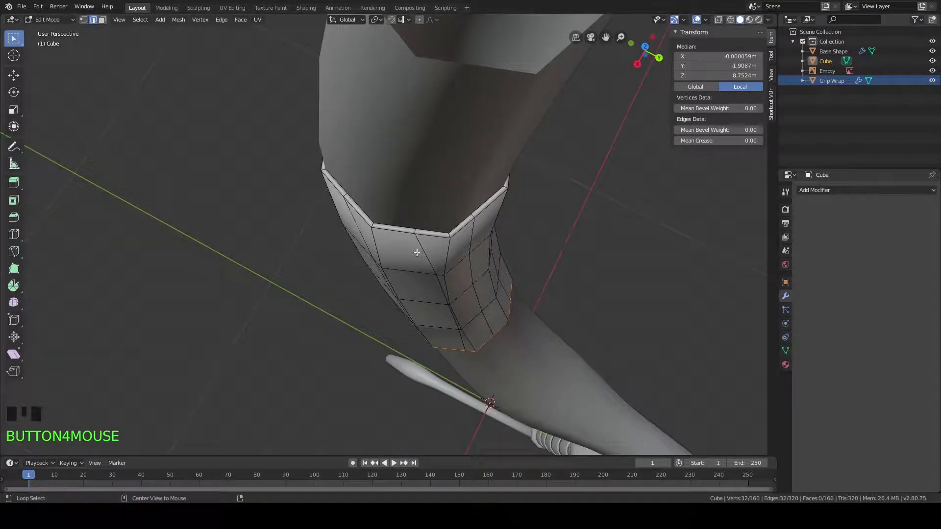
pyautogui.moveTo(421, 247)
pyautogui.mouseDown(button='middle')
pyautogui.moveTo(422, 261)
pyautogui.moveTo(428, 249)
pyautogui.mouseUp(button='middle')
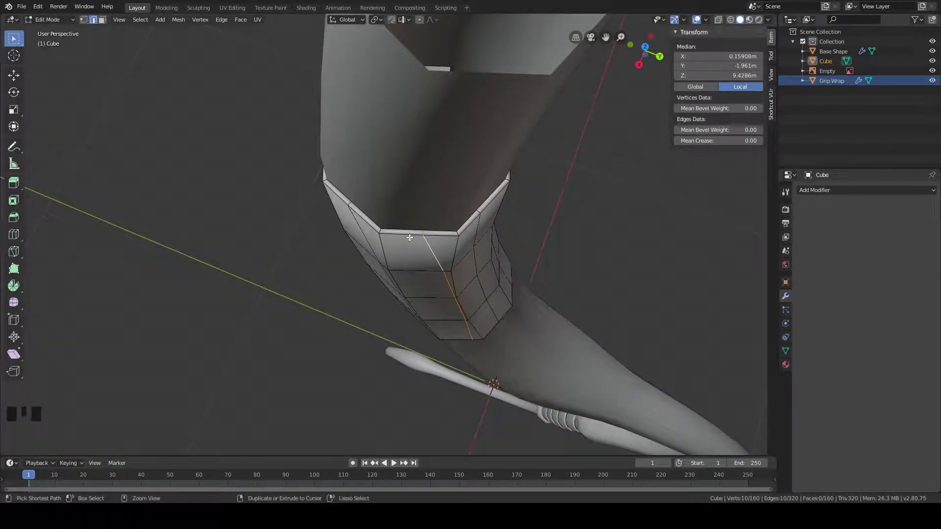
pyautogui.hotkey('ctrl', 'x')
# Step: Select the remaining lengthwise edge loops midway between the sleeve's corners all around and dissolve them
pyautogui.moveTo(422, 255); pyautogui.dragTo(428, 189, button='middle')
pyautogui.keyDown('alt'); pyautogui.click(403, 151); pyautogui.keyUp('alt')
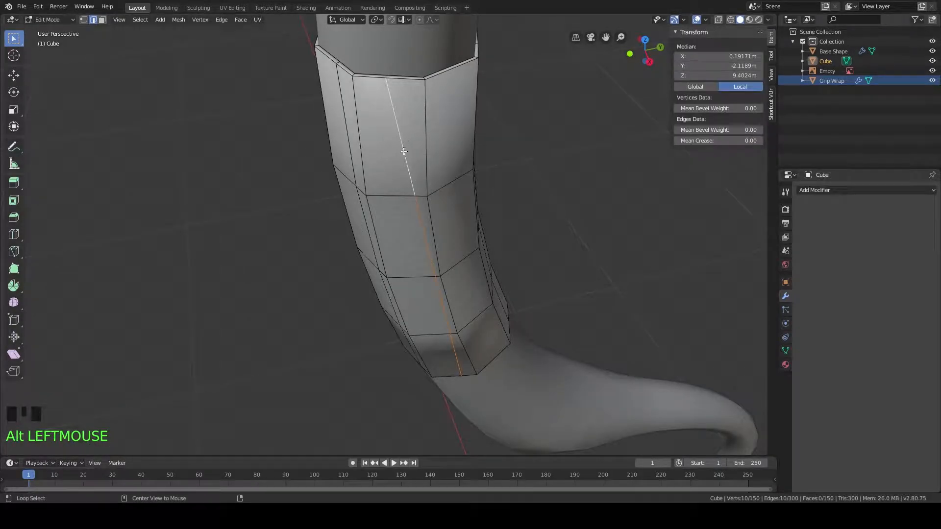
pyautogui.moveTo(403, 151); pyautogui.dragTo(435, 181, button='middle')
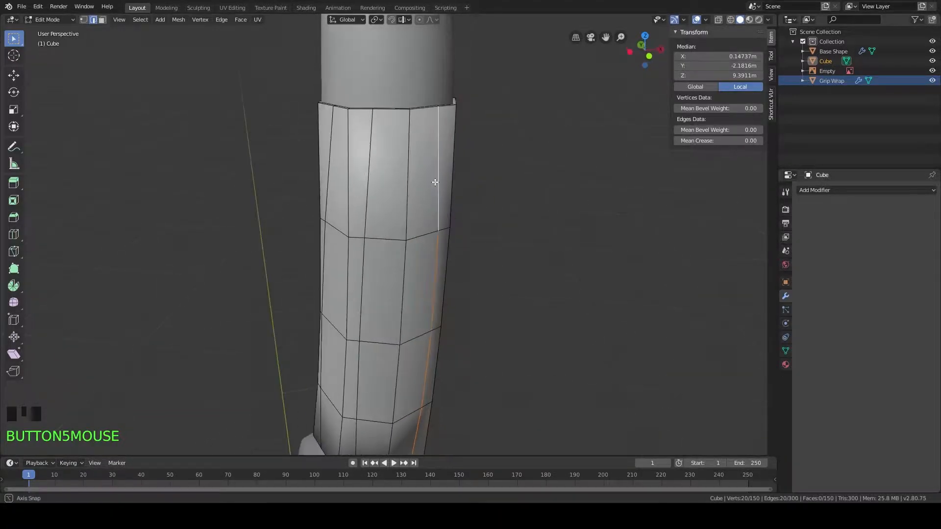
pyautogui.keyDown('alt'); pyautogui.keyDown('shift'); pyautogui.click(368, 178); pyautogui.keyUp('shift'); pyautogui.keyUp('alt')
pyautogui.moveTo(368, 179); pyautogui.dragTo(398, 230, button='middle')
pyautogui.keyDown('alt'); pyautogui.keyDown('shift'); pyautogui.click(426, 265); pyautogui.keyUp('shift'); pyautogui.keyUp('alt')
pyautogui.hotkey('ctrl', 'x')
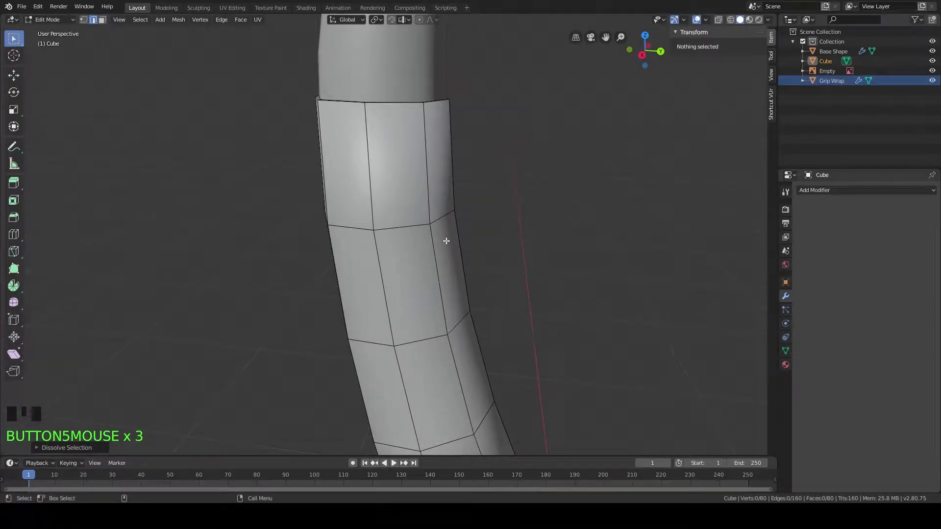
# Step: Return to Object Mode and check the sleeve against the whole bow
pyautogui.press('Tab')
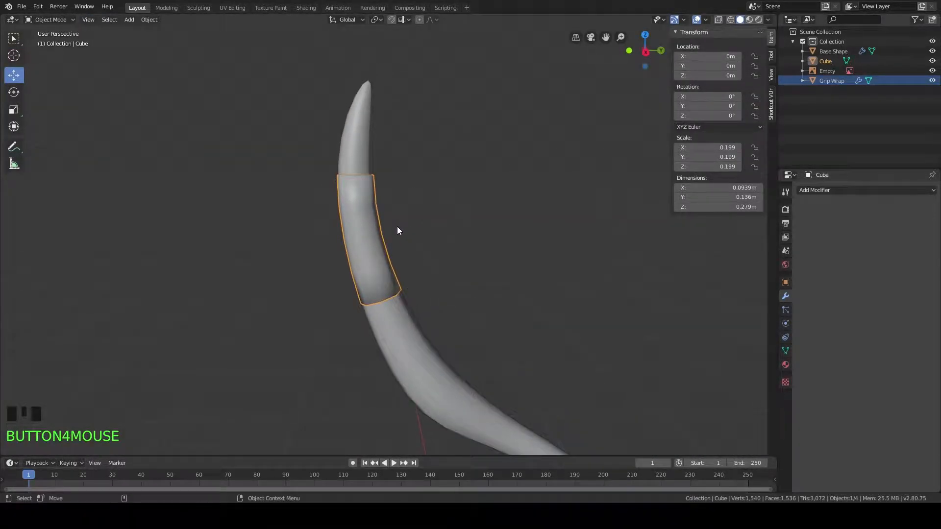
pyautogui.scroll(-12, 398, 230)
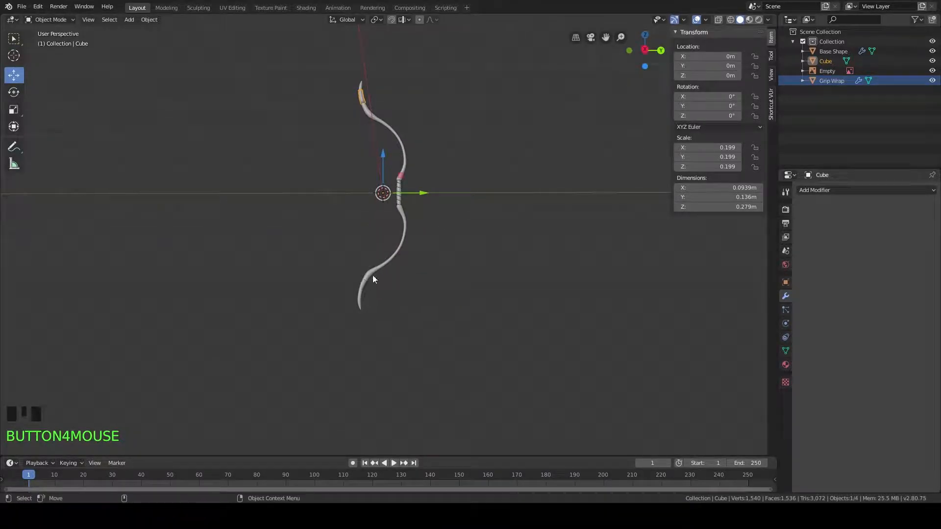
pyautogui.scroll(5, 396, 224)
pyautogui.moveTo(413, 165); pyautogui.dragTo(399, 216, button='middle')
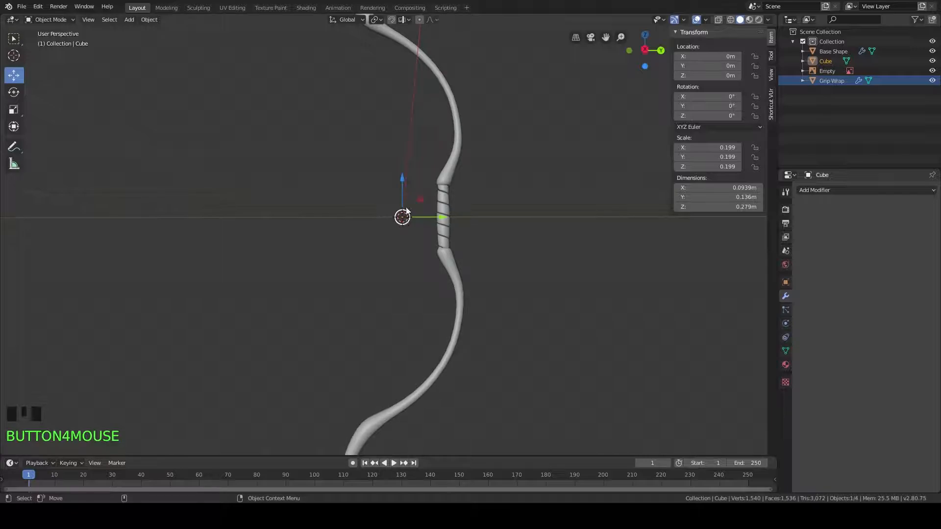
# Step: Add a Mirror modifier to the sleeve and mirror it across the Z axis only
pyautogui.moveTo(406, 215); pyautogui.dragTo(396, 214, button='middle')
pyautogui.keyDown('shift'); pyautogui.moveTo(387, 174); pyautogui.dragTo(385, 201, button='middle'); pyautogui.keyUp('shift')
pyautogui.moveTo(403, 123); pyautogui.dragTo(439, 248, button='middle')
pyautogui.scroll(-3, 388, 304)
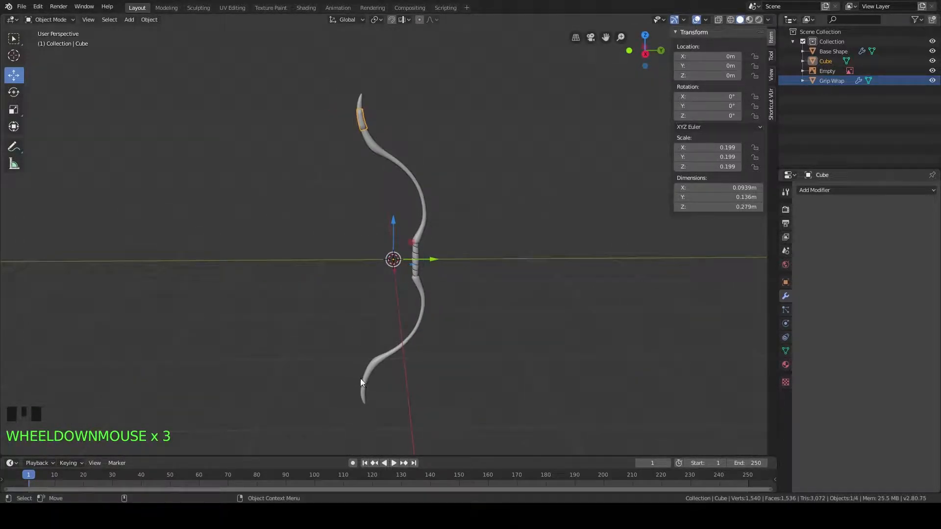
pyautogui.click(824, 193)
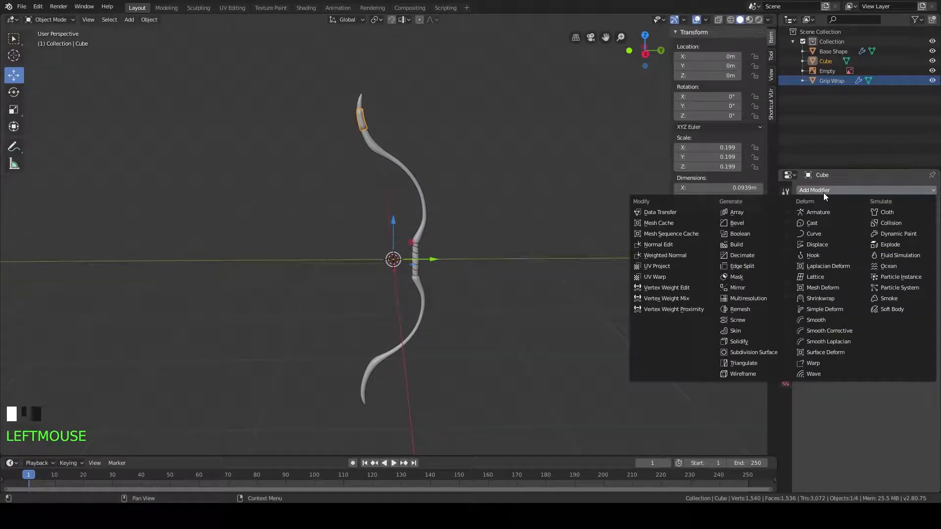
pyautogui.click(757, 288)
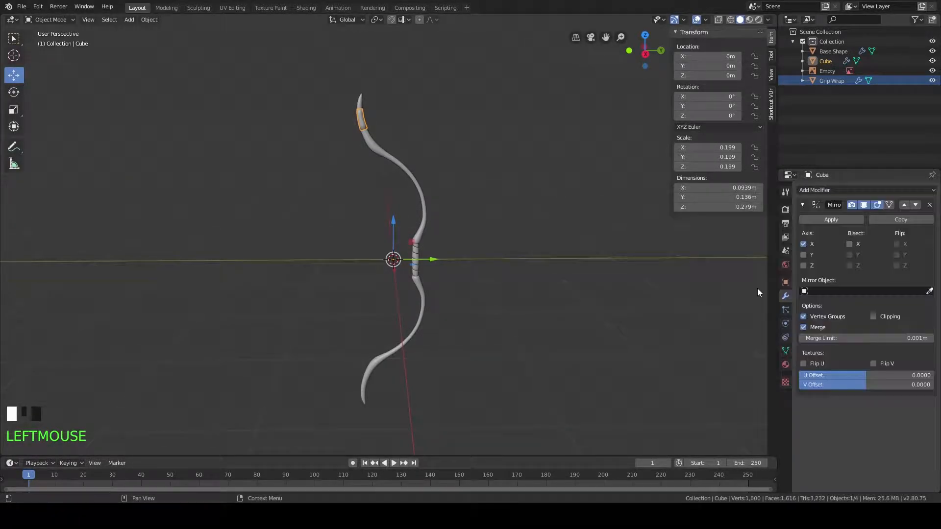
pyautogui.moveTo(636, 204); pyautogui.dragTo(785, 248, button='middle')
pyautogui.click(804, 245)
pyautogui.click(806, 265)
# Step: Examine the mirrored sleeve's fit around the lower limb and against the whole bow
pyautogui.moveTo(510, 343); pyautogui.dragTo(503, 290, button='middle')
pyautogui.scroll(6, 404, 266)
pyautogui.scroll(4, 404, 264)
pyautogui.keyDown('shift'); pyautogui.moveTo(396, 172); pyautogui.dragTo(439, 245, button='middle'); pyautogui.keyUp('shift')
pyautogui.moveTo(436, 290); pyautogui.dragTo(524, 296, button='middle')
pyautogui.keyDown('shift'); pyautogui.moveTo(416, 277); pyautogui.dragTo(666, 204, button='middle'); pyautogui.keyUp('shift')
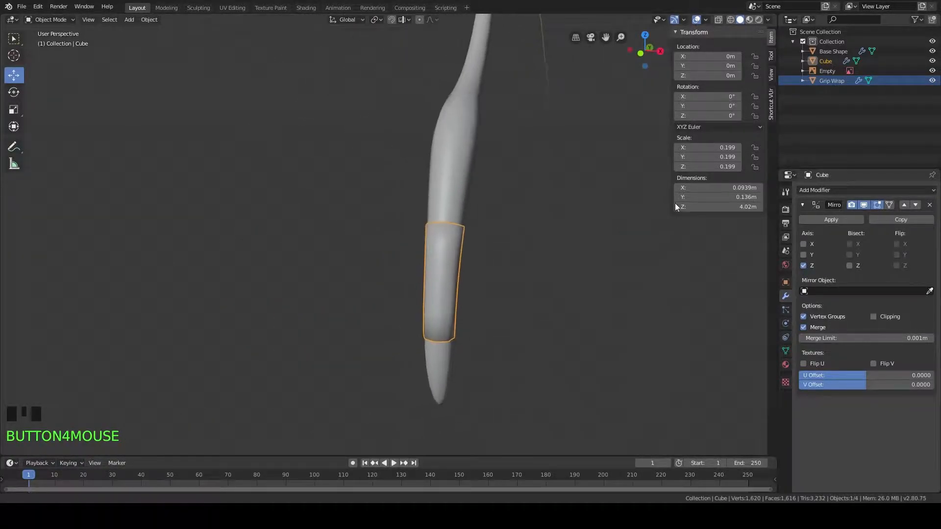
pyautogui.scroll(-2, 644, 269)
pyautogui.moveTo(640, 312); pyautogui.dragTo(483, 289, button='middle')
pyautogui.scroll(-6, 515, 293)
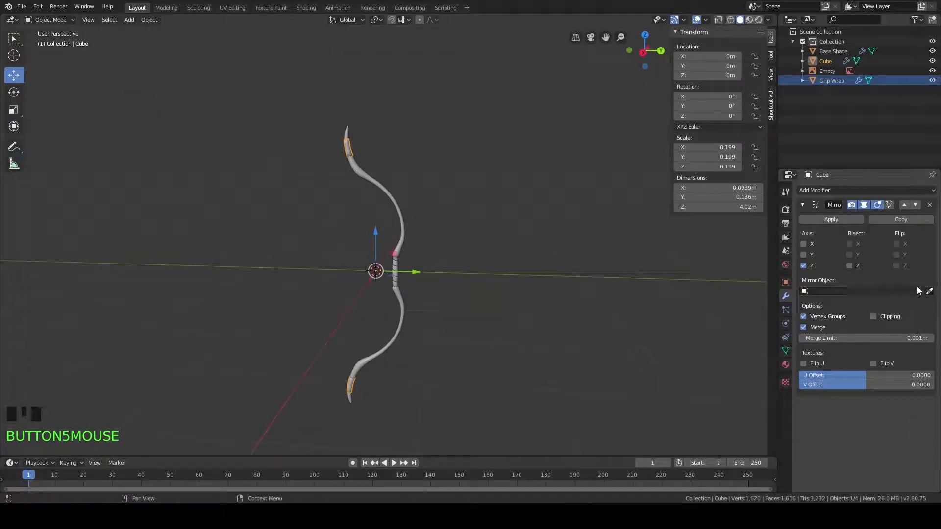
# Step: Apply the sleeve's Mirror modifier
pyautogui.click(859, 220)
pyautogui.scroll(4, 522, 280)
pyautogui.moveTo(557, 242); pyautogui.dragTo(556, 254, button='middle')
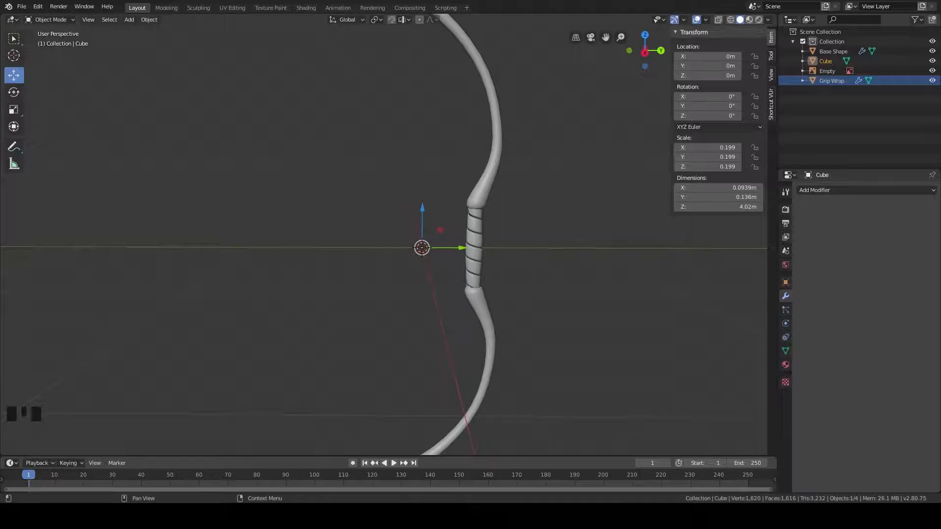
pyautogui.scroll(-4, 579, 323)
pyautogui.moveTo(576, 319); pyautogui.dragTo(499, 313, button='middle')
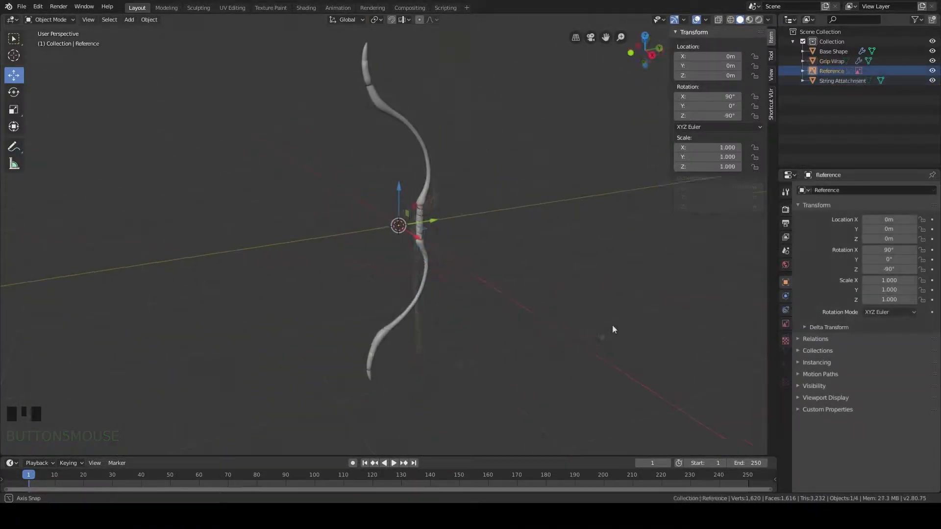
# Step: Inspect the bow's separate parts by selecting the base shape, the grip wrap and the string attachment in turn
pyautogui.moveTo(613, 325); pyautogui.dragTo(483, 340, button='middle')
pyautogui.scroll(6, 565, 305)
pyautogui.scroll(-5, 491, 364)
pyautogui.scroll(4, 493, 357)
pyautogui.scroll(-2, 465, 342)
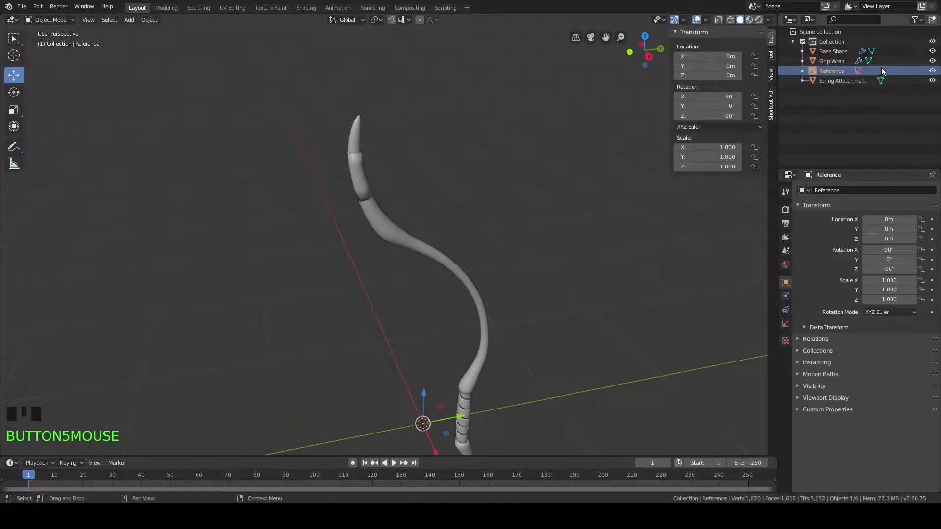
pyautogui.click(422, 252)
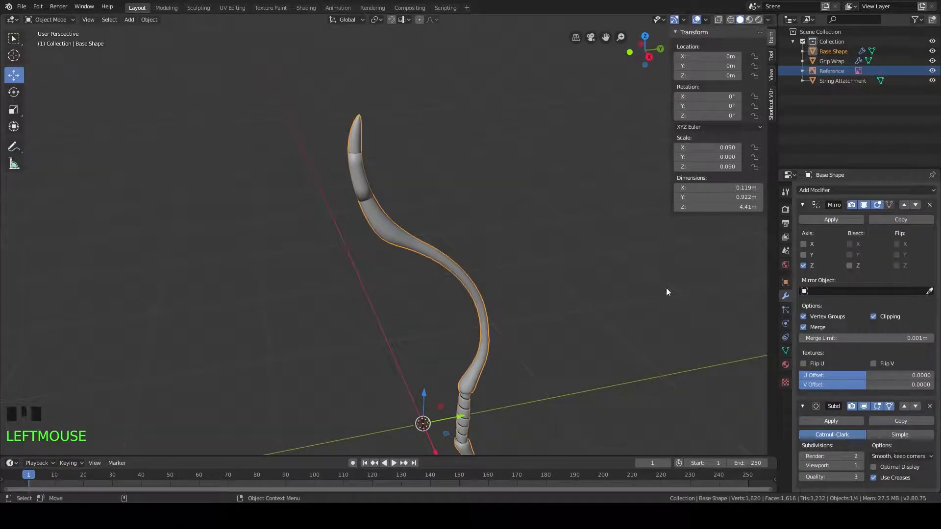
pyautogui.keyDown('shift'); pyautogui.moveTo(639, 287); pyautogui.dragTo(593, 152, button='middle'); pyautogui.keyUp('shift')
pyautogui.moveTo(608, 206); pyautogui.dragTo(434, 254, button='middle')
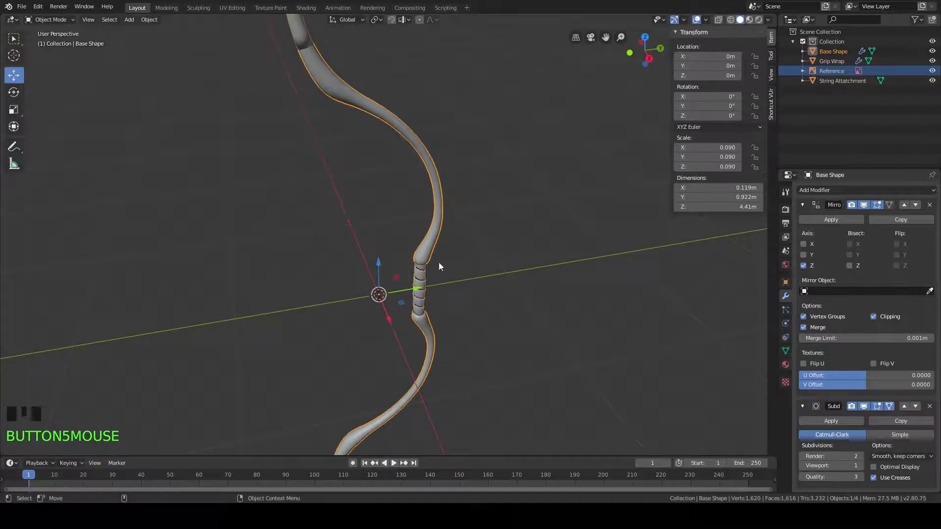
pyautogui.click(423, 278)
pyautogui.click(301, 37)
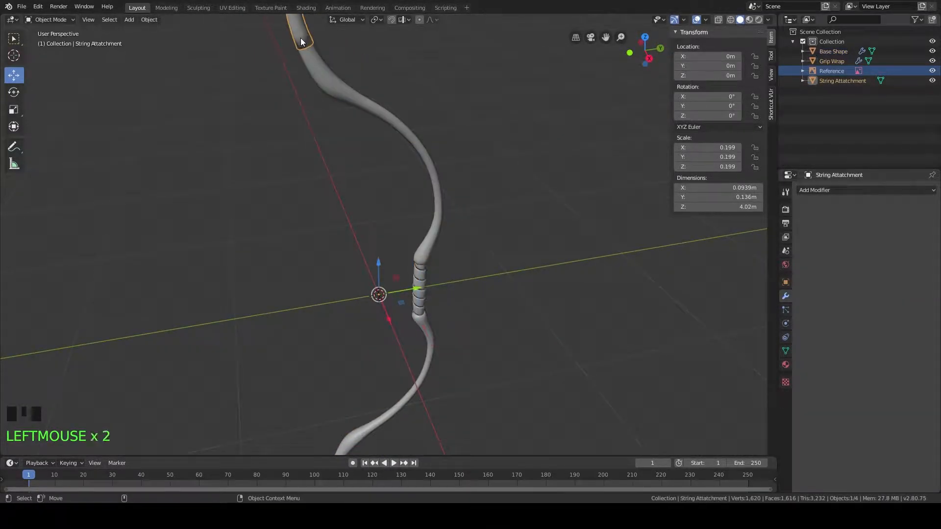
# Step: Select the bow's base shape and hide all other objects
pyautogui.click(331, 81)
pyautogui.keyDown('shift'); pyautogui.moveTo(519, 136); pyautogui.dragTo(503, 156, button='middle'); pyautogui.keyUp('shift')
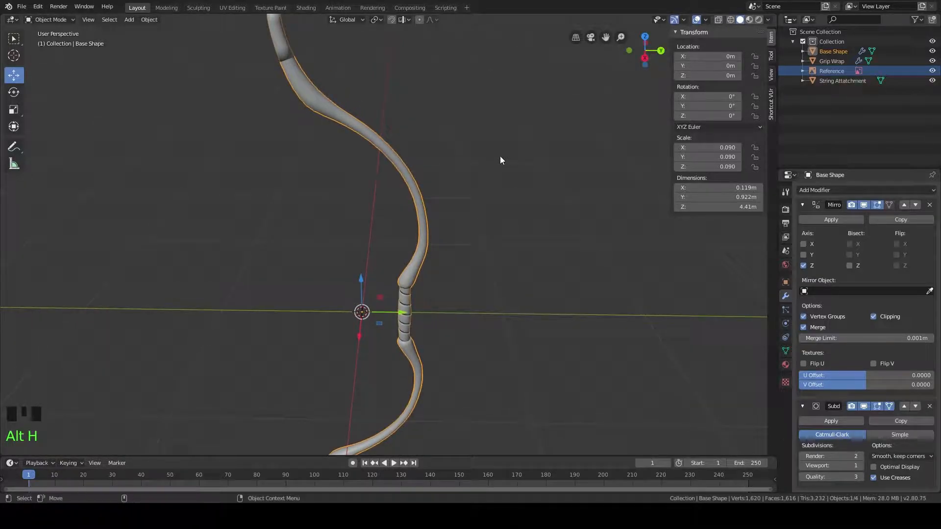
pyautogui.hotkey('ctrl', 'h')
pyautogui.hotkey('shift', 'h')
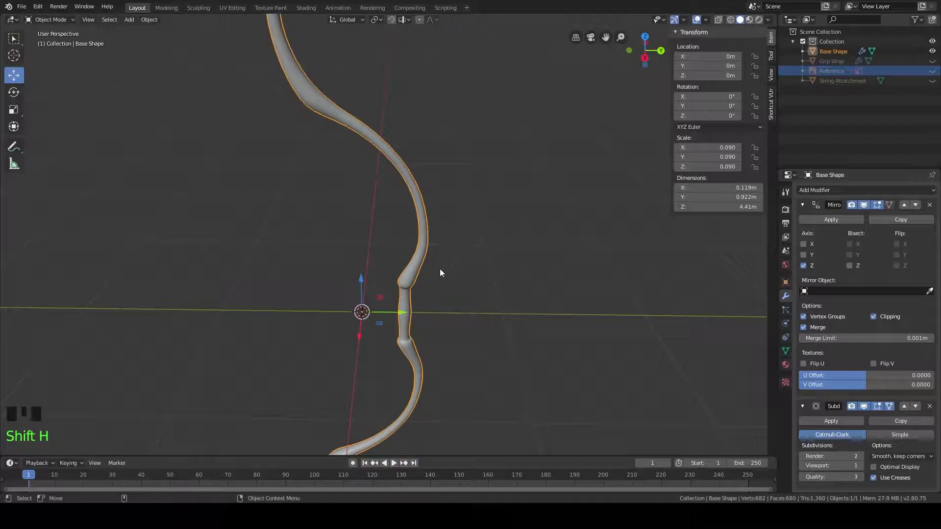
# Step: Examine the isolated base shape and its edge flow in Object Mode and Edit Mode
pyautogui.moveTo(428, 262); pyautogui.dragTo(553, 152, button='middle')
pyautogui.scroll(2, 520, 274)
pyautogui.moveTo(554, 152); pyautogui.dragTo(518, 169, button='middle')
pyautogui.keyDown('shift'); pyautogui.moveTo(518, 169); pyautogui.dragTo(532, 195, button='middle'); pyautogui.keyUp('shift')
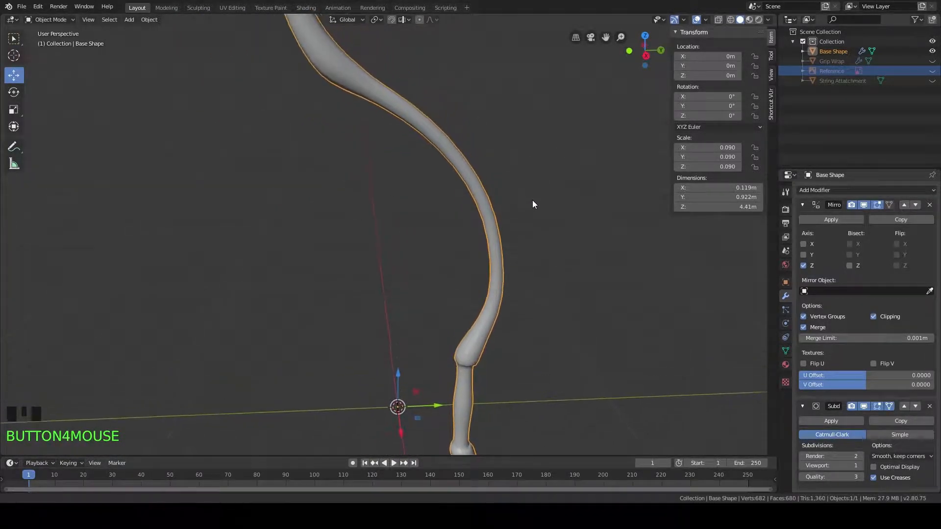
pyautogui.scroll(-3, 531, 201)
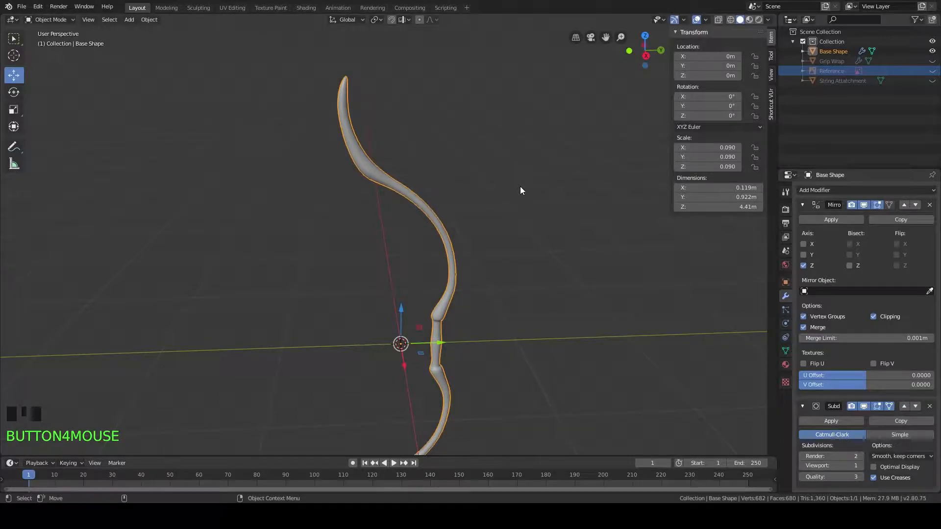
pyautogui.press('Tab')
pyautogui.scroll(3, 518, 198)
pyautogui.moveTo(464, 214); pyautogui.dragTo(550, 182, button='middle')
pyautogui.moveTo(598, 115); pyautogui.dragTo(692, 256, button='middle')
pyautogui.moveTo(451, 307); pyautogui.dragTo(489, 234, button='middle')
pyautogui.keyDown('shift'); pyautogui.moveTo(416, 304); pyautogui.dragTo(466, 102, button='middle'); pyautogui.keyUp('shift')
pyautogui.scroll(-2, 443, 216)
pyautogui.moveTo(443, 216); pyautogui.dragTo(564, 205, button='middle')
pyautogui.scroll(4, 489, 178)
pyautogui.press('Tab')
pyautogui.scroll(-2, 505, 198)
pyautogui.scroll(1, 796, 259)
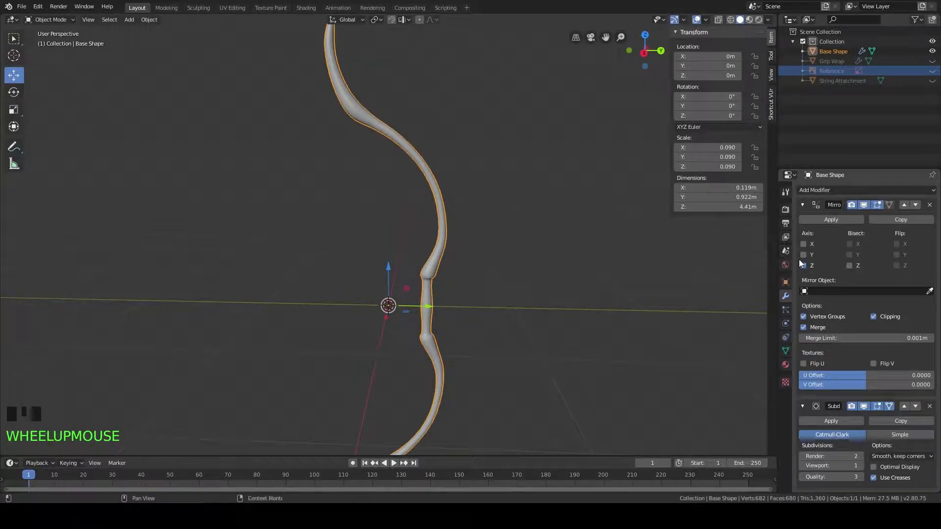
# Step: Apply the base shape's Mirror and Subdivision Surface modifiers and enter Edit Mode
pyautogui.click(842, 222)
pyautogui.click(842, 220)
pyautogui.press('Tab')
# Step: Try to select a lengthwise edge loop starting from the limb's tip
pyautogui.moveTo(492, 291); pyautogui.dragTo(458, 292, button='middle')
pyautogui.scroll(4, 507, 235)
pyautogui.moveTo(506, 235); pyautogui.dragTo(486, 155, button='middle')
pyautogui.scroll(-3, 493, 289)
pyautogui.keyDown('shift'); pyautogui.moveTo(462, 409); pyautogui.dragTo(468, 257, button='middle'); pyautogui.keyUp('shift')
pyautogui.keyDown('shift'); pyautogui.moveTo(419, 314); pyautogui.dragTo(523, 168, button='middle'); pyautogui.keyUp('shift')
pyautogui.scroll(-1, 463, 194)
pyautogui.scroll(2, 523, 167)
pyautogui.keyDown('shift'); pyautogui.moveTo(584, 197); pyautogui.dragTo(495, 186, button='middle'); pyautogui.keyUp('shift')
pyautogui.scroll(1, 502, 196)
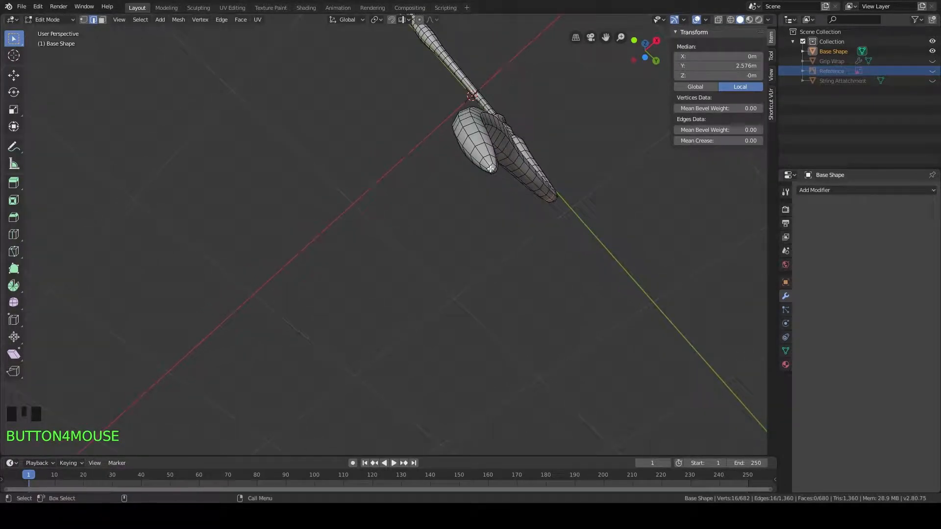
pyautogui.keyDown('alt'); pyautogui.click(491, 168); pyautogui.keyUp('alt')
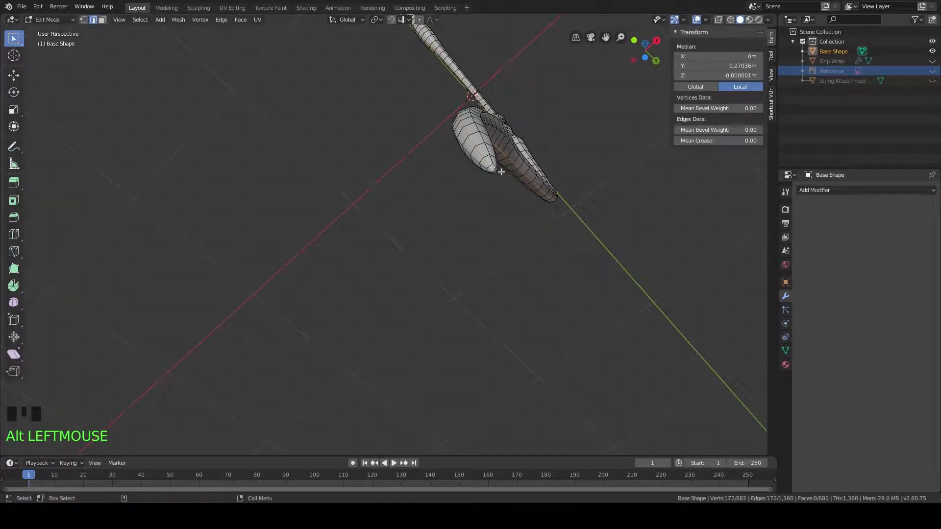
# Step: Select the shortest path of lengthwise edges along the bow's string-facing side, from one limb tip to the other
pyautogui.click(513, 161)
pyautogui.moveTo(525, 167); pyautogui.dragTo(431, 309, button='middle')
pyautogui.scroll(-5, 567, 275)
pyautogui.scroll(2, 421, 248)
pyautogui.scroll(4, 421, 249)
pyautogui.moveTo(522, 220); pyautogui.dragTo(454, 159, button='middle')
pyautogui.scroll(2, 433, 260)
pyautogui.moveTo(432, 260); pyautogui.dragTo(463, 299, button='middle')
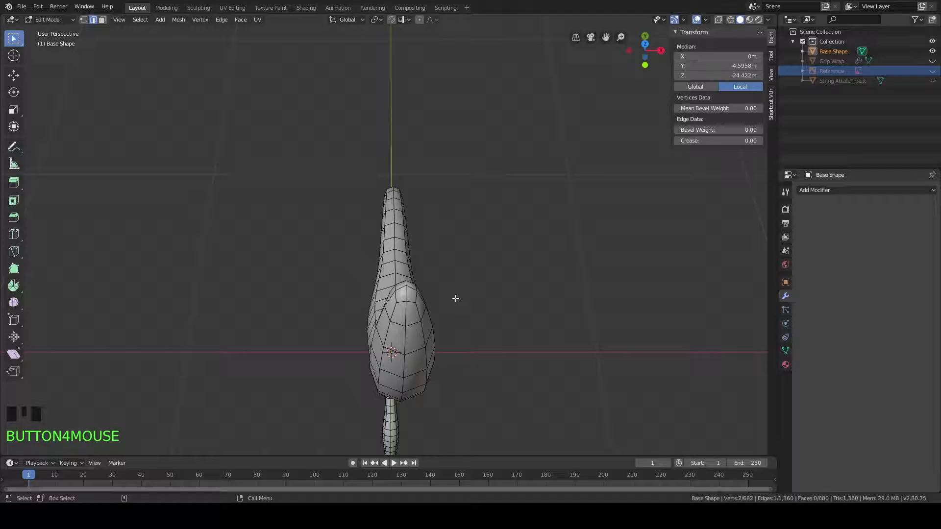
pyautogui.keyDown('ctrl'); pyautogui.keyDown('shift'); pyautogui.click(405, 294); pyautogui.keyUp('shift'); pyautogui.keyUp('ctrl')
pyautogui.moveTo(595, 330); pyautogui.dragTo(525, 266, button='middle')
pyautogui.scroll(-5, 490, 331)
# Step: Mark the selected lengthwise edge path as a UV seam
pyautogui.moveTo(490, 332); pyautogui.dragTo(434, 271, button='middle')
pyautogui.hotkey('ctrl', 'e')
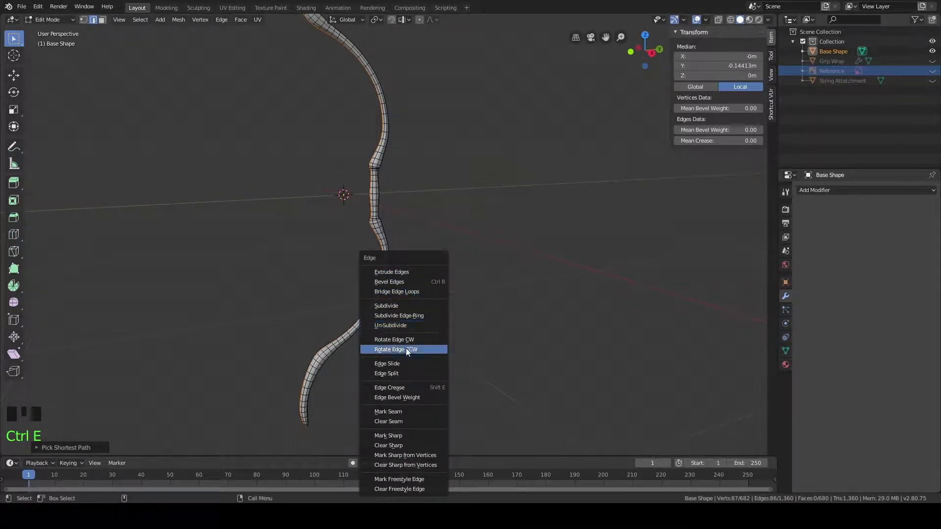
pyautogui.click(412, 413)
pyautogui.keyDown('shift'); pyautogui.moveTo(423, 273); pyautogui.dragTo(439, 372, button='middle'); pyautogui.keyUp('shift')
pyautogui.moveTo(431, 374)
pyautogui.mouseDown(button='middle')
pyautogui.moveTo(389, 384)
pyautogui.moveTo(415, 370)
pyautogui.mouseUp(button='middle')
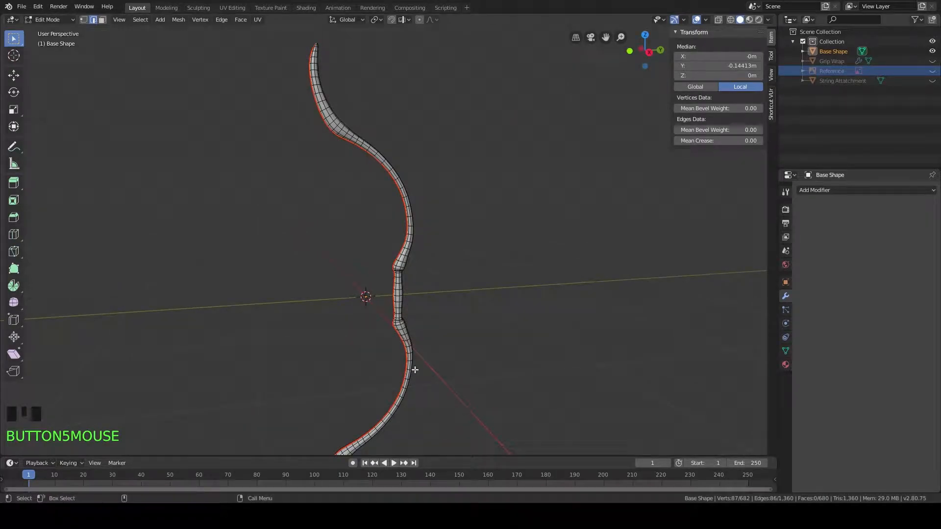
# Step: Unwrap the entire base shape mesh and view its UV layout in the UV Editing workspace
pyautogui.press('a')
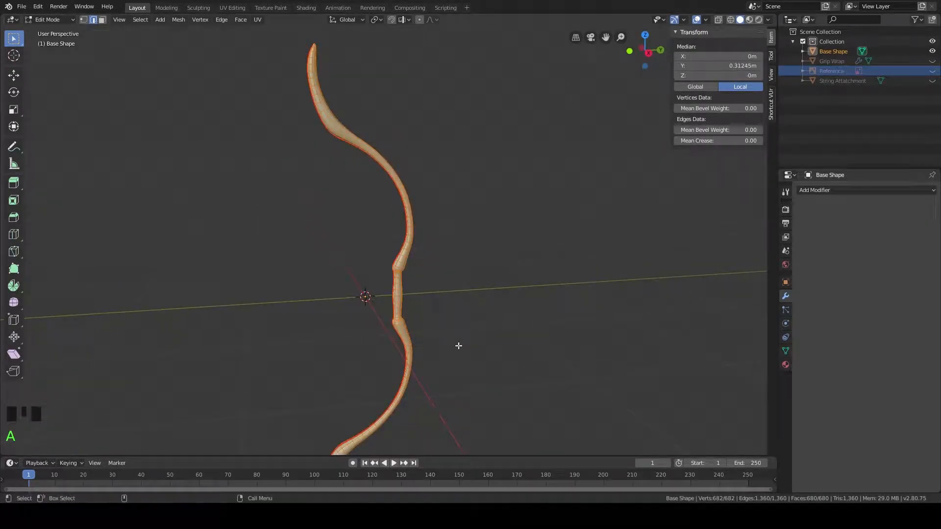
pyautogui.press('u')
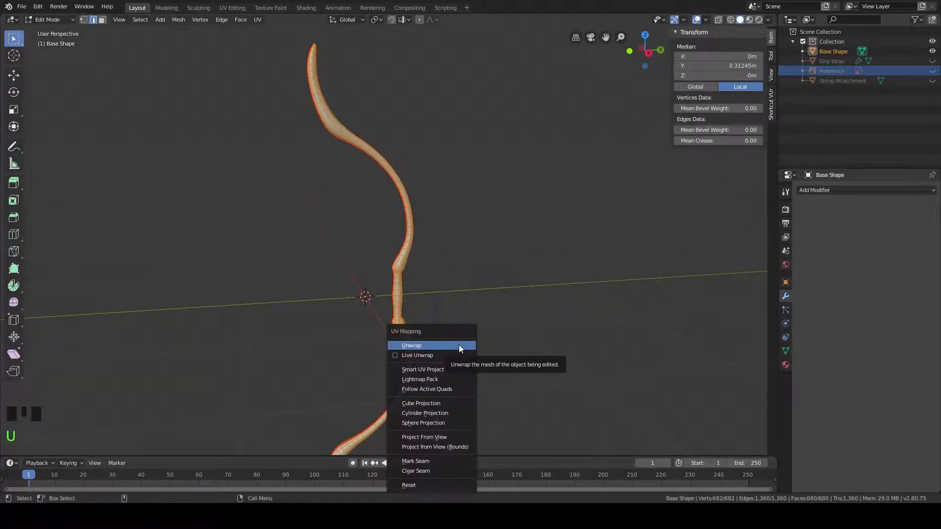
pyautogui.click(458, 345)
pyautogui.keyDown('shift'); pyautogui.moveTo(422, 218); pyautogui.dragTo(447, 255, button='middle'); pyautogui.keyUp('shift')
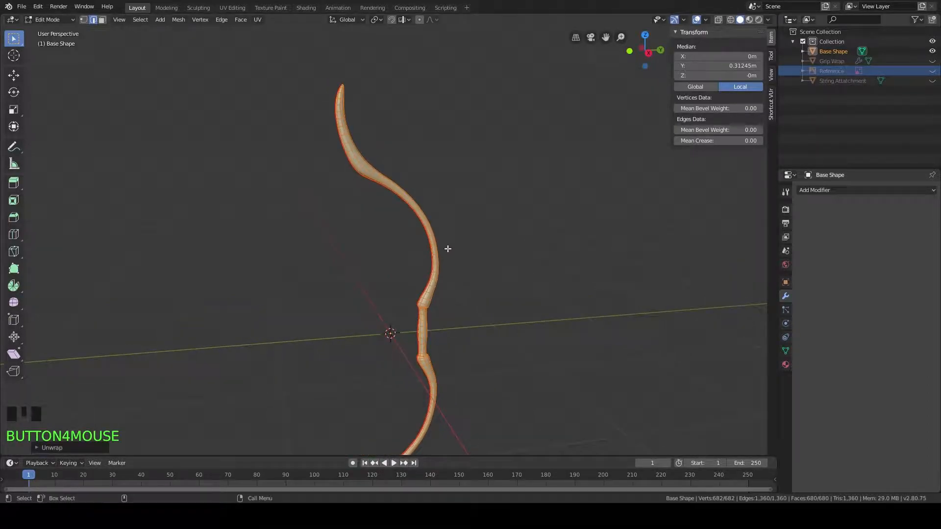
pyautogui.click(232, 8)
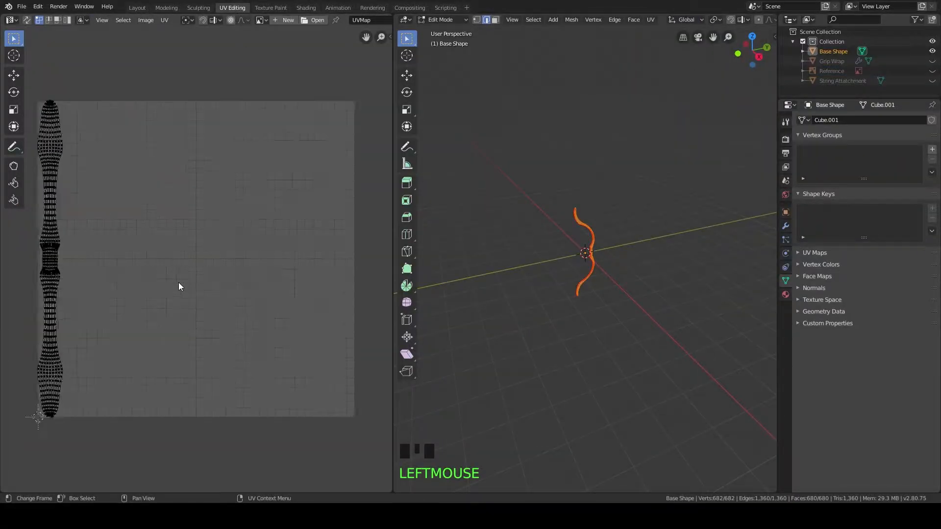
pyautogui.moveTo(161, 255); pyautogui.dragTo(245, 247, button='middle')
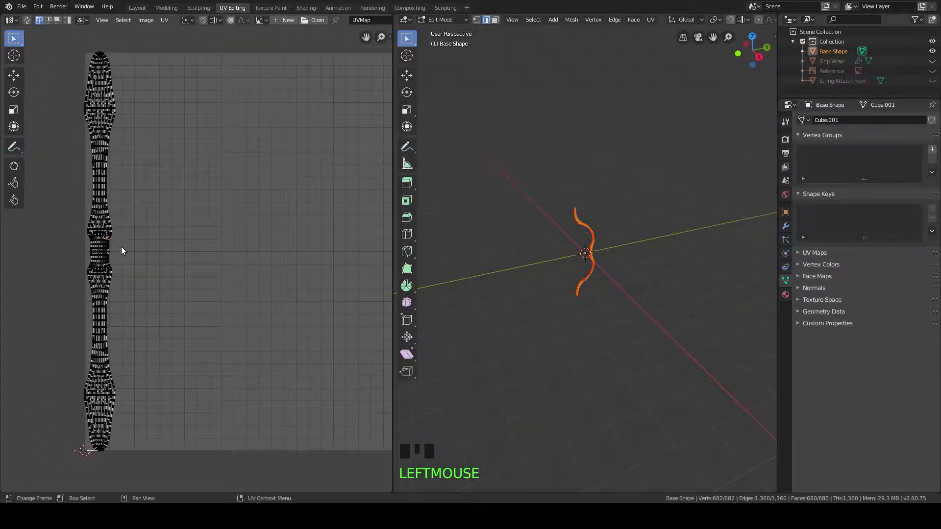
pyautogui.scroll(-1, 164, 350)
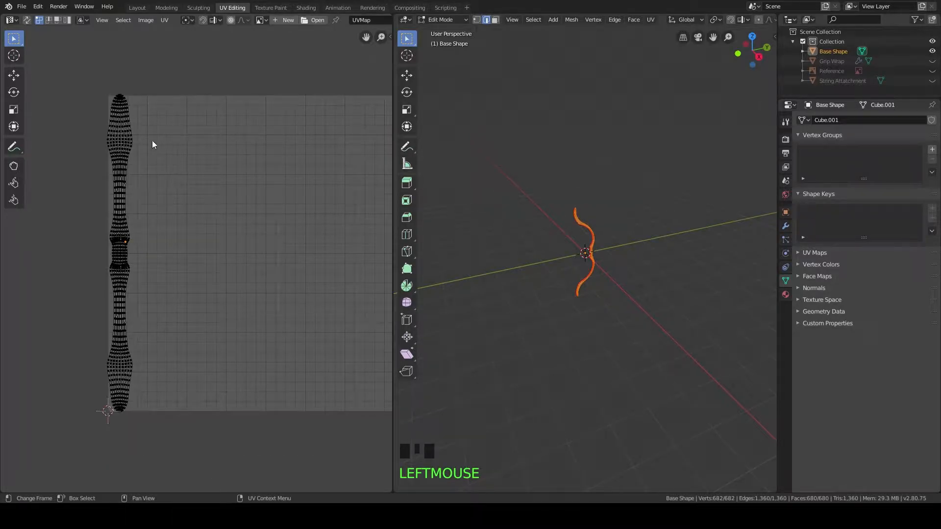
# Step: Select the whole UV island and move it along X to the middle of the UV space
pyautogui.press('a')
pyautogui.press('a')
pyautogui.press('a')
pyautogui.press('a')
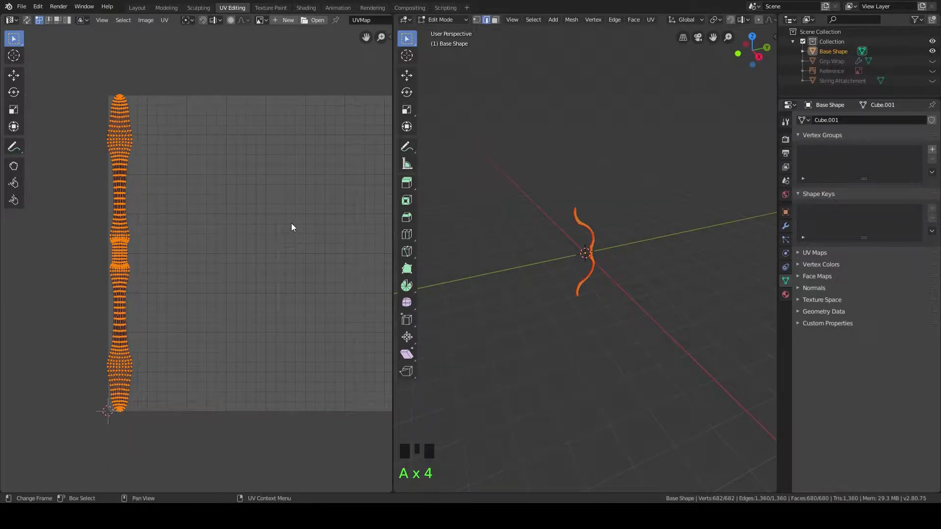
pyautogui.moveTo(256, 217); pyautogui.dragTo(209, 210, button='middle')
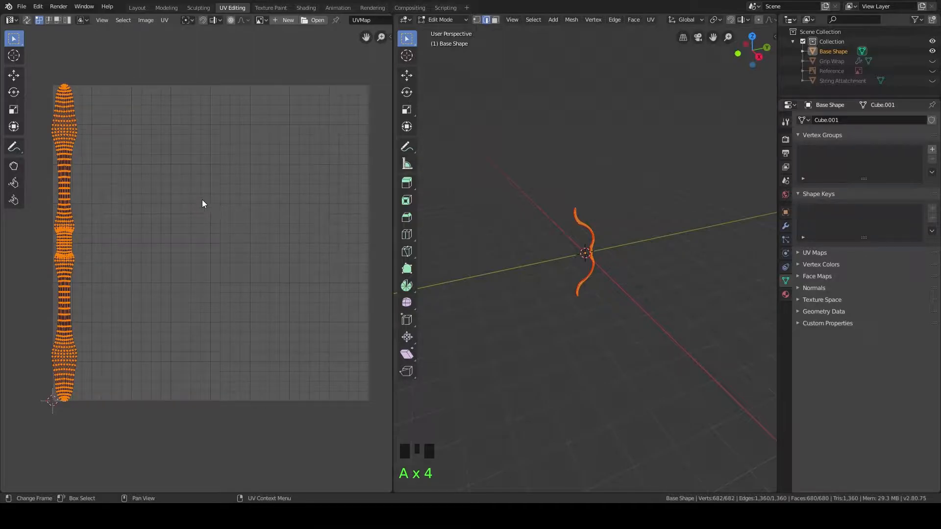
pyautogui.press('g')
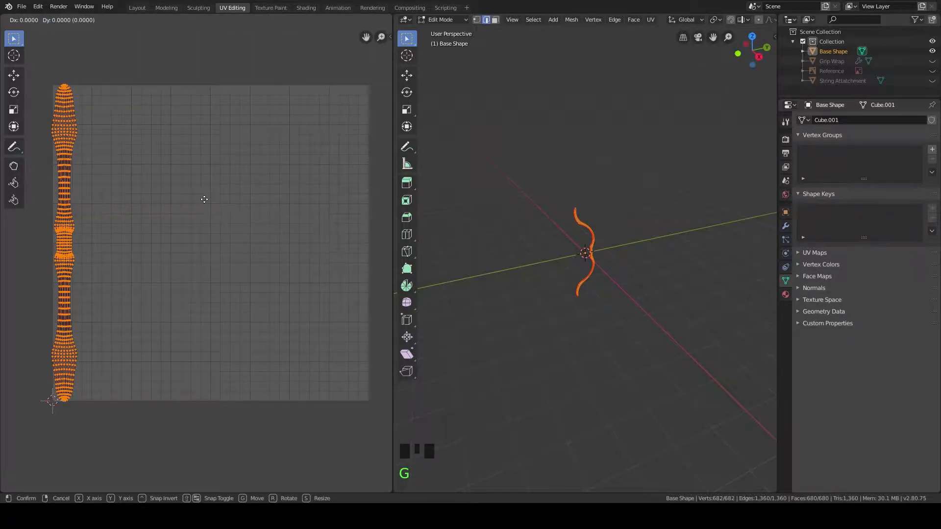
pyautogui.press('x')
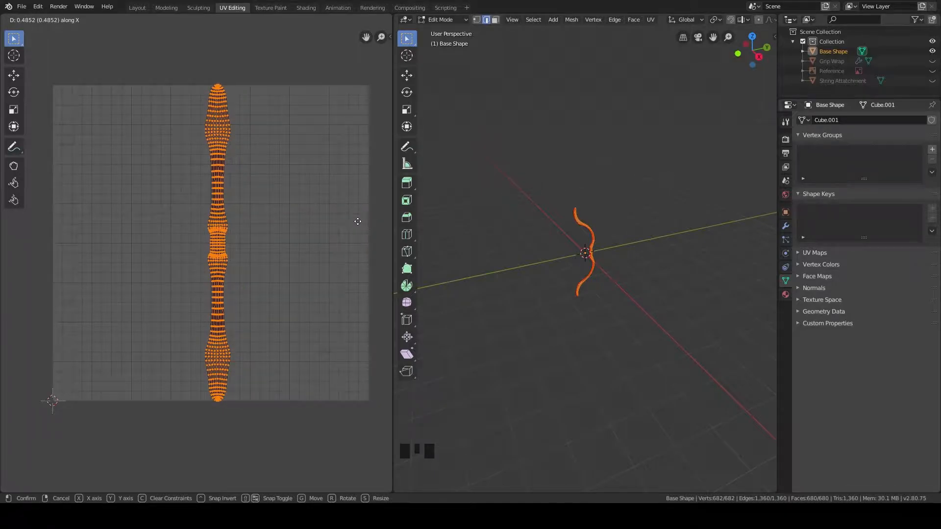
pyautogui.click(352, 223)
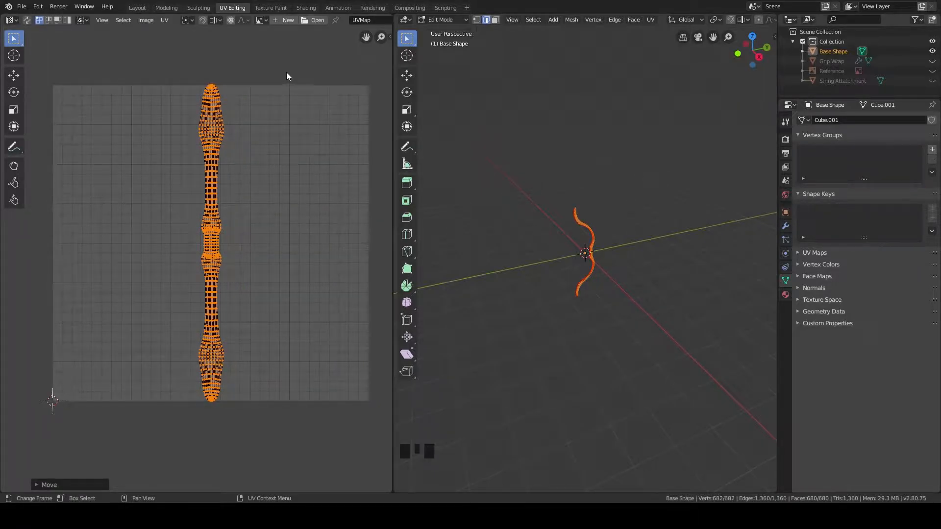
# Step: Return to the Layout workspace, save the file and leave the base shape in Object Mode
pyautogui.click(141, 9)
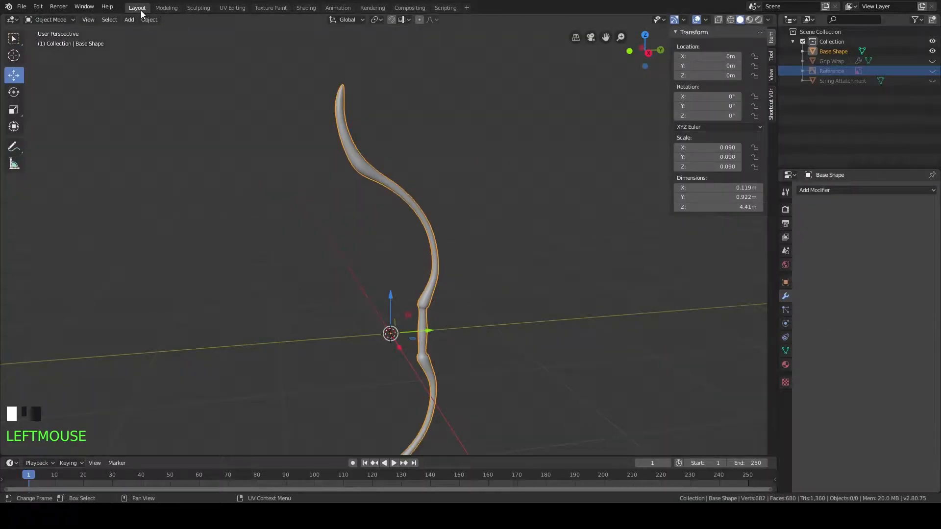
pyautogui.keyDown('shift'); pyautogui.moveTo(470, 213); pyautogui.dragTo(469, 177, button='middle'); pyautogui.keyUp('shift')
pyautogui.press('Tab')
pyautogui.moveTo(531, 193); pyautogui.dragTo(491, 182, button='middle')
pyautogui.hotkey('ctrl', 's')
pyautogui.press('Tab')
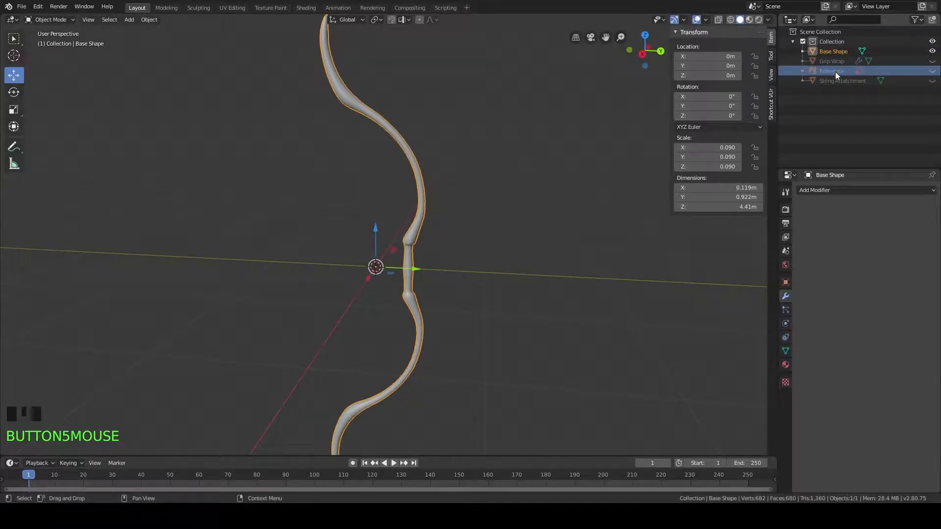
# Step: Hide the base shape, show the grip wrap alone and select it
pyautogui.click(934, 53)
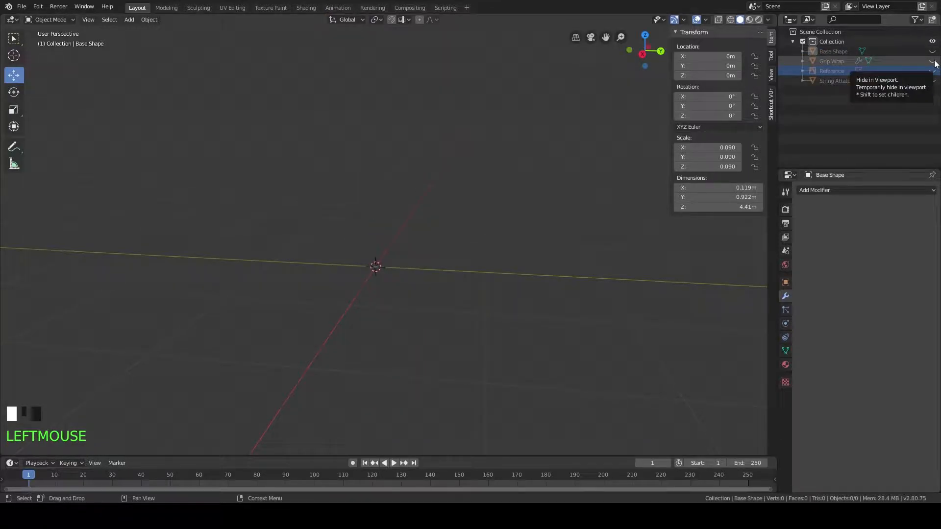
pyautogui.click(933, 61)
pyautogui.scroll(10, 428, 216)
pyautogui.moveTo(373, 206); pyautogui.dragTo(444, 152, button='middle')
pyautogui.click(444, 152)
# Step: Look over the grip wrap's mesh and apply its Subdivision modifier in Object Mode
pyautogui.press('Tab')
pyautogui.moveTo(521, 210); pyautogui.dragTo(309, 194, button='middle')
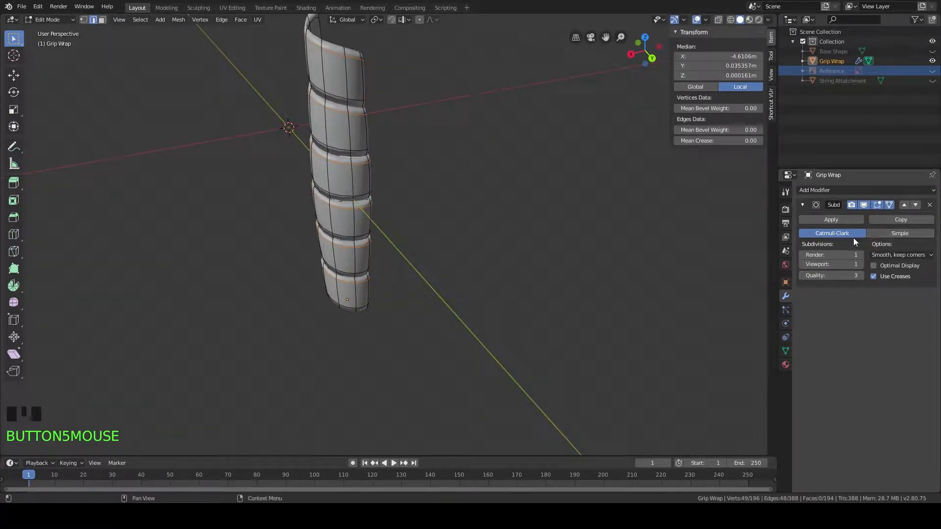
pyautogui.moveTo(587, 255); pyautogui.dragTo(420, 199, button='middle')
pyautogui.press('Tab')
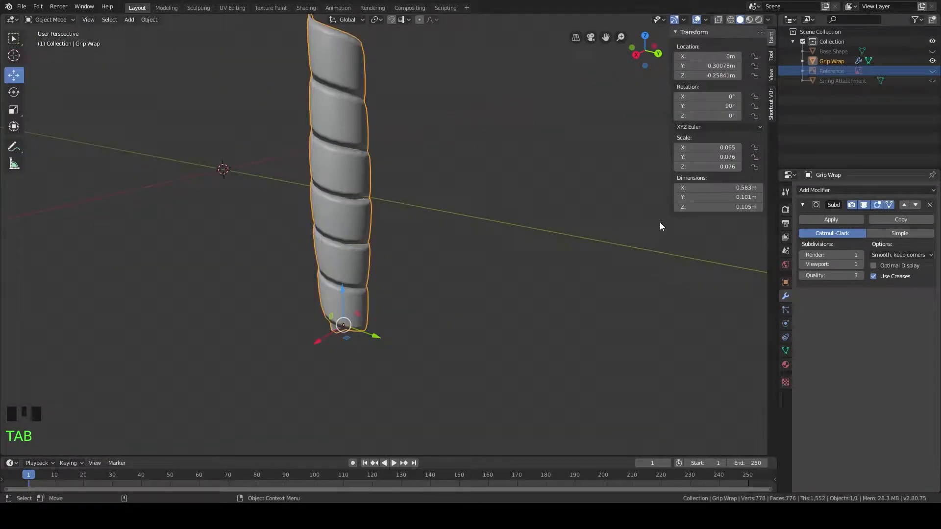
pyautogui.click(825, 221)
# Step: Dissolve the surplus spiral edge loops running along the grip wrap's mesh
pyautogui.moveTo(699, 256); pyautogui.dragTo(414, 246, button='middle')
pyautogui.press('Tab')
pyautogui.scroll(4, 360, 163)
pyautogui.keyDown('shift'); pyautogui.moveTo(361, 163); pyautogui.dragTo(360, 261, button='middle'); pyautogui.keyUp('shift')
pyautogui.keyDown('alt'); pyautogui.keyDown('shift'); pyautogui.click(417, 266); pyautogui.keyUp('shift'); pyautogui.keyUp('alt')
pyautogui.moveTo(417, 265); pyautogui.dragTo(462, 266, button='middle')
pyautogui.scroll(-6, 343, 196)
pyautogui.scroll(4, 402, 256)
pyautogui.keyDown('shift'); pyautogui.moveTo(395, 226); pyautogui.dragTo(405, 243, button='middle'); pyautogui.keyUp('shift')
pyautogui.hotkey('ctrl', 'x')
# Step: Try dissolving another spiral edge loop that runs along the border of the wrap's turns
pyautogui.scroll(3, 411, 231)
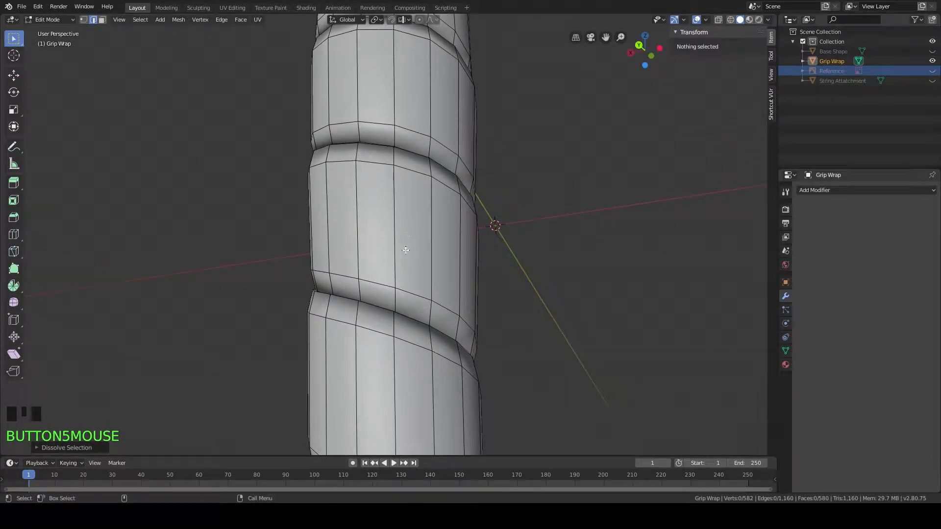
pyautogui.keyDown('alt'); pyautogui.click(383, 283); pyautogui.keyUp('alt')
pyautogui.moveTo(487, 267); pyautogui.dragTo(466, 260, button='middle')
pyautogui.hotkey('ctrl', 'x')
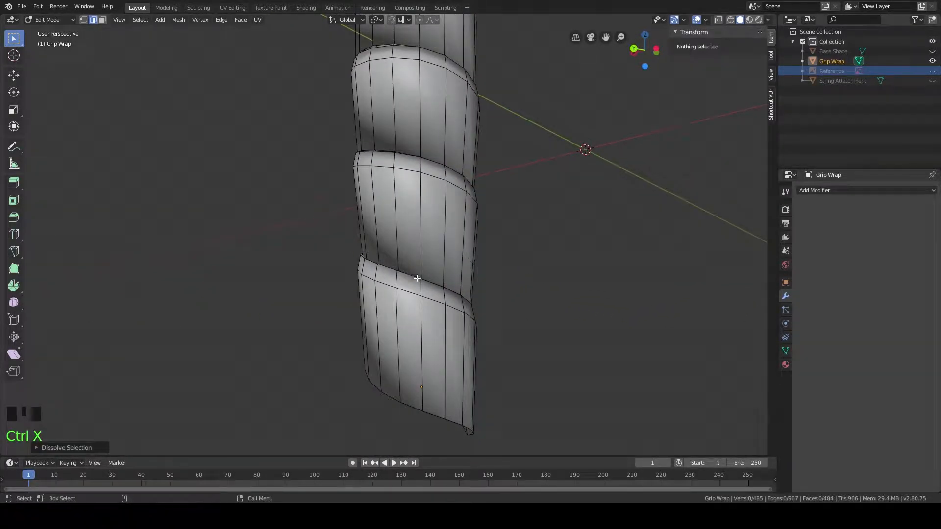
pyautogui.moveTo(417, 278); pyautogui.dragTo(447, 216, button='middle')
pyautogui.scroll(-7, 466, 263)
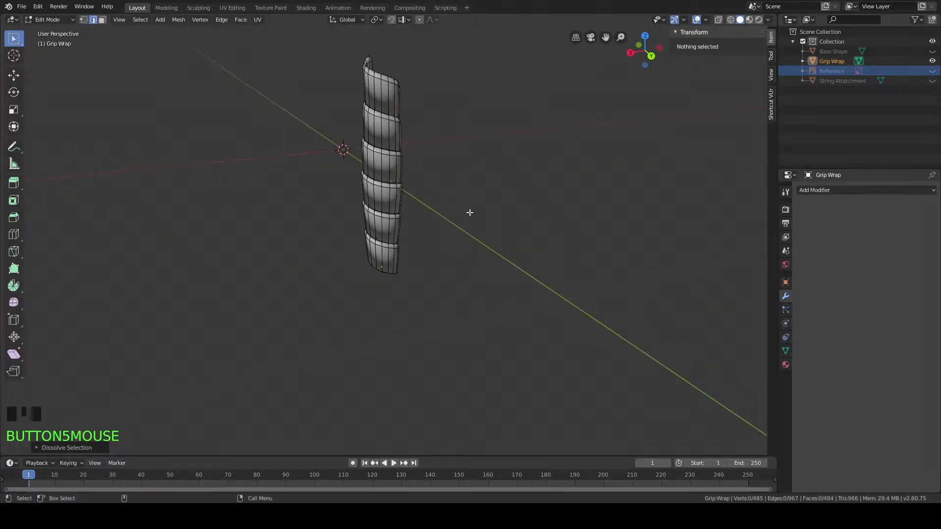
# Step: Show the reference, string attachment and base shape, leave Edit Mode and examine how the grip wrap sits on the bow
pyautogui.click(933, 71)
pyautogui.click(932, 80)
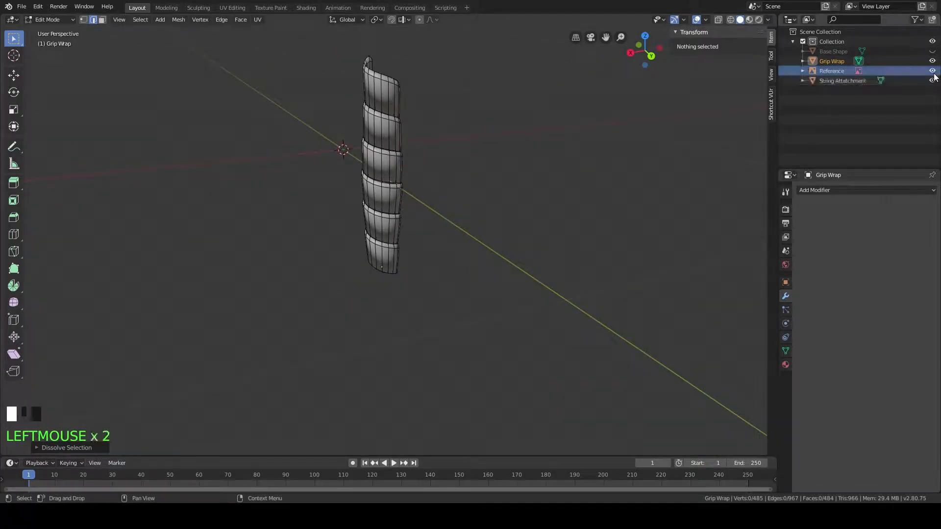
pyautogui.click(933, 51)
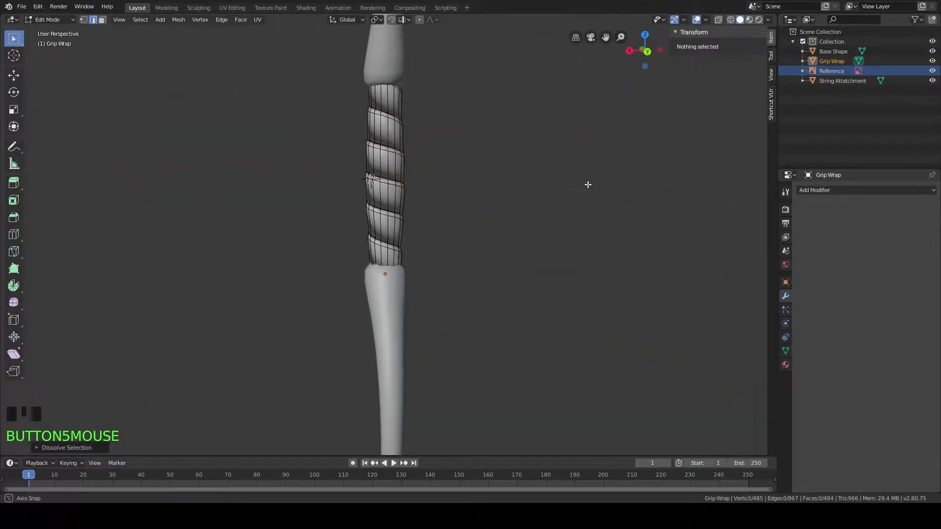
pyautogui.press('Tab')
pyautogui.scroll(-7, 580, 185)
pyautogui.moveTo(513, 169); pyautogui.dragTo(451, 149, button='middle')
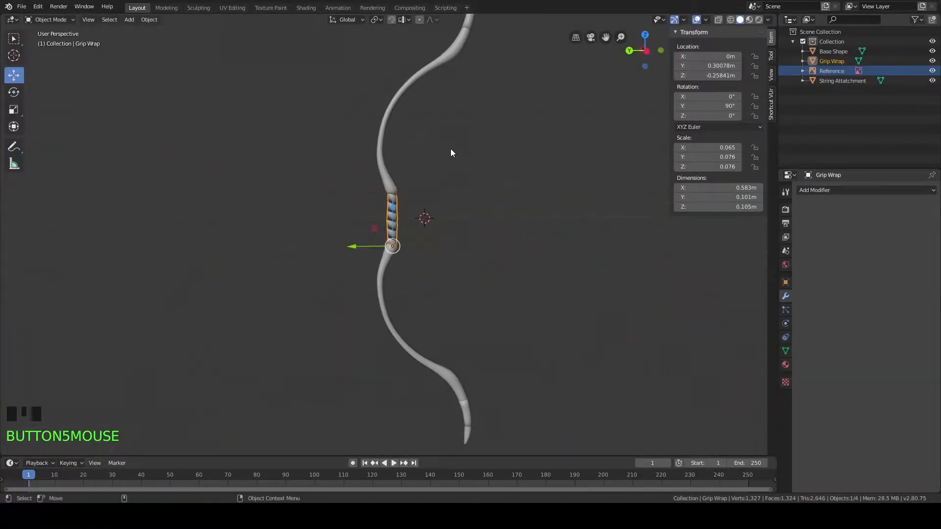
pyautogui.scroll(6, 451, 149)
pyautogui.scroll(-4, 607, 152)
pyautogui.moveTo(607, 152); pyautogui.dragTo(558, 220, button='middle')
pyautogui.scroll(8, 509, 169)
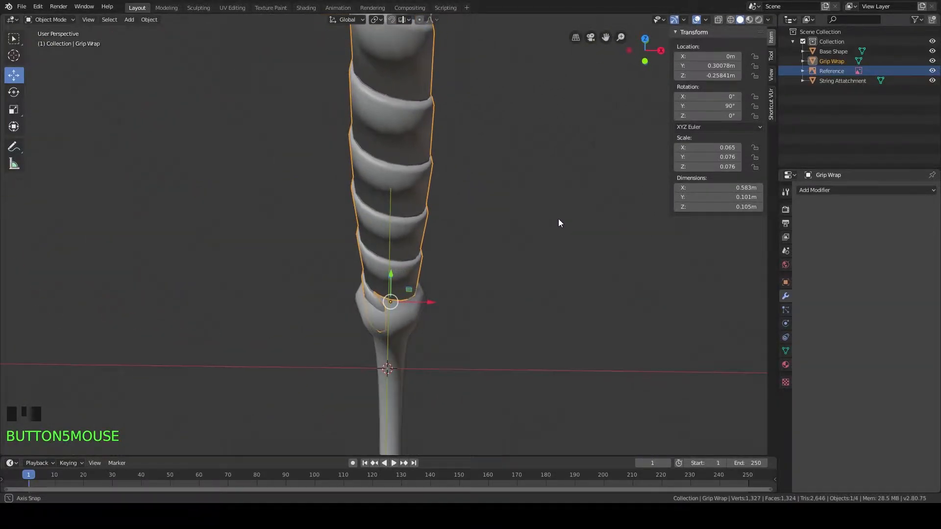
pyautogui.scroll(-8, 432, 148)
pyautogui.scroll(5, 433, 149)
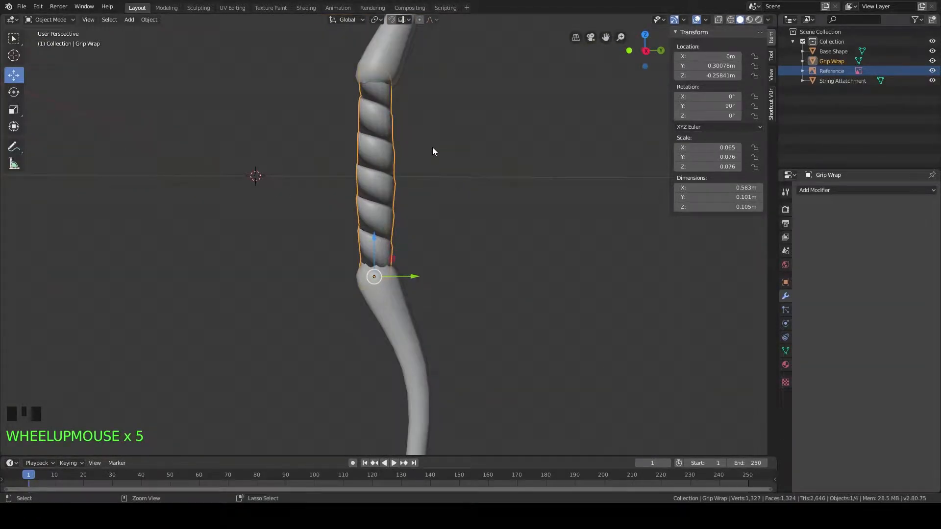
# Step: Undo the last edge loop dissolve on the grip wrap
pyautogui.hotkey('ctrl', 'z')
pyautogui.hotkey('ctrl', 'z')
pyautogui.scroll(6, 432, 147)
pyautogui.moveTo(433, 145); pyautogui.dragTo(528, 162, button='middle')
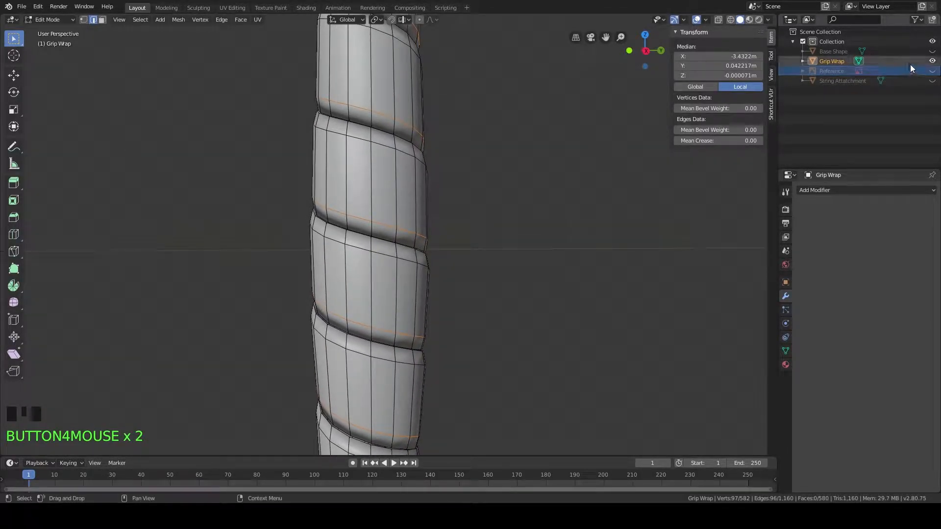
# Step: Show the other bow parts again and examine the grip wrap's shape on the handle in Object Mode
pyautogui.click(932, 71)
pyautogui.click(932, 51)
pyautogui.scroll(-8, 441, 181)
pyautogui.press('Tab')
pyautogui.moveTo(437, 188); pyautogui.dragTo(534, 181, button='middle')
pyautogui.scroll(7, 450, 189)
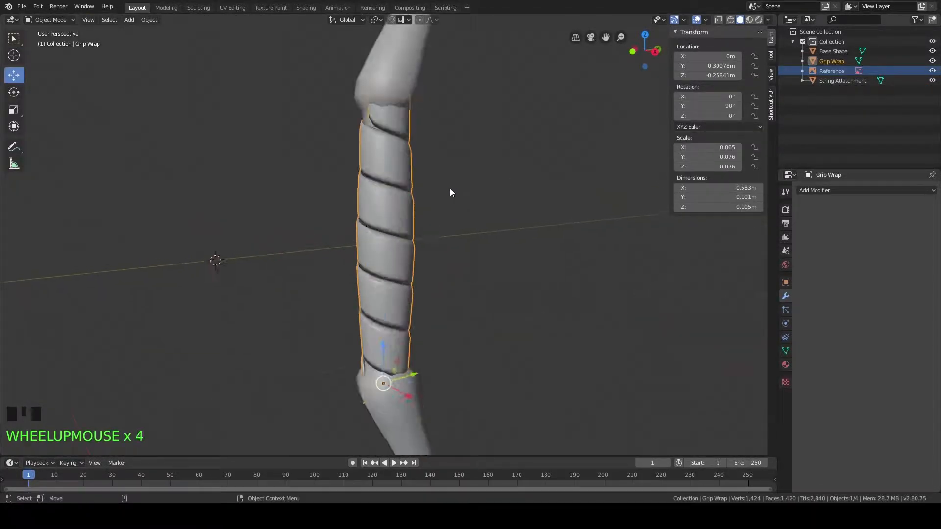
pyautogui.moveTo(474, 162); pyautogui.dragTo(373, 218, button='middle')
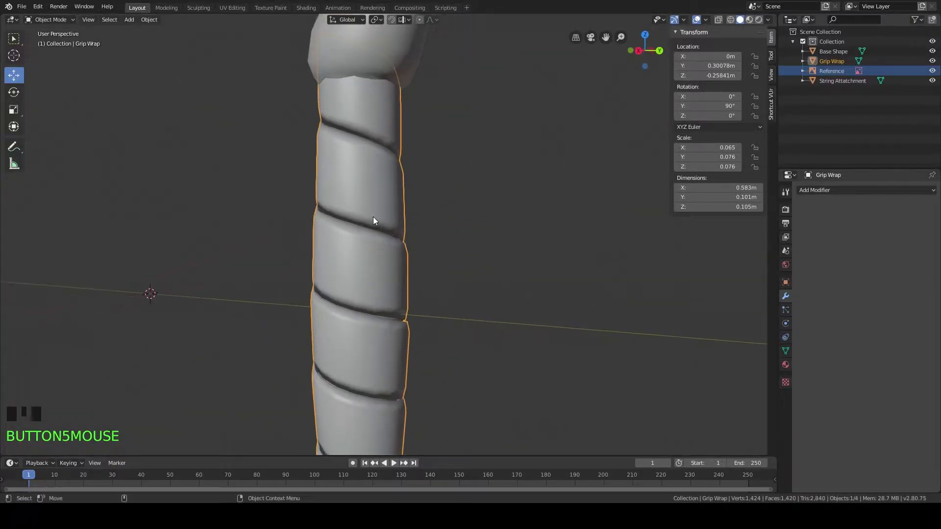
pyautogui.scroll(-3, 387, 216)
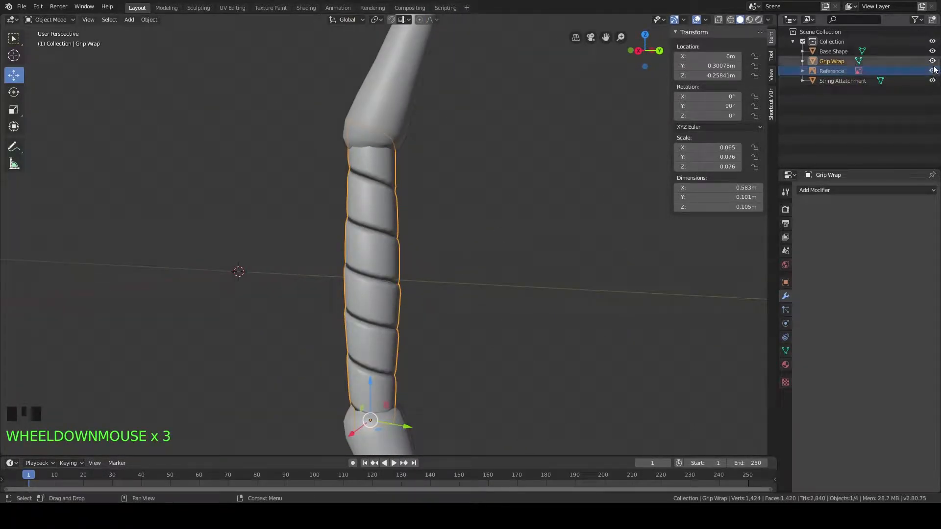
pyautogui.keyDown('shift'); pyautogui.moveTo(420, 225); pyautogui.dragTo(480, 248, button='middle'); pyautogui.keyUp('shift')
# Step: Isolate the grip wrap by hiding all other objects and open its mesh for editing in face select mode
pyautogui.click(894, 61)
pyautogui.click(386, 206)
pyautogui.scroll(-2, 416, 200)
pyautogui.hotkey('shift', 'h')
pyautogui.scroll(-1, 464, 269)
pyautogui.press('Tab')
pyautogui.scroll(4, 456, 247)
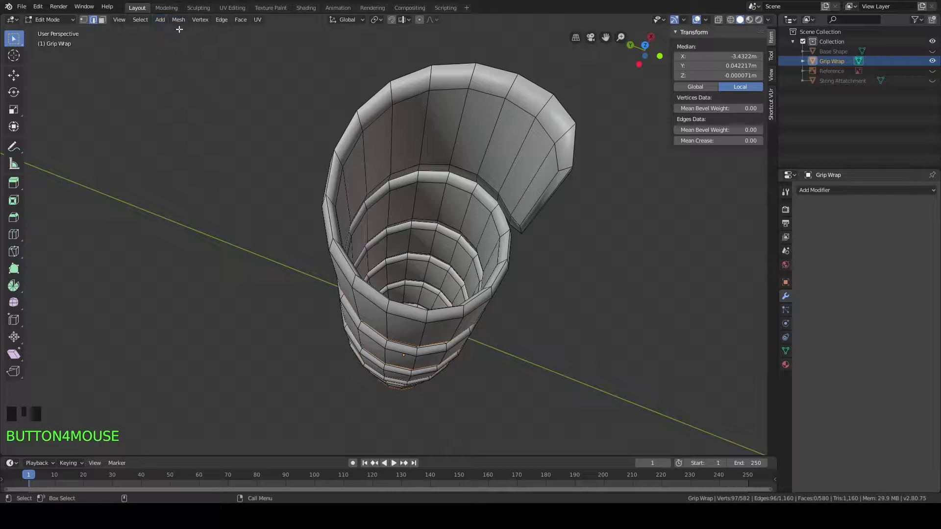
pyautogui.click(103, 20)
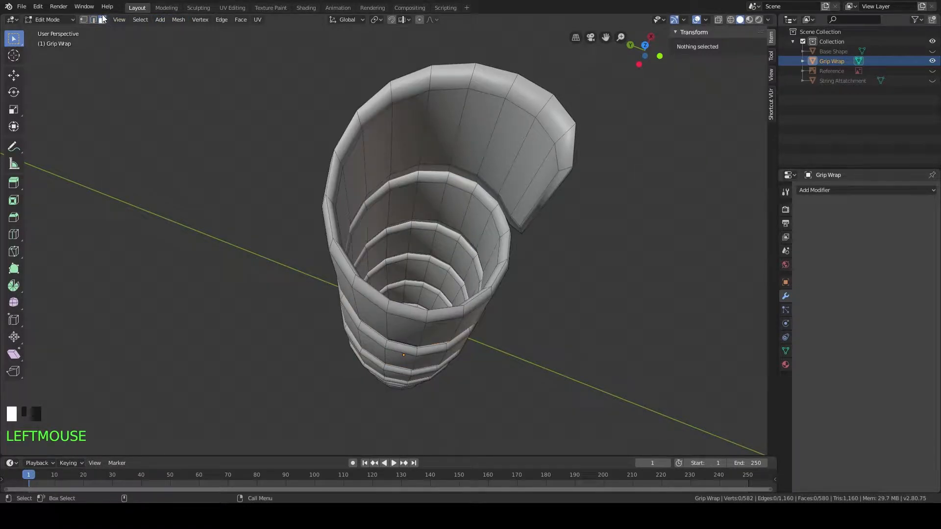
# Step: Try to select the inner strip of faces along the grip wrap
pyautogui.keyDown('alt'); pyautogui.click(495, 134); pyautogui.keyUp('alt')
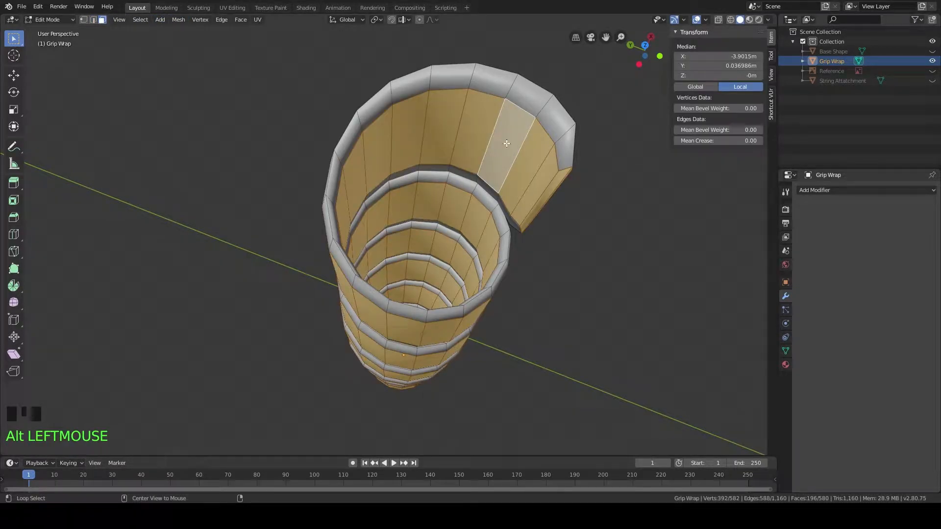
pyautogui.moveTo(530, 158); pyautogui.dragTo(484, 150, button='middle')
pyautogui.click(494, 144)
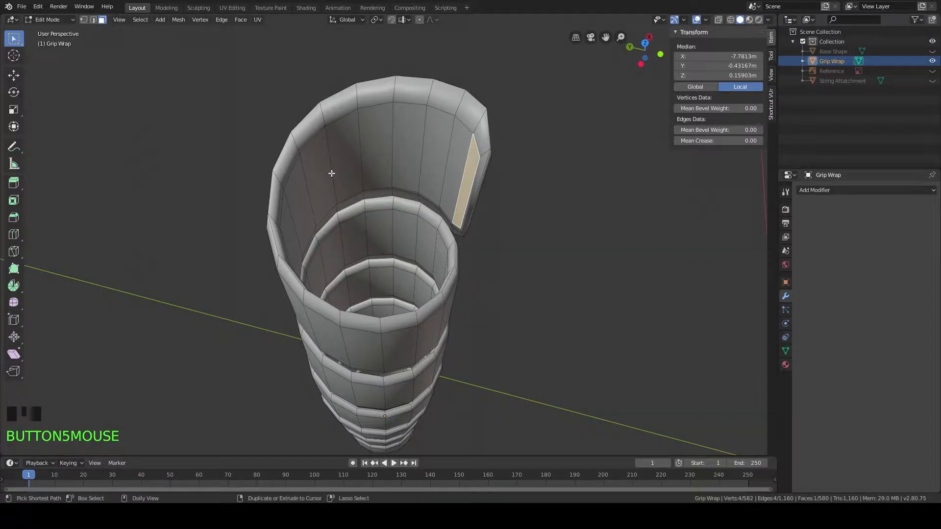
pyautogui.keyDown('ctrl'); pyautogui.keyDown('shift'); pyautogui.click(332, 173); pyautogui.keyUp('shift'); pyautogui.keyUp('ctrl')
pyautogui.keyDown('ctrl'); pyautogui.keyDown('shift'); pyautogui.click(364, 230); pyautogui.keyUp('shift'); pyautogui.keyUp('ctrl')
pyautogui.moveTo(364, 230); pyautogui.dragTo(489, 147, button='middle')
# Step: Select the inner spiral strip of faces from the wrap's upper end to its lower end and delete these faces
pyautogui.click(506, 116)
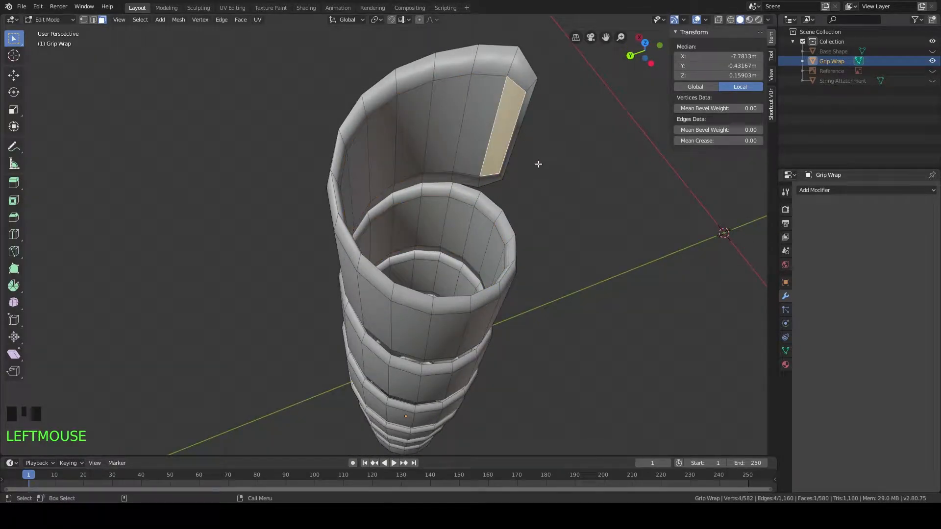
pyautogui.moveTo(567, 254); pyautogui.dragTo(456, 314, button='middle')
pyautogui.keyDown('shift'); pyautogui.moveTo(456, 314); pyautogui.dragTo(397, 499, button='middle'); pyautogui.keyUp('shift')
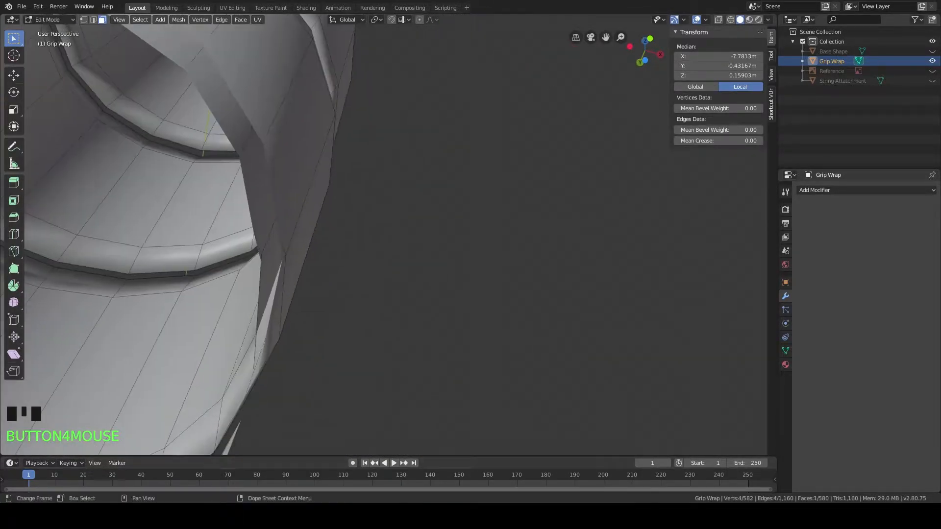
pyautogui.moveTo(344, 372); pyautogui.dragTo(413, 175, button='middle')
pyautogui.moveTo(413, 176); pyautogui.dragTo(351, 285, button='middle')
pyautogui.scroll(5, 374, 260)
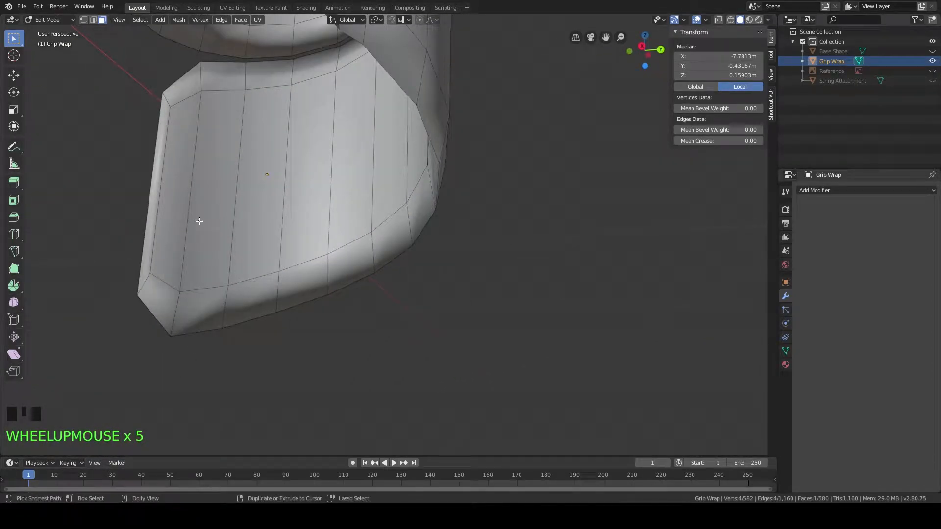
pyautogui.keyDown('ctrl'); pyautogui.keyDown('shift'); pyautogui.click(176, 175); pyautogui.keyUp('shift'); pyautogui.keyUp('ctrl')
pyautogui.moveTo(196, 190); pyautogui.dragTo(260, 163, button='middle')
pyautogui.scroll(-3, 211, 188)
pyautogui.keyDown('shift'); pyautogui.moveTo(447, 96); pyautogui.dragTo(422, 343, button='middle'); pyautogui.keyUp('shift')
pyautogui.scroll(-6, 404, 248)
pyautogui.moveTo(387, 118); pyautogui.dragTo(494, 334, button='middle')
pyautogui.scroll(3, 459, 278)
pyautogui.moveTo(445, 296); pyautogui.dragTo(469, 289, button='middle')
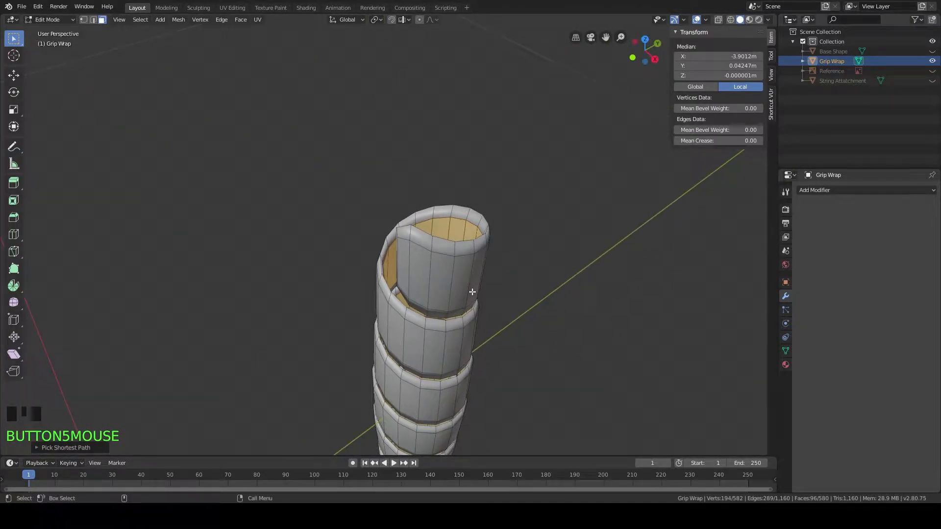
pyautogui.press('x')
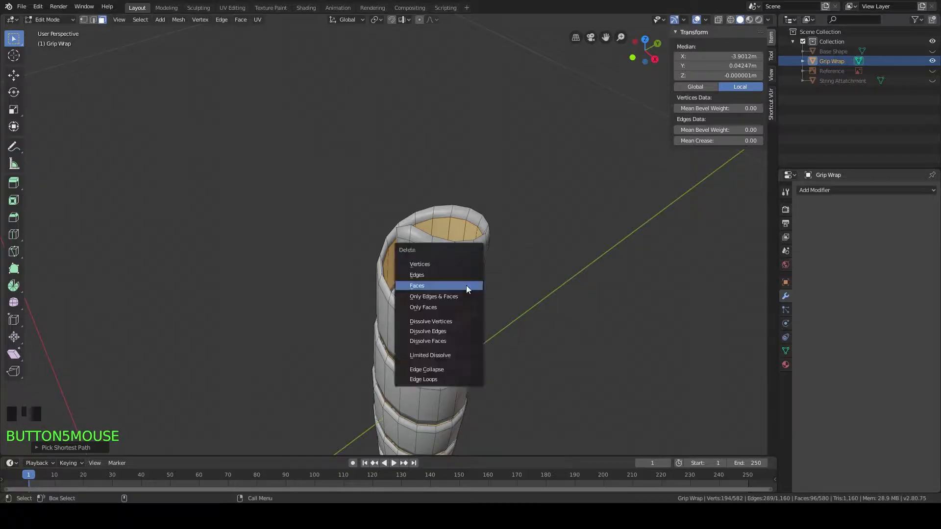
pyautogui.click(435, 287)
pyautogui.moveTo(434, 286); pyautogui.dragTo(544, 293, button='middle')
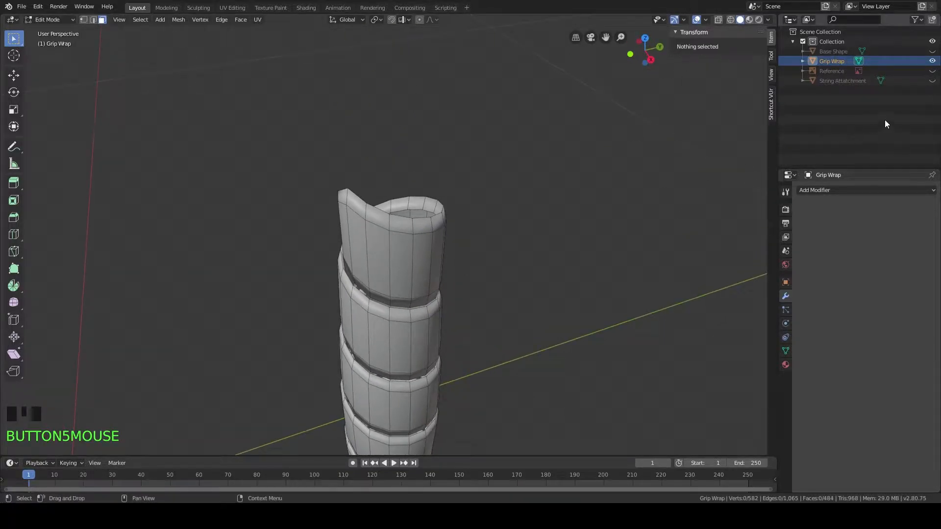
# Step: Show the base shape briefly to check the opened grip wrap against it, and hide it again
pyautogui.click(932, 51)
pyautogui.moveTo(536, 195)
pyautogui.mouseDown(button='middle')
pyautogui.moveTo(531, 158)
pyautogui.moveTo(497, 128)
pyautogui.moveTo(520, 68)
pyautogui.moveTo(533, 109)
pyautogui.moveTo(537, 193)
pyautogui.moveTo(638, 212)
pyautogui.moveTo(567, 208)
pyautogui.moveTo(543, 189)
pyautogui.moveTo(550, 196)
pyautogui.mouseUp(button='middle')
pyautogui.scroll(4, 561, 204)
pyautogui.scroll(-4, 551, 196)
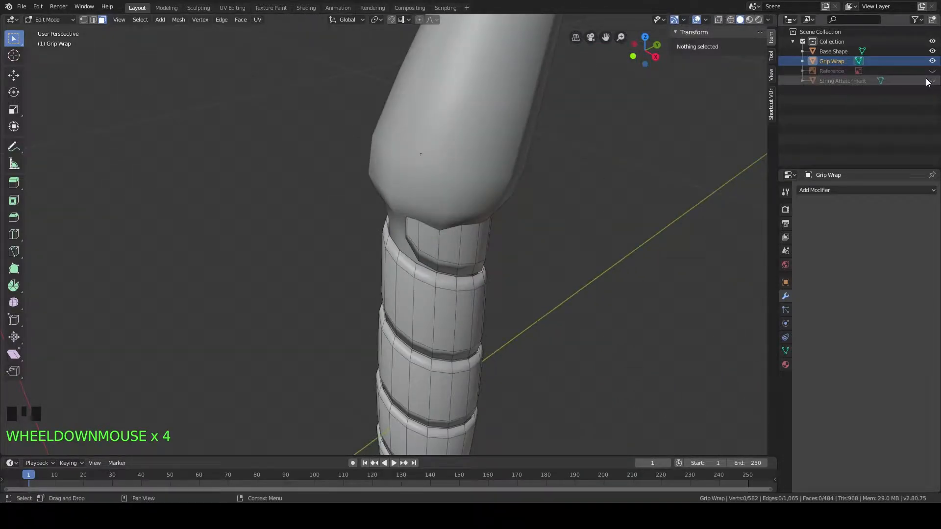
pyautogui.click(932, 51)
# Step: Mark the four short corner edges at the grip wrap's upper end as UV seams
pyautogui.scroll(3, 632, 118)
pyautogui.moveTo(448, 109); pyautogui.dragTo(441, 143, button='middle')
pyautogui.scroll(3, 498, 145)
pyautogui.moveTo(441, 143); pyautogui.dragTo(405, 249, button='middle')
pyautogui.moveTo(405, 249); pyautogui.dragTo(421, 233, button='middle')
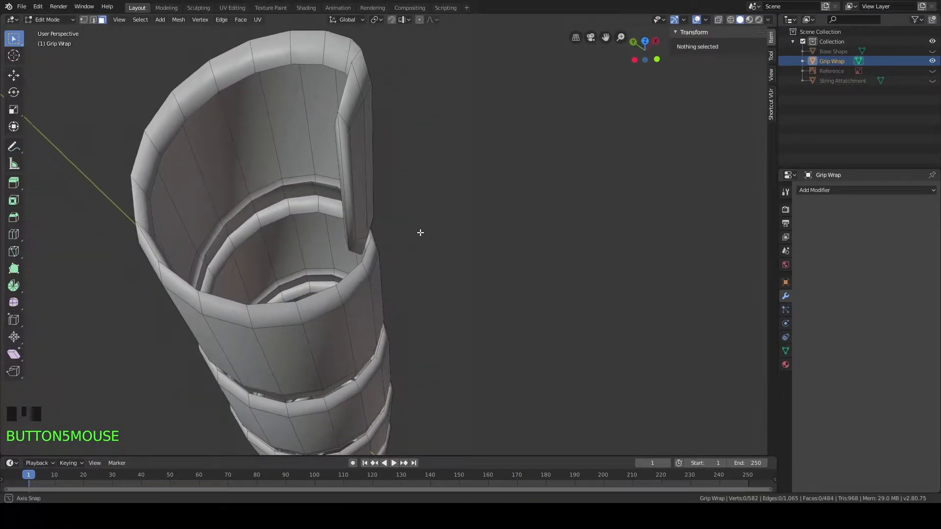
pyautogui.click(93, 20)
pyautogui.click(343, 118)
pyautogui.moveTo(343, 118); pyautogui.dragTo(220, 107, button='middle')
pyautogui.keyDown('shift'); pyautogui.click(505, 152); pyautogui.keyUp('shift')
pyautogui.keyDown('shift'); pyautogui.click(219, 106); pyautogui.keyUp('shift')
pyautogui.scroll(5, 360, 231)
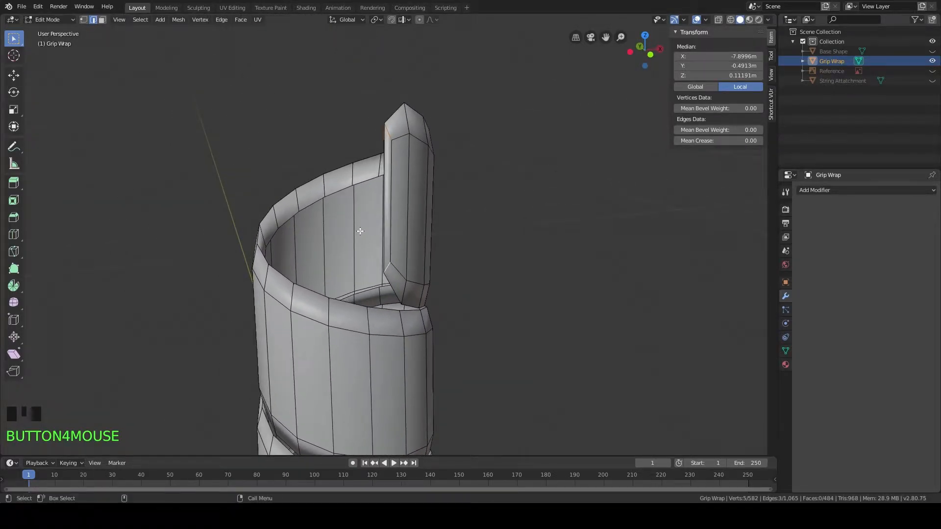
pyautogui.press('KP_Decimal')
pyautogui.moveTo(343, 281); pyautogui.dragTo(394, 326, button='middle')
pyautogui.moveTo(473, 342); pyautogui.dragTo(424, 336, button='middle')
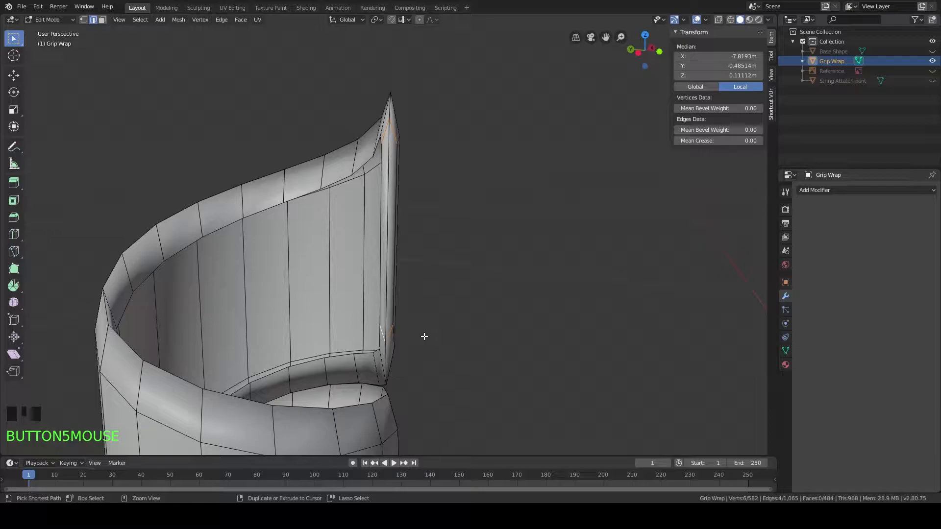
pyautogui.hotkey('ctrl', 'e')
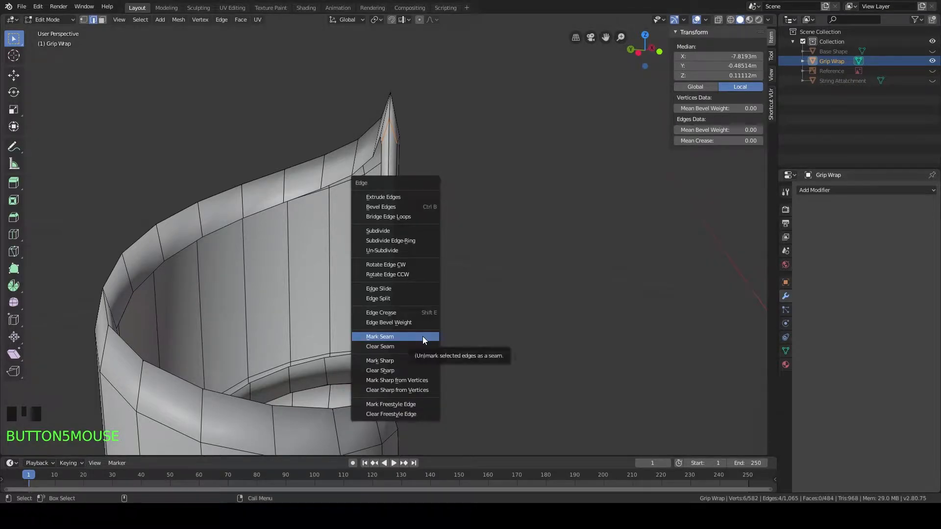
pyautogui.click(423, 337)
# Step: Mark the four short corner edges at the grip wrap's lower end as UV seams
pyautogui.scroll(-6, 469, 331)
pyautogui.scroll(-1, 469, 331)
pyautogui.keyDown('shift'); pyautogui.moveTo(493, 368); pyautogui.dragTo(435, 147, button='middle'); pyautogui.keyUp('shift')
pyautogui.keyDown('shift'); pyautogui.moveTo(428, 313); pyautogui.dragTo(417, 105, button='middle'); pyautogui.keyUp('shift')
pyautogui.moveTo(466, 311); pyautogui.dragTo(265, 318, button='middle')
pyautogui.keyDown('shift'); pyautogui.moveTo(612, 282); pyautogui.dragTo(462, 232, button='middle'); pyautogui.keyUp('shift')
pyautogui.scroll(7, 495, 300)
pyautogui.moveTo(456, 333); pyautogui.dragTo(441, 216, button='middle')
pyautogui.click(420, 269)
pyautogui.keyDown('shift'); pyautogui.click(383, 268); pyautogui.keyUp('shift')
pyautogui.keyDown('shift'); pyautogui.click(355, 190); pyautogui.keyUp('shift')
pyautogui.scroll(-4, 441, 224)
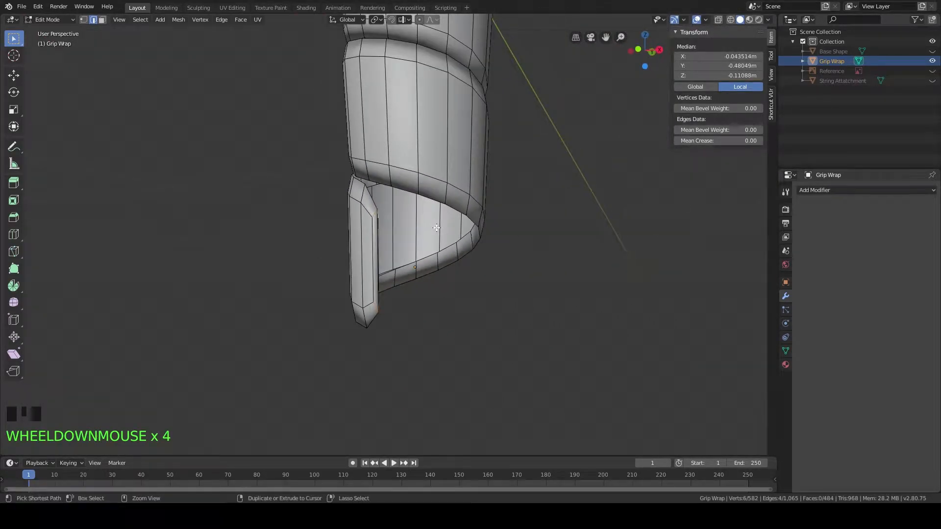
pyautogui.hotkey('ctrl', 'e')
pyautogui.click(437, 227)
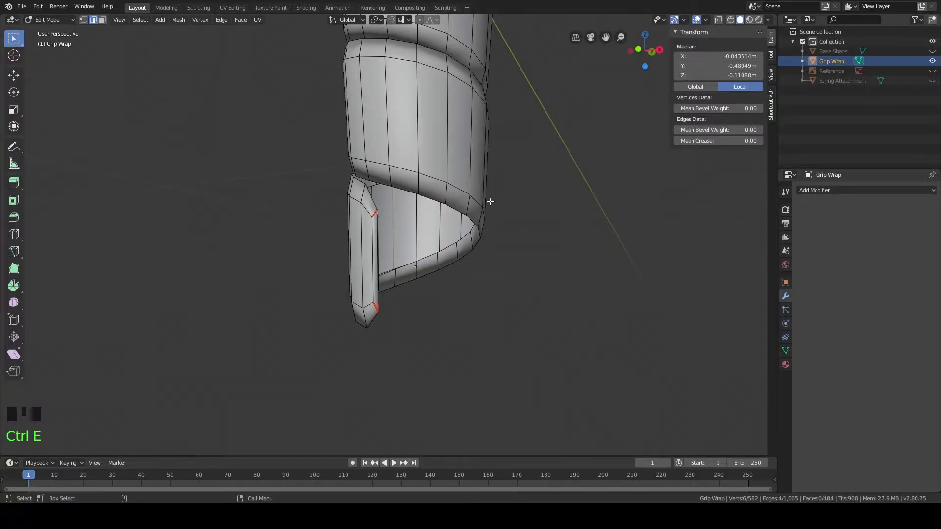
# Step: Select the entire grip wrap mesh, unwrap it and return to Object Mode
pyautogui.scroll(-4, 490, 201)
pyautogui.moveTo(531, 168); pyautogui.dragTo(450, 273, button='middle')
pyautogui.press('a')
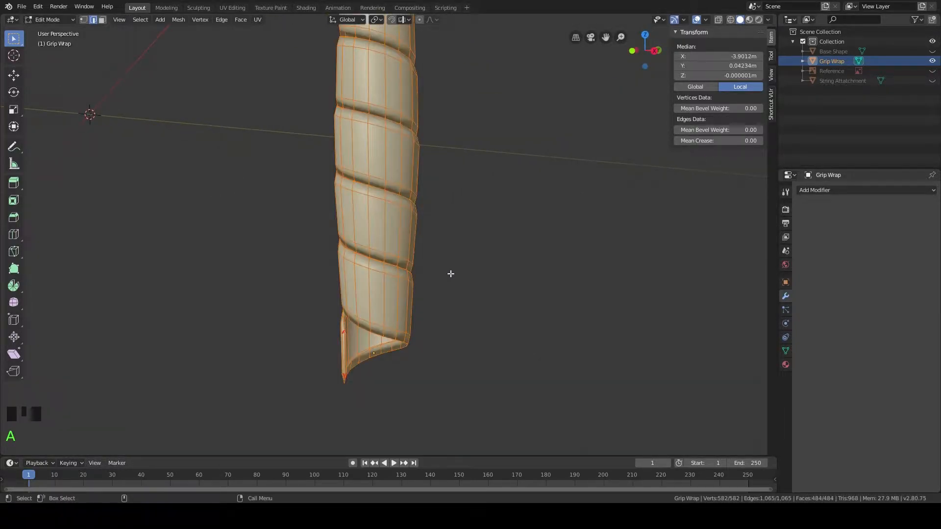
pyautogui.press('u')
pyautogui.click(470, 259)
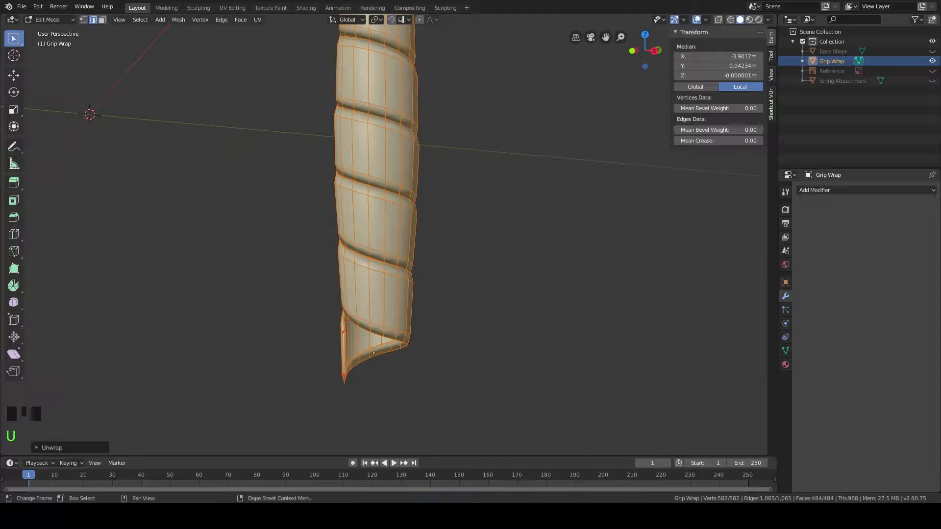
pyautogui.keyDown('shift'); pyautogui.moveTo(433, 219); pyautogui.dragTo(422, 316, button='middle'); pyautogui.keyUp('shift')
pyautogui.scroll(-2, 471, 309)
pyautogui.moveTo(517, 300); pyautogui.dragTo(456, 276, button='middle')
pyautogui.press('Tab')
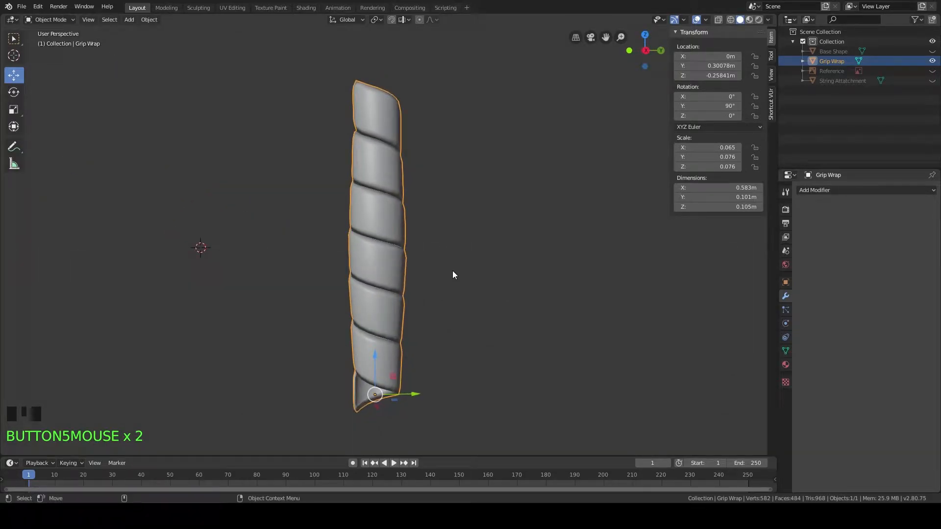
# Step: Apply the grip wrap's rotation and scale
pyautogui.hotkey('ctrl', 'a')
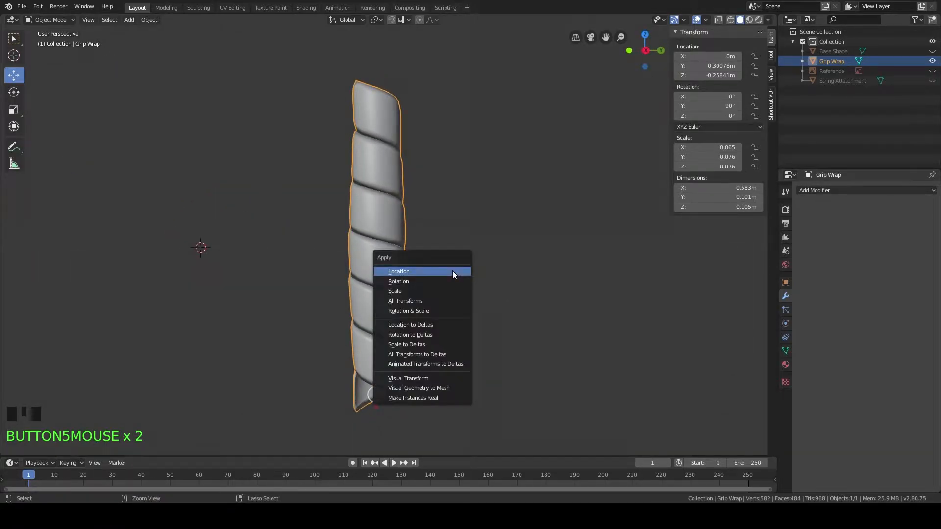
pyautogui.click(424, 313)
pyautogui.moveTo(423, 313); pyautogui.dragTo(452, 300, button='middle')
# Step: Select the whole grip wrap mesh in Edit Mode and unwrap it again with the applied scale
pyautogui.press('Tab')
pyautogui.press('a')
pyautogui.press('a')
pyautogui.press('a')
pyautogui.press('u')
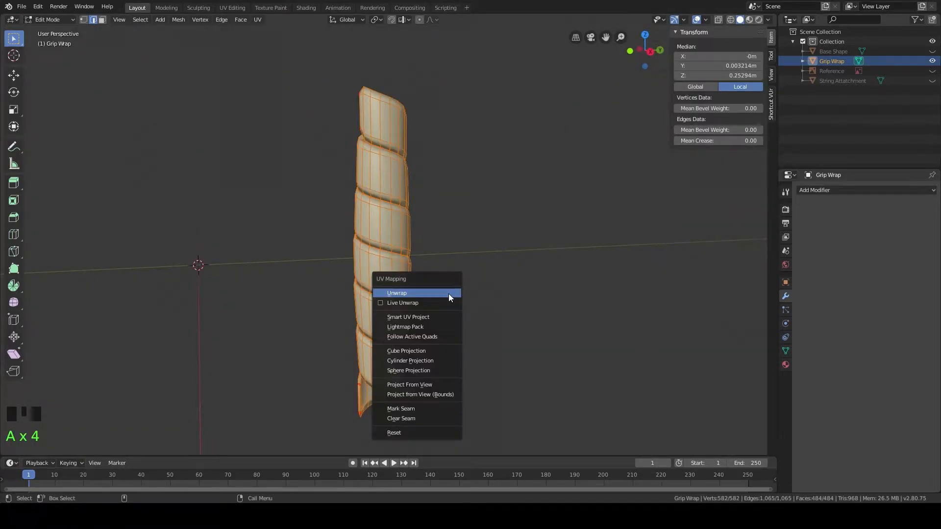
pyautogui.click(423, 291)
pyautogui.moveTo(491, 201); pyautogui.dragTo(491, 237, button='middle')
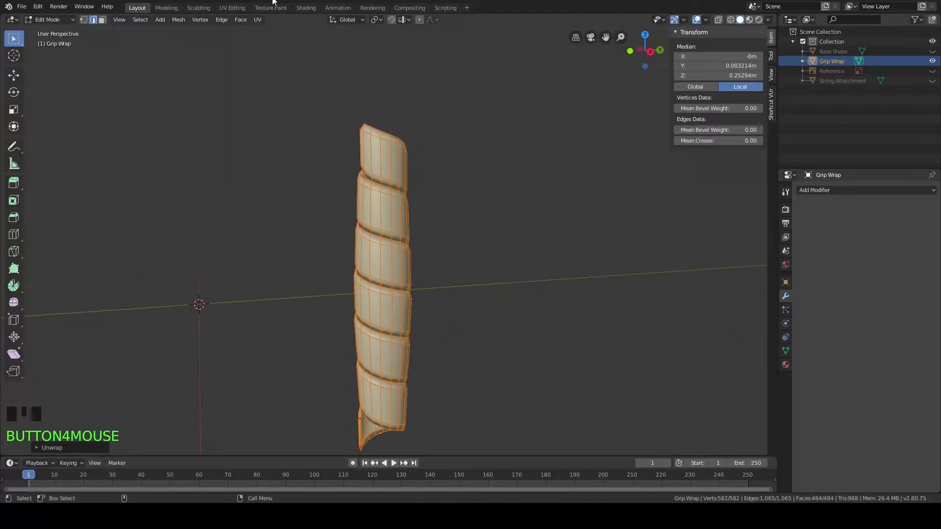
pyautogui.scroll(-2, 388, 142)
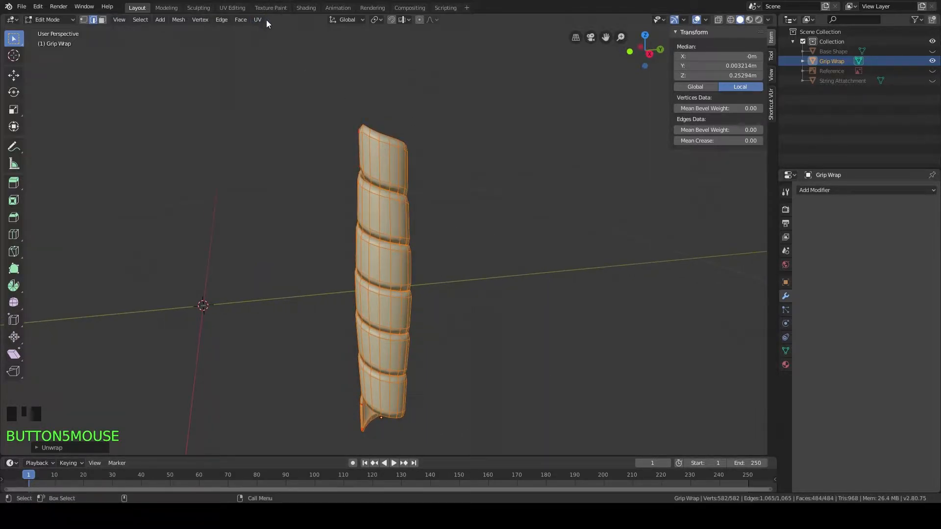
# Step: Switch to the UV Editing workspace, move the grip wrap's UV island along X to about the middle of the UV square, and save the file
pyautogui.click(232, 8)
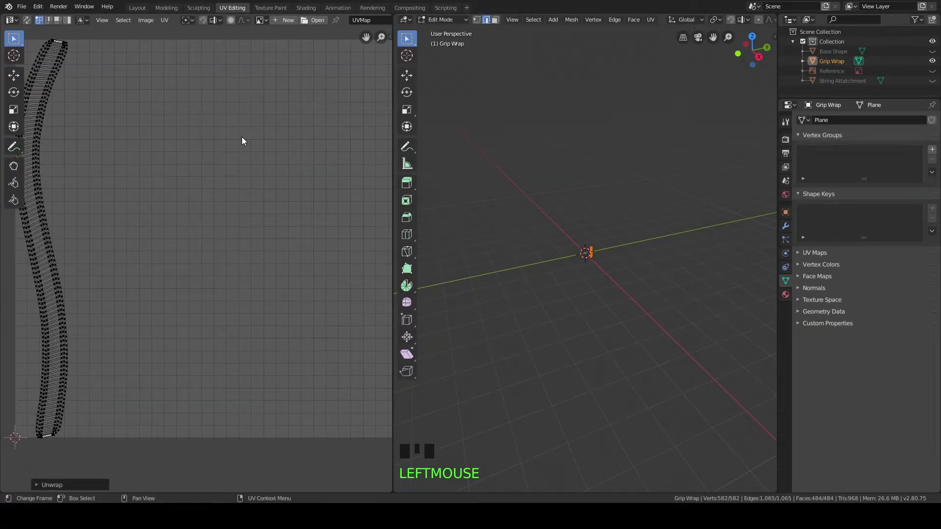
pyautogui.press('a')
pyautogui.press('Home')
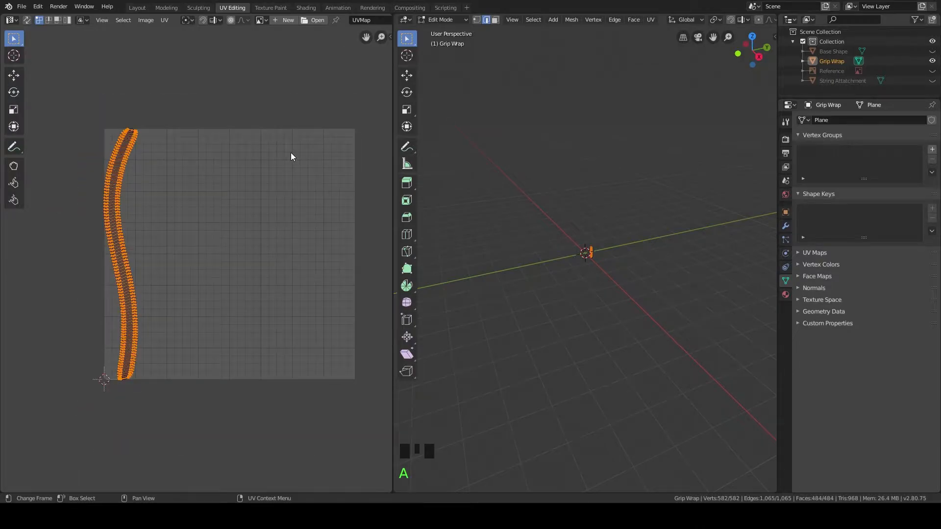
pyautogui.press('g')
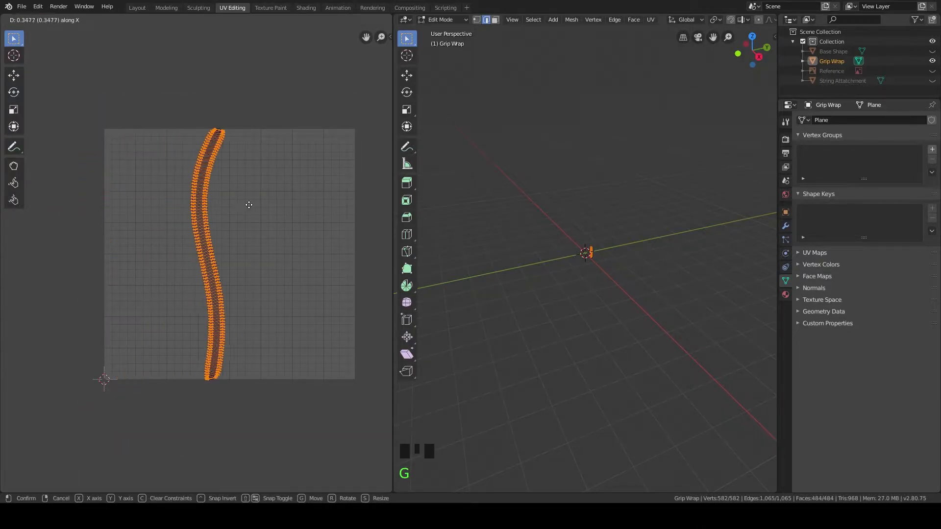
pyautogui.click(280, 216)
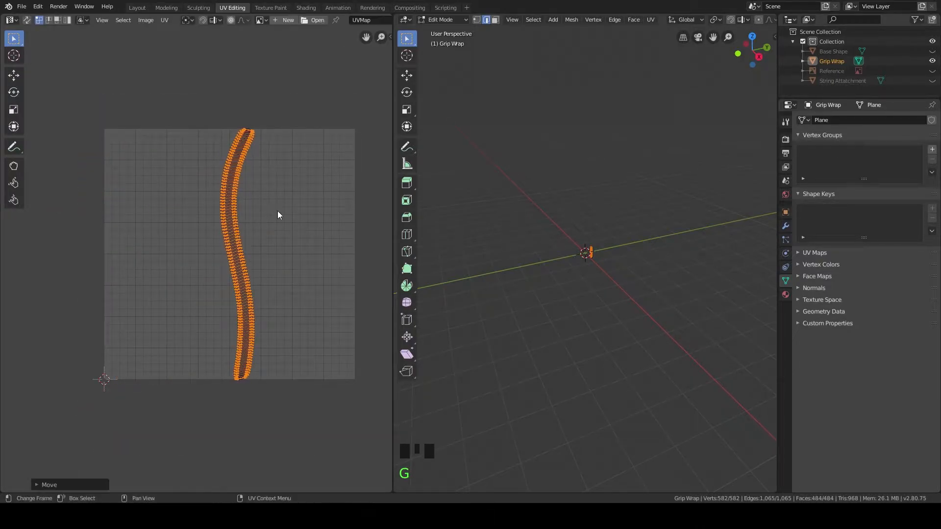
pyautogui.hotkey('ctrl', 's')
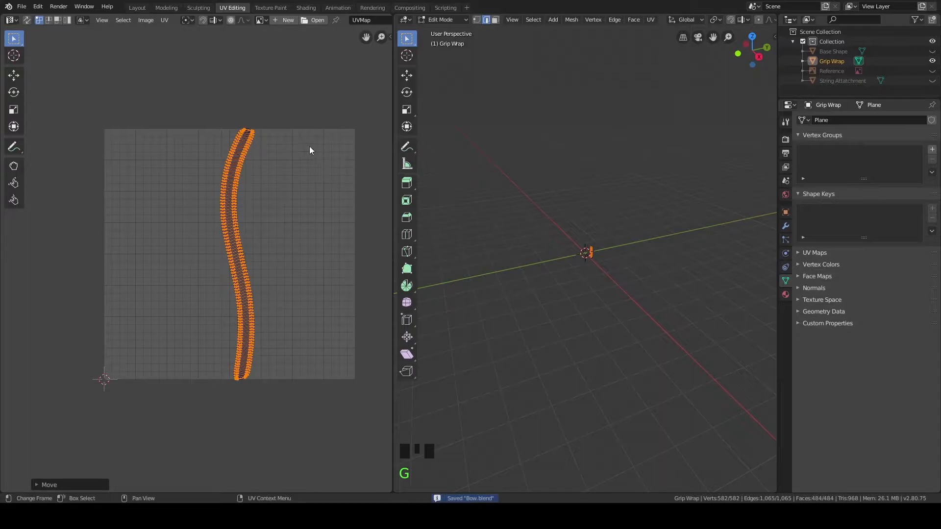
# Step: Return to the Layout workspace and unhide the Base Shape and String Attatchment objects
pyautogui.click(141, 7)
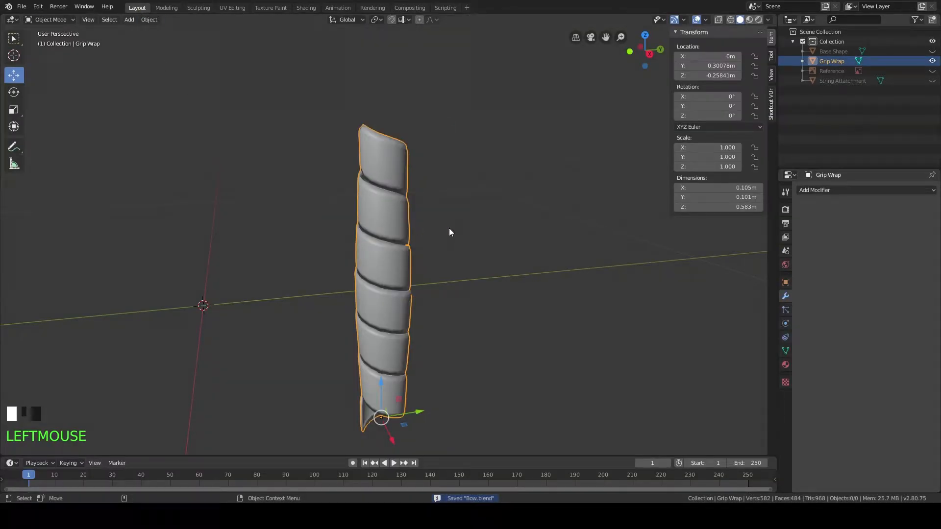
pyautogui.keyDown('shift'); pyautogui.moveTo(449, 228); pyautogui.dragTo(441, 193, button='middle'); pyautogui.keyUp('shift')
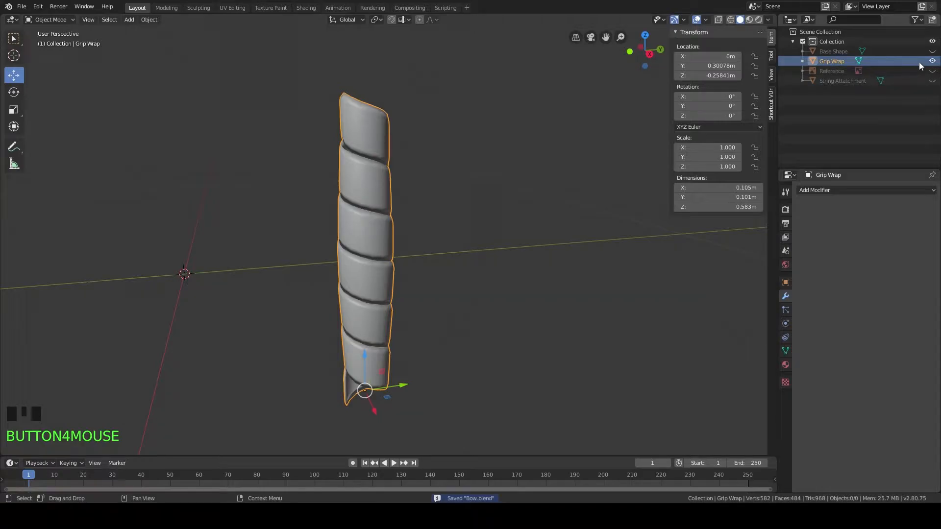
pyautogui.click(932, 51)
pyautogui.scroll(-5, 522, 168)
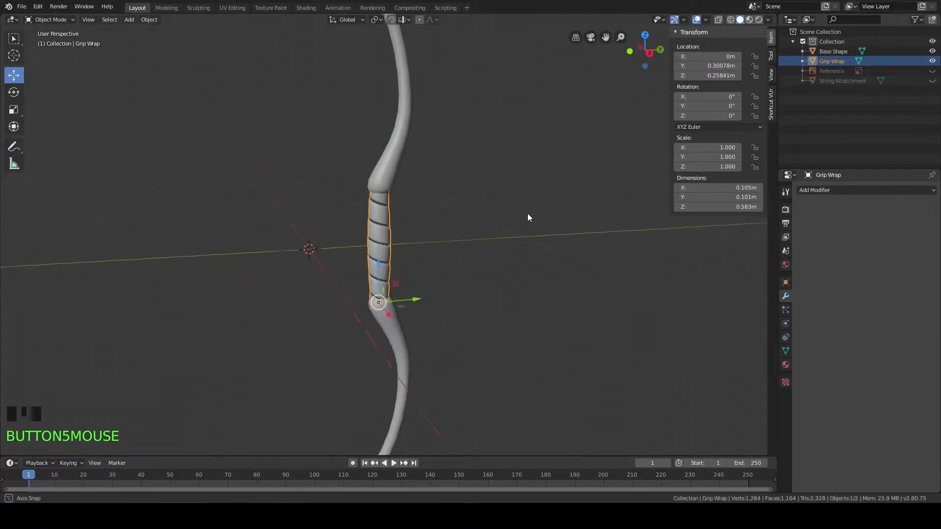
pyautogui.moveTo(528, 215); pyautogui.dragTo(506, 224, button='middle')
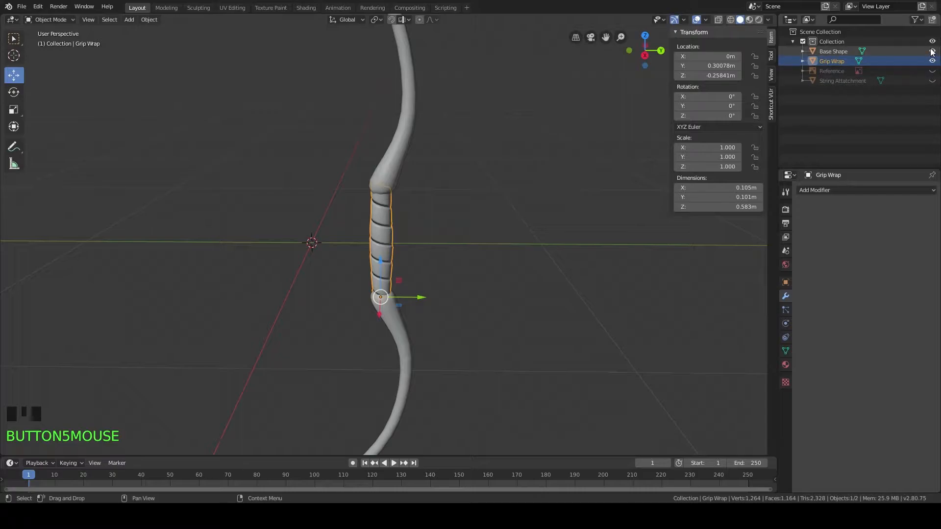
pyautogui.click(933, 81)
pyautogui.scroll(-8, 427, 226)
pyautogui.scroll(5, 422, 229)
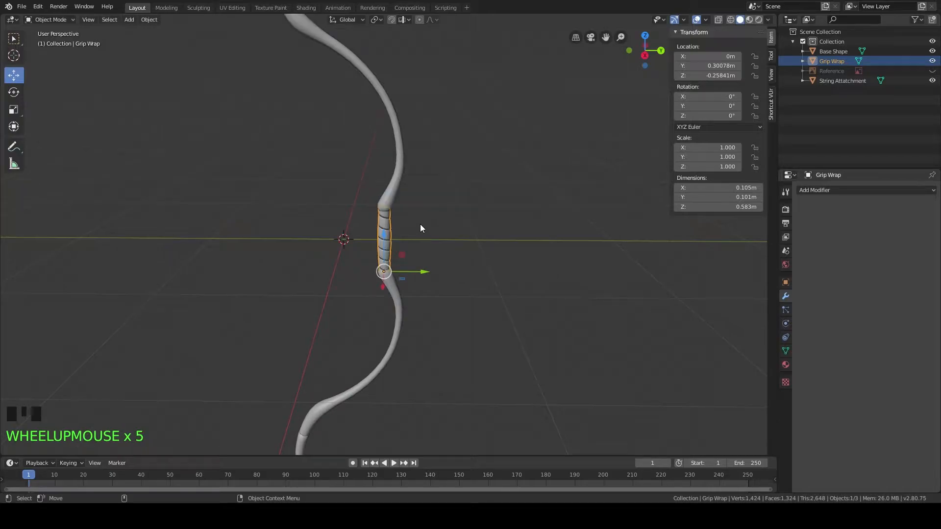
# Step: Select the String Attatchment object and hide everything else to isolate its sleeves
pyautogui.moveTo(421, 230); pyautogui.dragTo(383, 294, button='middle')
pyautogui.click(334, 205)
pyautogui.moveTo(333, 205); pyautogui.dragTo(397, 228, button='middle')
pyautogui.hotkey('shift', 'h')
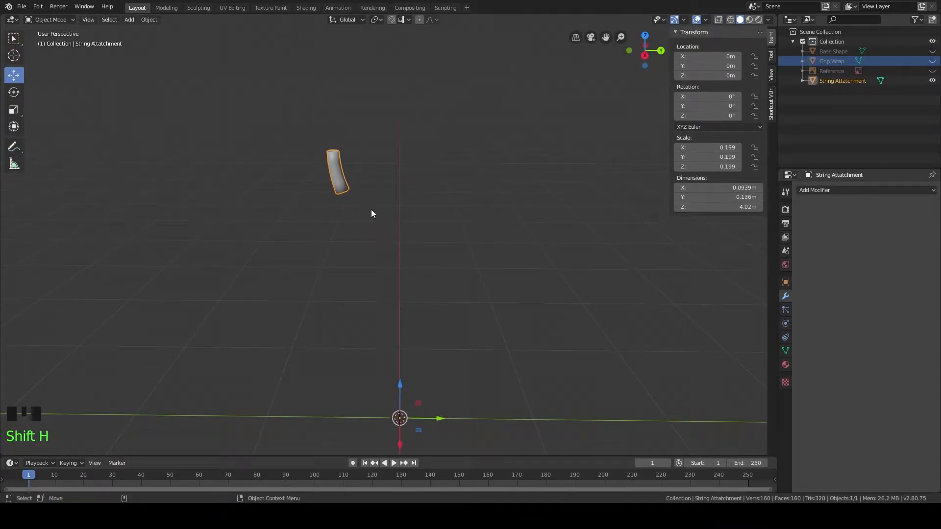
pyautogui.scroll(4, 378, 216)
pyautogui.moveTo(358, 193); pyautogui.dragTo(340, 156, button='middle')
# Step: Select the four inner face loops of the upper string-attachment sleeve in Edit Mode and delete those faces
pyautogui.press('Tab')
pyautogui.scroll(3, 374, 260)
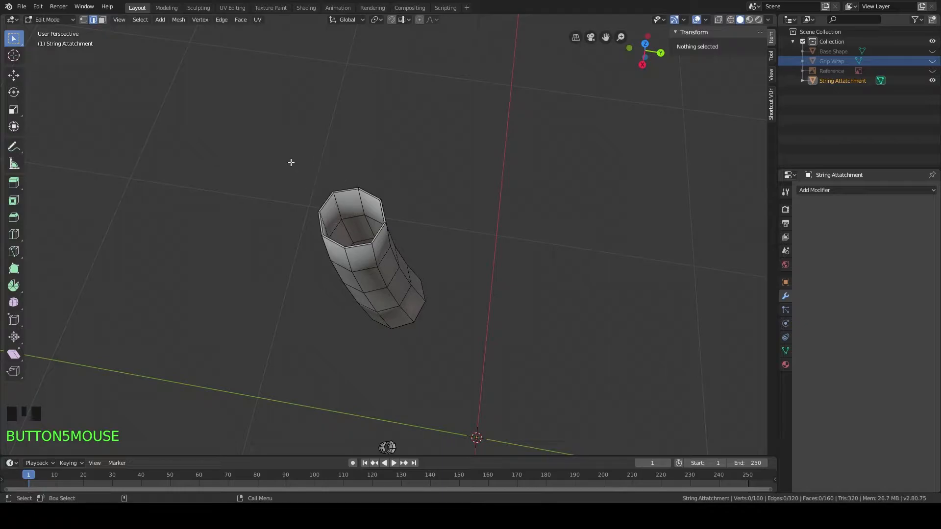
pyautogui.click(103, 21)
pyautogui.keyDown('alt'); pyautogui.click(340, 214); pyautogui.keyUp('alt')
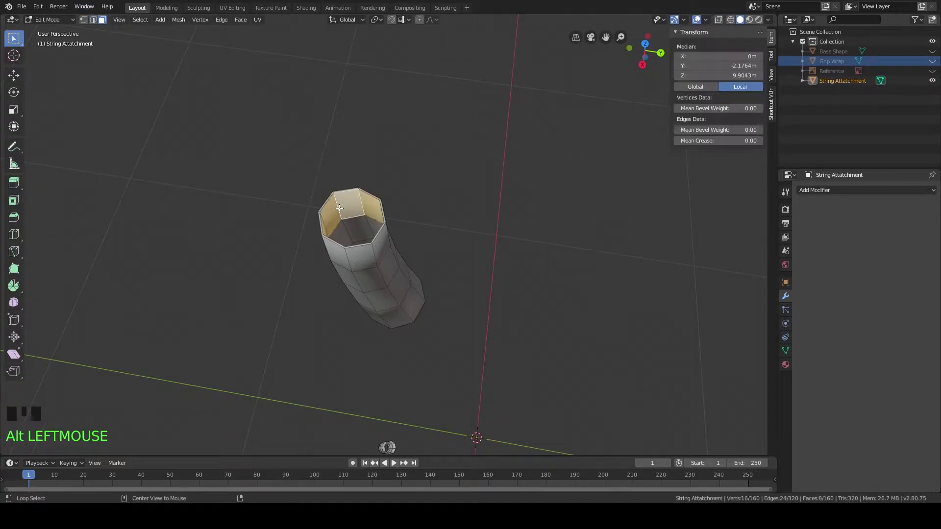
pyautogui.scroll(2, 351, 220)
pyautogui.moveTo(356, 228); pyautogui.dragTo(388, 267, button='middle')
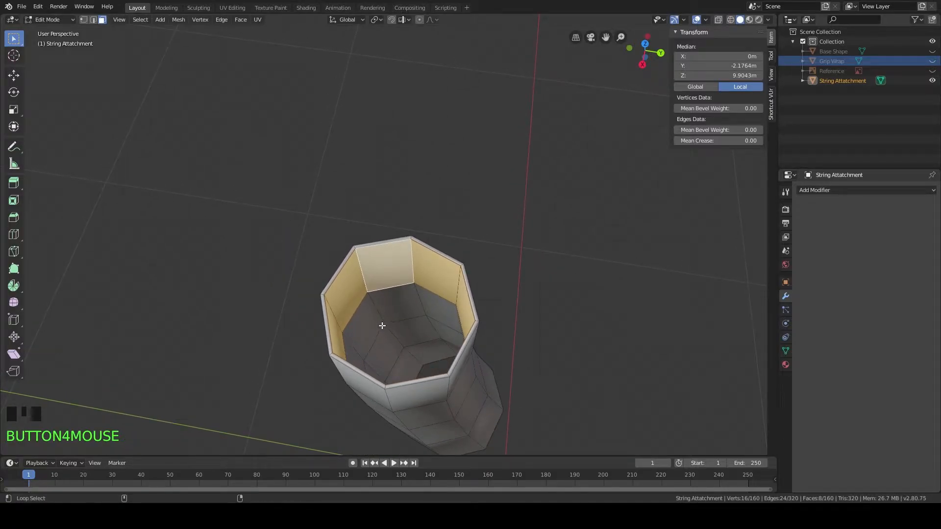
pyautogui.keyDown('alt'); pyautogui.keyDown('shift'); pyautogui.click(381, 309); pyautogui.keyUp('shift'); pyautogui.keyUp('alt')
pyautogui.keyDown('alt'); pyautogui.keyDown('shift'); pyautogui.click(402, 349); pyautogui.keyUp('shift'); pyautogui.keyUp('alt')
pyautogui.keyDown('alt'); pyautogui.keyDown('shift'); pyautogui.click(416, 363); pyautogui.keyUp('shift'); pyautogui.keyUp('alt')
pyautogui.moveTo(416, 363); pyautogui.dragTo(374, 296, button='middle')
pyautogui.press('x')
pyautogui.click(356, 296)
# Step: Select an inner face of the lower string-attachment sleeve and frame the view on it
pyautogui.scroll(-6, 389, 261)
pyautogui.moveTo(388, 260); pyautogui.dragTo(375, 310, button='middle')
pyautogui.scroll(15, 387, 274)
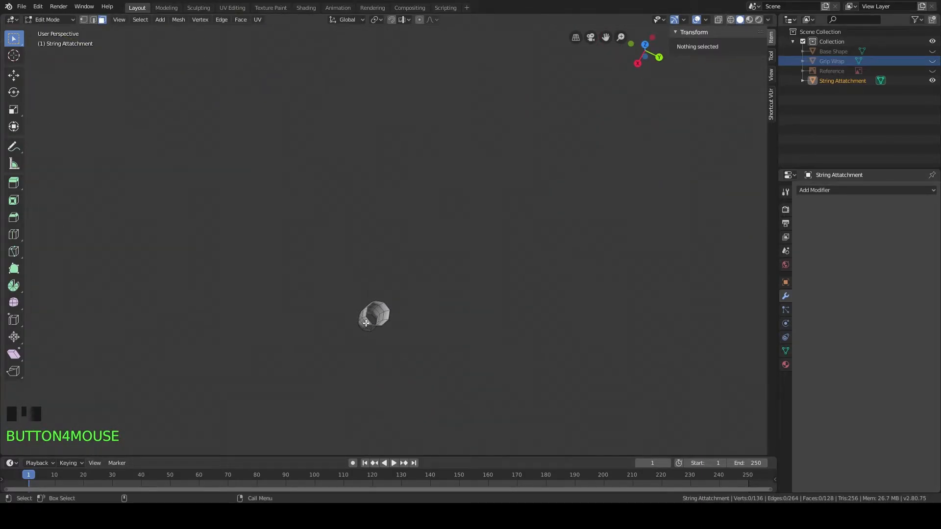
pyautogui.click(377, 312)
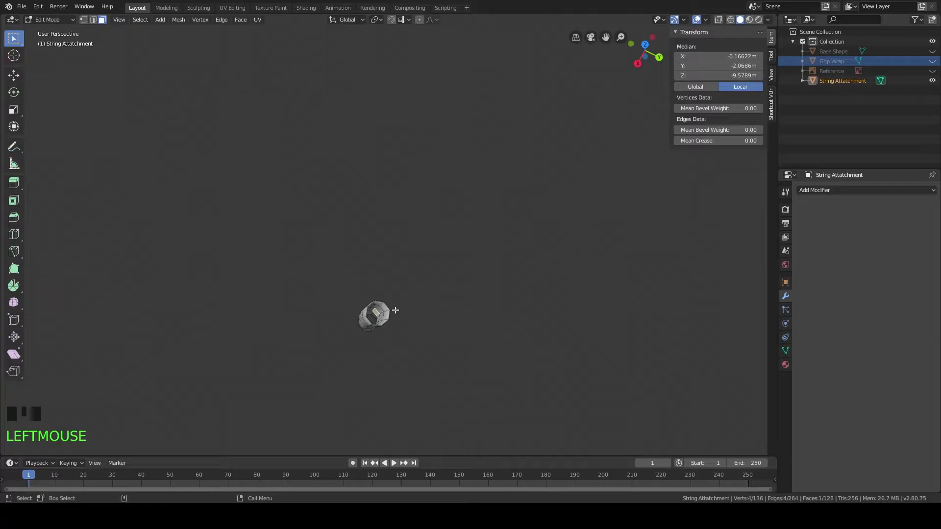
pyautogui.scroll(-11, 396, 310)
pyautogui.scroll(6, 395, 309)
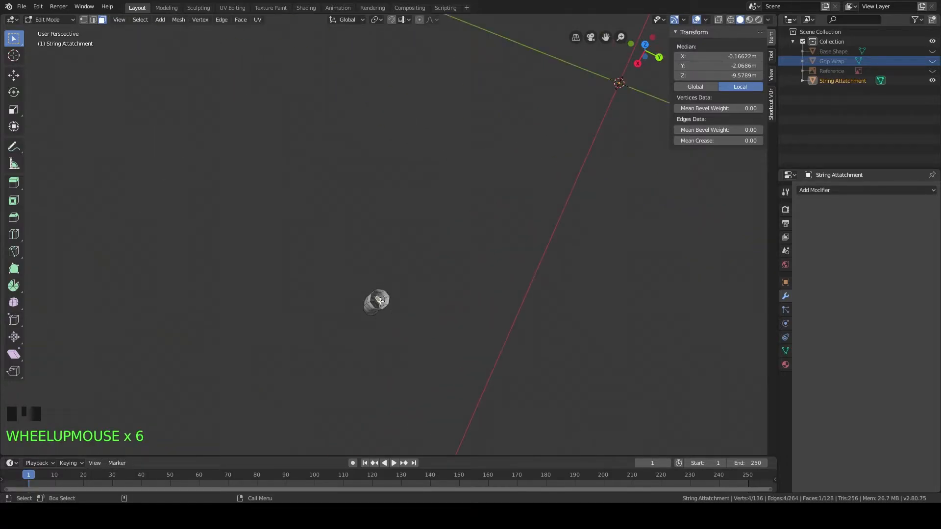
pyautogui.click(391, 300)
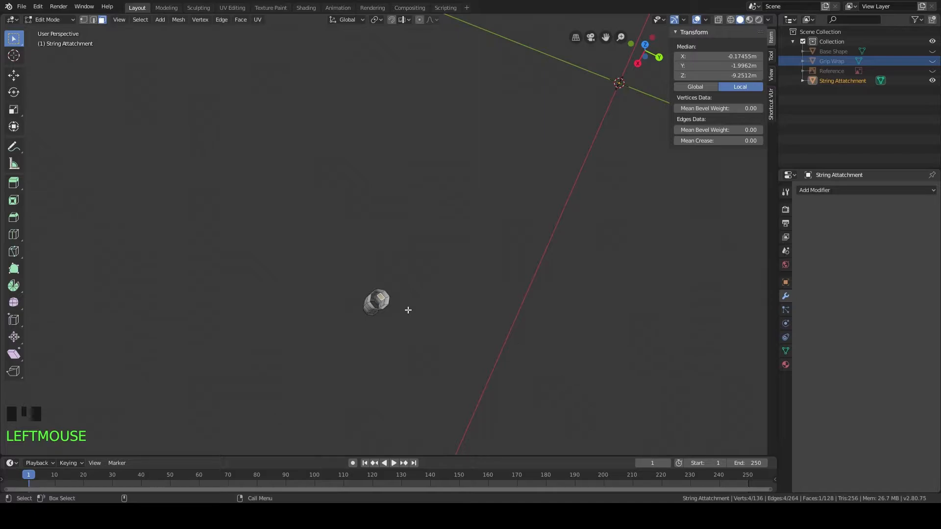
pyautogui.press('KP_Decimal')
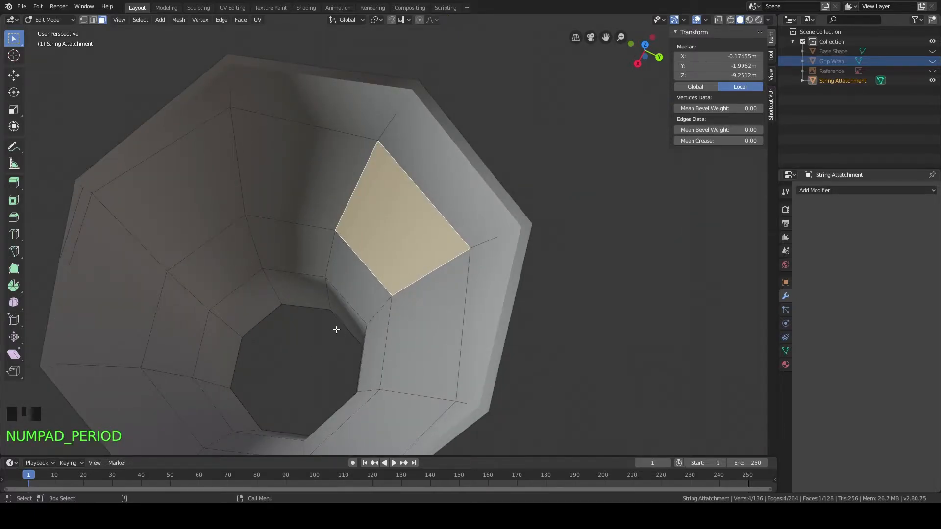
pyautogui.scroll(-4, 339, 333)
pyautogui.moveTo(336, 330); pyautogui.dragTo(363, 238, button='middle')
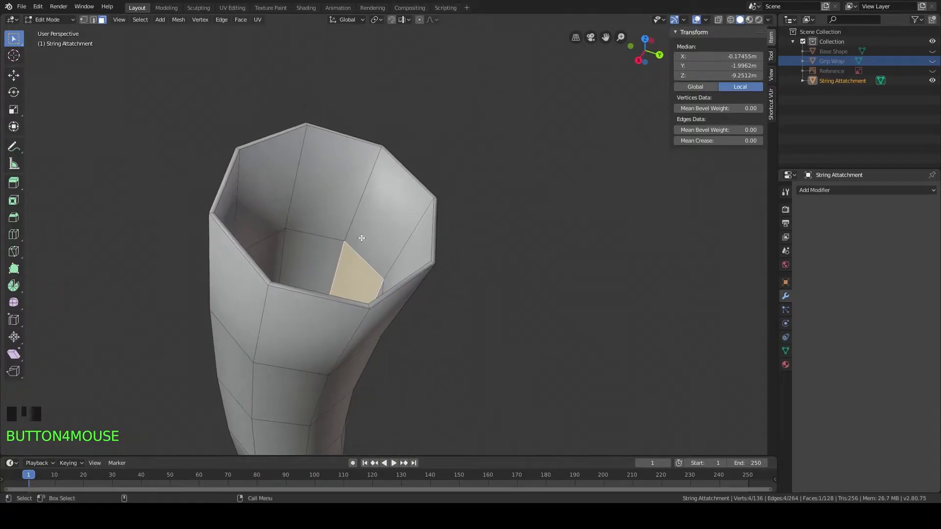
# Step: Select the four inner face loops of the lower string-attachment sleeve and delete those faces
pyautogui.keyDown('alt'); pyautogui.click(357, 200); pyautogui.keyUp('alt')
pyautogui.moveTo(357, 200); pyautogui.dragTo(334, 267, button='middle')
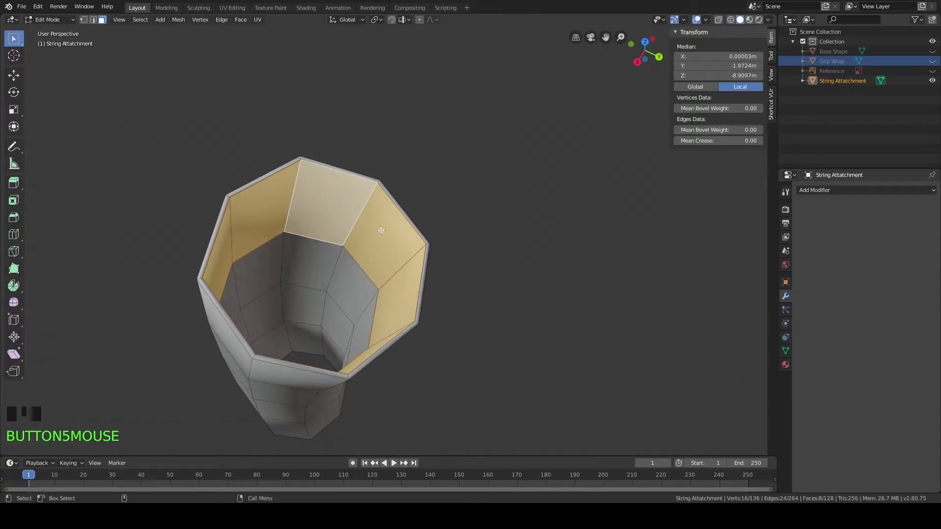
pyautogui.keyDown('alt'); pyautogui.keyDown('shift'); pyautogui.click(333, 274); pyautogui.keyUp('shift'); pyautogui.keyUp('alt')
pyautogui.keyDown('alt'); pyautogui.keyDown('shift'); pyautogui.click(326, 313); pyautogui.keyUp('shift'); pyautogui.keyUp('alt')
pyautogui.keyDown('alt'); pyautogui.keyDown('shift'); pyautogui.click(324, 342); pyautogui.keyUp('shift'); pyautogui.keyUp('alt')
pyautogui.press('x')
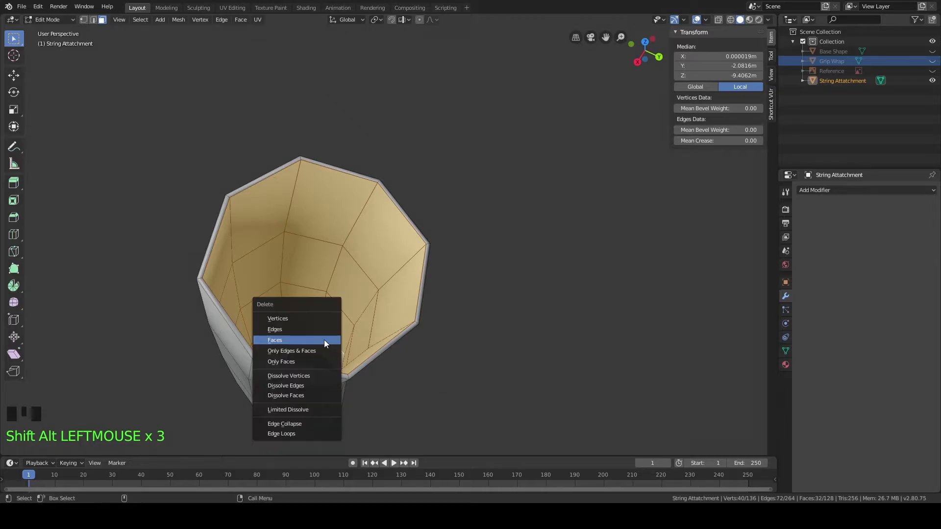
pyautogui.click(324, 343)
# Step: Mark a lengthwise edge loop along the lower sleeve as a UV seam
pyautogui.scroll(-7, 340, 317)
pyautogui.moveTo(341, 317); pyautogui.dragTo(461, 258, button='middle')
pyautogui.scroll(6, 466, 302)
pyautogui.click(94, 20)
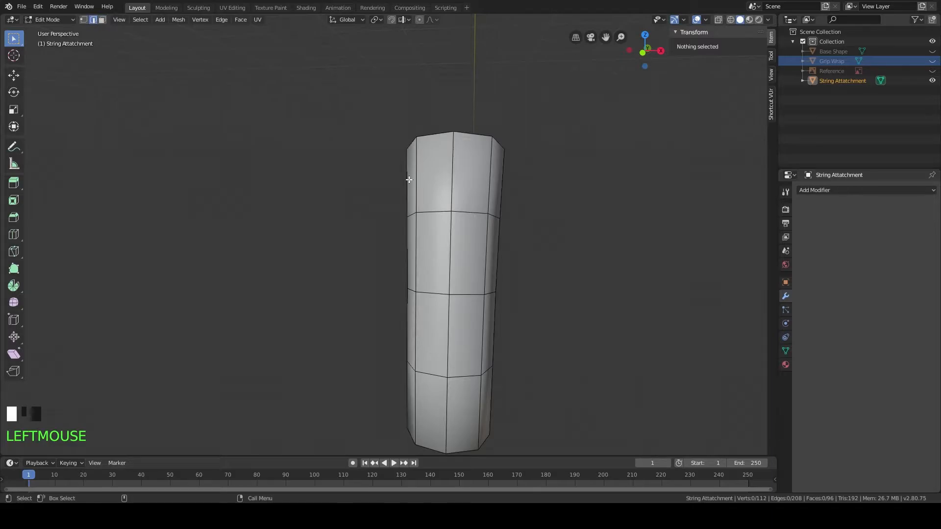
pyautogui.keyDown('alt'); pyautogui.click(528, 189); pyautogui.keyUp('alt')
pyautogui.moveTo(528, 189); pyautogui.dragTo(428, 216, button='middle')
pyautogui.hotkey('ctrl', 'e')
pyautogui.click(419, 219)
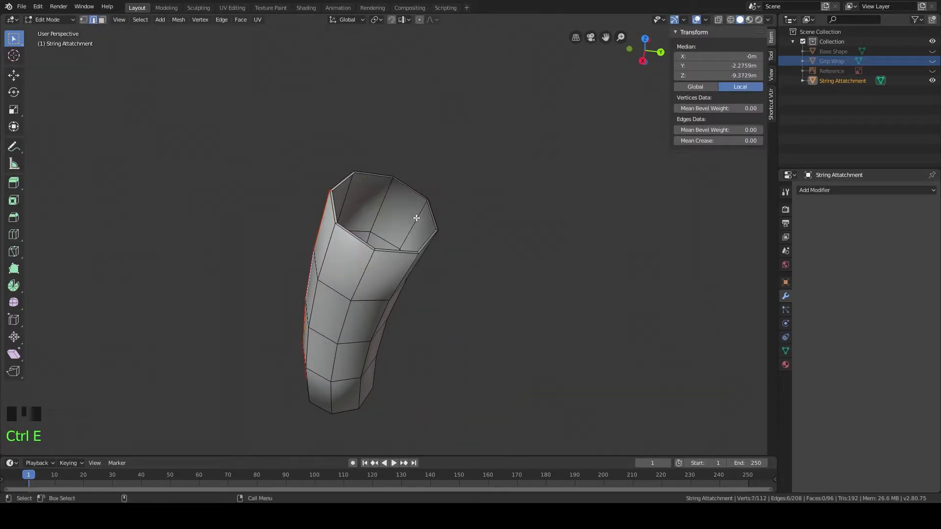
# Step: Mark the matching lengthwise edge loop along the upper sleeve as a UV seam
pyautogui.scroll(-10, 416, 214)
pyautogui.scroll(2, 422, 193)
pyautogui.scroll(-4, 350, 187)
pyautogui.moveTo(350, 187); pyautogui.dragTo(390, 237, button='middle')
pyautogui.scroll(6, 363, 248)
pyautogui.scroll(2, 362, 248)
pyautogui.scroll(-2, 479, 221)
pyautogui.keyDown('shift'); pyautogui.moveTo(489, 216); pyautogui.dragTo(402, 251, button='middle'); pyautogui.keyUp('shift')
pyautogui.keyDown('alt'); pyautogui.click(383, 241); pyautogui.keyUp('alt')
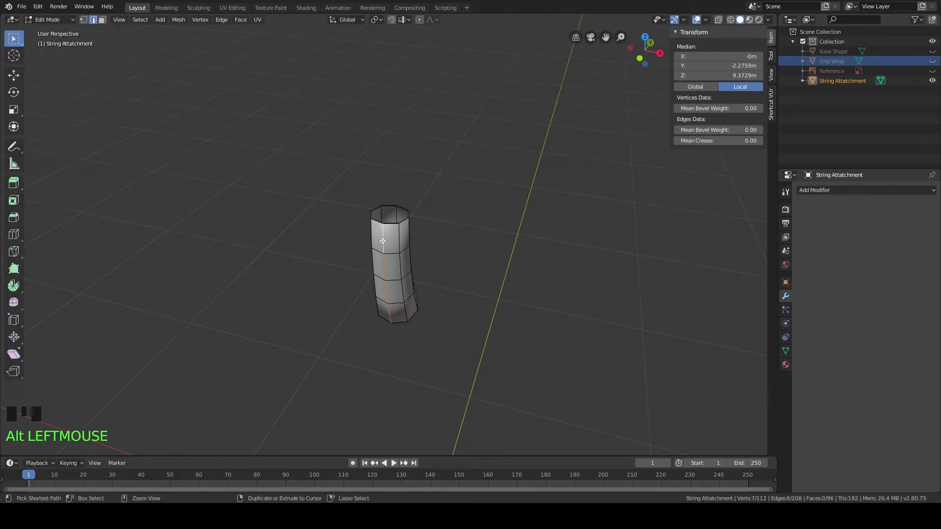
pyautogui.hotkey('ctrl', 'e')
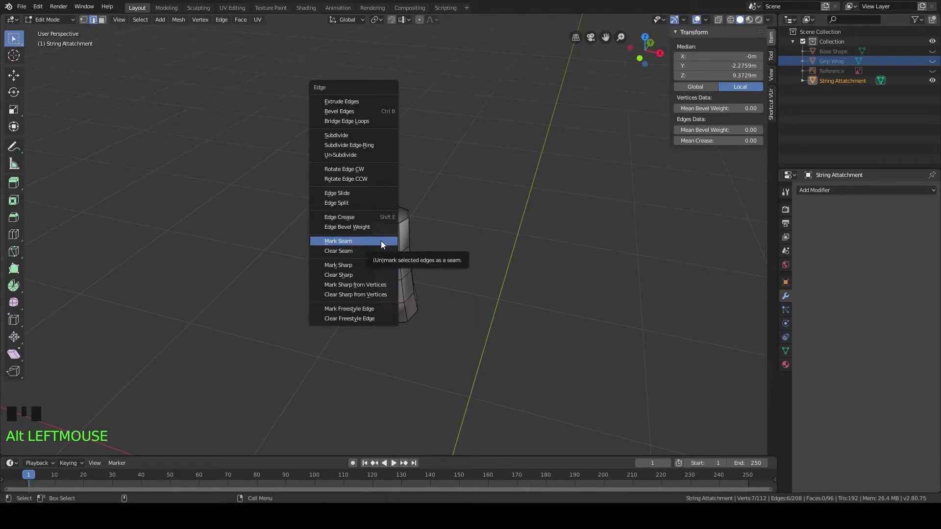
pyautogui.click(381, 241)
# Step: Select both string-attachment sleeves entirely and unwrap them
pyautogui.moveTo(586, 240); pyautogui.dragTo(528, 250, button='middle')
pyautogui.scroll(-5, 527, 250)
pyautogui.moveTo(431, 256); pyautogui.dragTo(436, 194, button='middle')
pyautogui.press('a')
pyautogui.keyDown('shift'); pyautogui.moveTo(399, 239); pyautogui.dragTo(464, 184, button='middle'); pyautogui.keyUp('shift')
pyautogui.press('u')
pyautogui.click(424, 221)
# Step: Switch to the UV Editing workspace, move both sleeve UV islands along X to about the middle of the UV square, and save the file
pyautogui.click(232, 7)
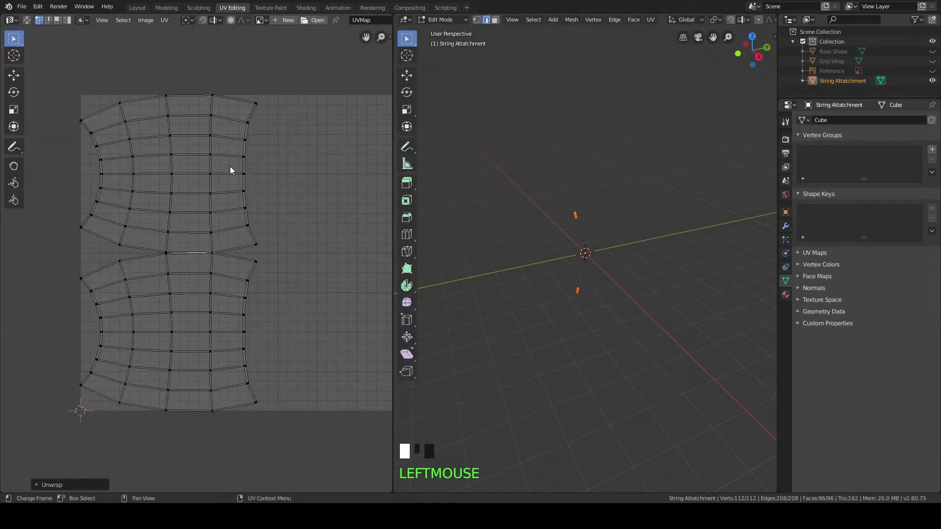
pyautogui.press('a')
pyautogui.press('g')
pyautogui.press('x')
pyautogui.click(353, 206)
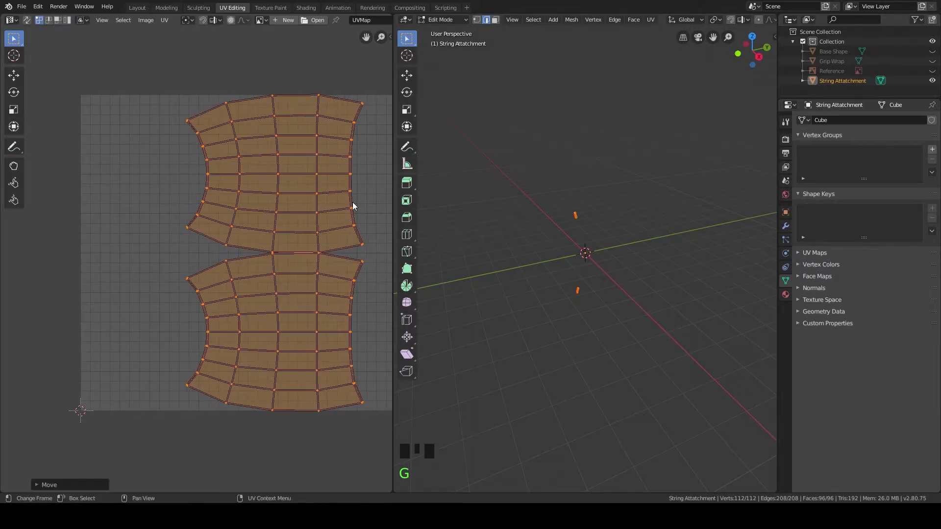
pyautogui.moveTo(350, 210); pyautogui.dragTo(324, 209, button='middle')
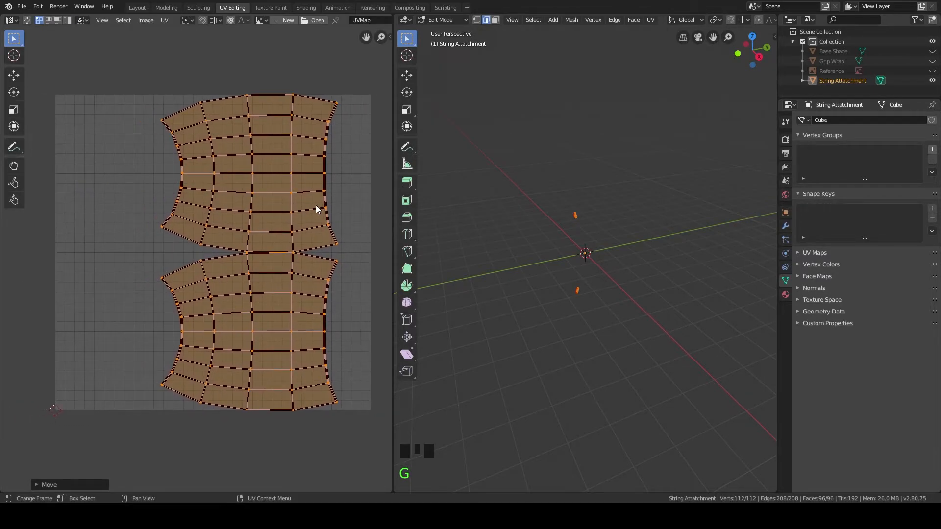
pyautogui.press('g')
pyautogui.press('x')
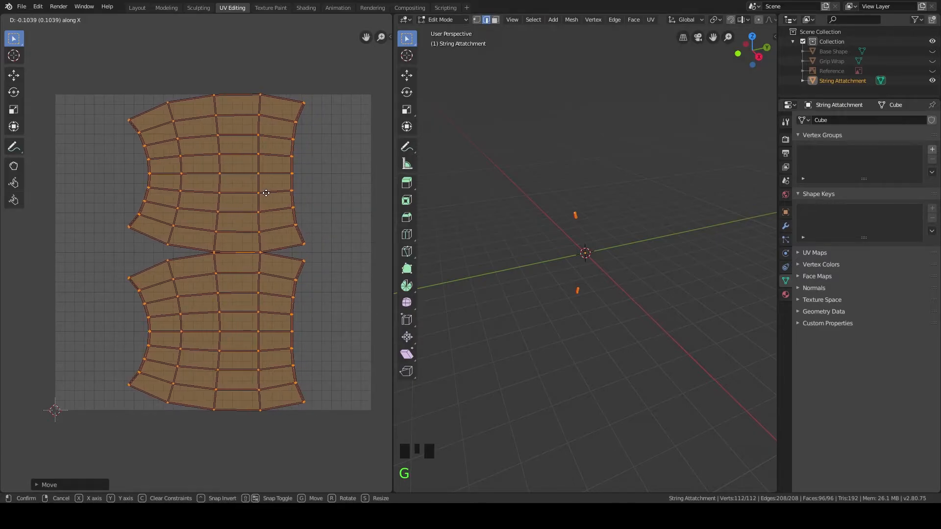
pyautogui.click(267, 192)
pyautogui.hotkey('ctrl', 's')
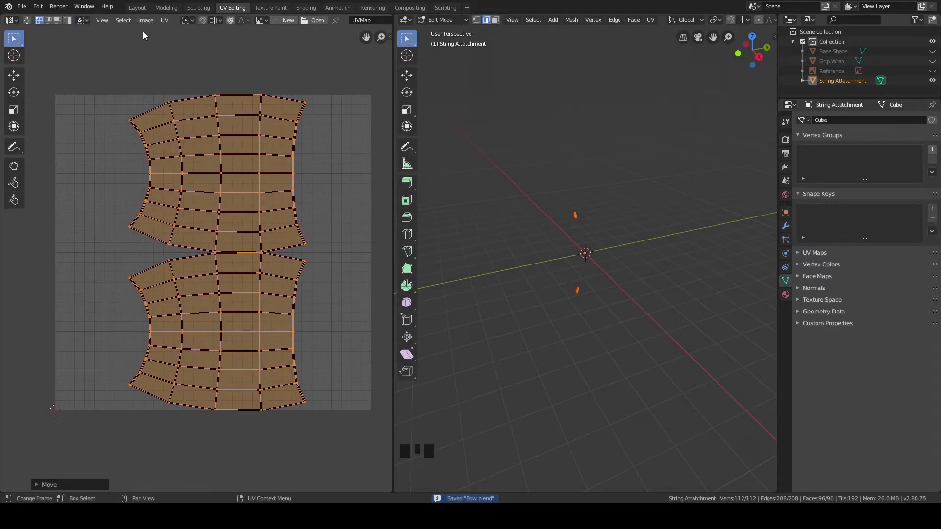
# Step: Return to the Layout workspace and make the Base Shape and Grip Wrap objects visible alongside the string attachments
pyautogui.click(137, 8)
pyautogui.scroll(5, 417, 217)
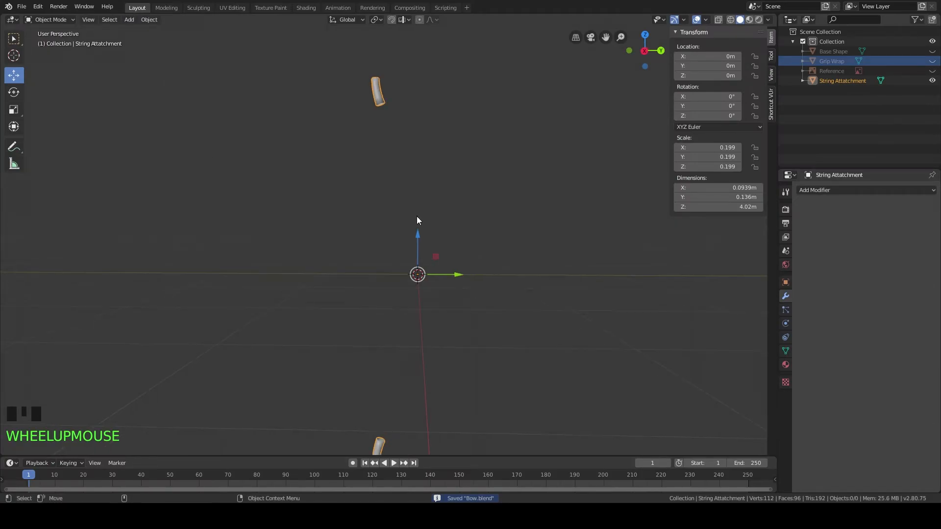
pyautogui.scroll(-7, 416, 217)
pyautogui.keyDown('shift'); pyautogui.moveTo(480, 226); pyautogui.dragTo(467, 174, button='middle'); pyautogui.keyUp('shift')
pyautogui.moveTo(467, 173); pyautogui.dragTo(446, 165, button='middle')
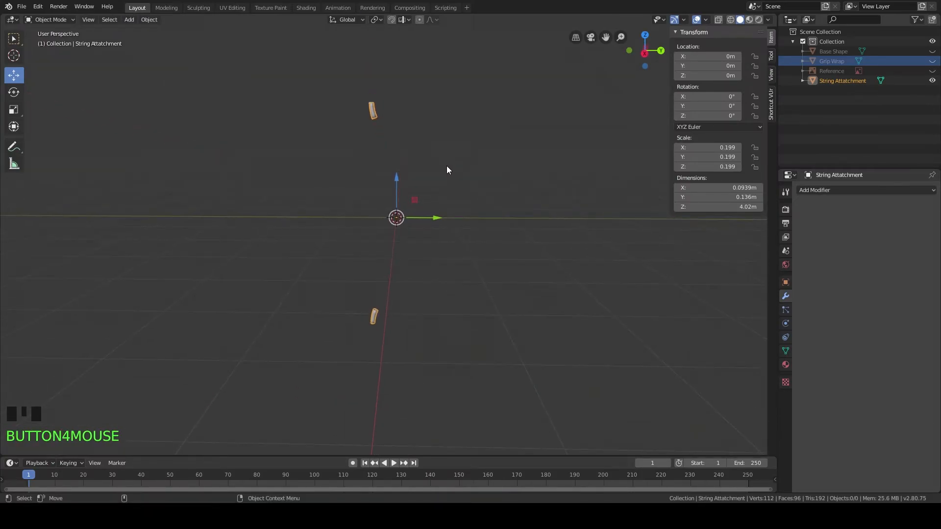
pyautogui.click(932, 52)
pyautogui.click(932, 61)
# Step: Examine the complete bow from tip to tip, including the grip wrap and both string-attachment sleeves, and save the file
pyautogui.scroll(4, 511, 187)
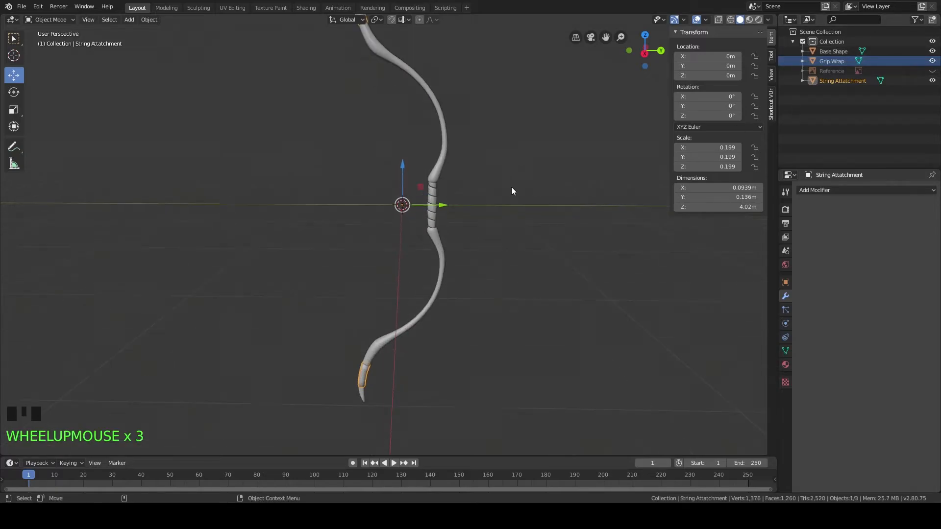
pyautogui.keyDown('shift'); pyautogui.moveTo(540, 130); pyautogui.dragTo(505, 240, button='middle'); pyautogui.keyUp('shift')
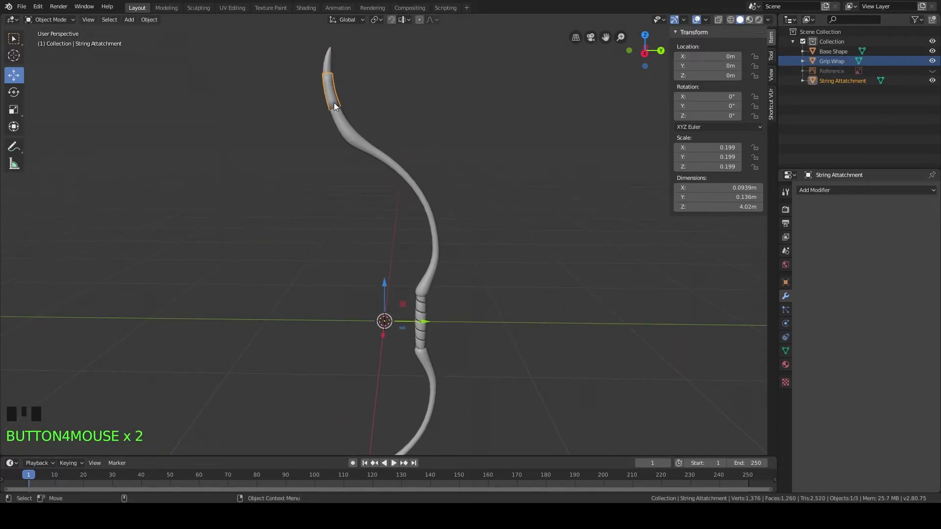
pyautogui.keyDown('shift'); pyautogui.moveTo(560, 265); pyautogui.dragTo(557, 125, button='middle'); pyautogui.keyUp('shift')
pyautogui.scroll(-3, 537, 132)
pyautogui.keyDown('shift'); pyautogui.moveTo(509, 93); pyautogui.dragTo(504, 145, button='middle'); pyautogui.keyUp('shift')
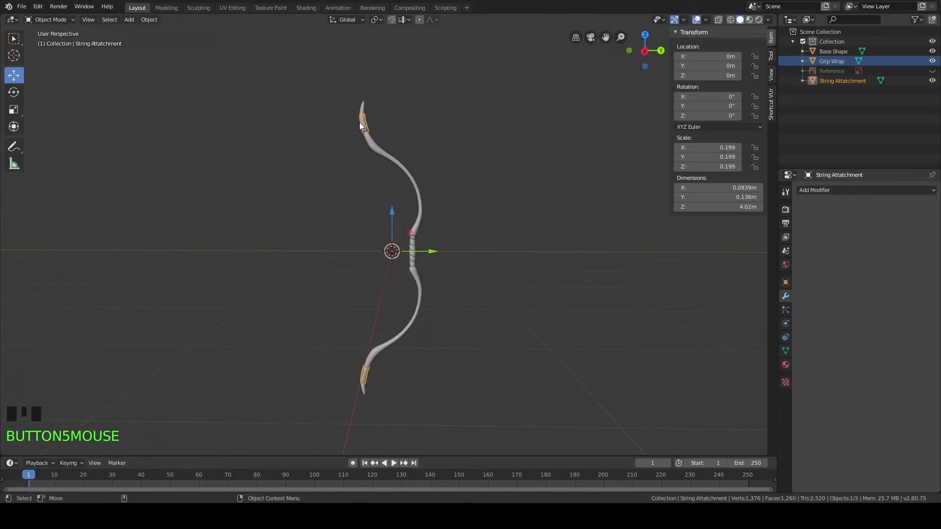
pyautogui.moveTo(358, 376); pyautogui.dragTo(381, 237, button='middle')
pyautogui.scroll(3, 399, 311)
pyautogui.scroll(-2, 358, 253)
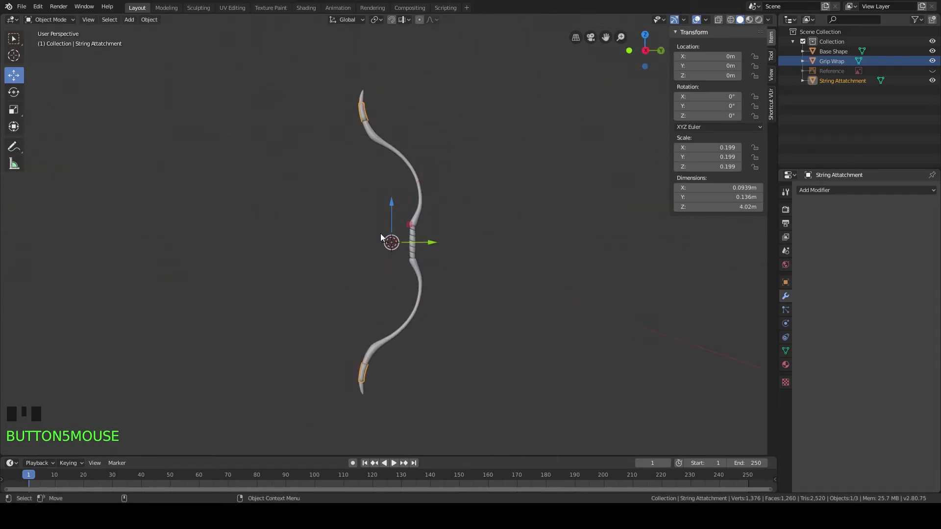
pyautogui.scroll(2, 466, 250)
pyautogui.moveTo(466, 250); pyautogui.dragTo(433, 230, button='middle')
pyautogui.scroll(-3, 463, 210)
pyautogui.scroll(-2, 435, 222)
pyautogui.scroll(1, 429, 234)
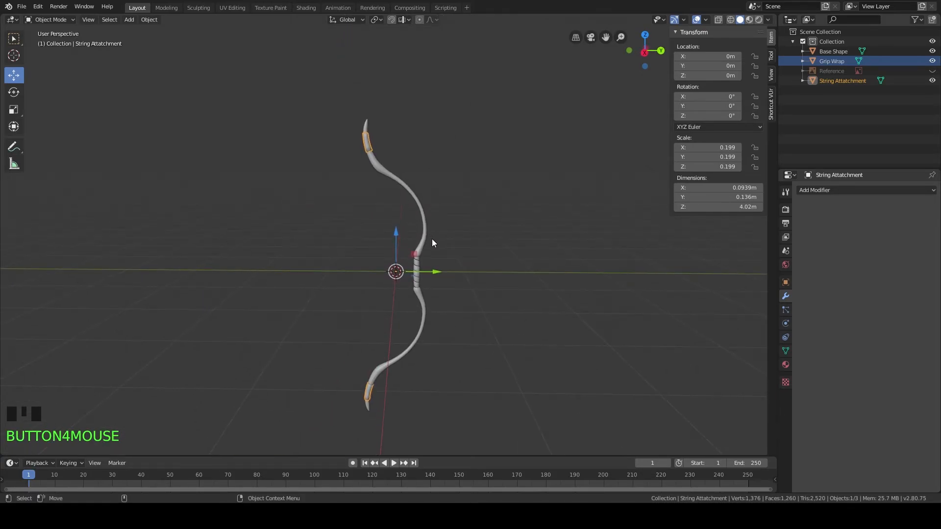
pyautogui.hotkey('ctrl', 's')
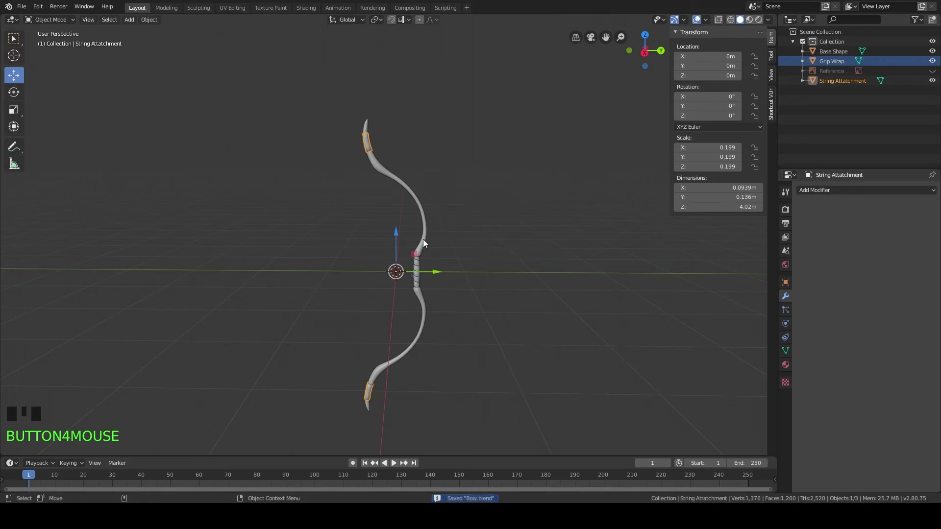